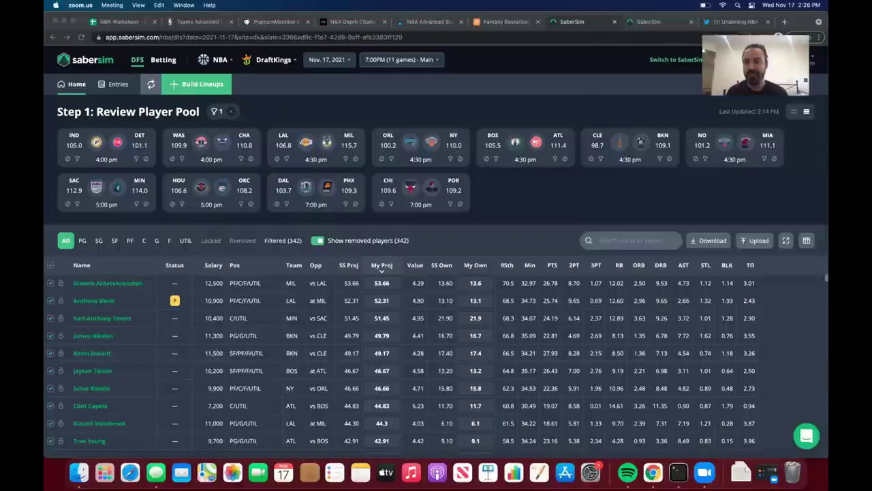
Start a new DraftKings lineup build with the preset GPP, 20-max contest settings for 20 lineups.
drag(716, 85, 696, 93)
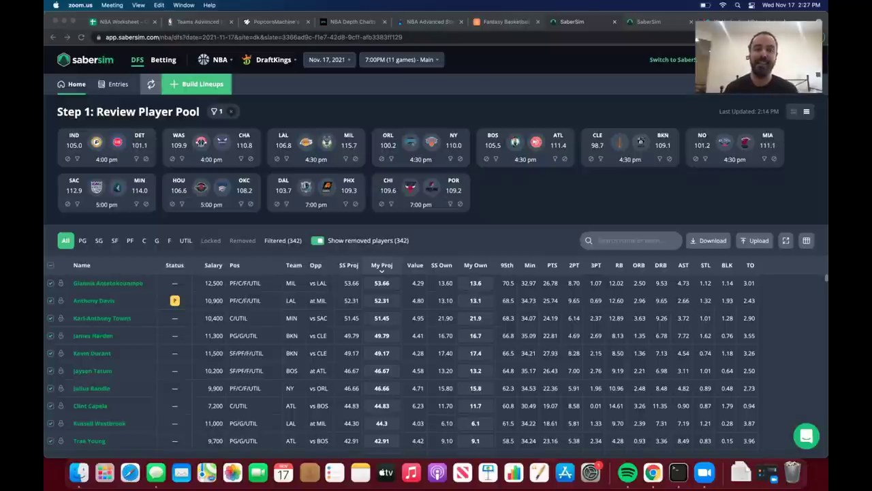
click(179, 95)
click(187, 88)
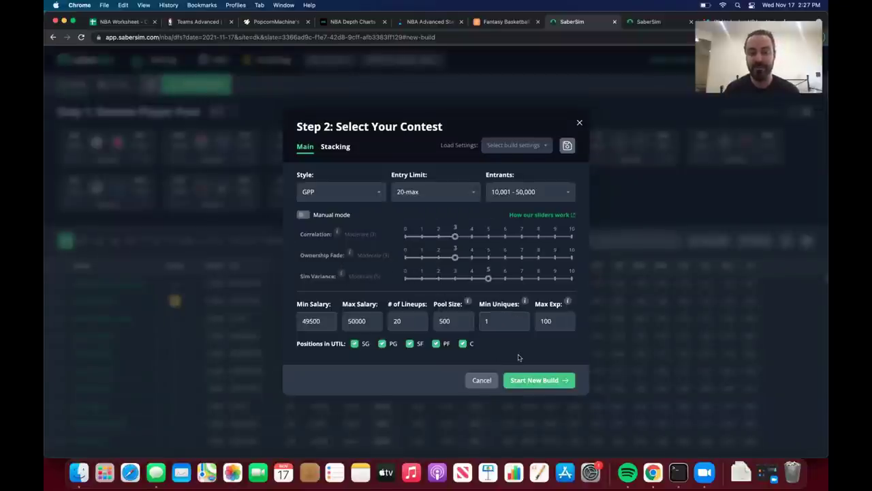
click(535, 385)
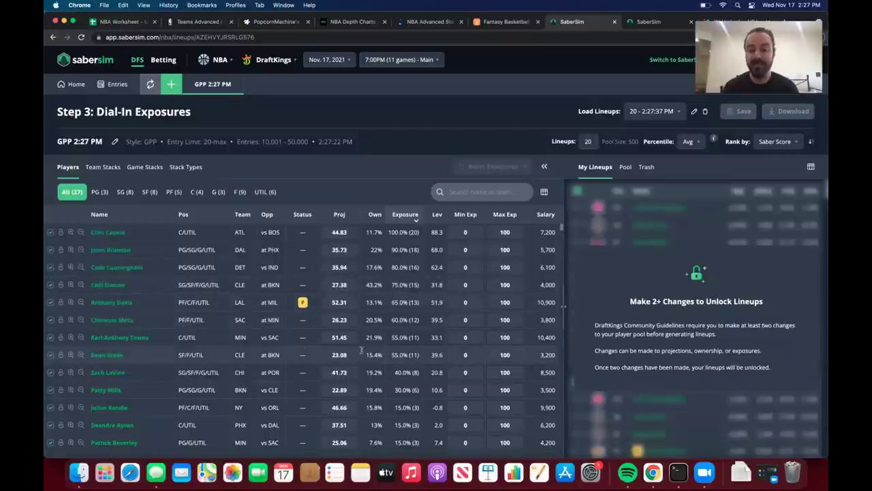
In the NBA Worksheet spreadsheet, enter "Look at Dallas" in A2 and "Look at CLE" in A3.
click(135, 24)
click(82, 111)
text(L)
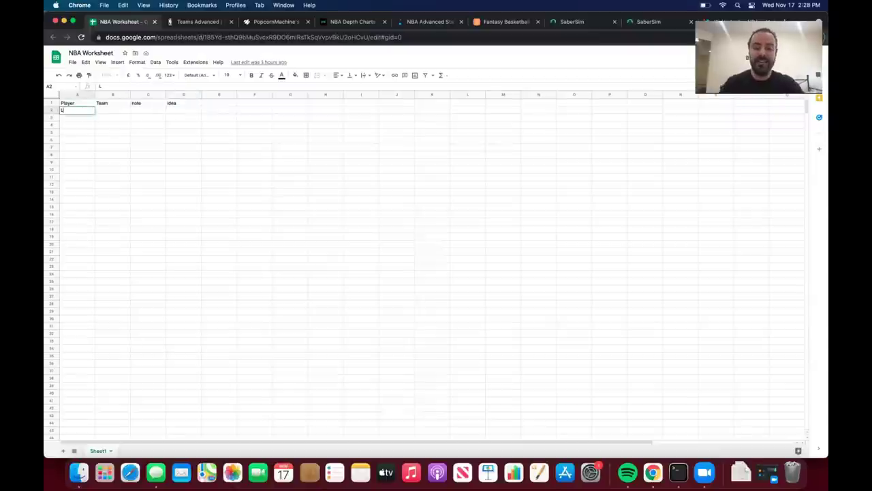
text(ook at Dallas)
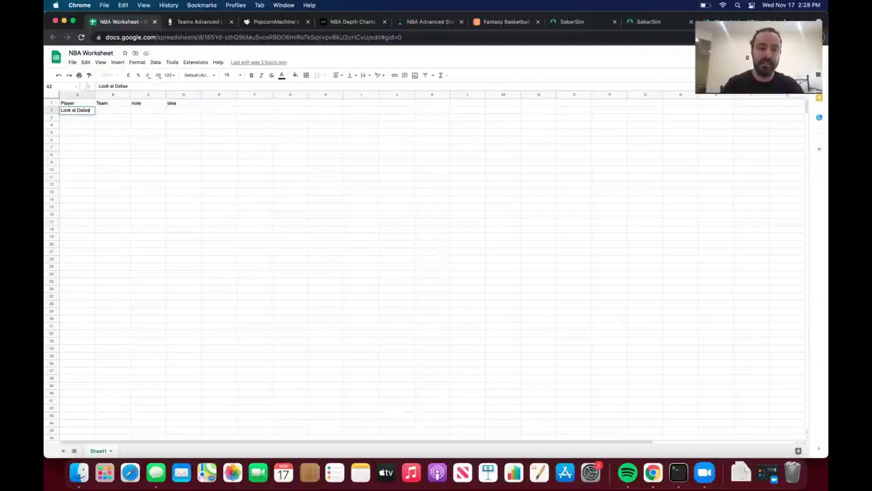
key(Return)
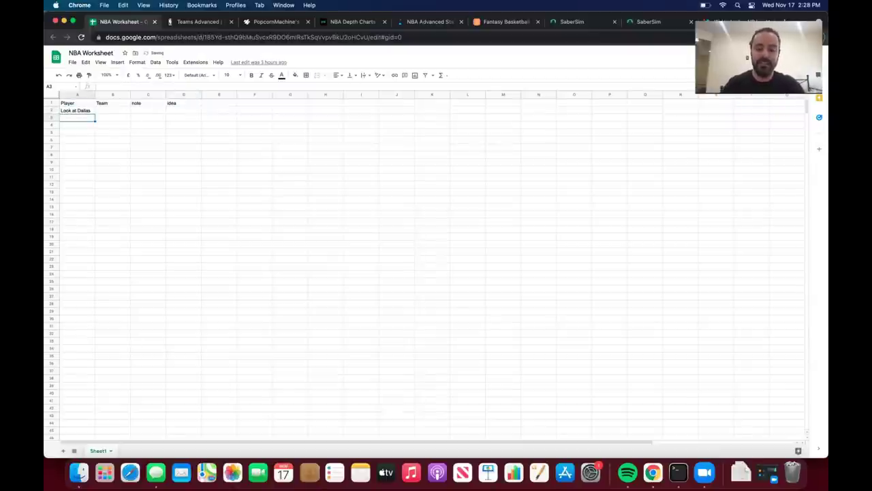
text(Look at)
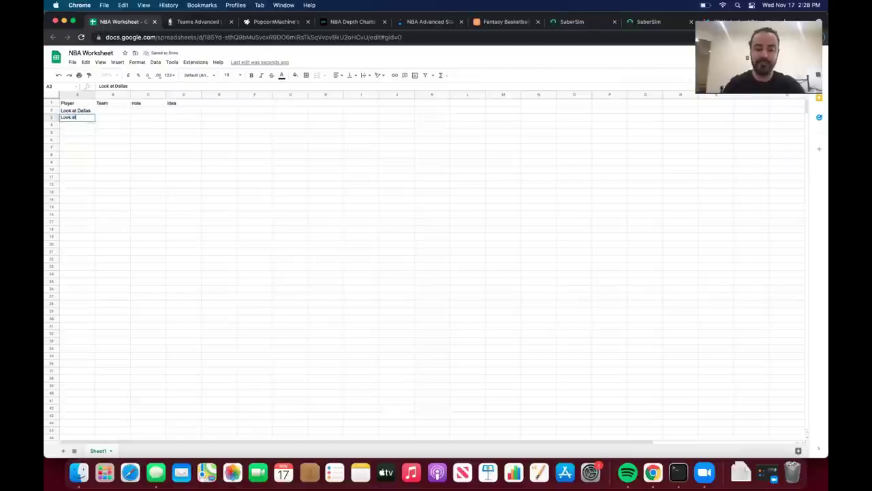
text( CLE)
key(Return)
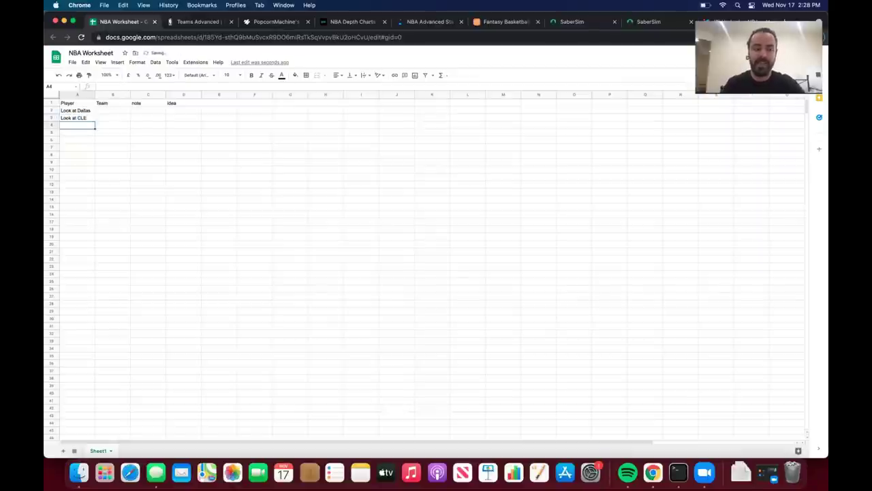
Add "Jalen Brunson/guards" in A4 and "Cleveland" in A5 of the worksheet.
text(Jaelen)
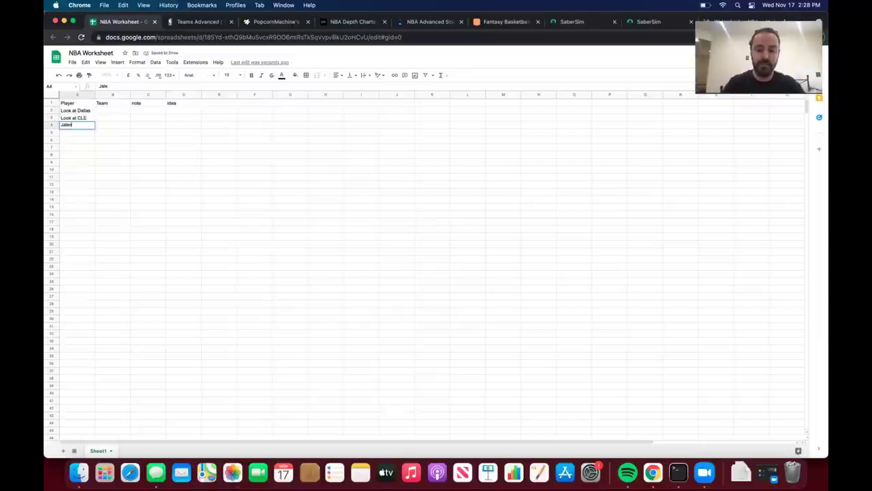
text( Brunson/guards)
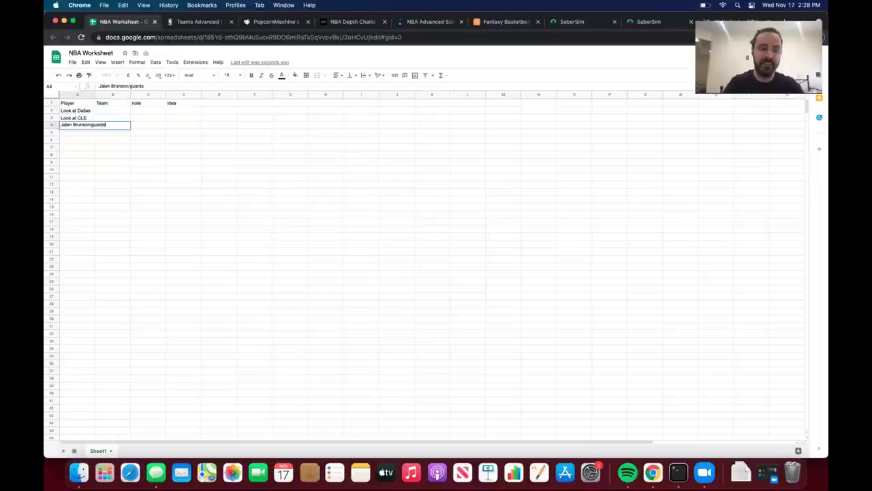
key(Return)
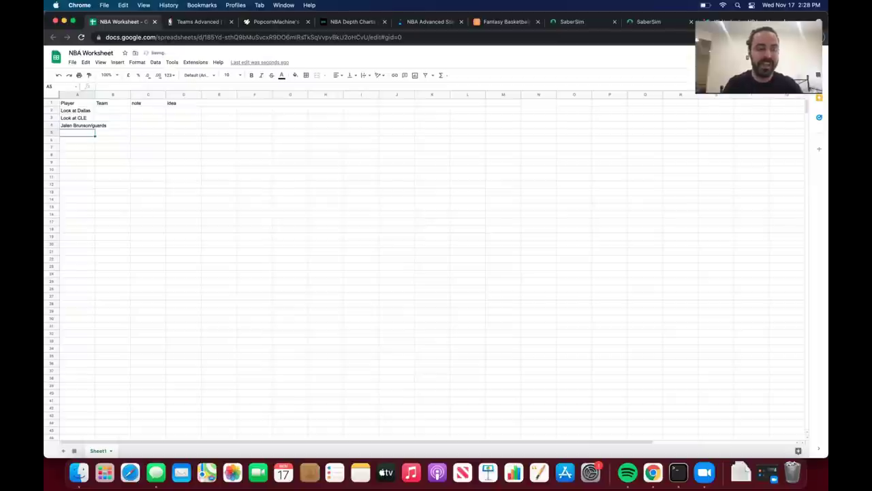
text(C)
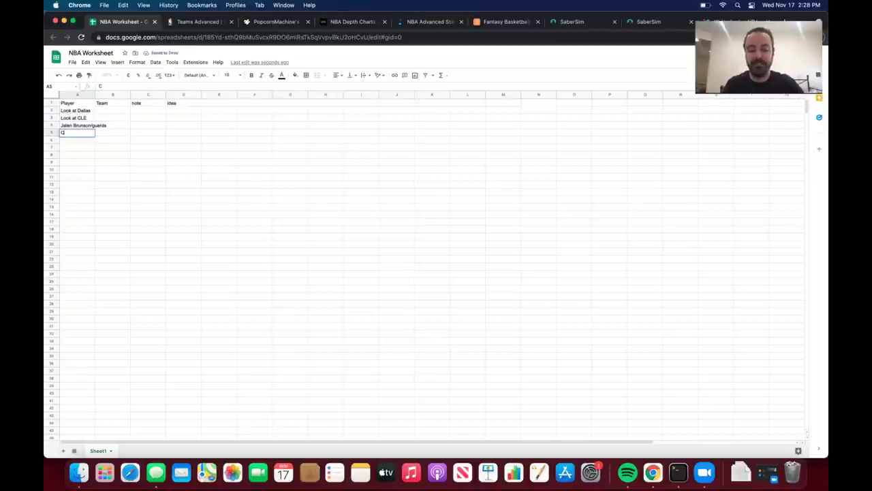
text(levela)
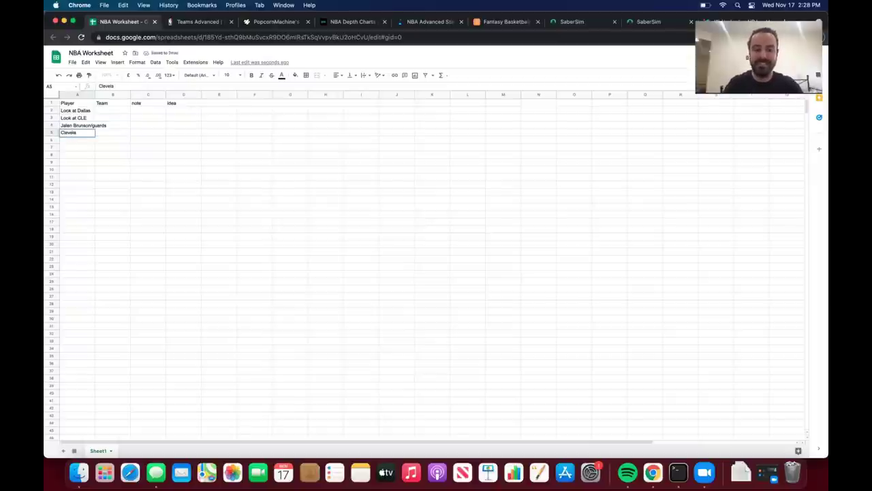
text(nd)
key(Return)
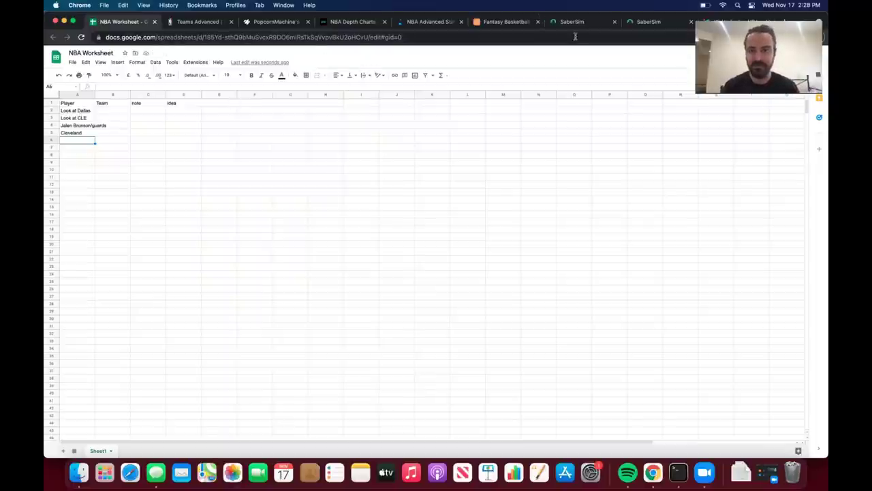
Switch to the FanDuel slate in SaberSim and start a new lineup build with the preset GPP, 20-max settings.
click(650, 23)
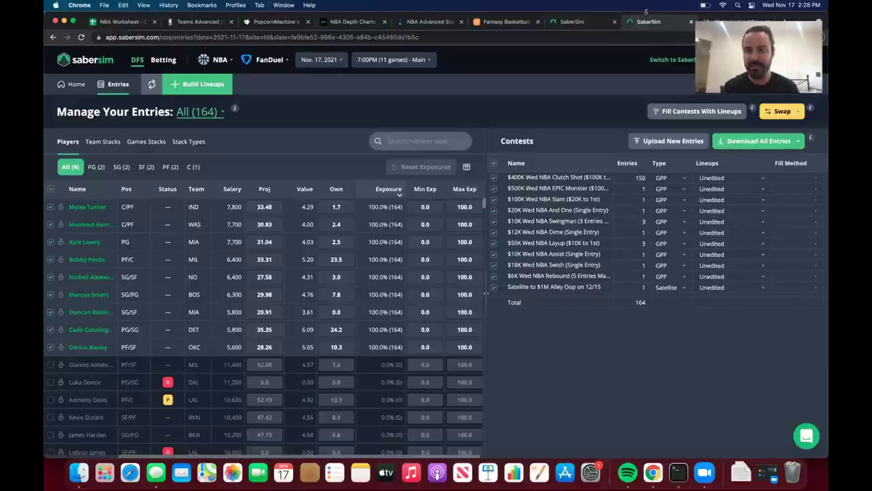
click(198, 84)
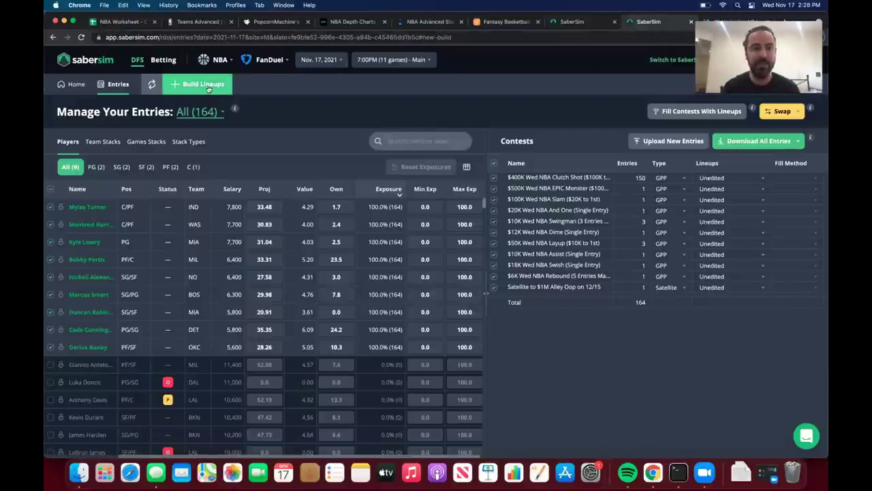
click(558, 372)
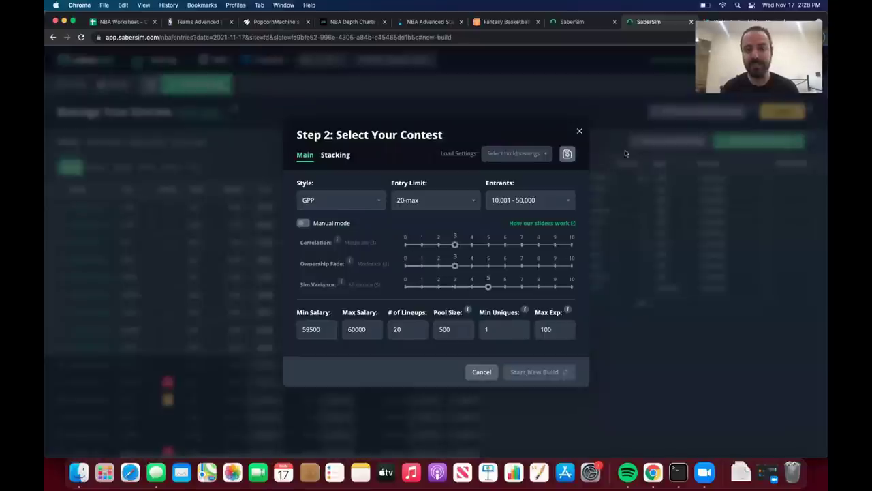
Check the player exposures of the DraftKings build and note "Patty Mills" in A6 of the NBA Worksheet.
click(589, 25)
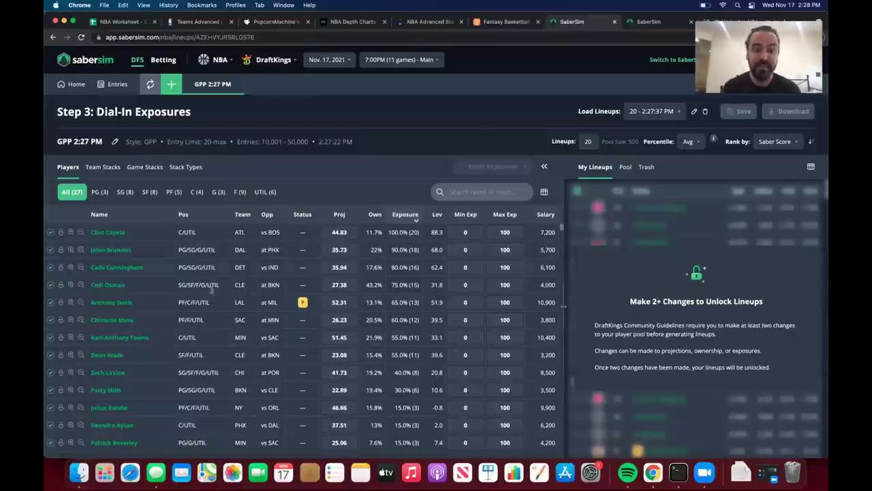
scroll(205, 395, down, 1)
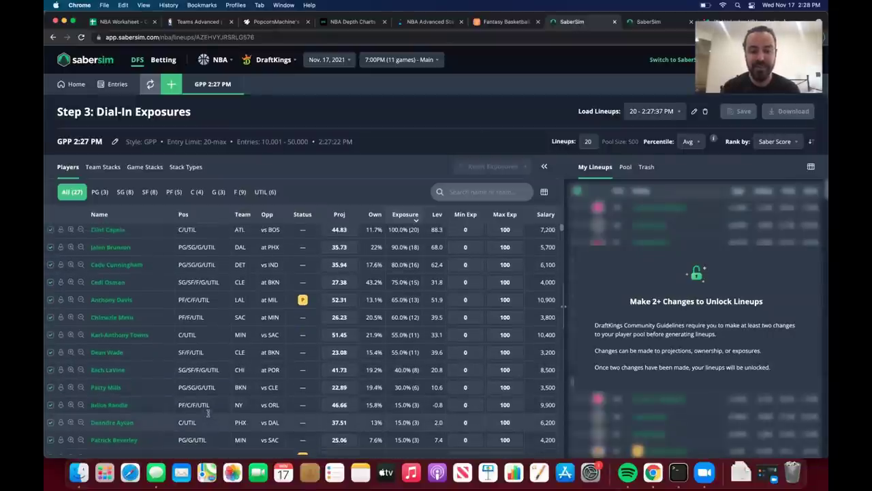
scroll(208, 412, up, 1)
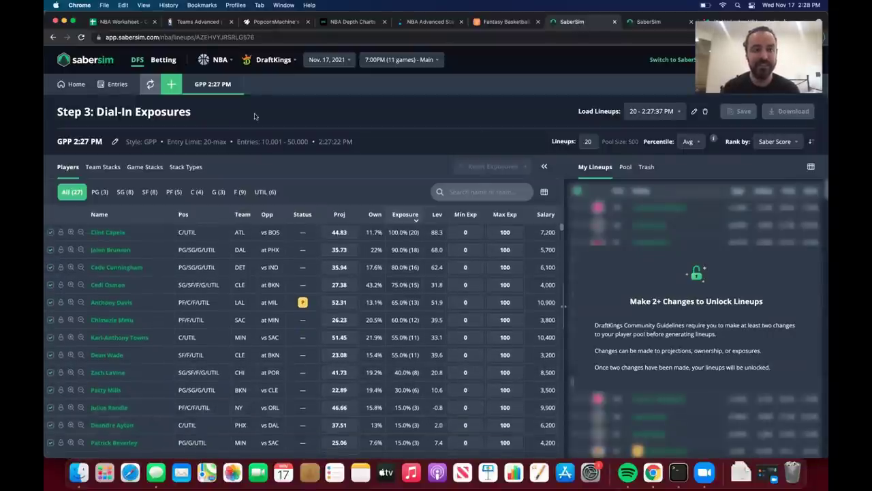
click(137, 24)
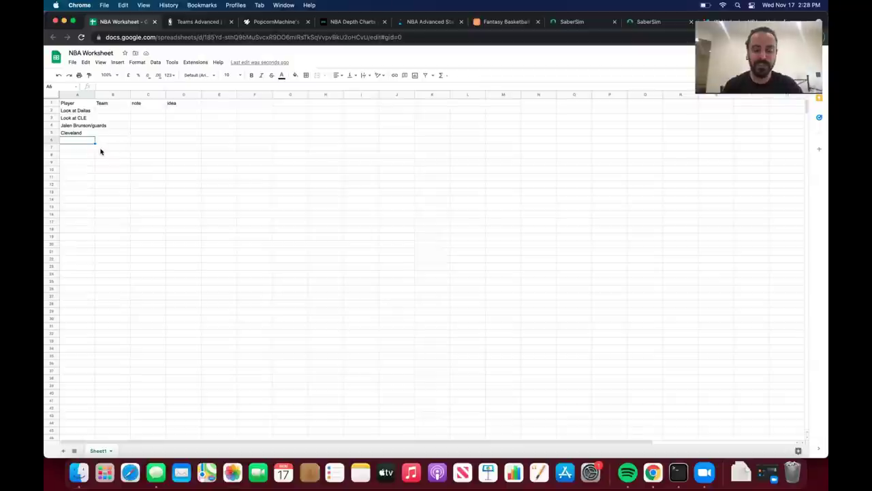
text(Patty)
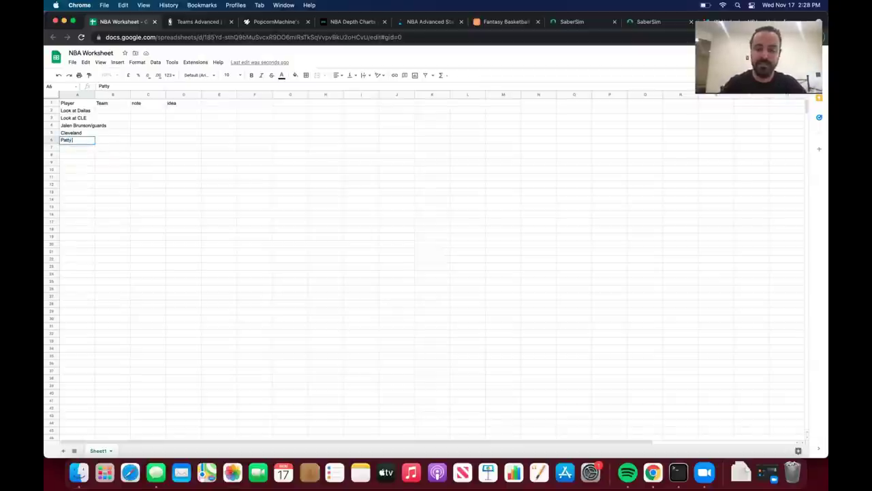
text( Mills)
key(Return)
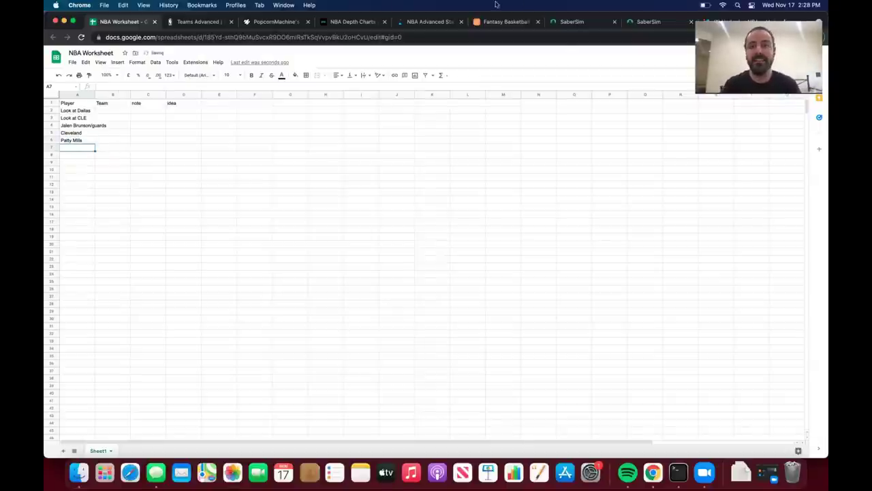
click(490, 171)
Switch to the Basketball Monster news page and turn off the Only Probable, Questionable, Doubtful filter for the Wednesday games.
drag(659, 15, 654, 29)
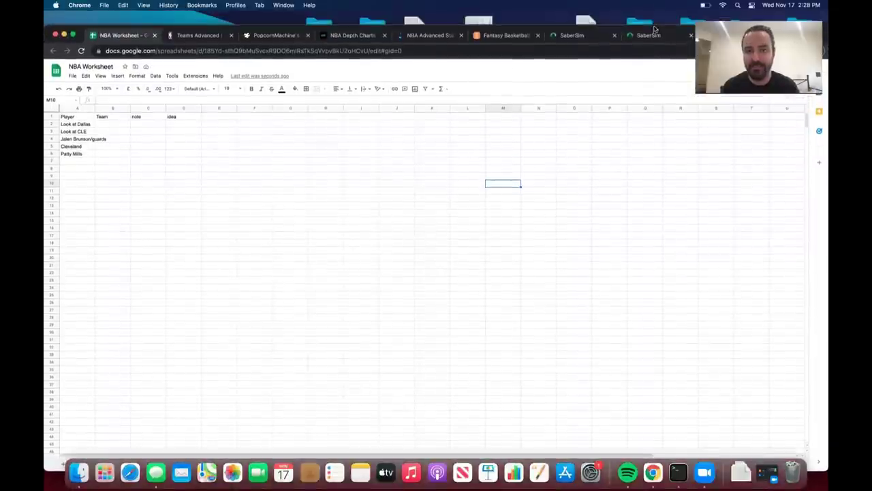
click(525, 38)
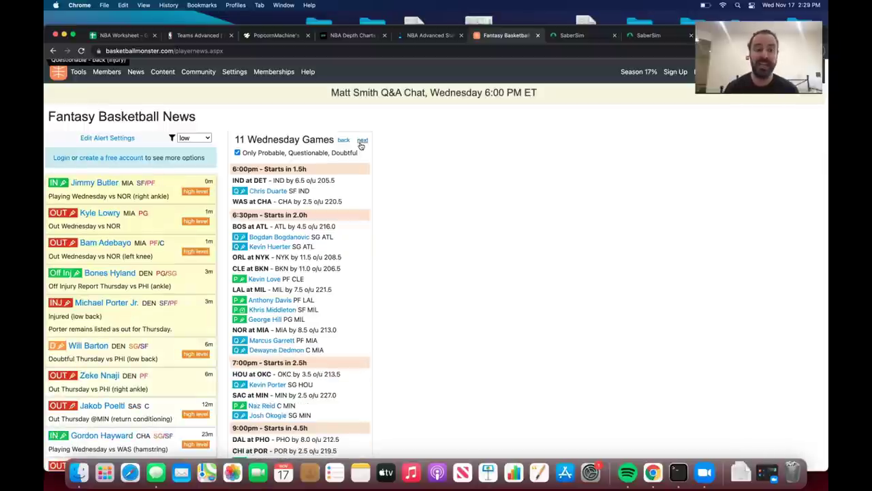
scroll(348, 229, down, 3)
scroll(348, 230, up, 2)
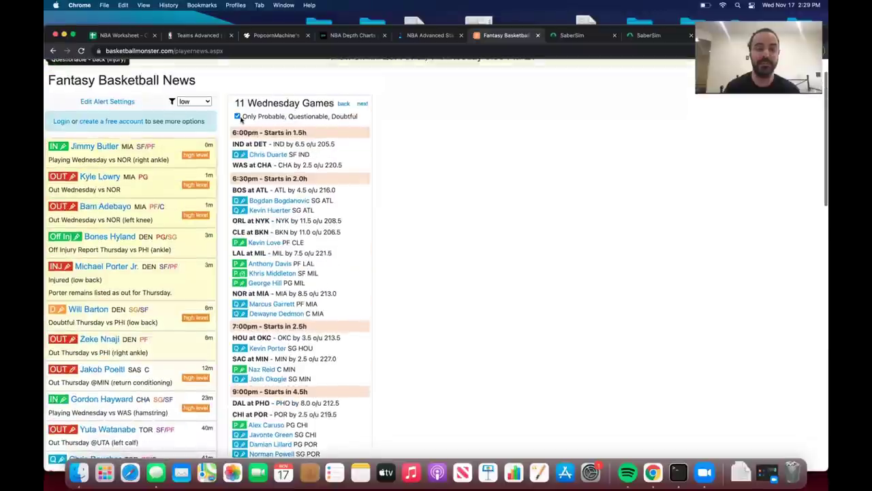
scroll(252, 204, down, 3)
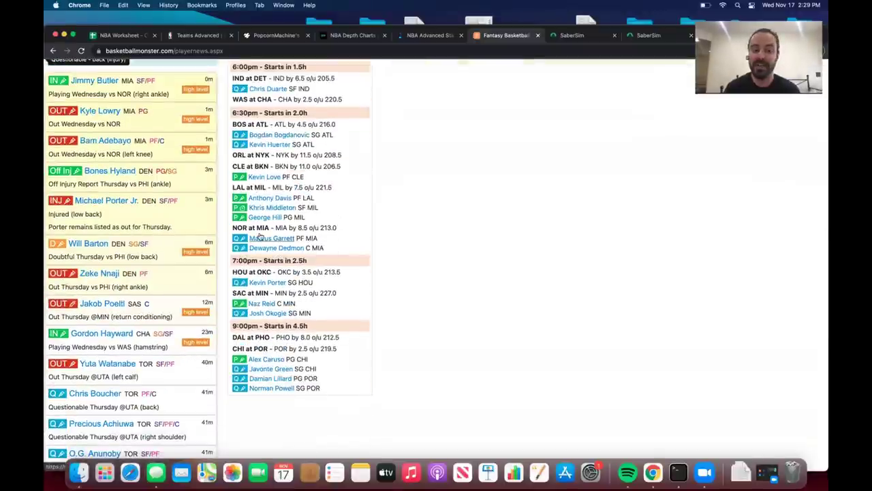
scroll(259, 236, up, 3)
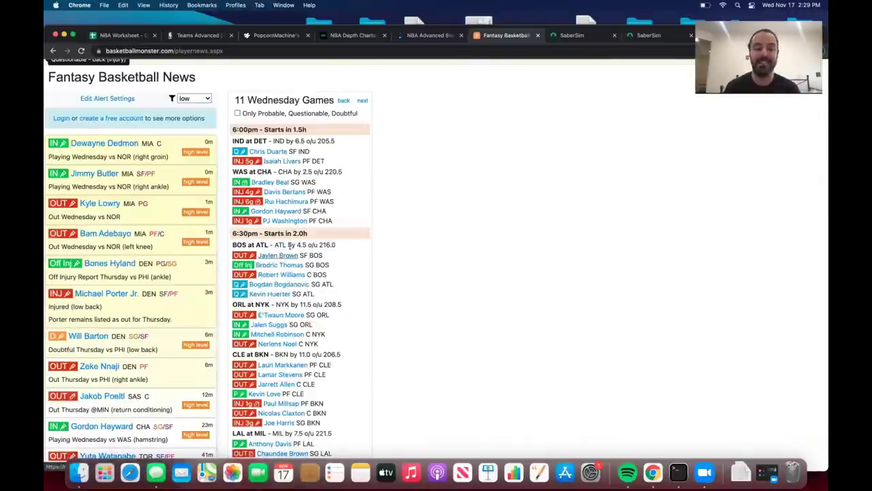
Examine the full injury statuses for every Wednesday game and the latest player news entries.
scroll(294, 245, down, 3)
scroll(295, 242, down, 3)
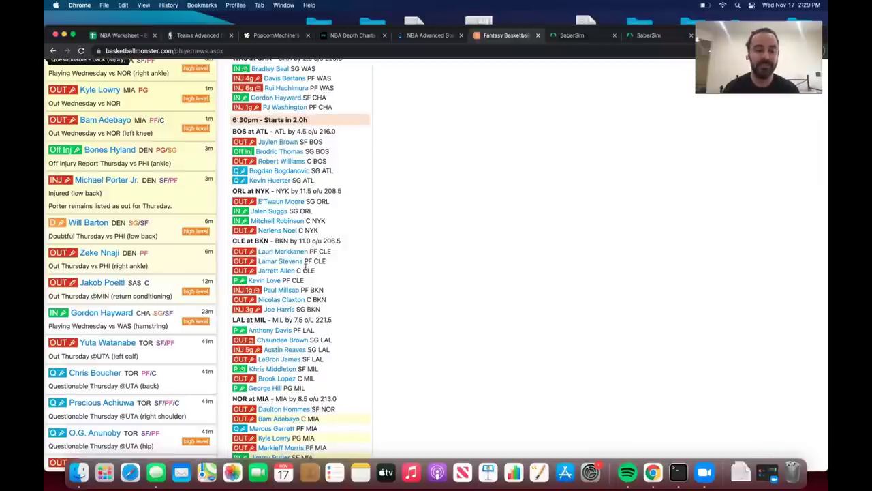
scroll(305, 267, down, 2)
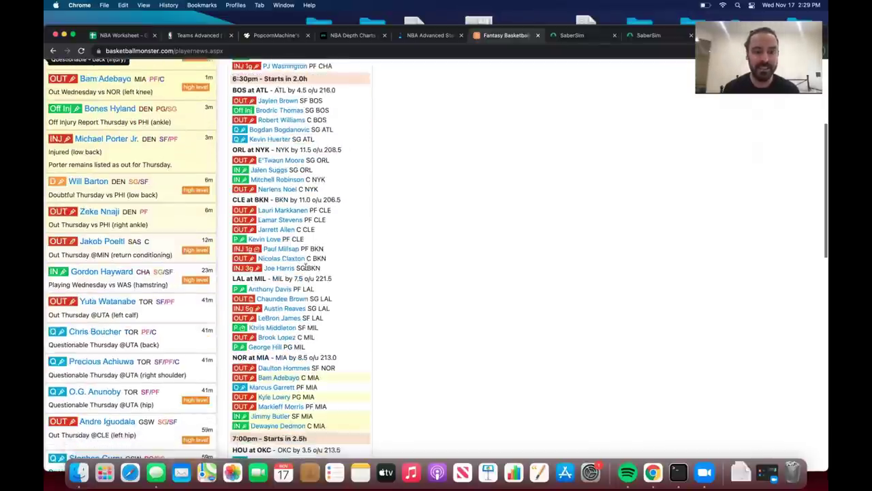
scroll(306, 268, down, 10)
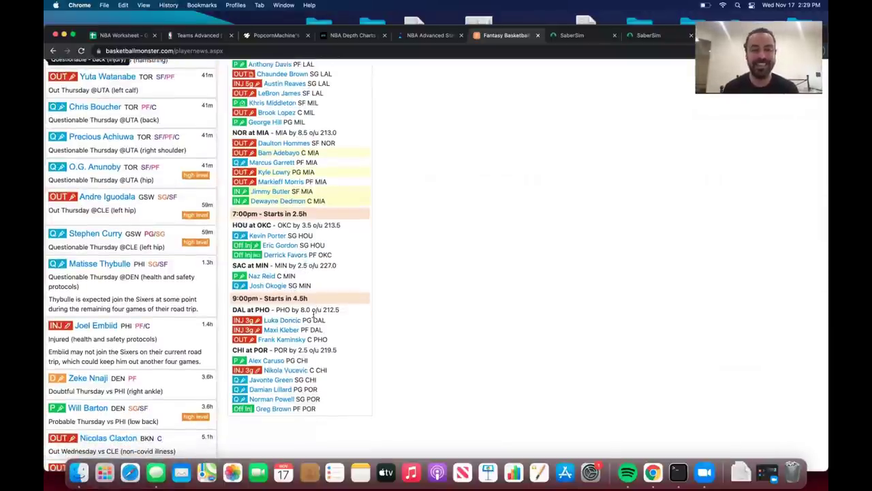
scroll(313, 312, up, 13)
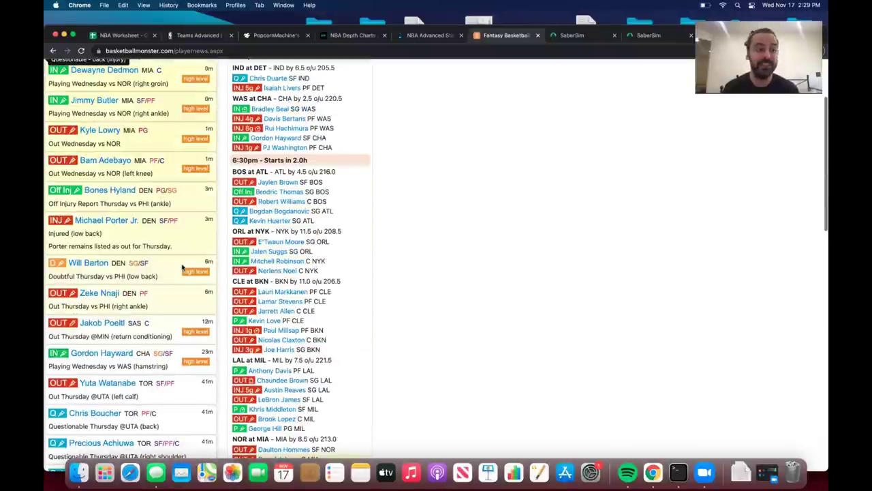
scroll(171, 269, up, 2)
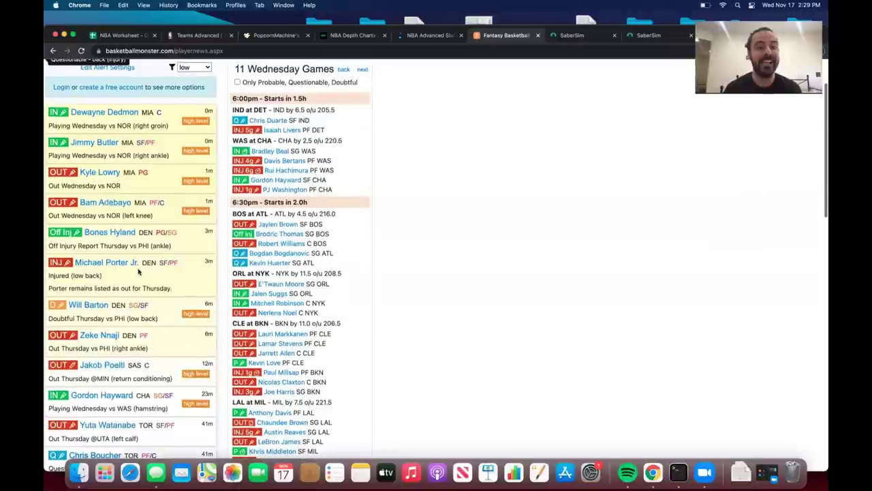
scroll(138, 271, up, 1)
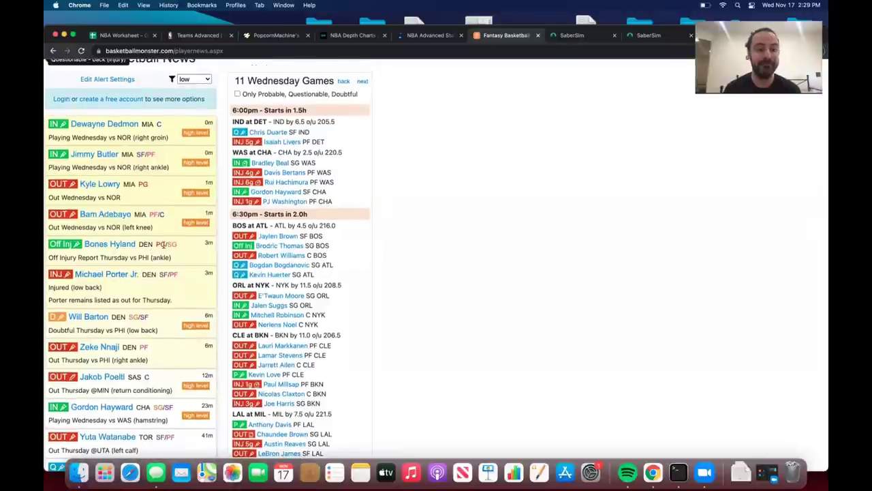
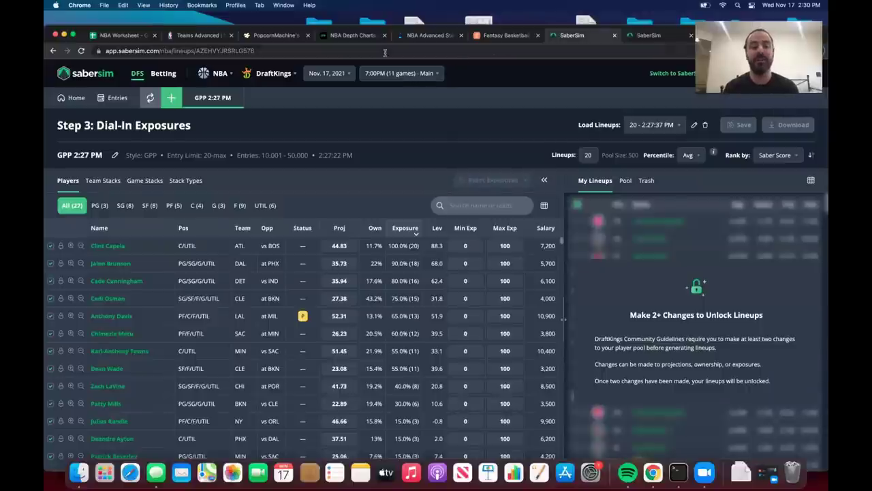
Find Dallas on PopcornMachine and examine the Mavericks' rotation in the GameFlow of the Nov 15, 2021 Denver Nuggets game.
click(273, 37)
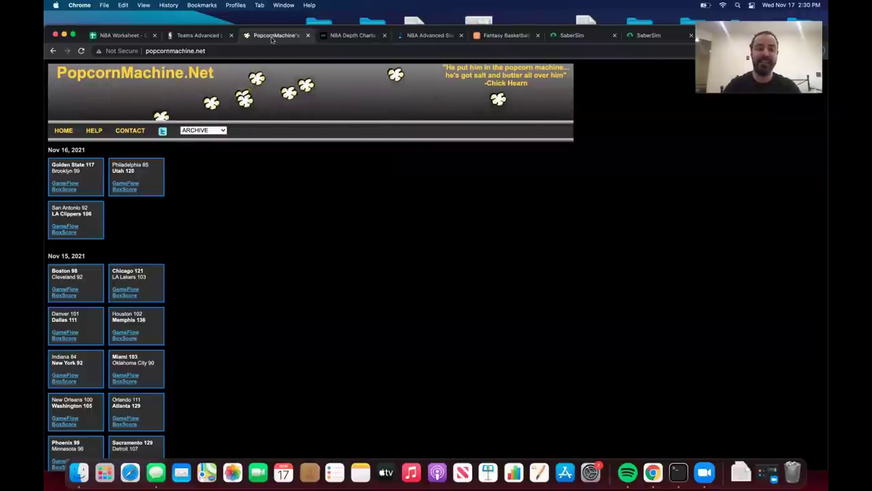
key(super+f)
text(d)
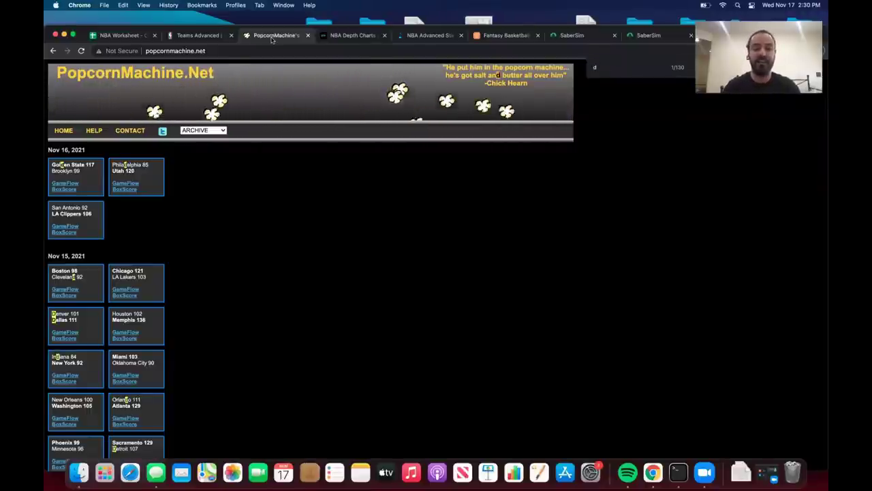
text(allas)
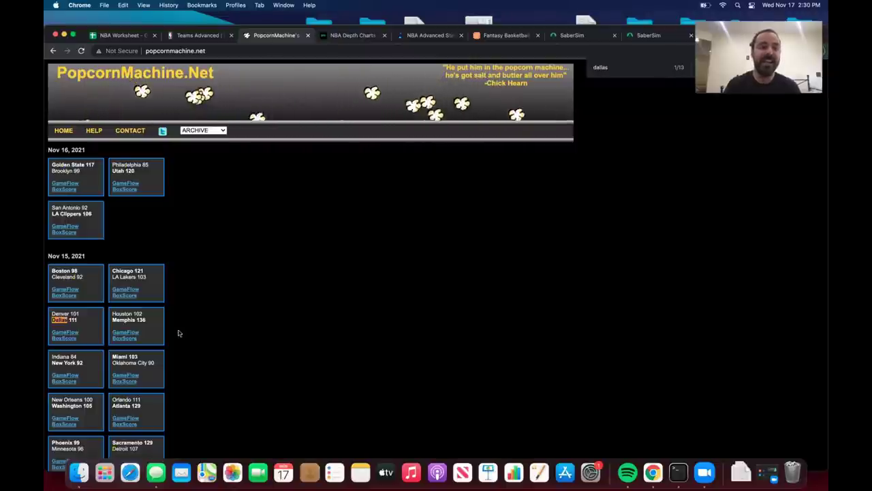
click(73, 333)
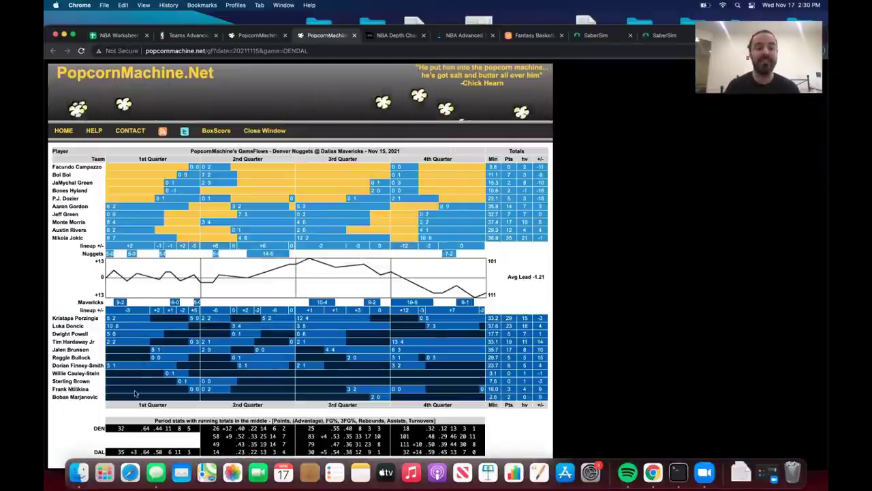
mouse_move(133, 368)
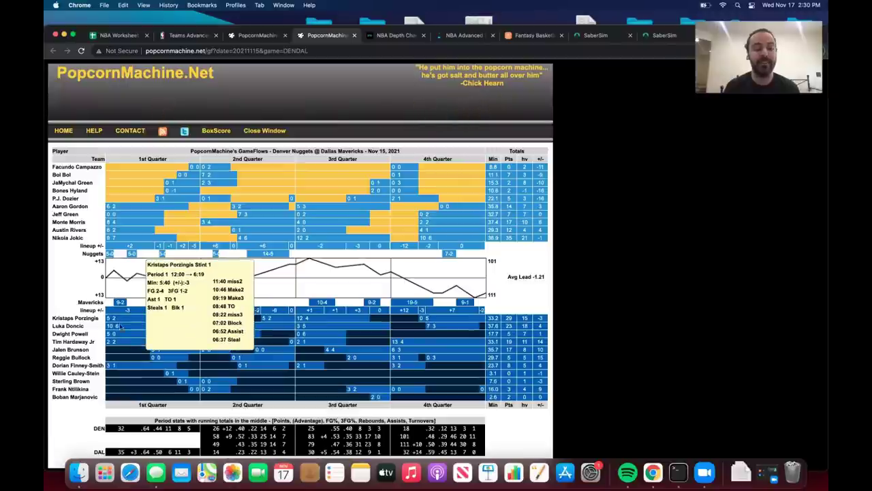
mouse_move(75, 365)
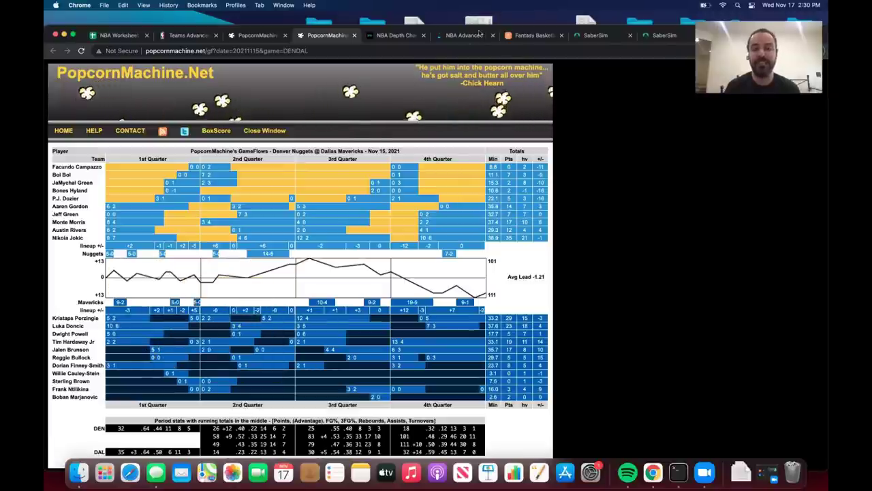
Open the FantasyLabs NBA matchups page in a new tab and show the Dallas Mavericks' matchup.
click(464, 35)
mouse_move(479, 70)
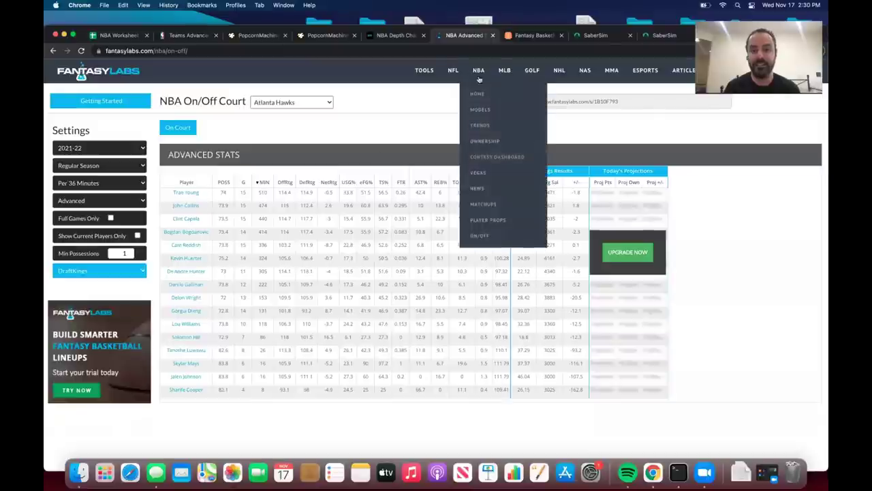
right_click(472, 200)
click(496, 204)
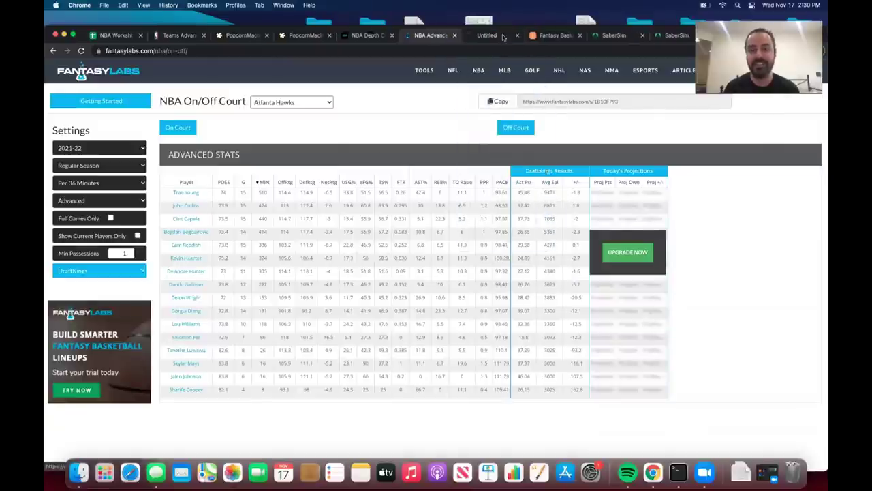
click(500, 36)
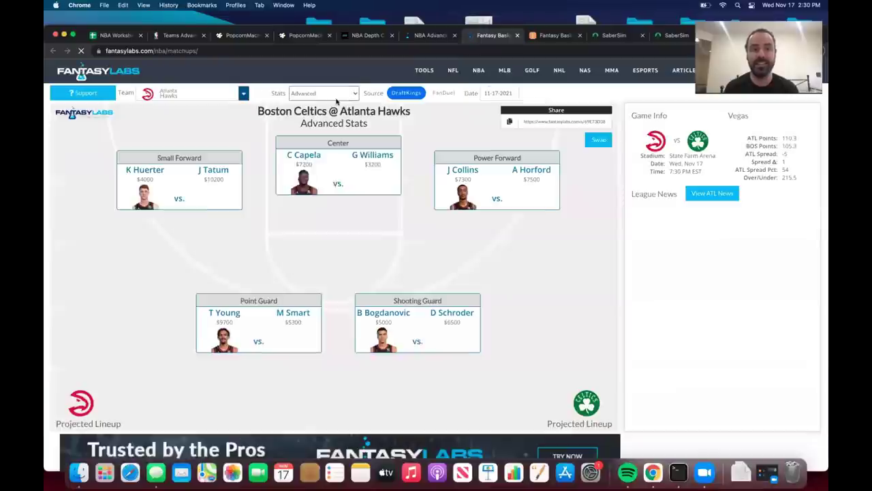
click(197, 93)
scroll(184, 156, down, 1)
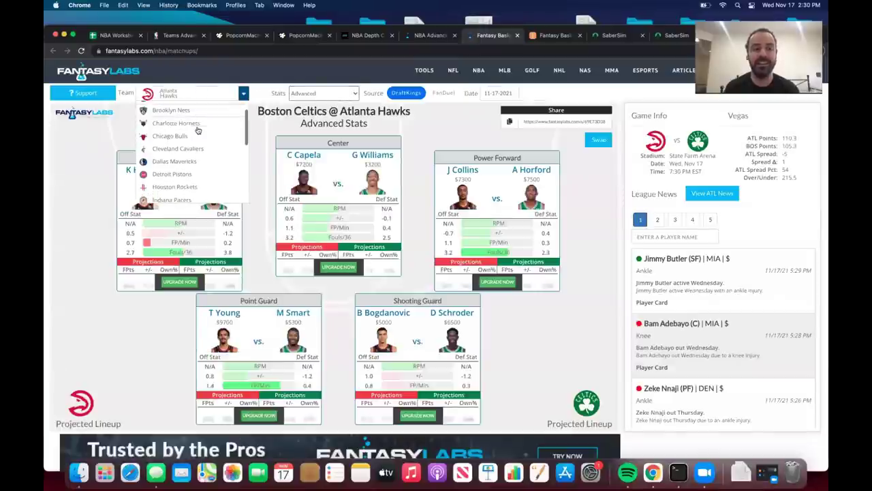
click(187, 161)
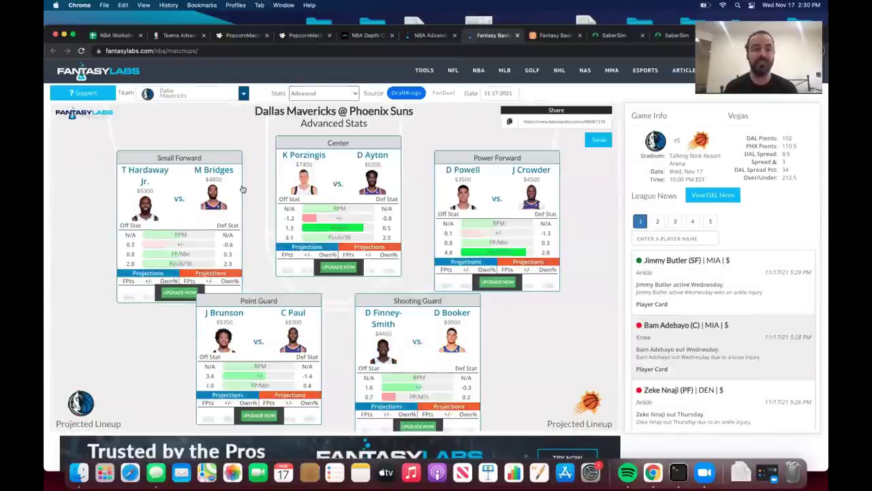
Compare the Mavericks' player stints in the Nov 15 GameFlow with their projected lineup on the FantasyLabs matchups page.
click(307, 35)
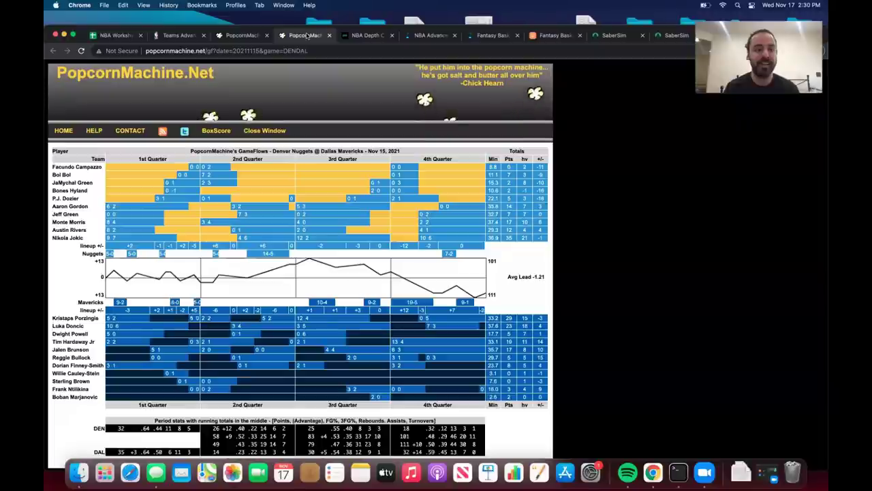
click(504, 36)
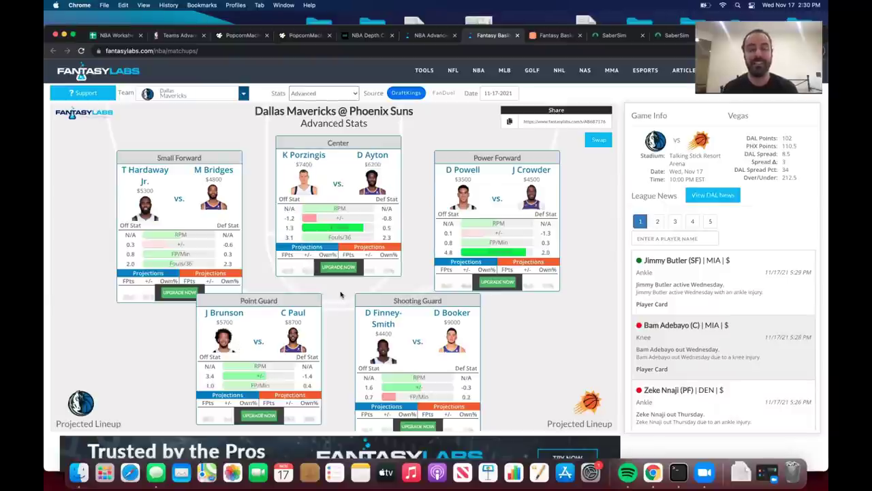
click(307, 36)
mouse_move(272, 228)
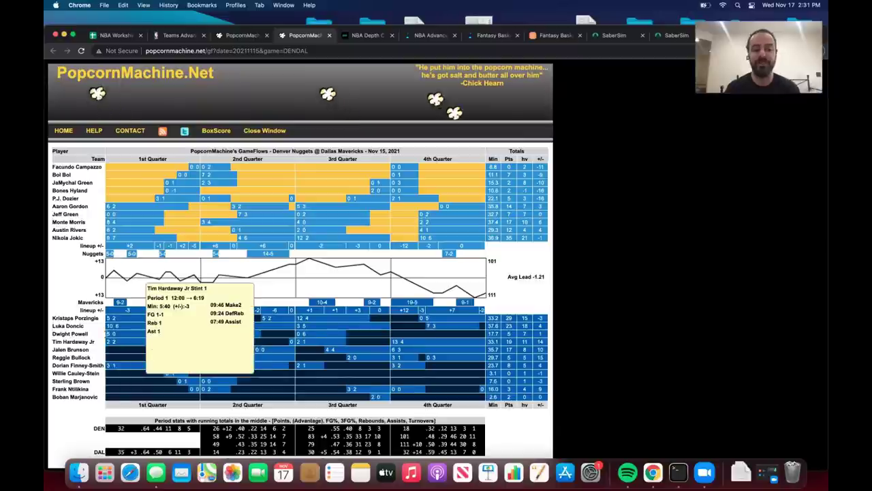
mouse_move(164, 354)
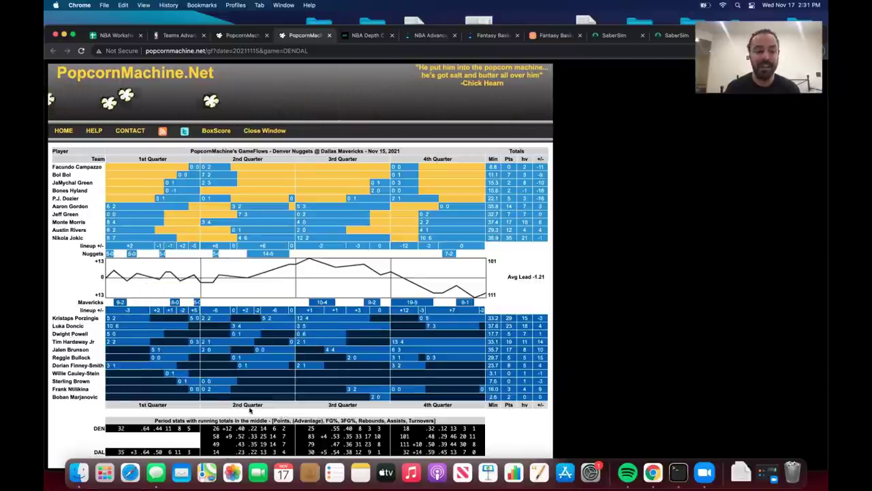
mouse_move(201, 390)
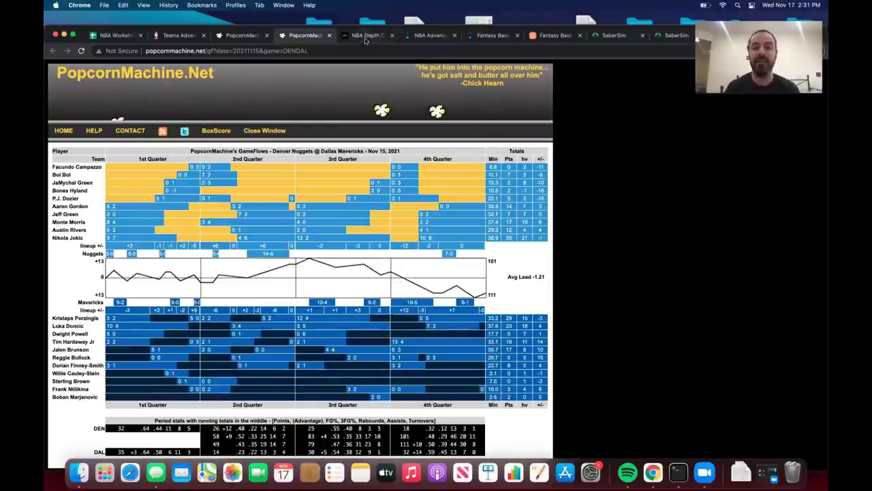
Review the Dallas section and its player notes in Establish The Run's NBA Depth Charts.
key(ctrl+Tab)
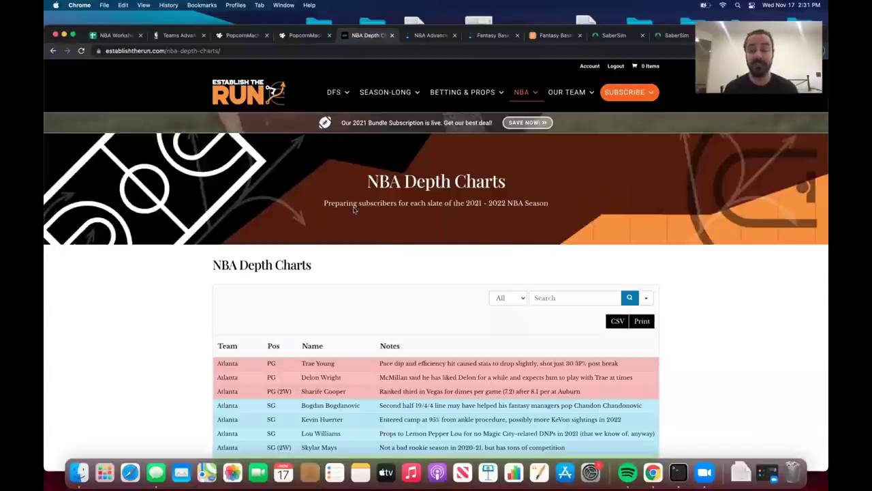
scroll(343, 302, down, 15)
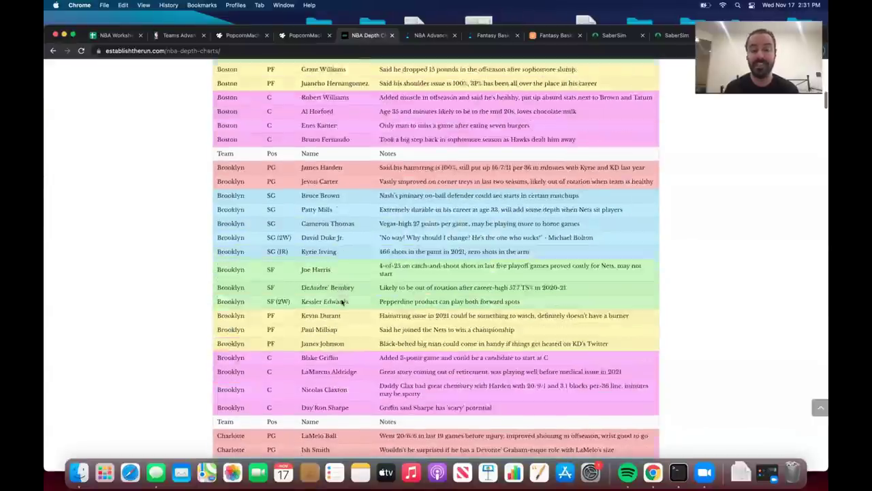
scroll(341, 299, down, 18)
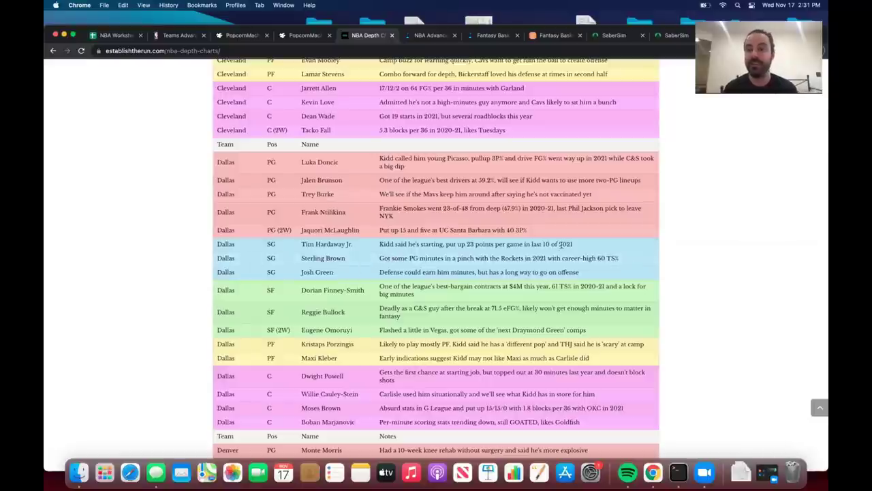
drag(617, 257, 556, 258)
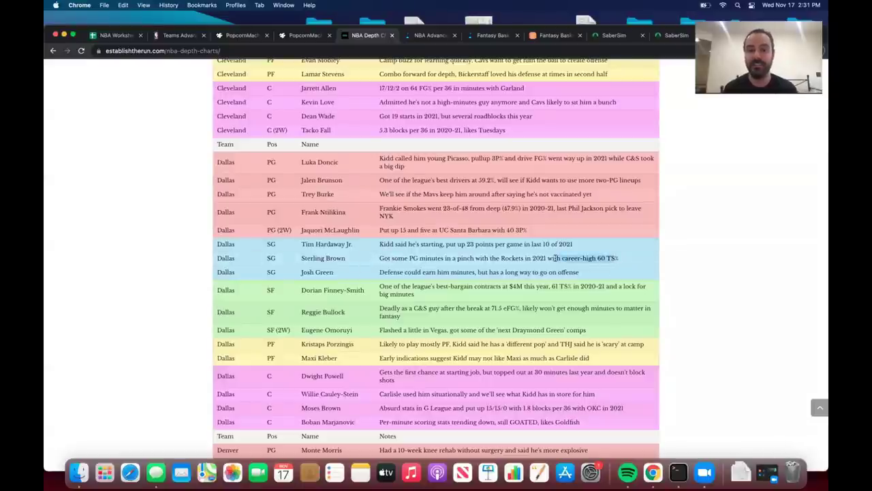
click(506, 264)
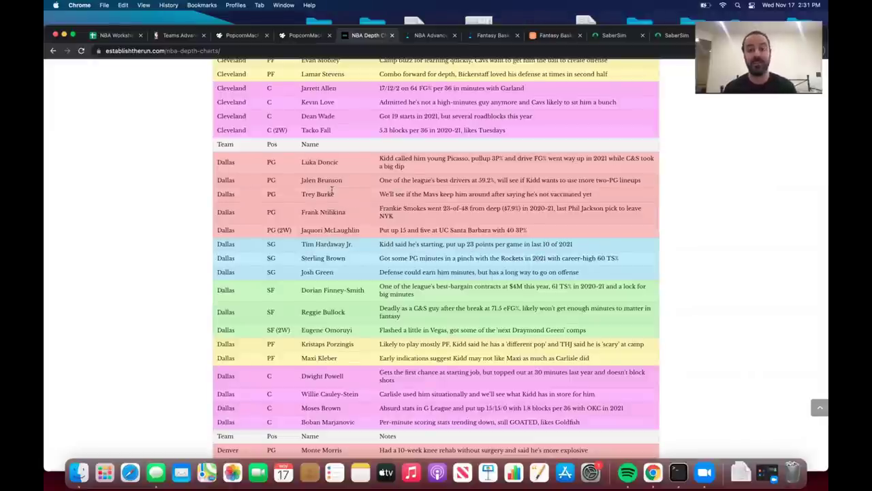
Filter the DraftKings player pool in SaberSim to the Dallas team in the DAL–PHX game and review its players' projections.
click(596, 36)
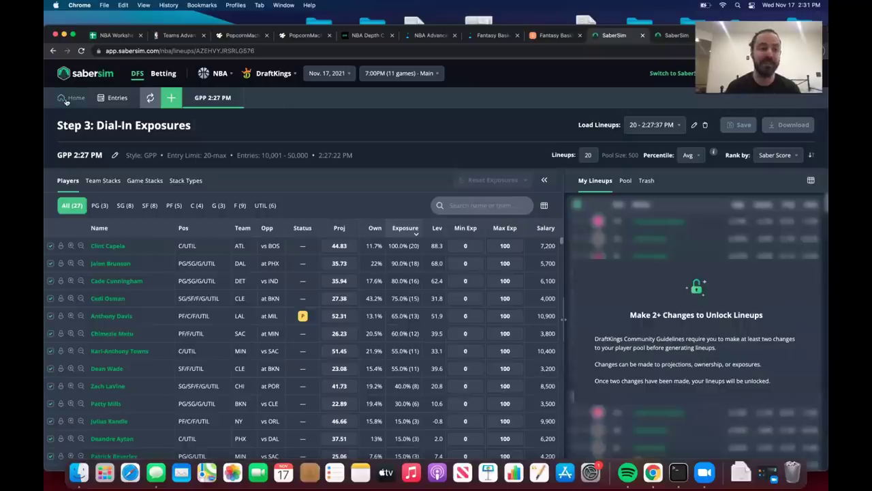
click(66, 99)
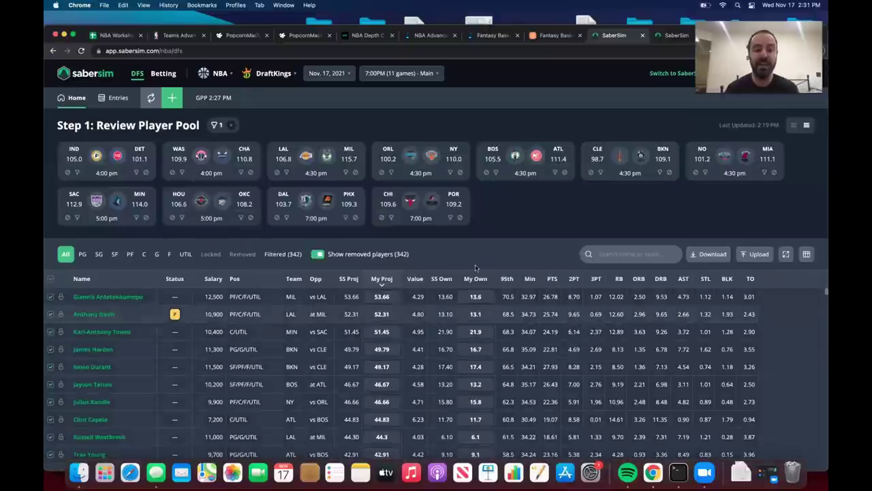
click(286, 217)
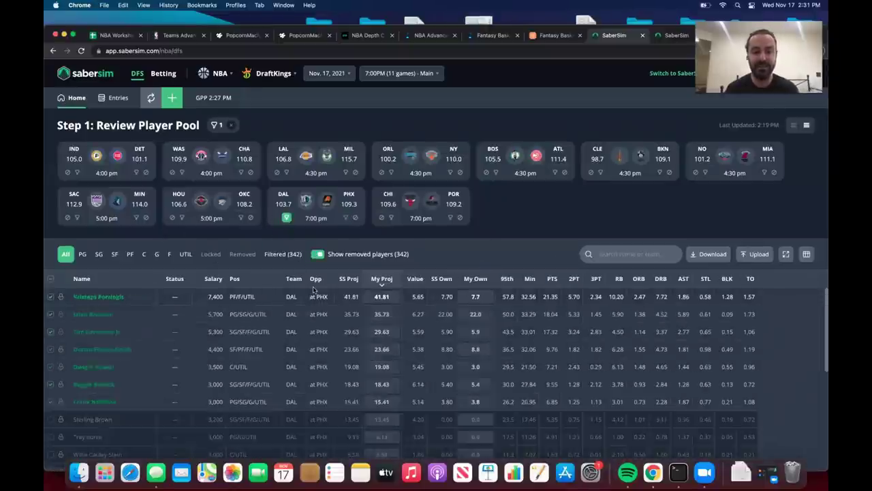
scroll(302, 406, down, 2)
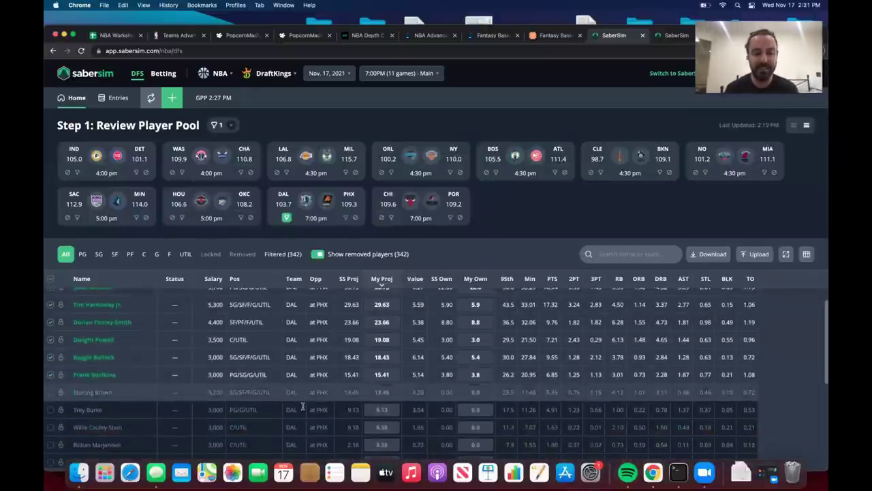
scroll(303, 406, down, 1)
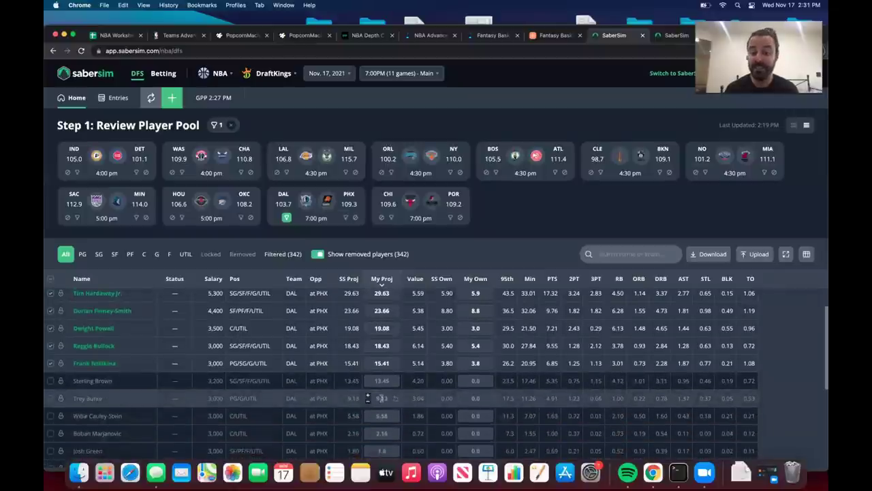
scroll(381, 398, up, 2)
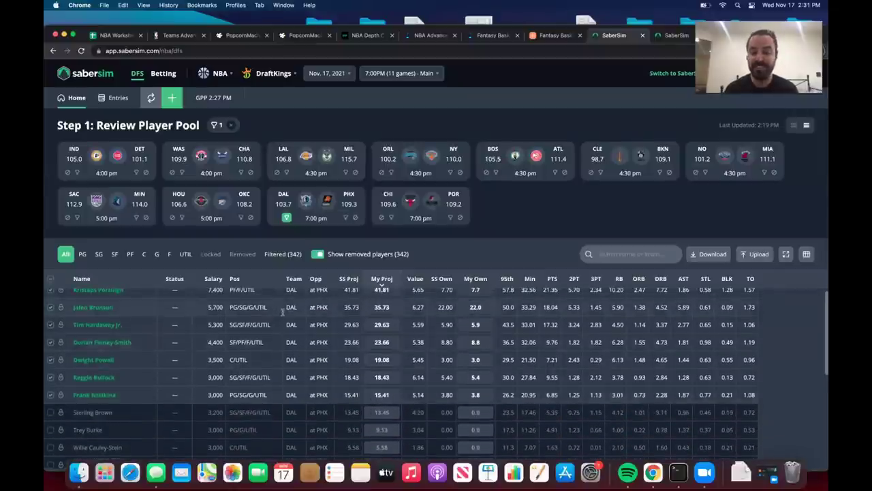
scroll(281, 312, up, 1)
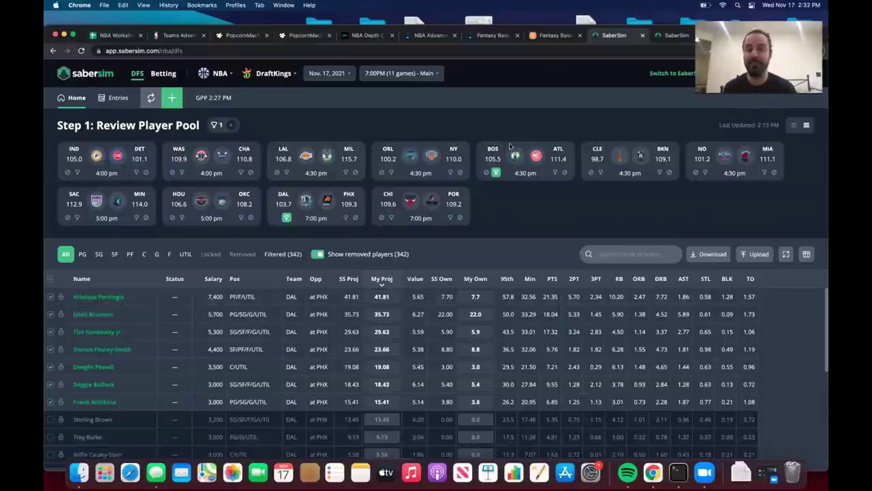
Open the Basketball Reference home page in a new browser tab.
click(545, 38)
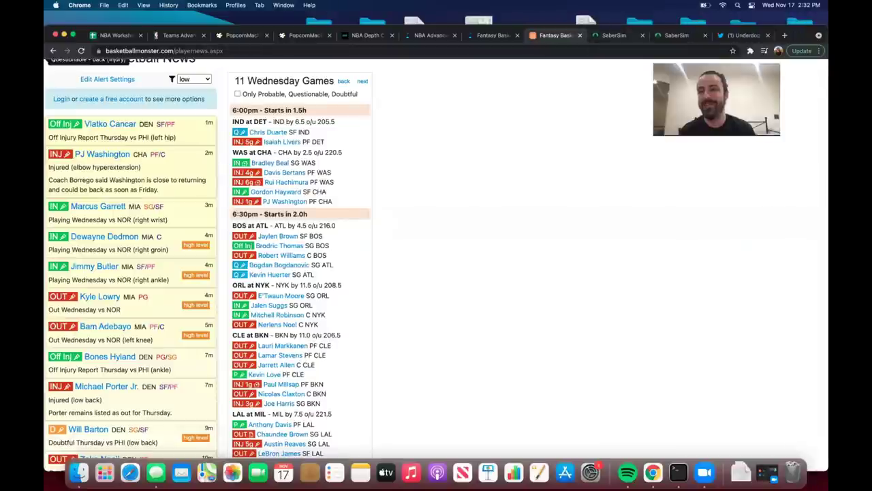
key(super+t)
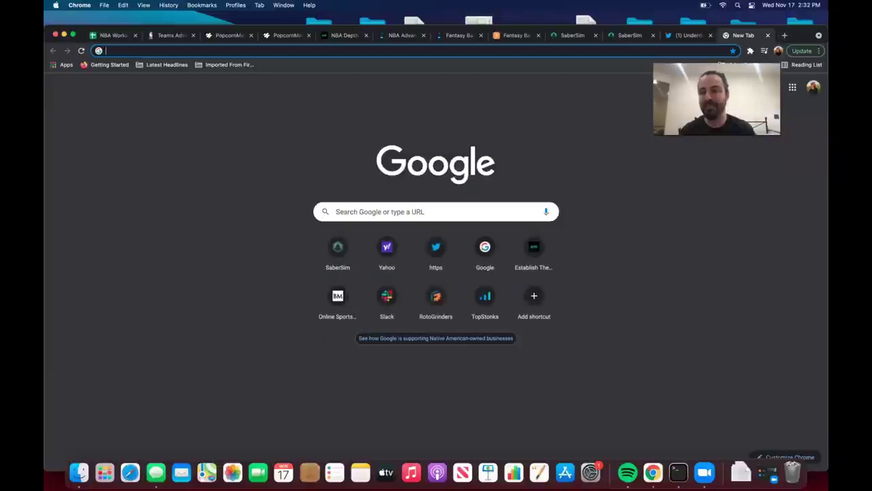
click(375, 52)
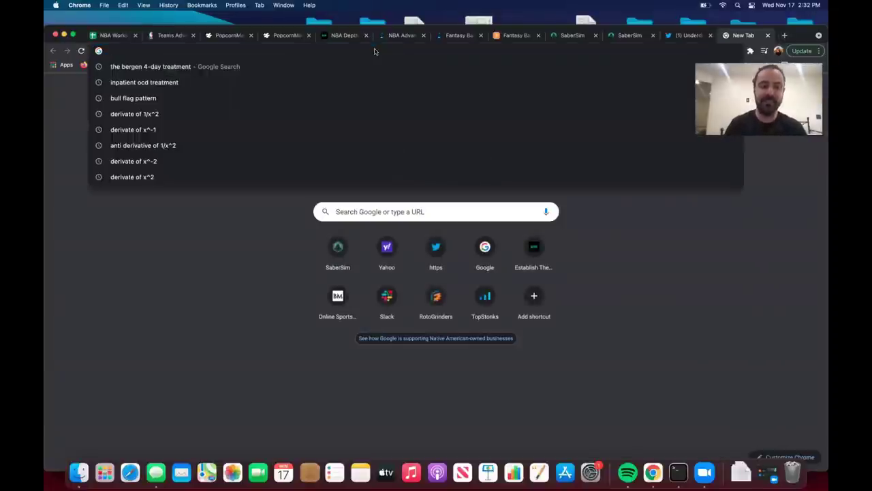
text(bas)
key(Down)
key(Down)
key(Down)
key(Return)
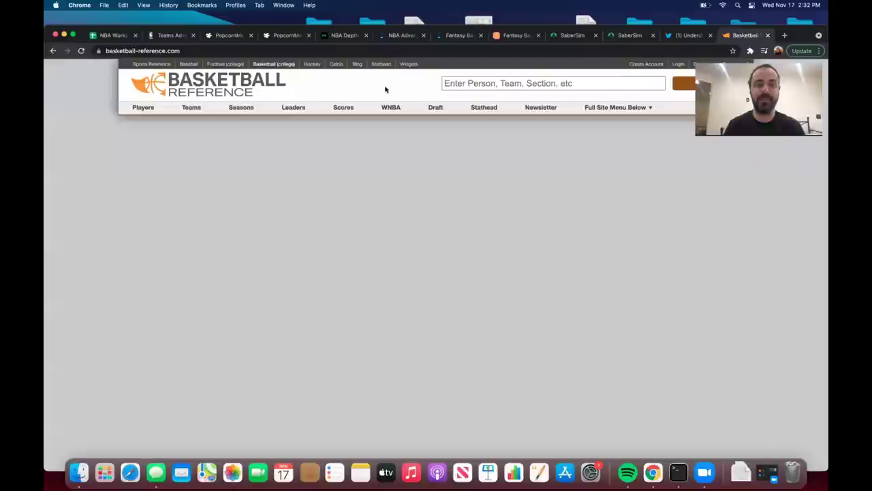
Find Luka Dončić on Basketball Reference and review the fantasy scores in his 2021-22 game log.
click(526, 84)
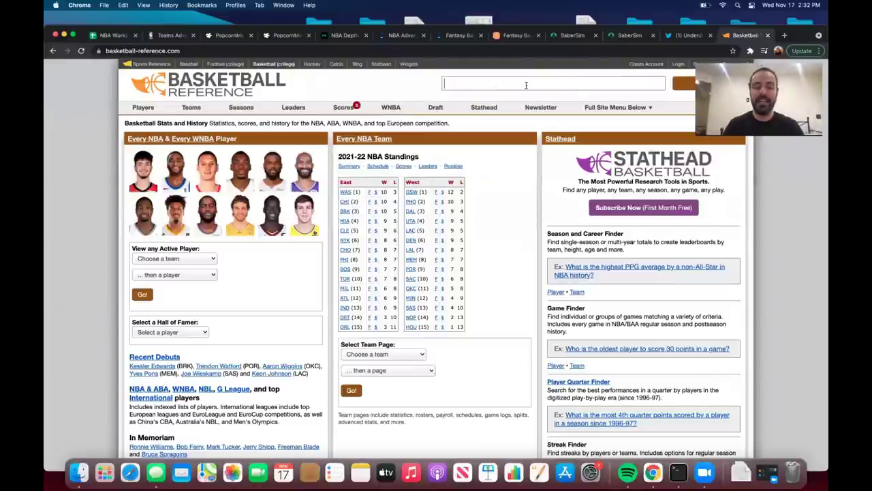
text(luka)
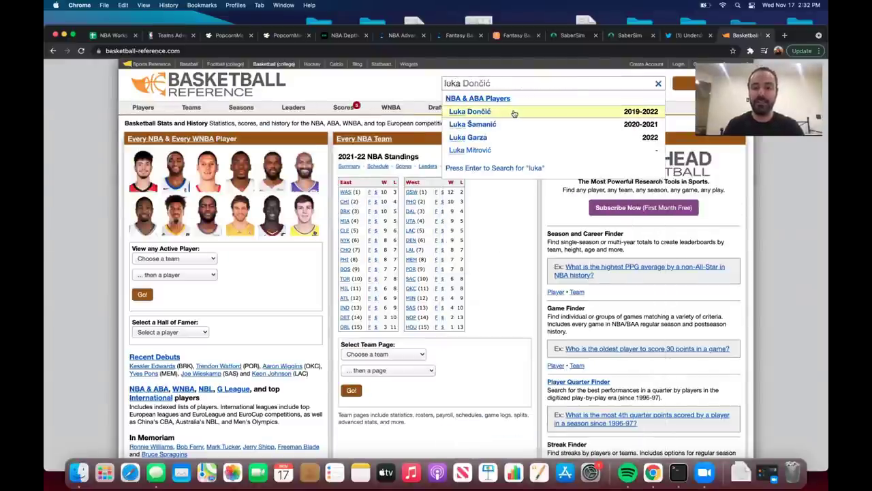
click(515, 114)
mouse_move(205, 313)
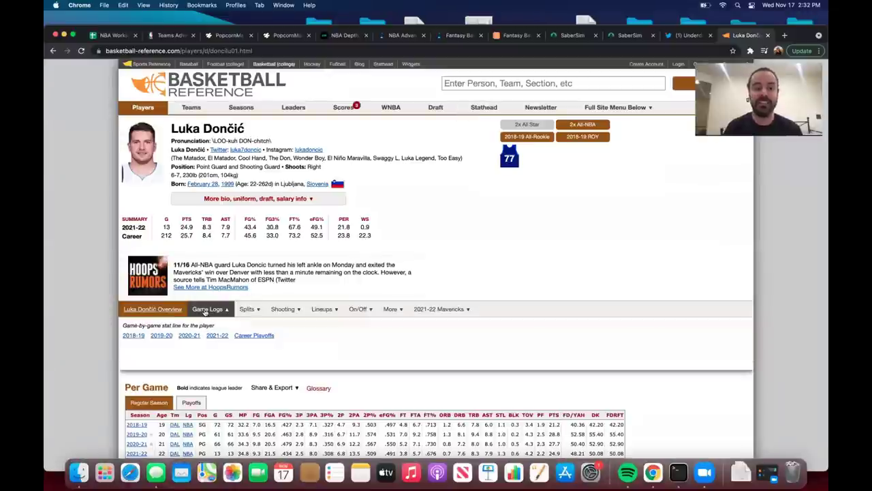
click(218, 335)
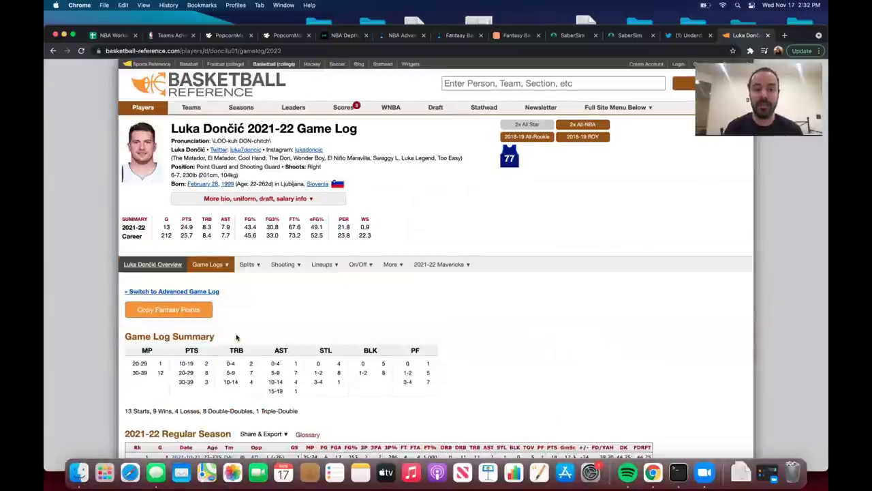
scroll(236, 337, down, 10)
scroll(237, 336, up, 3)
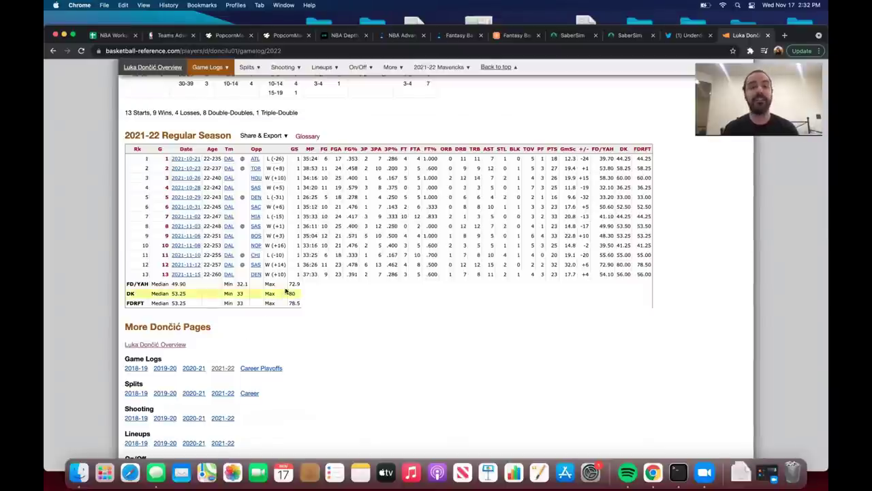
Check the Dallas–Phoenix matchups on FantasyLabs, and set the NBA On/Off Court tool to the Dallas Mavericks.
click(444, 38)
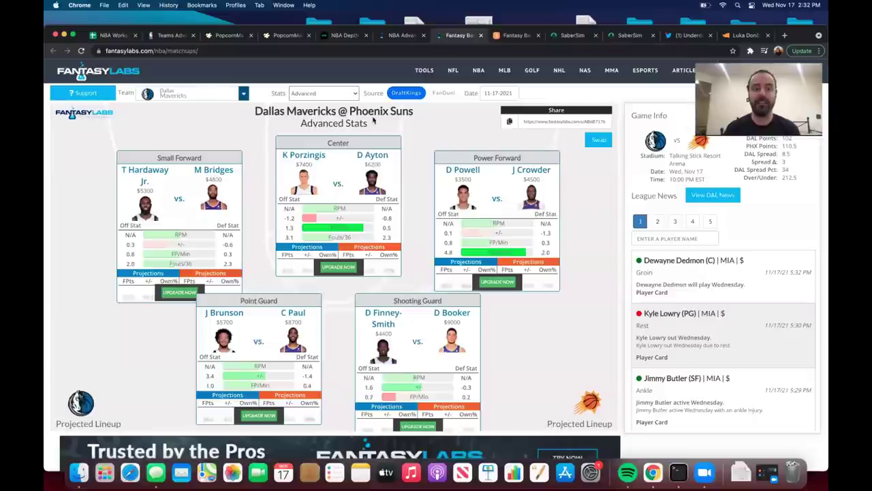
mouse_move(478, 74)
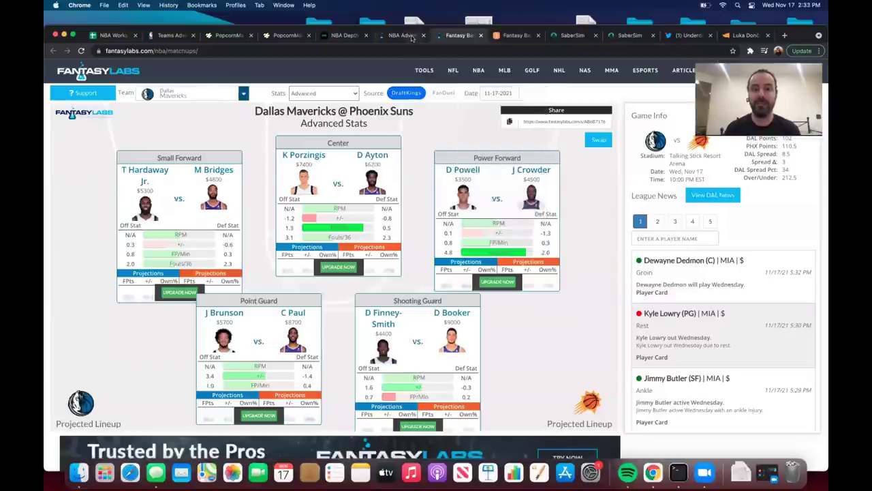
click(402, 36)
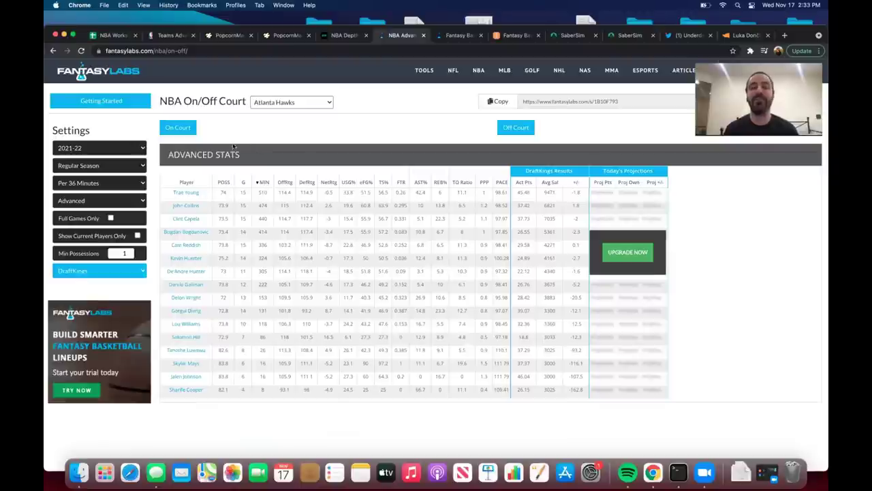
click(188, 127)
click(316, 104)
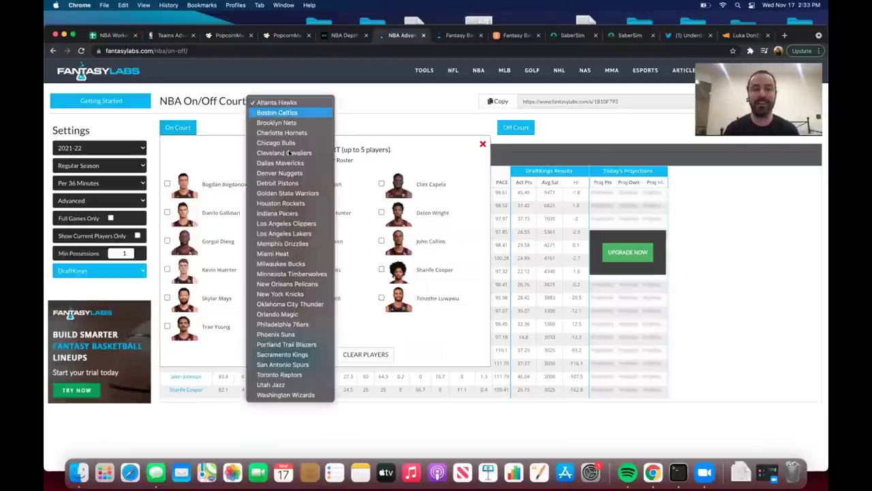
click(293, 163)
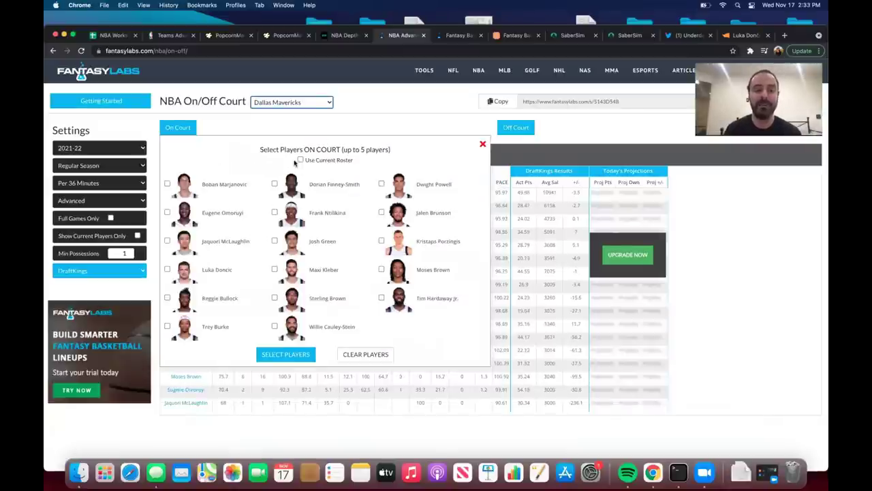
Set Dorian Finney-Smith, Tim Hardaway Jr. and Kristaps Porzingis as on-court players, checking the Nov 15 GameFlow for Dallas's lineup.
click(274, 184)
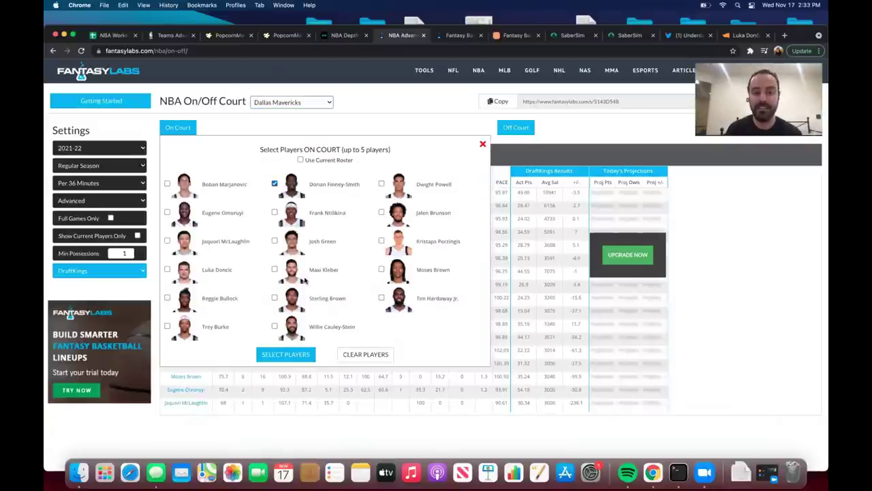
click(276, 37)
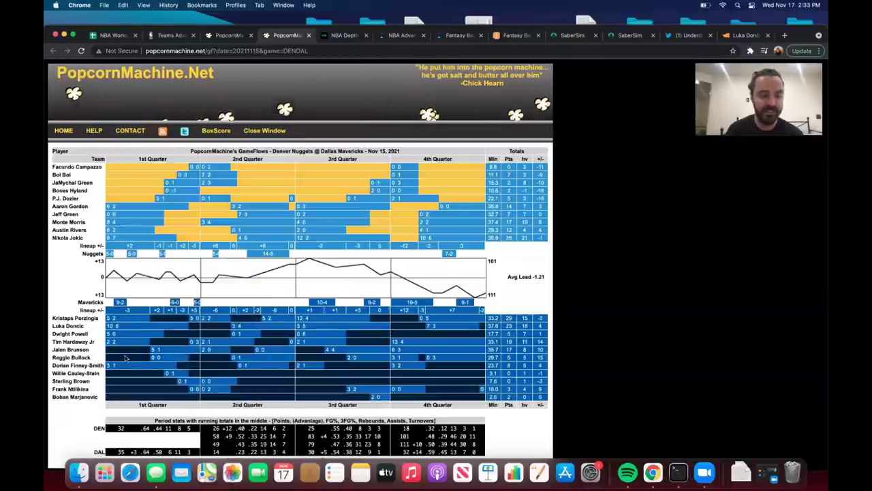
mouse_move(140, 334)
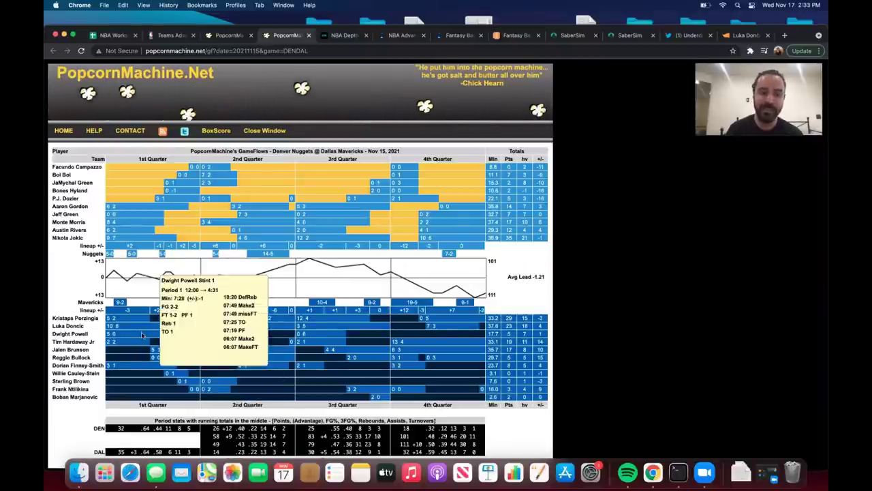
click(403, 35)
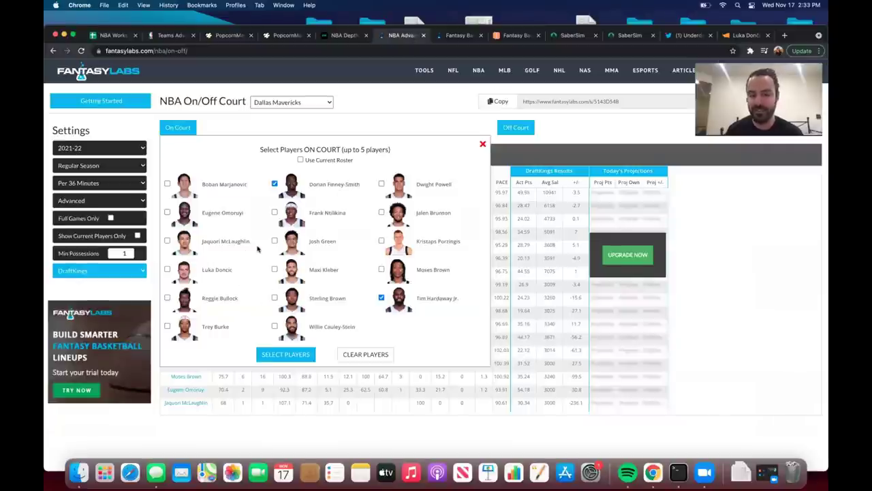
click(380, 240)
click(293, 356)
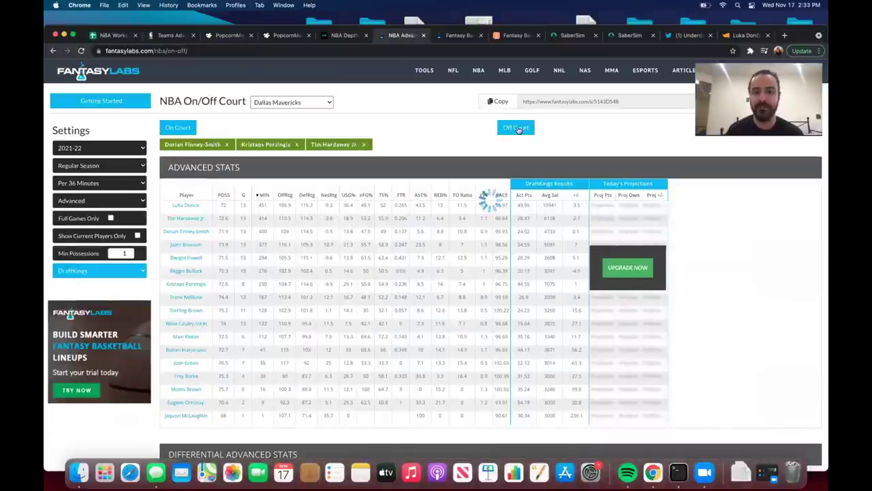
Set Luka Doncic as the off-court player and examine the resulting usage and DraftKings differentials.
click(516, 128)
click(612, 241)
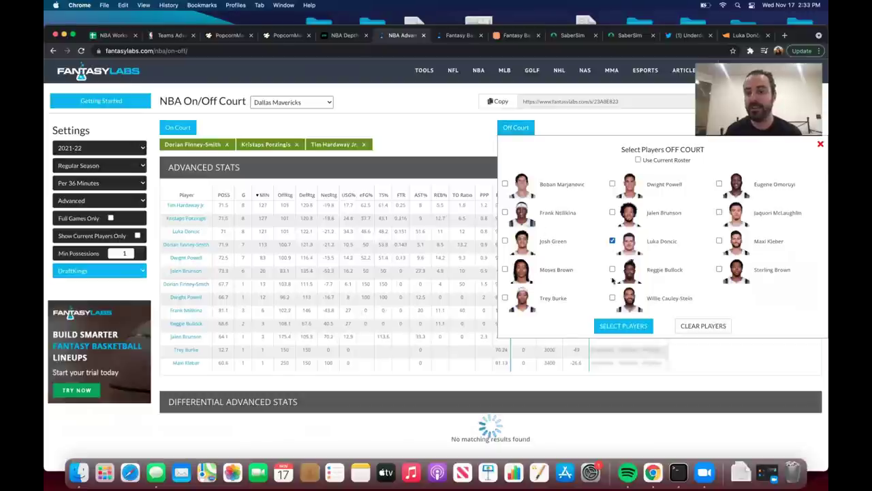
click(607, 325)
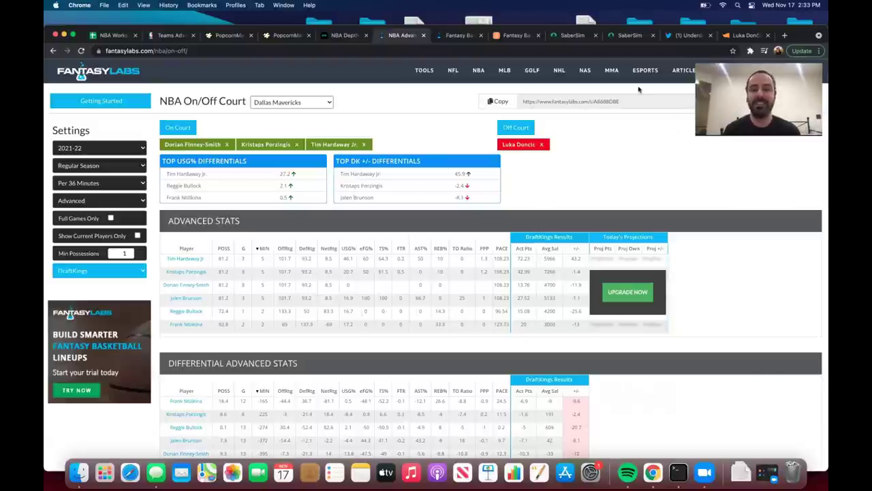
Compare the Dallas players' projections and minutes in SaberSim with their stints in the Nov 15 GameFlow.
click(572, 35)
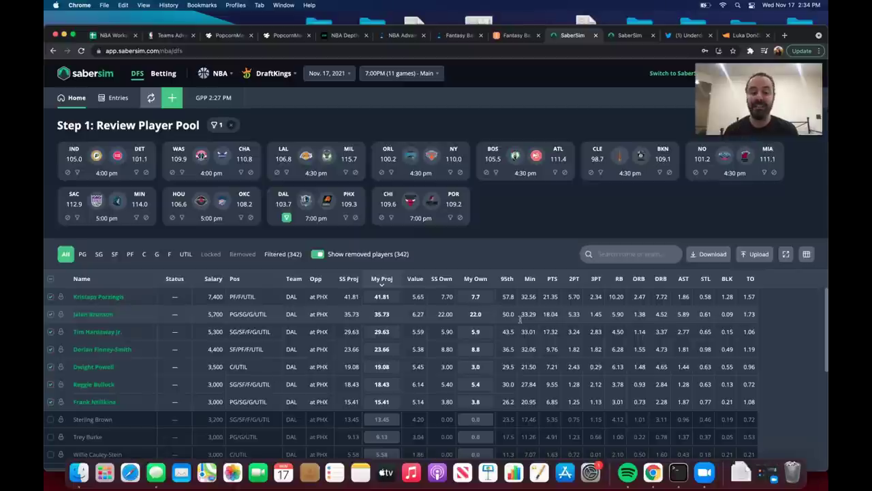
scroll(447, 354, down, 2)
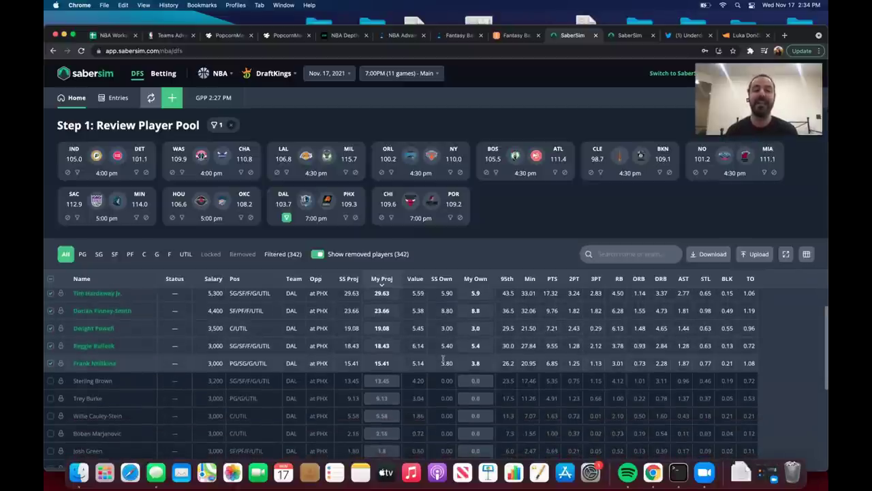
click(285, 37)
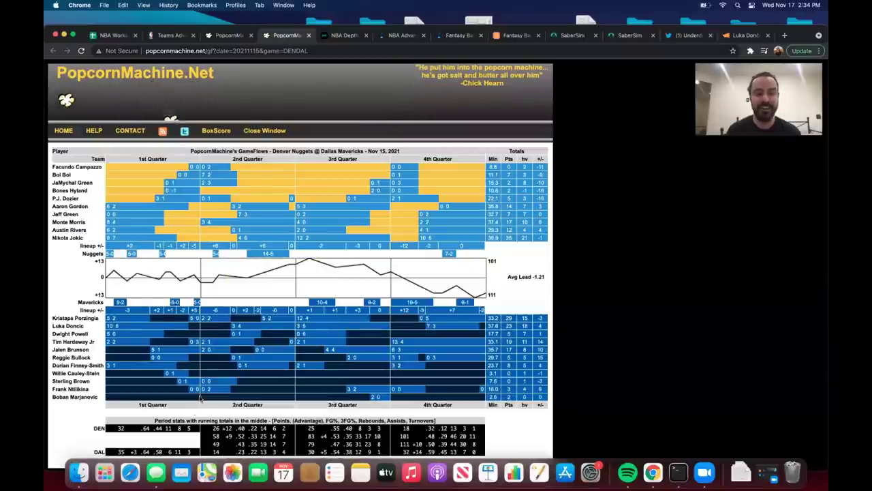
mouse_move(206, 389)
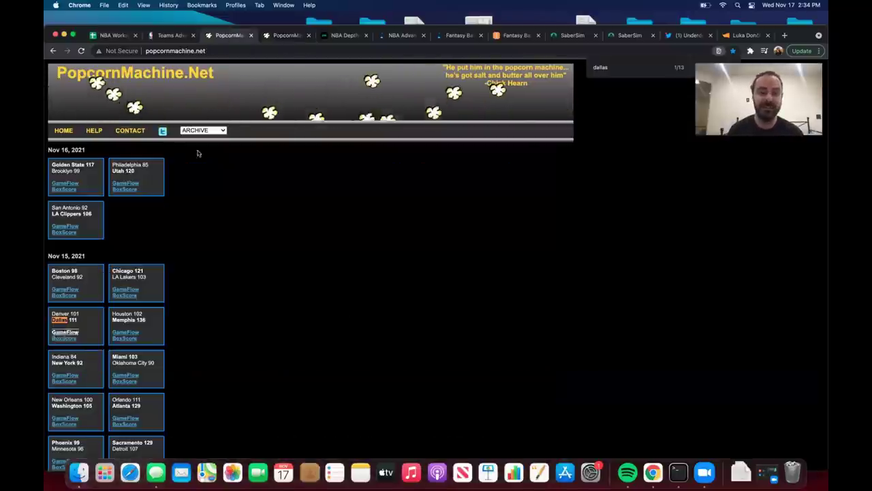
Find Dallas's Nov 12 game against San Antonio on PopcornMachine and examine the Mavericks' stints in its GameFlow.
key(super+alt+Left)
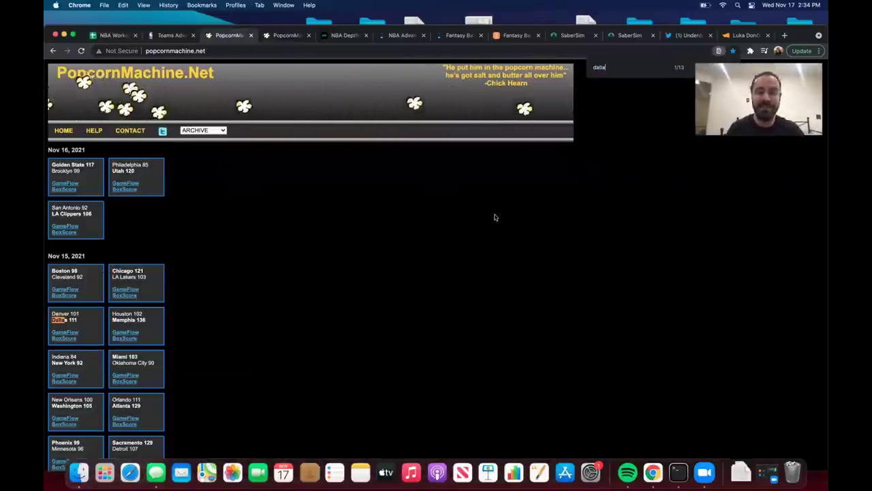
key(BackSpace)
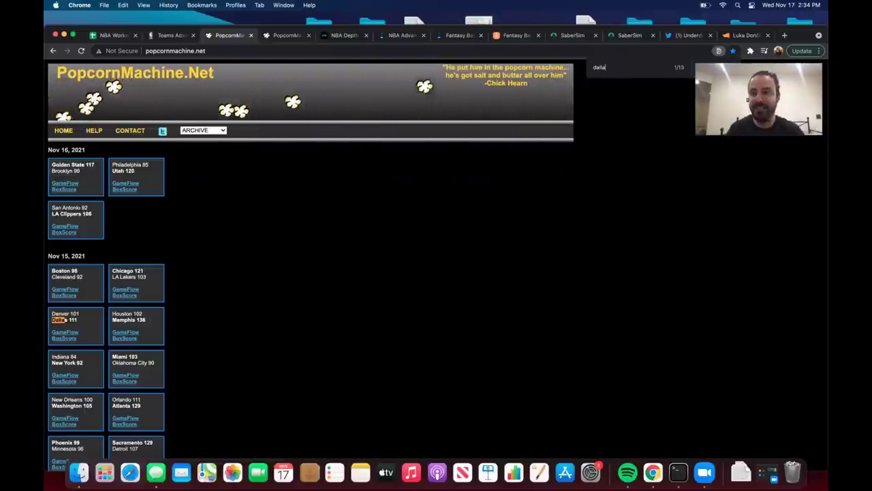
key(Return)
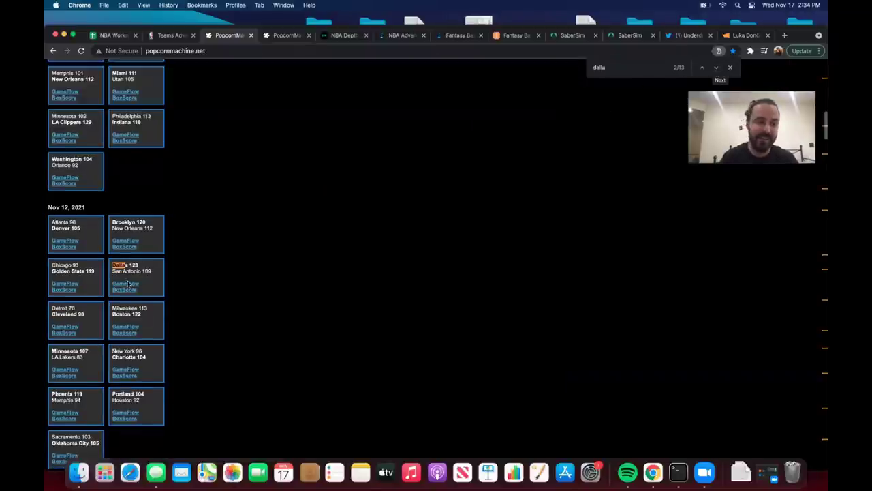
click(127, 285)
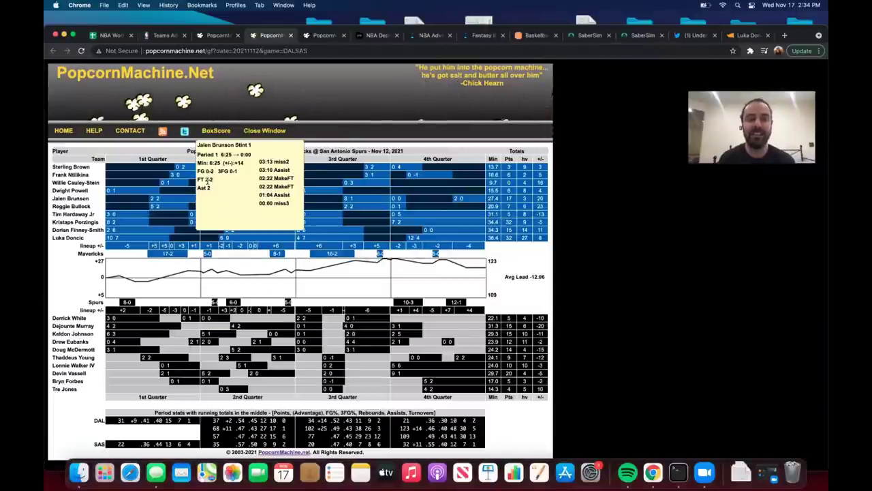
Return to the SaberSim player pool and review the Dallas players' projections and projected ownership, including the removed bench players.
click(589, 35)
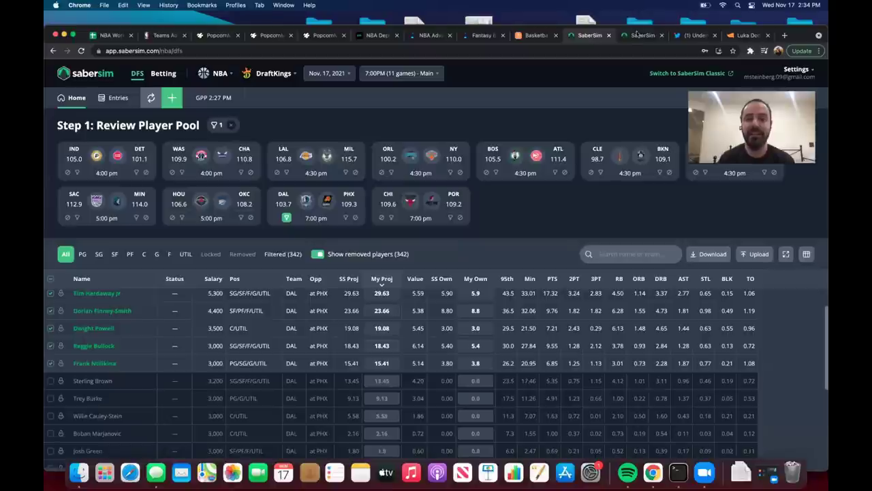
scroll(204, 409, up, 2)
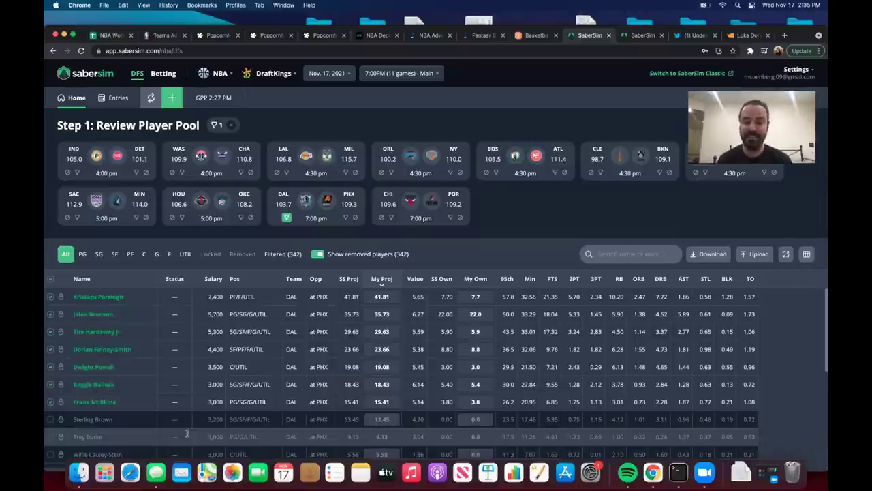
scroll(187, 433, down, 4)
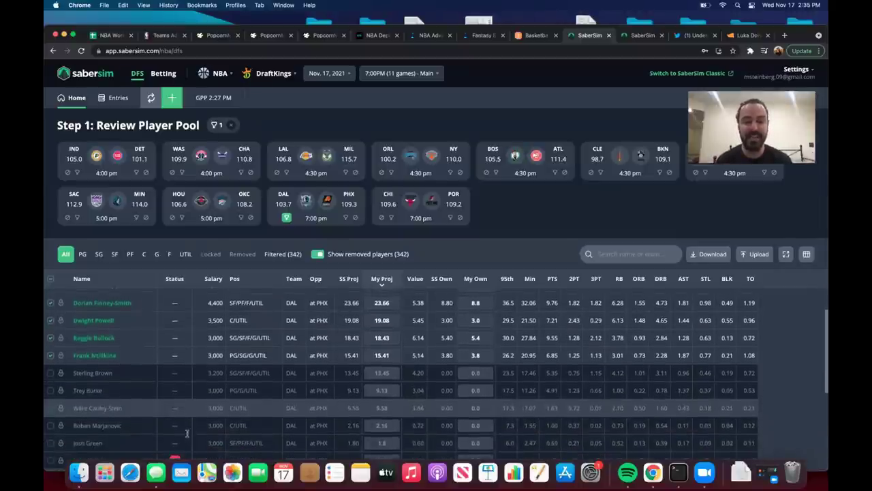
scroll(186, 433, up, 4)
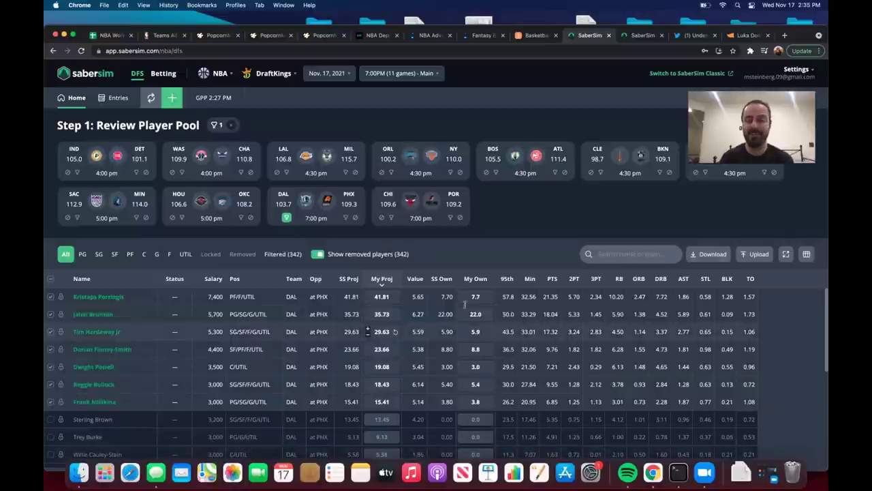
mouse_move(472, 316)
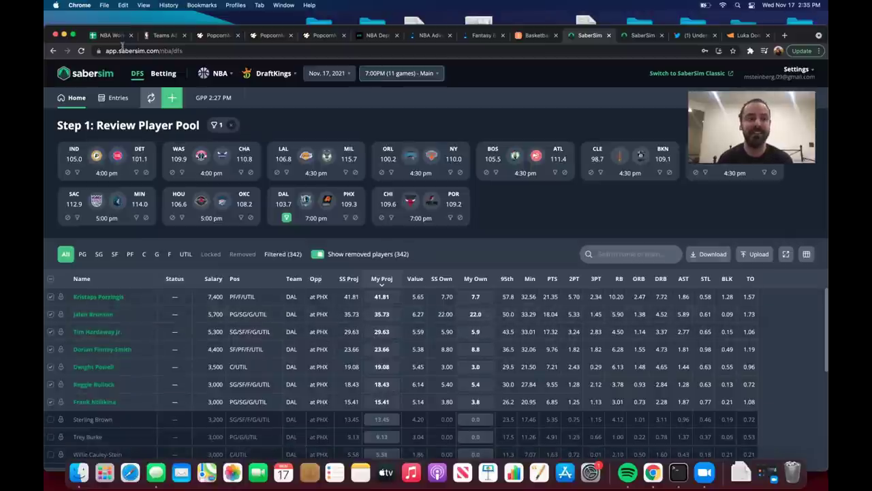
Add Jalen Brunson as a new entry in the Player column of the NBA Worksheet, below Patty Mills.
click(104, 35)
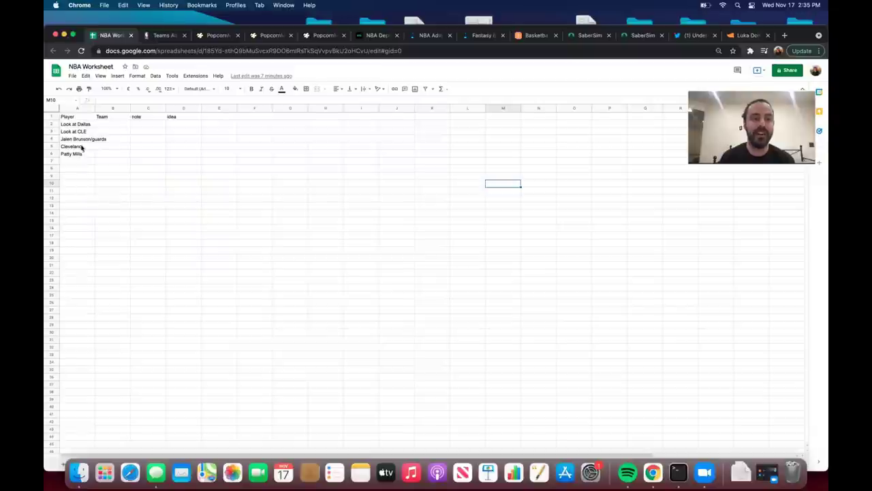
click(79, 161)
text(Jalen Brunson/guards)
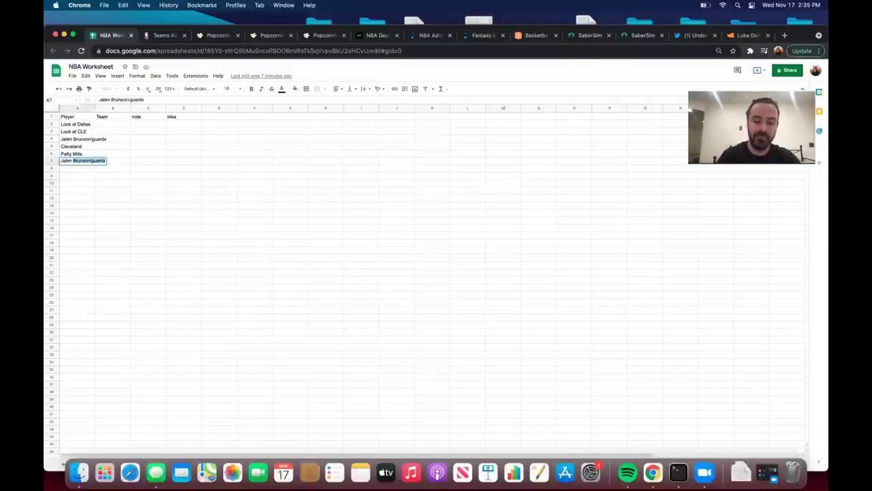
key(Return)
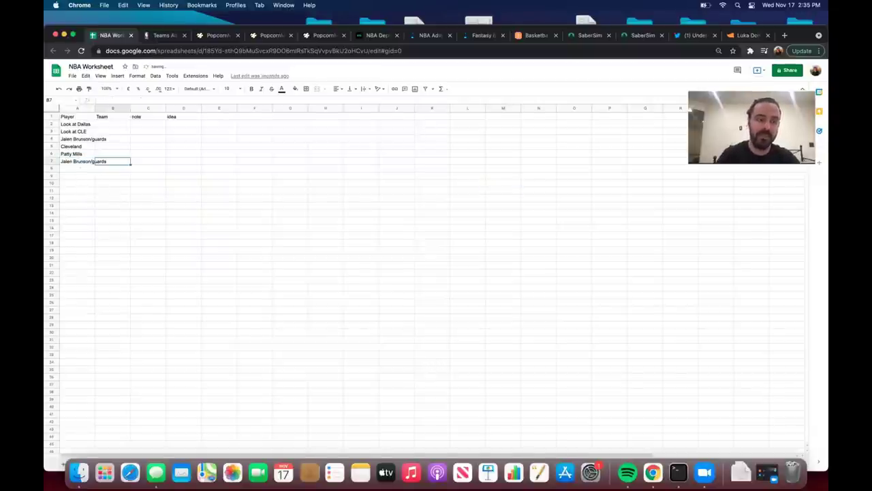
click(71, 161)
drag(144, 100, 127, 99)
key(BackSpace)
key(BackSpace)
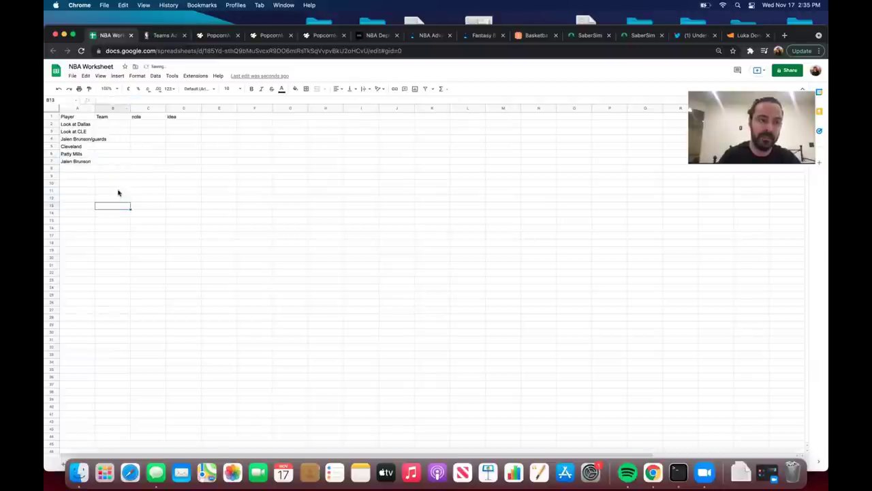
Fill in Jalen Brunson's row with the team Dal and the note "Ownership should be high".
click(117, 204)
click(121, 163)
text(D)
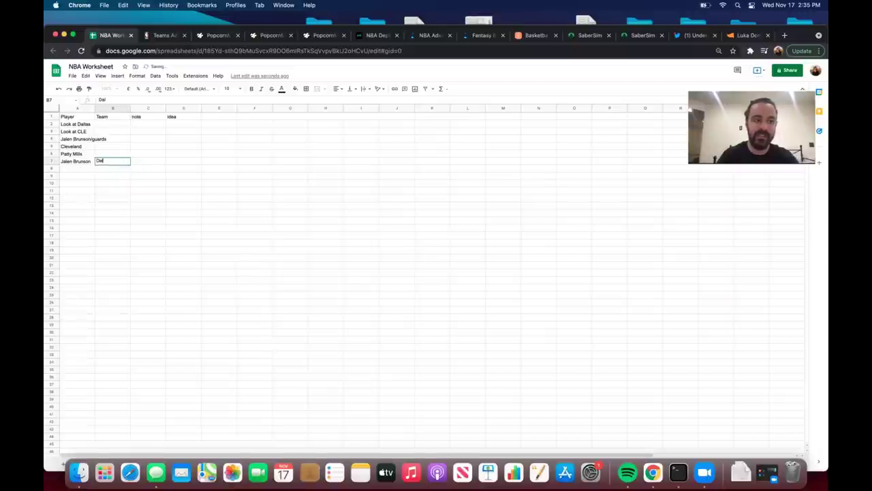
text(al)
key(Tab)
text(Owner)
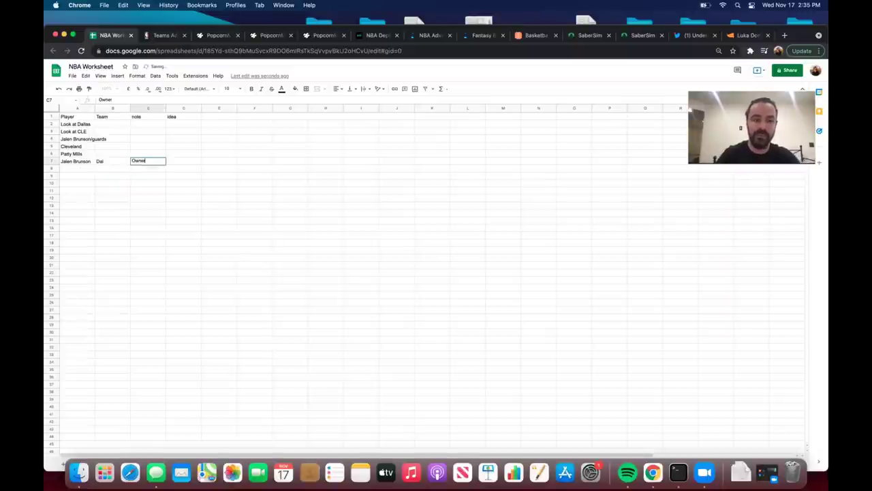
text(ship should be hig)
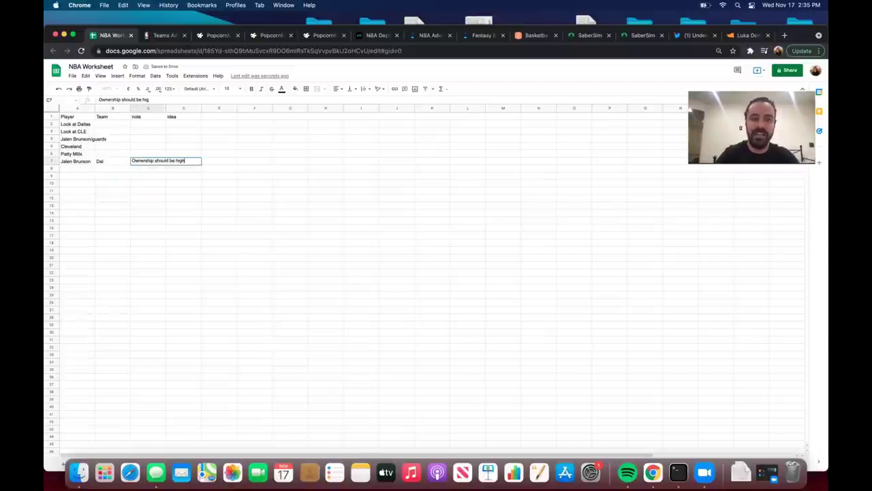
text(h)
key(Tab)
Enter "raise ownership" as the idea for Jalen Brunson.
click(188, 191)
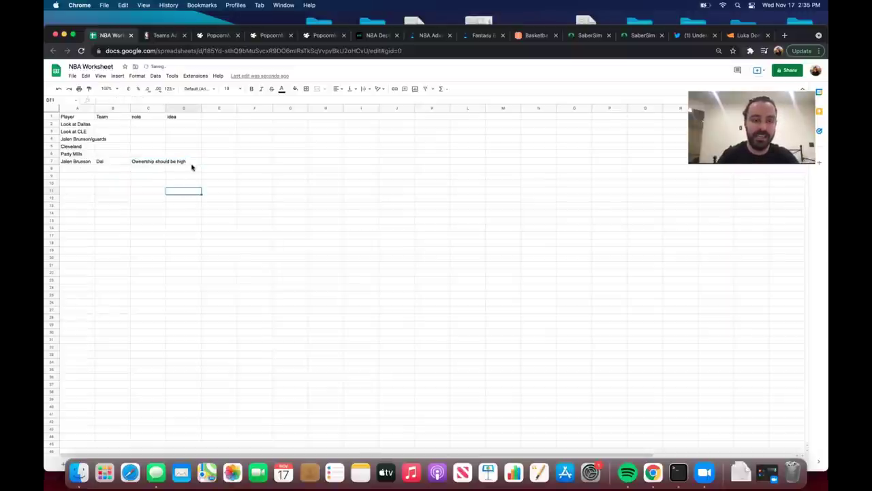
click(192, 161)
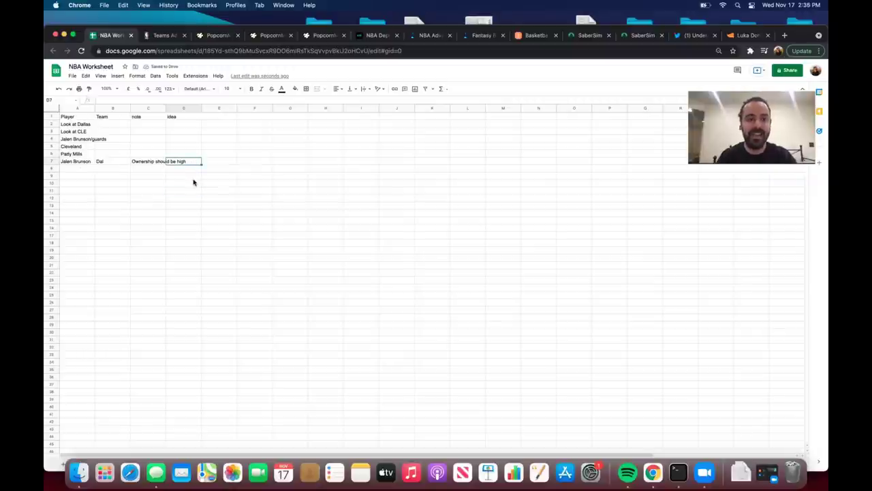
text(raise ownership)
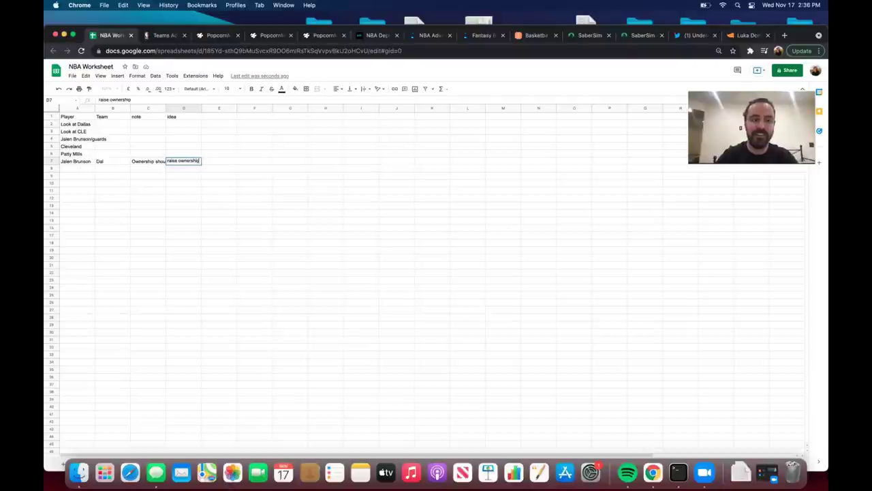
key(Return)
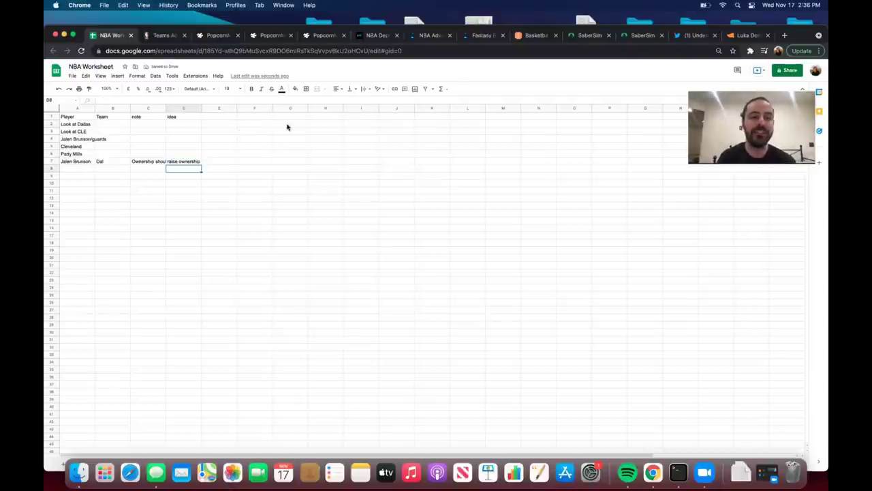
click(588, 36)
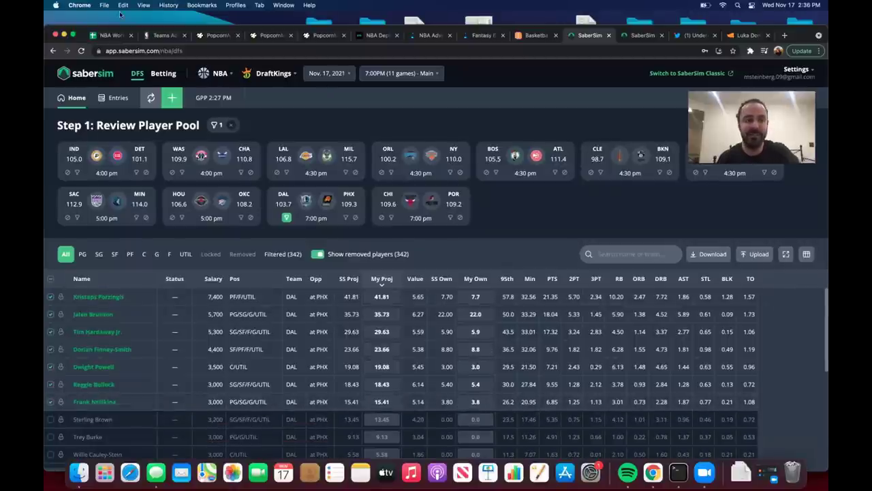
click(106, 35)
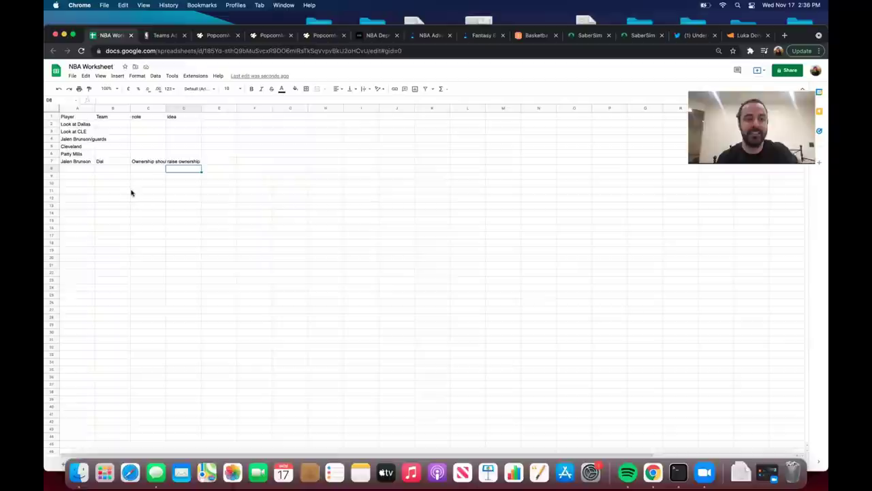
click(84, 169)
text(Frank)
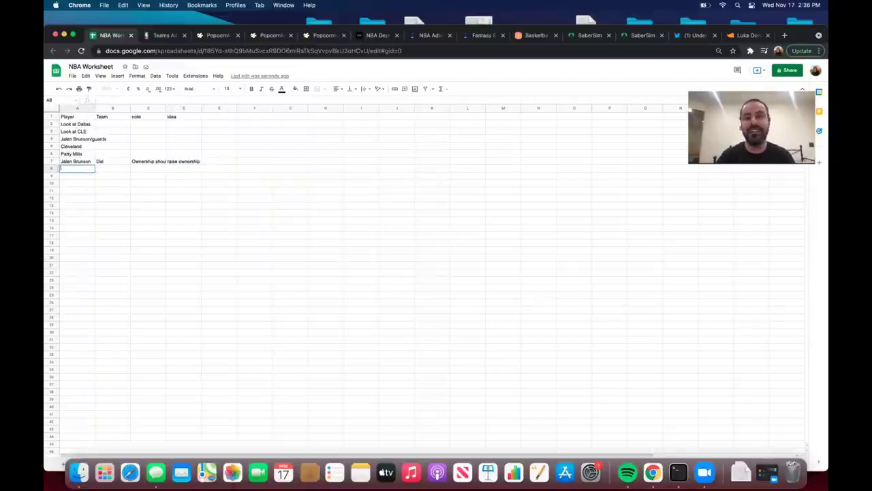
key(Escape)
key(Down)
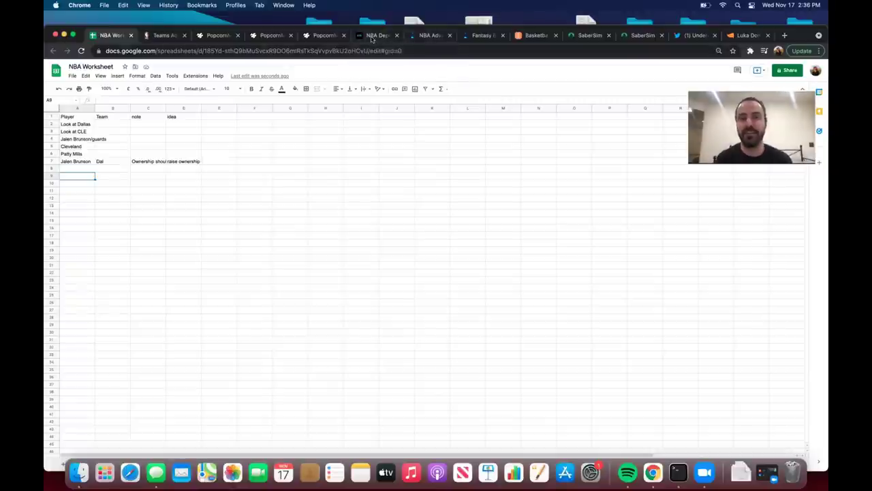
click(372, 34)
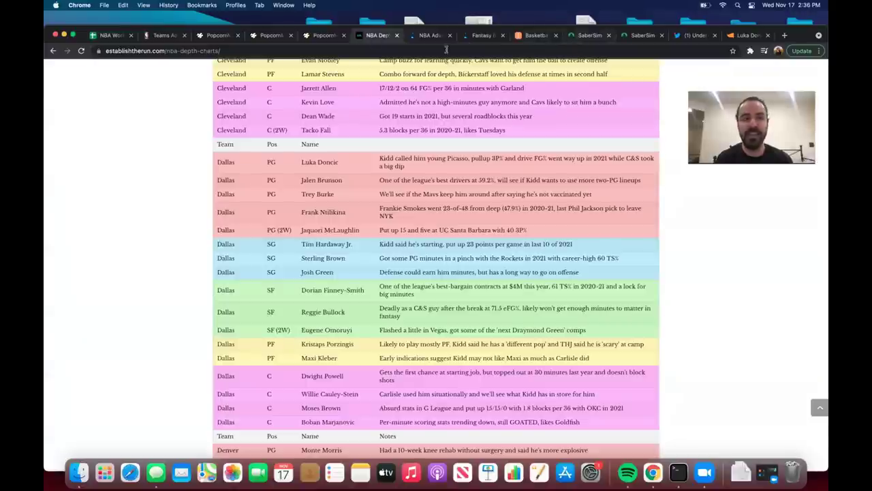
click(105, 37)
Filter the SaberSim player pool to Cleveland and review its players' projections, minutes, injury statuses and projected ownership, including removed players.
click(576, 36)
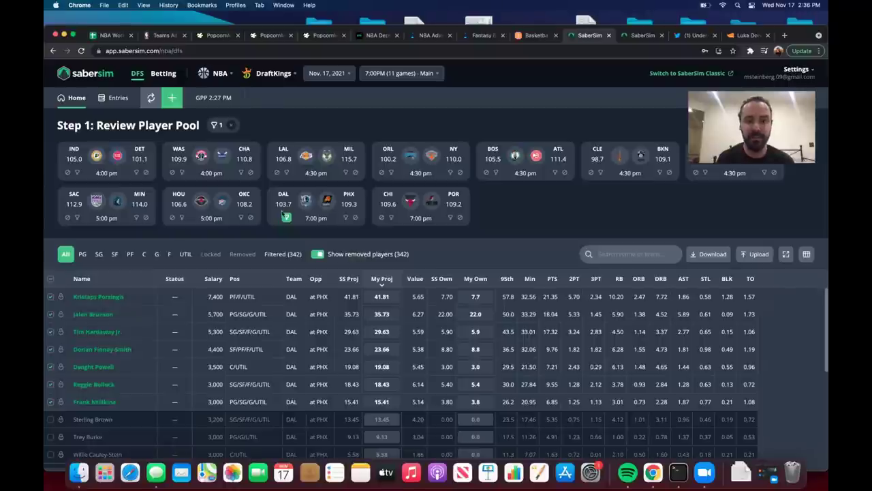
click(600, 172)
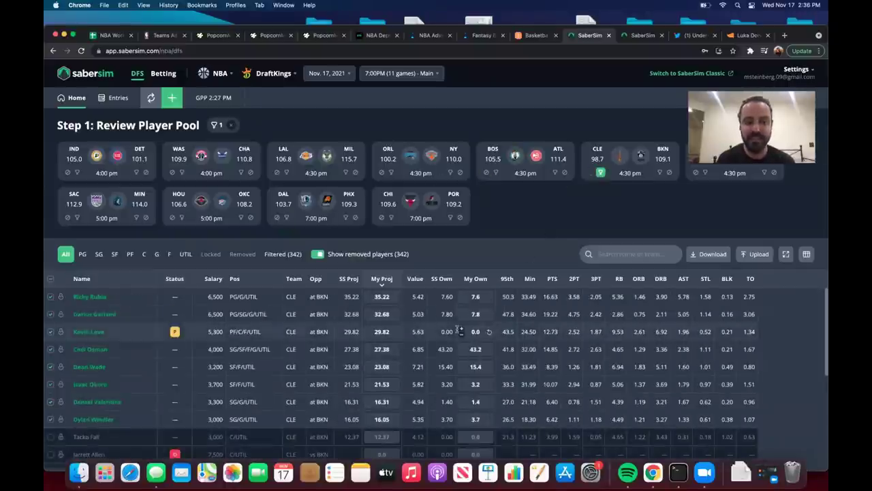
scroll(367, 388, down, 1)
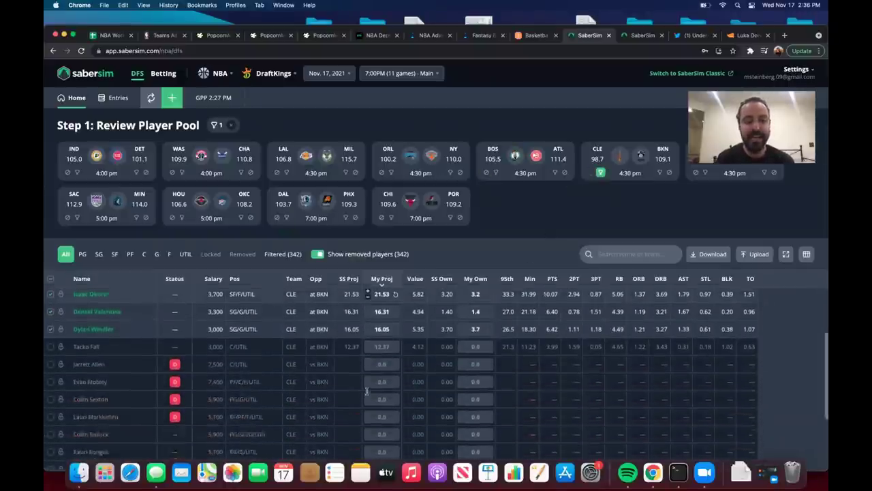
scroll(366, 390, up, 1)
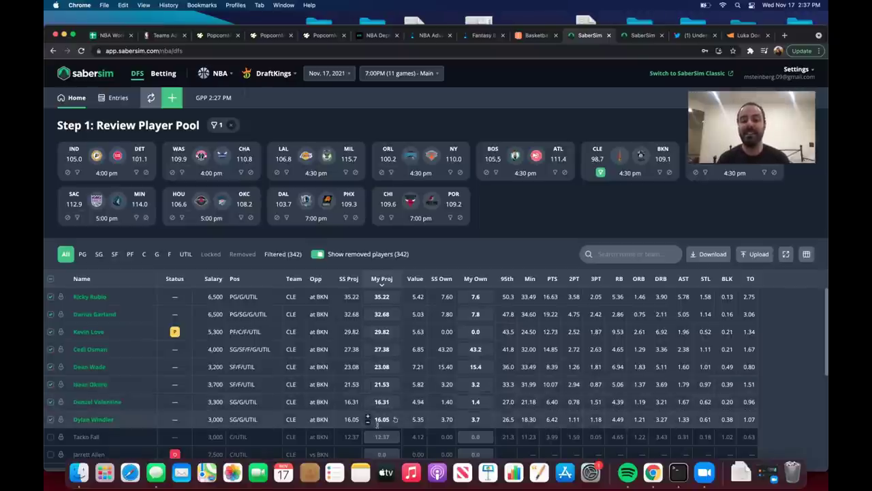
scroll(374, 416, down, 2)
scroll(377, 424, down, 4)
scroll(377, 424, up, 6)
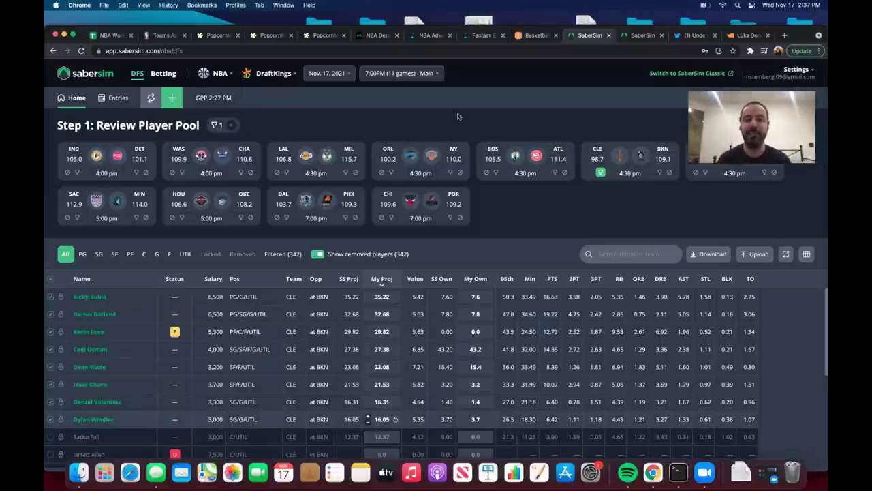
Switch the FantasyLabs matchups page to the Cleveland Cavaliers and review the projected lineups against Brooklyn.
click(488, 34)
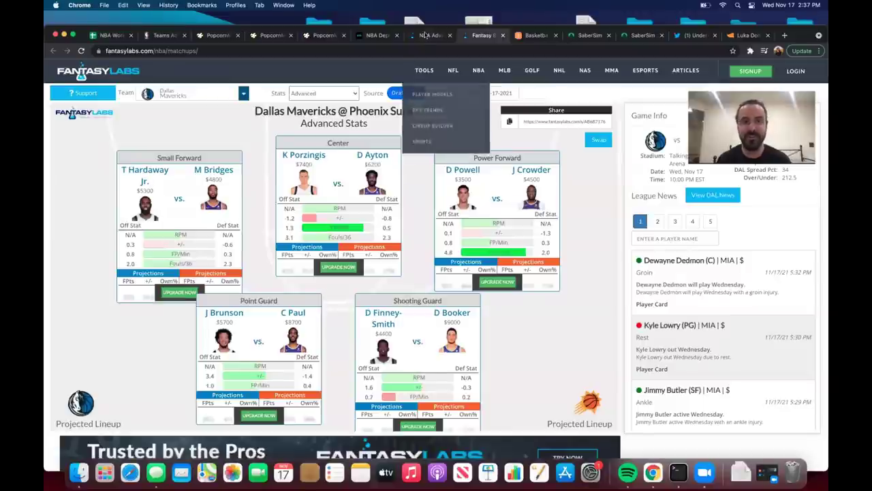
click(225, 94)
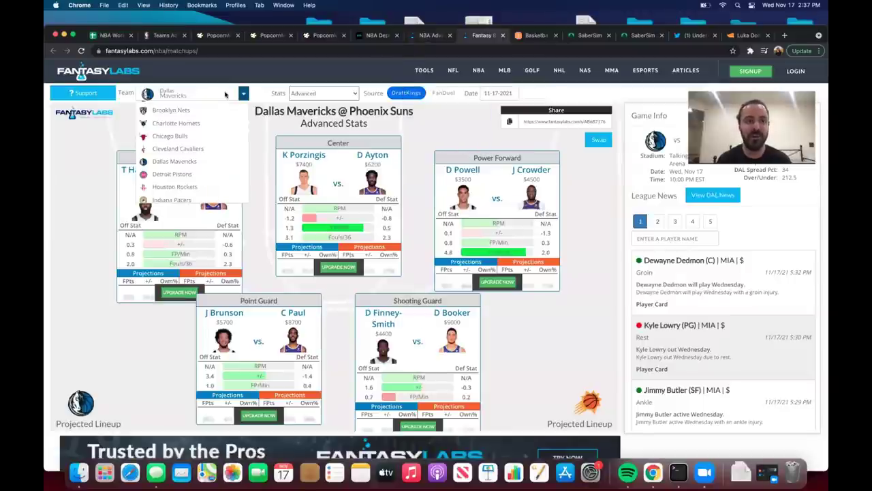
click(209, 149)
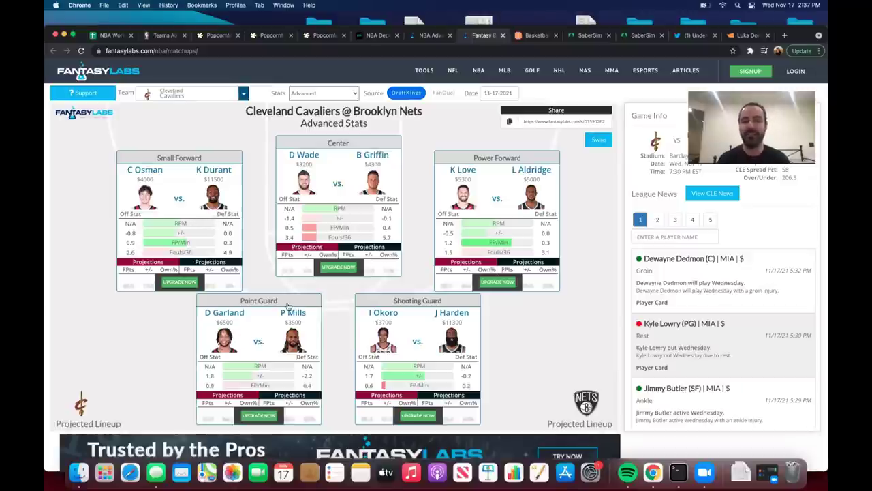
Set the team in the FantasyLabs NBA On/Off Court tool to the Cleveland Cavaliers.
click(431, 35)
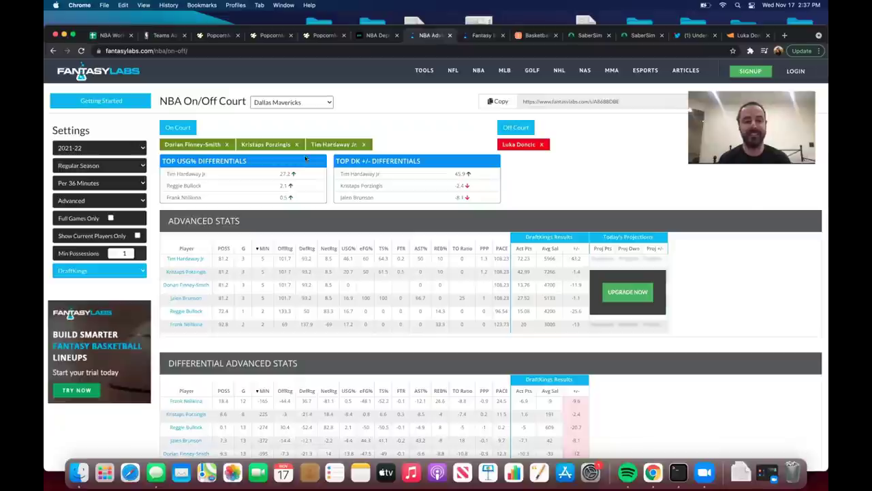
click(304, 103)
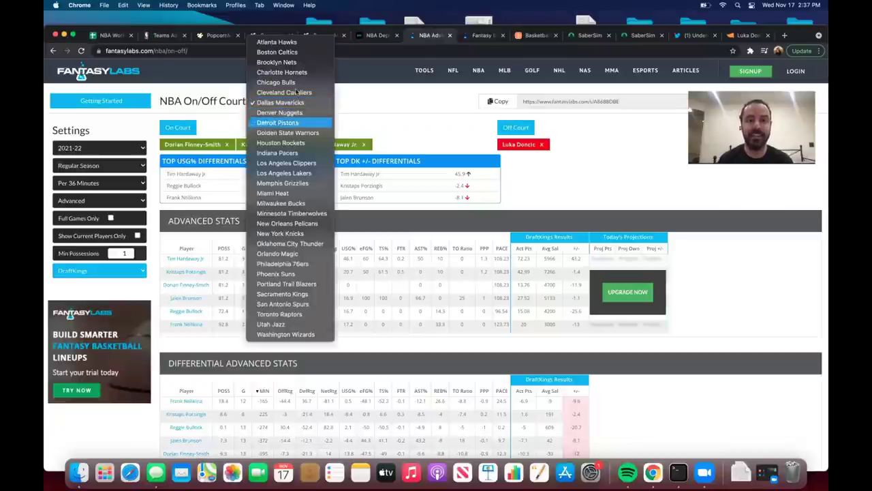
click(294, 92)
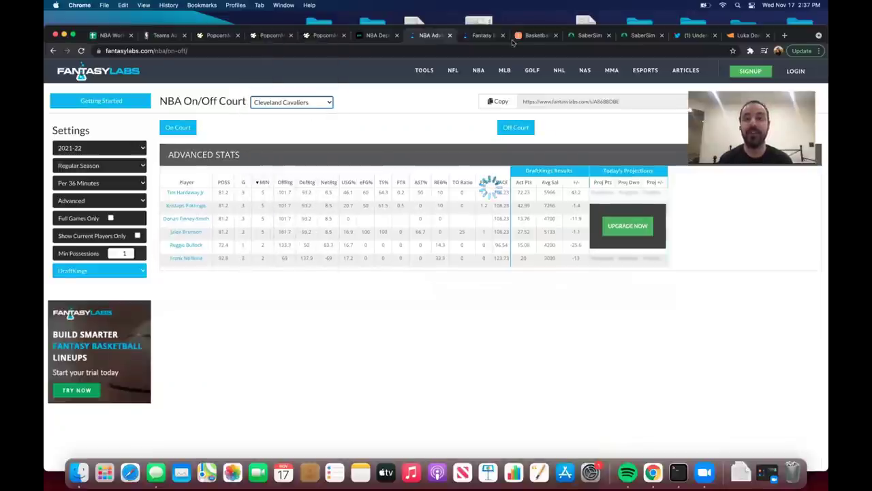
Go back to the Basketball Monster player news page and check the injury statuses for Wednesday's games.
click(531, 37)
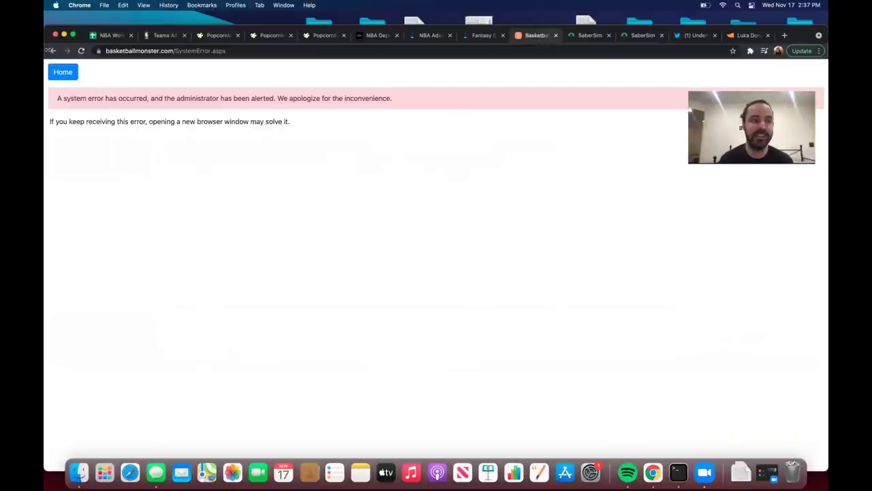
click(53, 51)
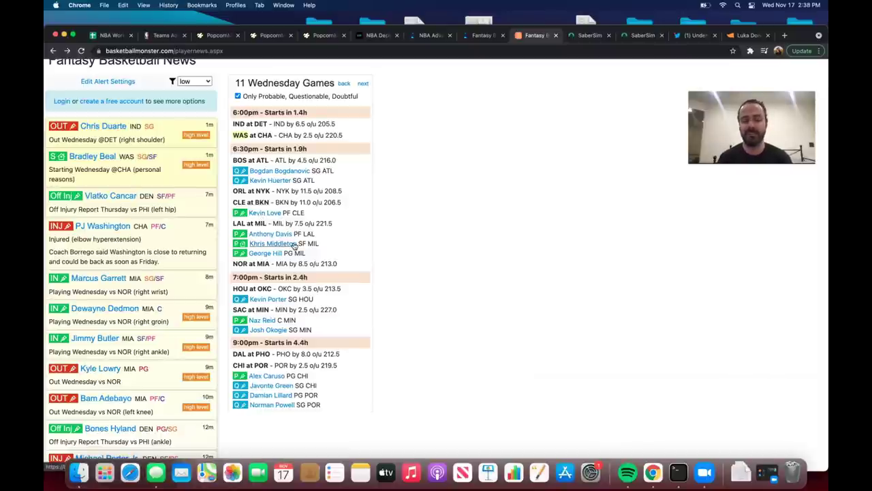
Open Cleveland's on-court player selection in the On/Off Court tool and compare it with the projected lineup on the matchups page.
click(433, 39)
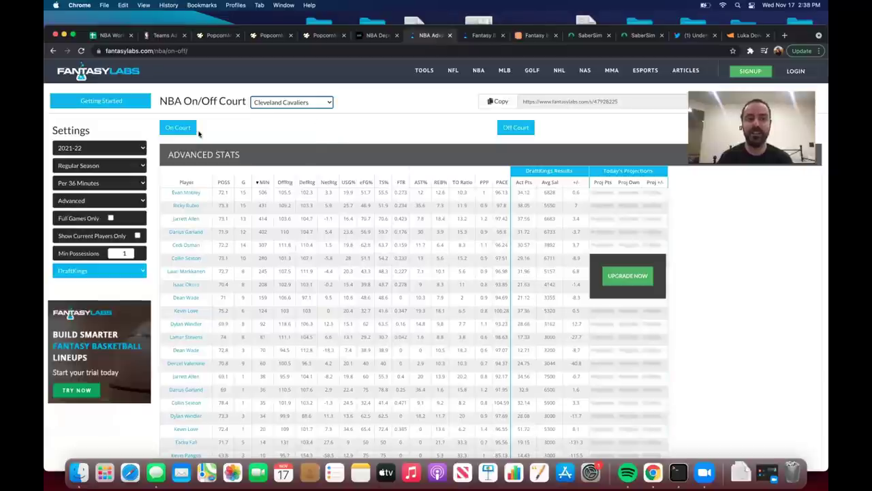
click(180, 128)
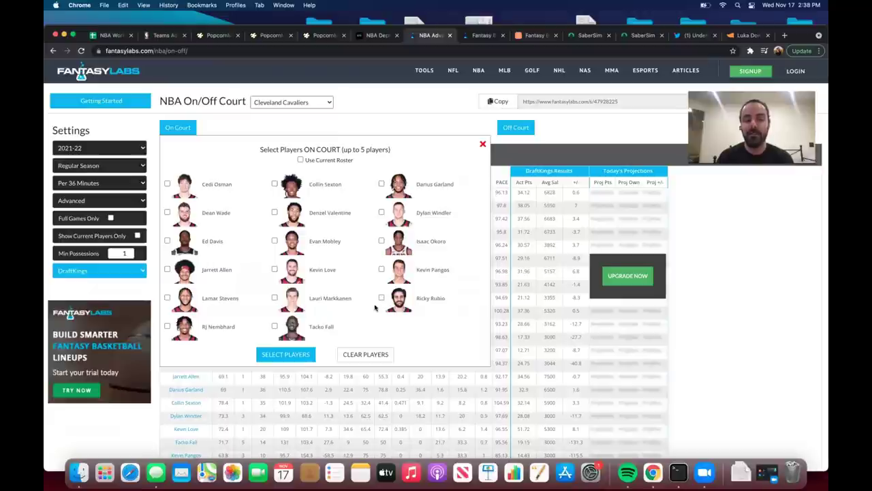
click(482, 37)
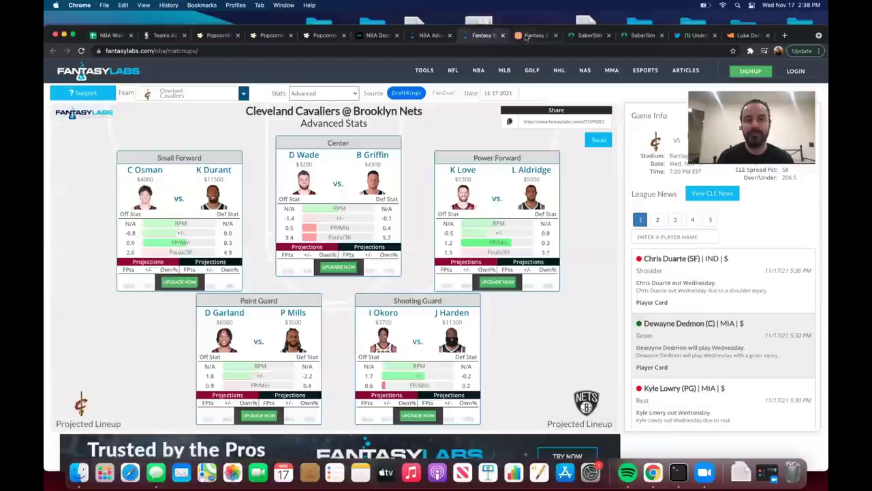
click(429, 41)
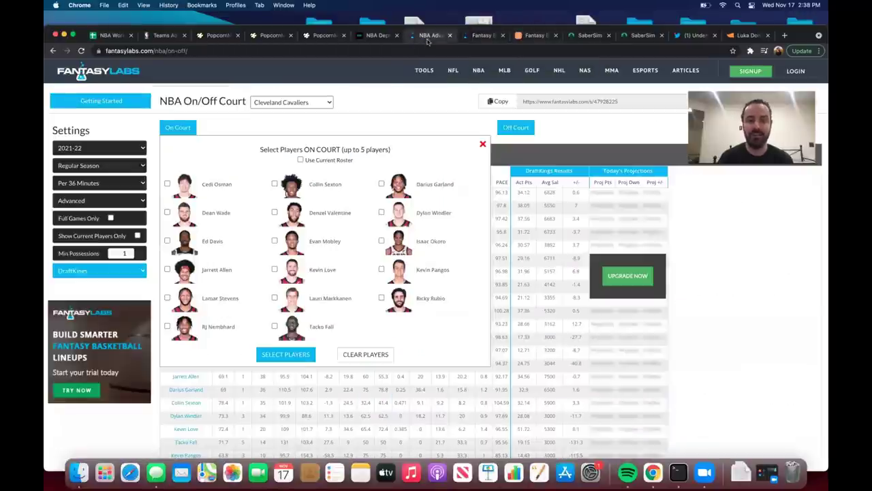
click(475, 38)
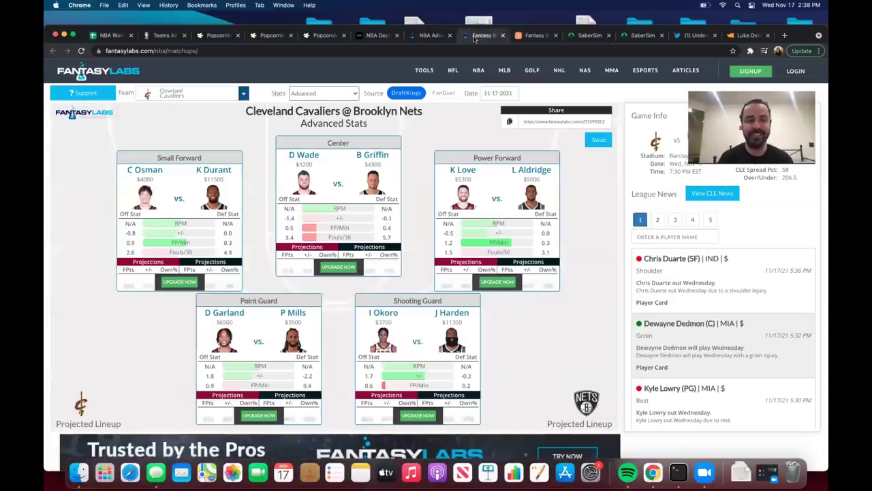
click(431, 37)
Search PopcornMachine for "cle", open the Nov 15 Boston at Cleveland GameFlow and examine the Cavaliers' and Celtics' stints.
click(227, 38)
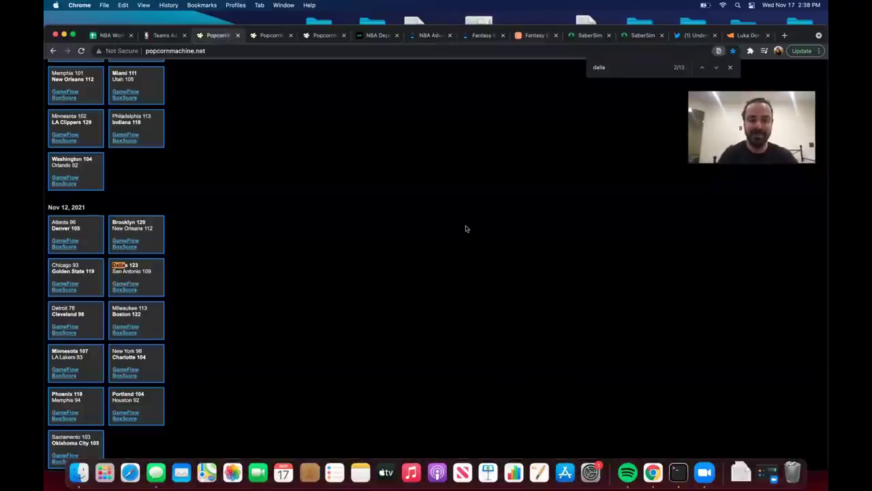
scroll(163, 279, up, 10)
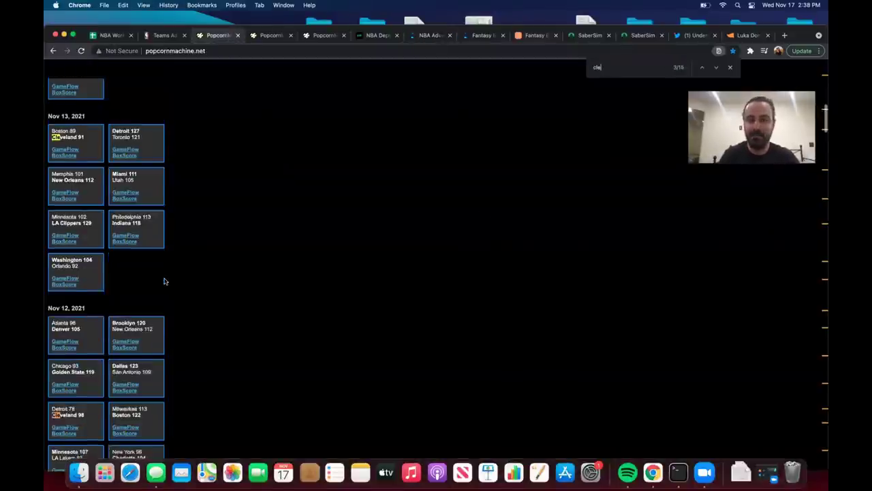
click(64, 289)
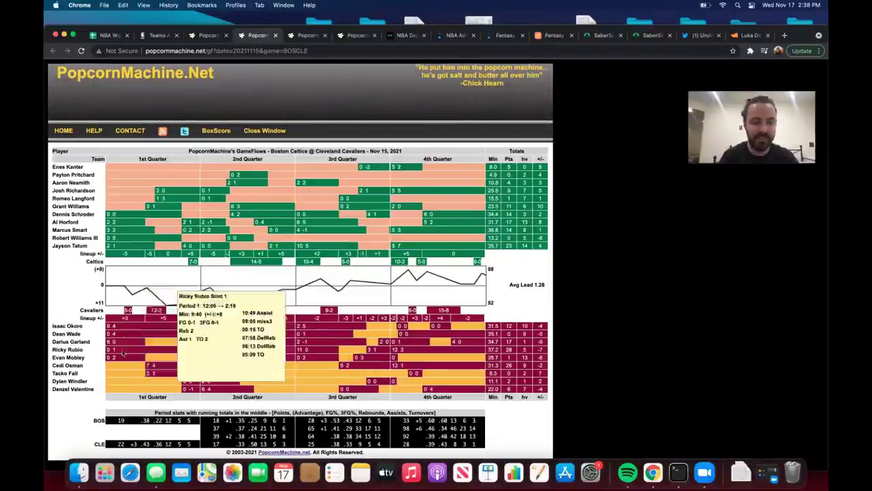
mouse_move(123, 361)
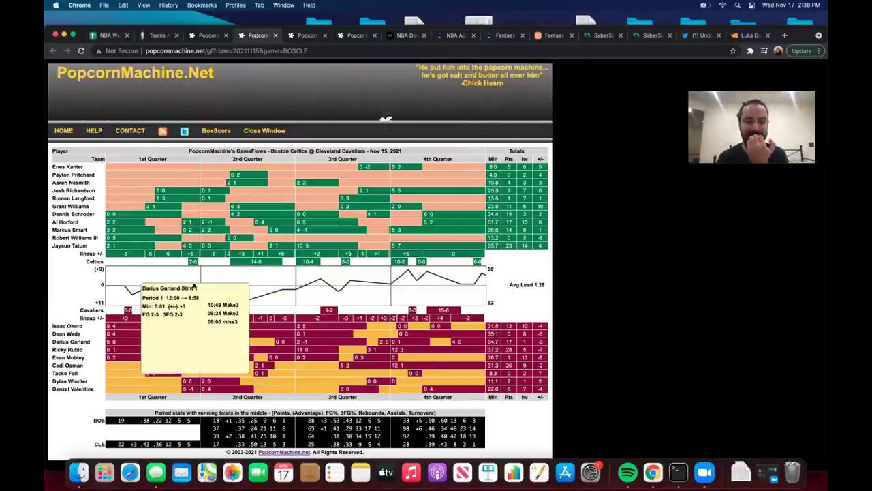
mouse_move(253, 231)
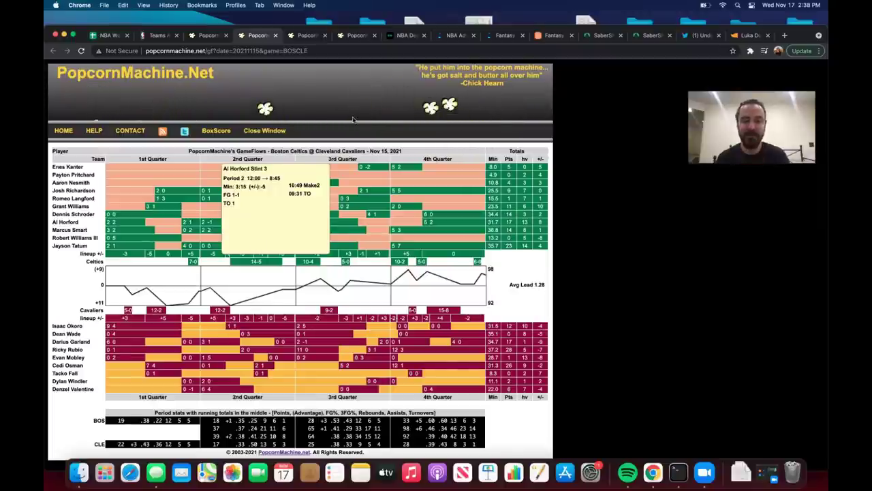
Check Cleveland's projected lineup on the matchups page and set Darius Garland, Isaac Okoro and Dean Wade as on-court players in the On/Off Court tool.
click(494, 35)
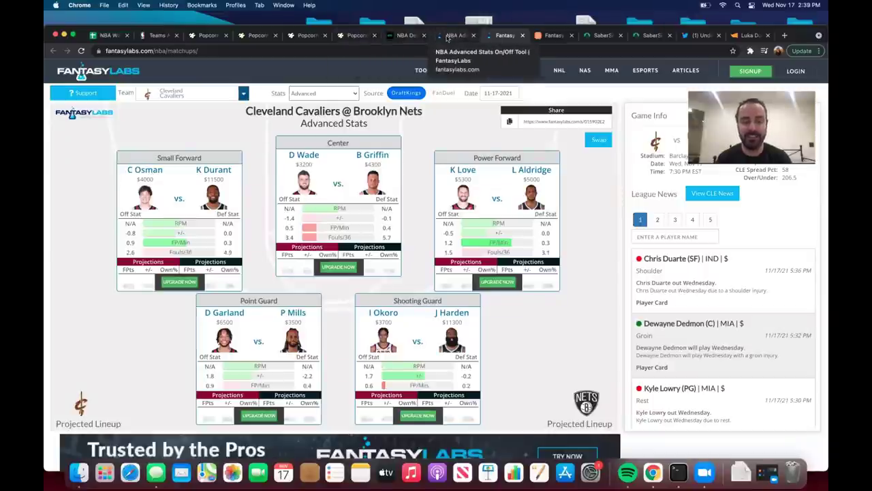
click(448, 38)
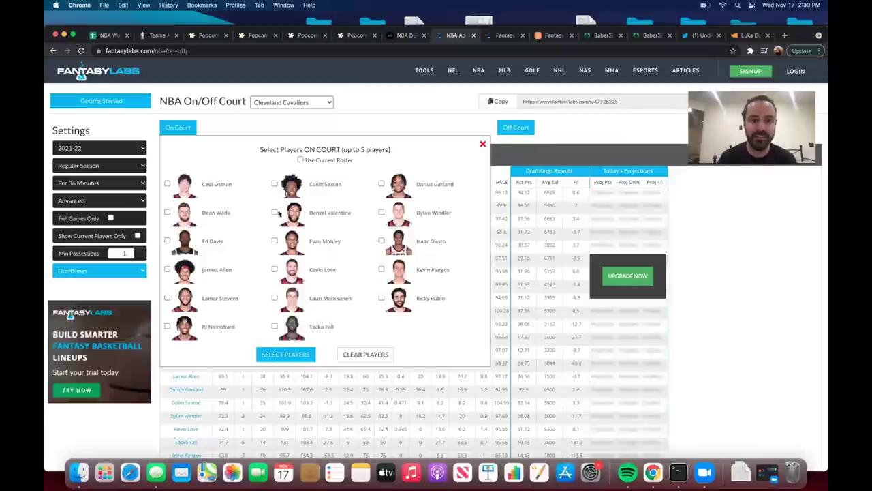
click(381, 184)
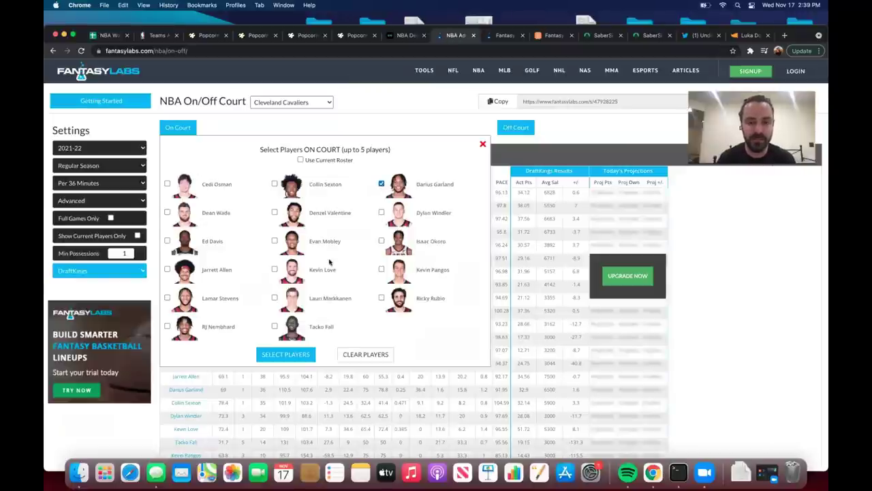
click(381, 241)
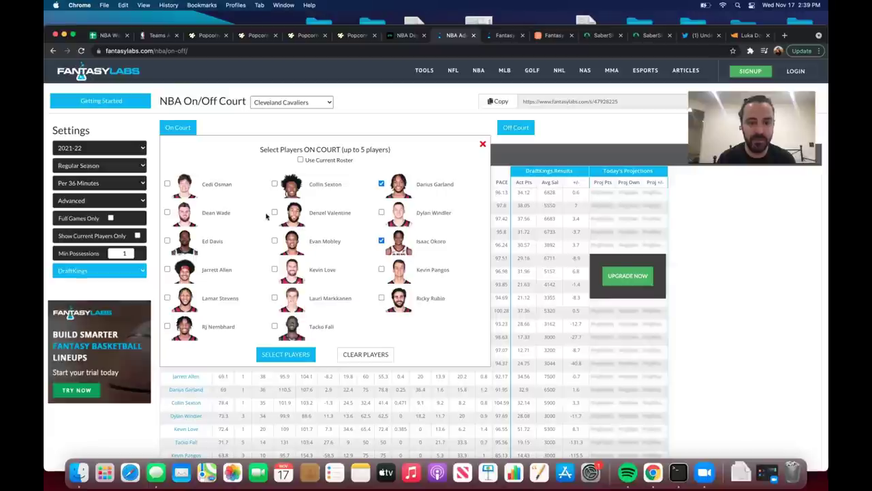
click(167, 212)
click(285, 353)
Set Jarrett Allen and Evan Mobley as off-court players and remove Dean Wade and Isaac Okoro from the on-court selection.
click(516, 128)
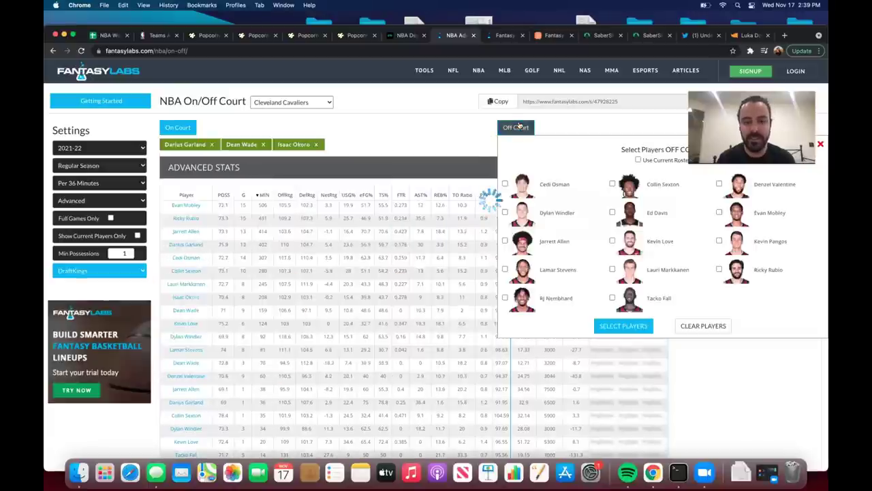
click(504, 240)
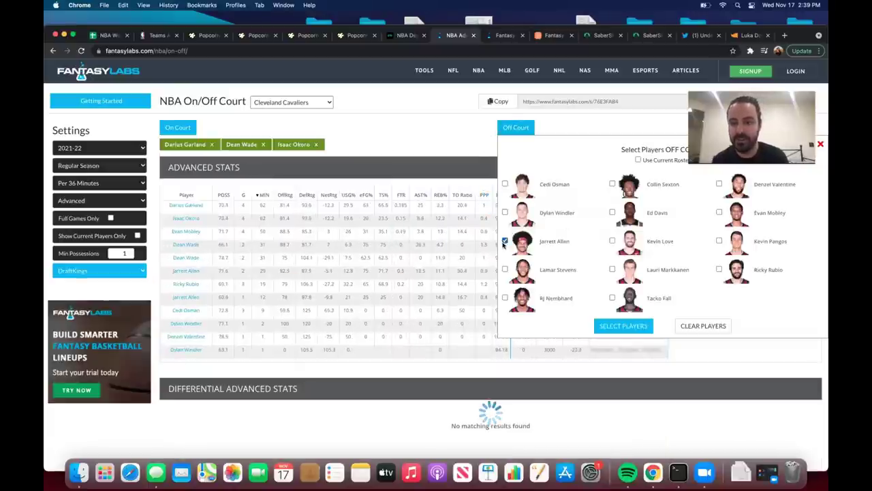
click(720, 214)
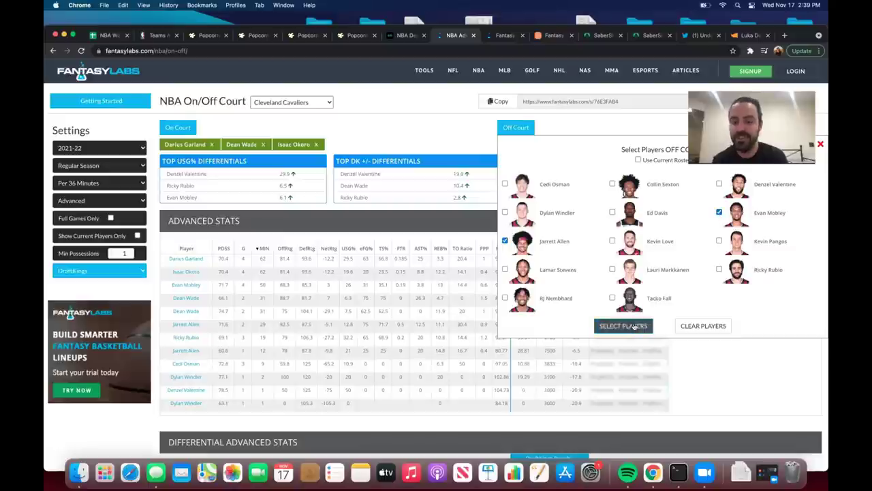
click(623, 325)
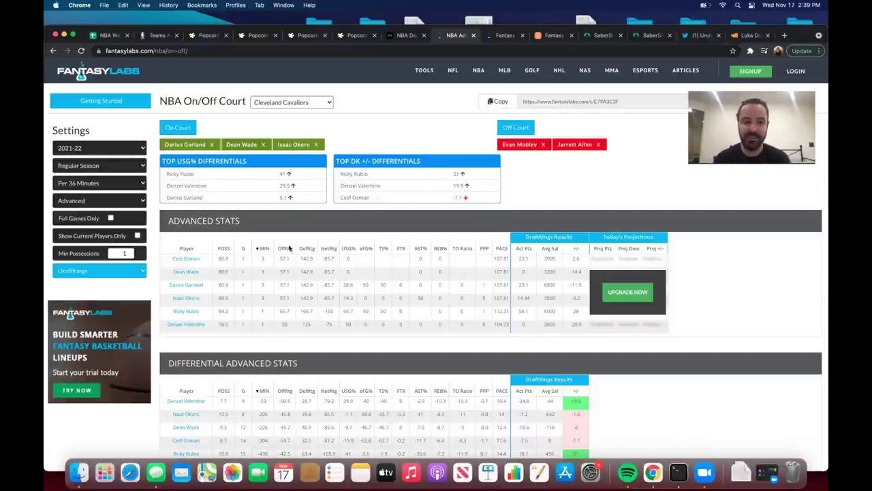
click(263, 144)
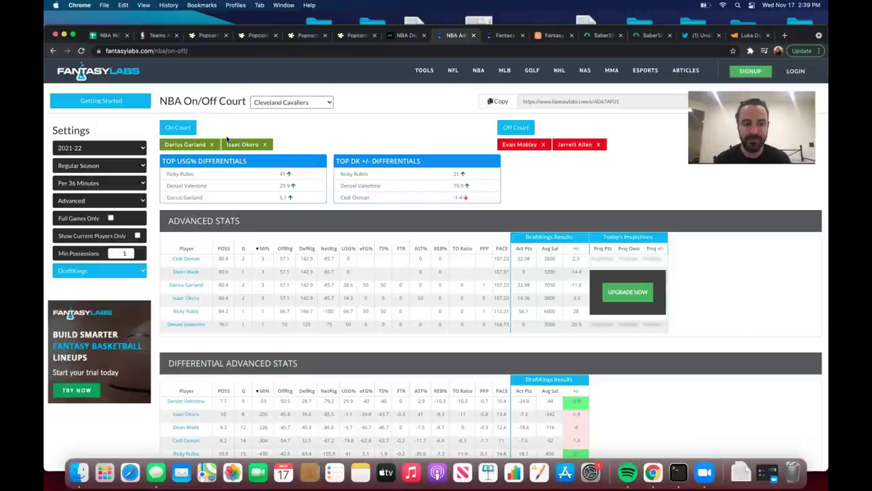
click(264, 144)
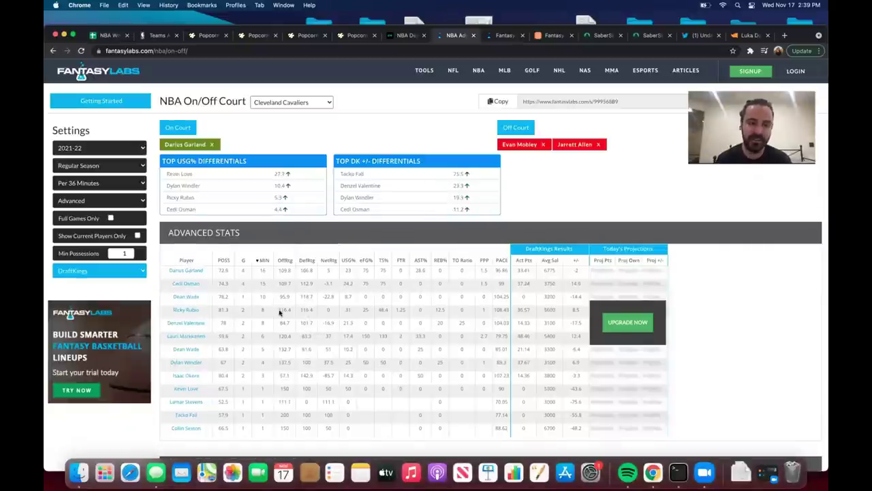
Recheck Cleveland's projected lineup on the matchups page and sort the Cavaliers player pool in SaberSim by average minutes.
click(497, 39)
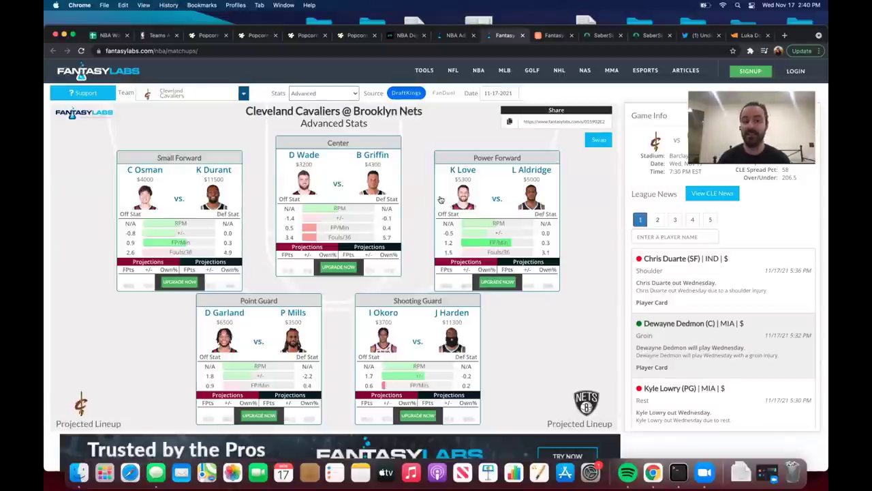
click(586, 35)
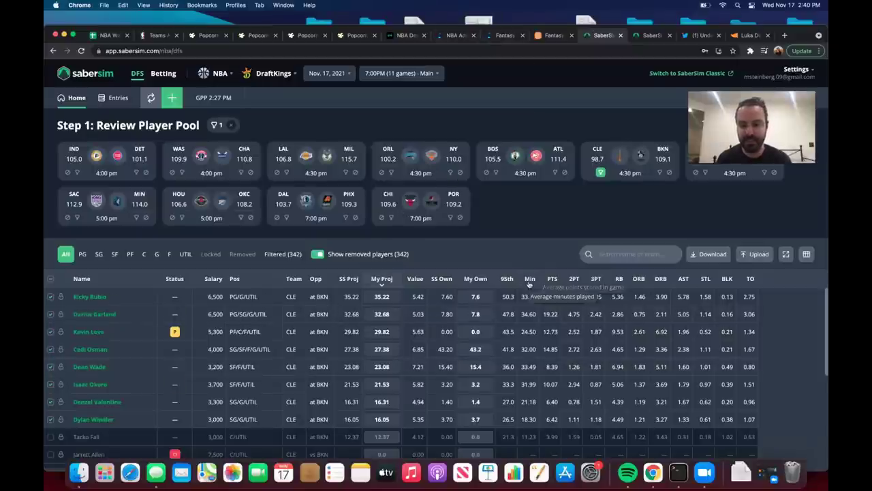
click(530, 281)
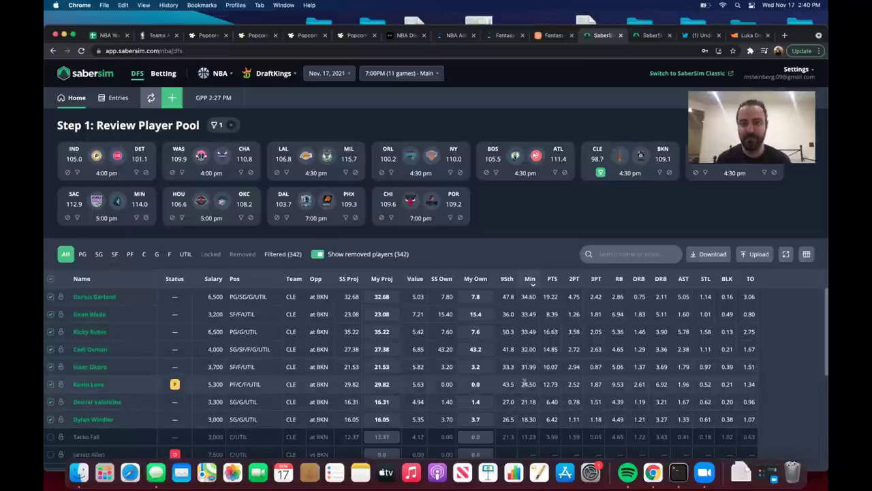
Search Basketball Reference for "kevin", choose Kevin Love and open his 2021-22 game log.
click(738, 35)
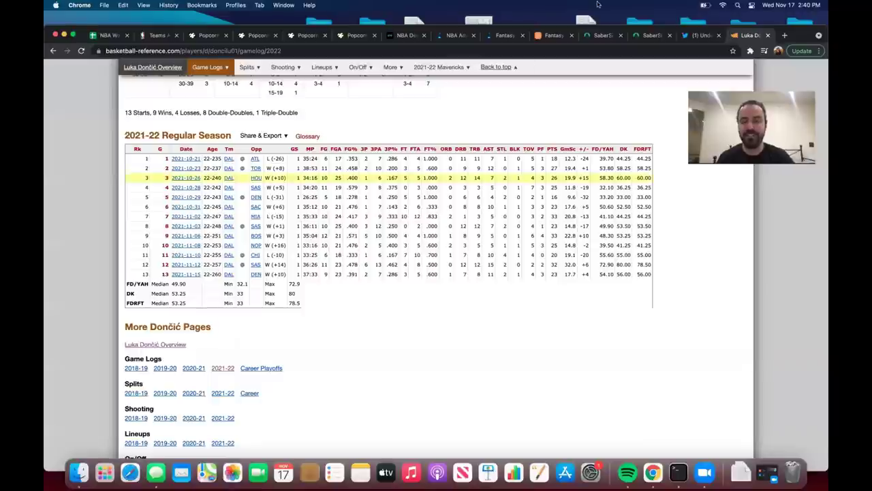
scroll(561, 129, up, 8)
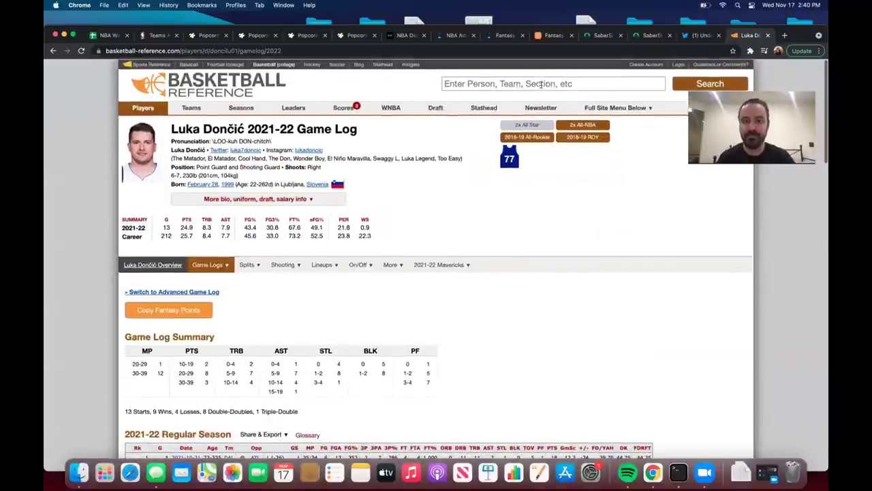
click(542, 83)
text(kevin)
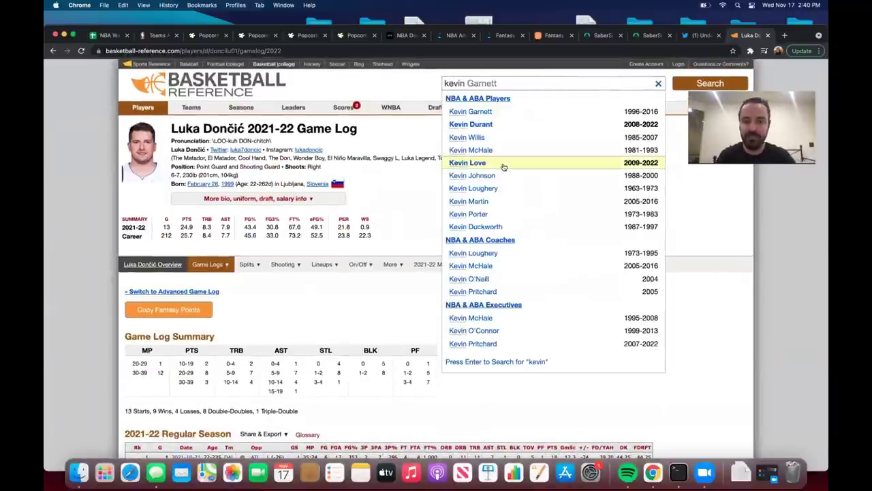
click(503, 164)
scroll(362, 294, down, 15)
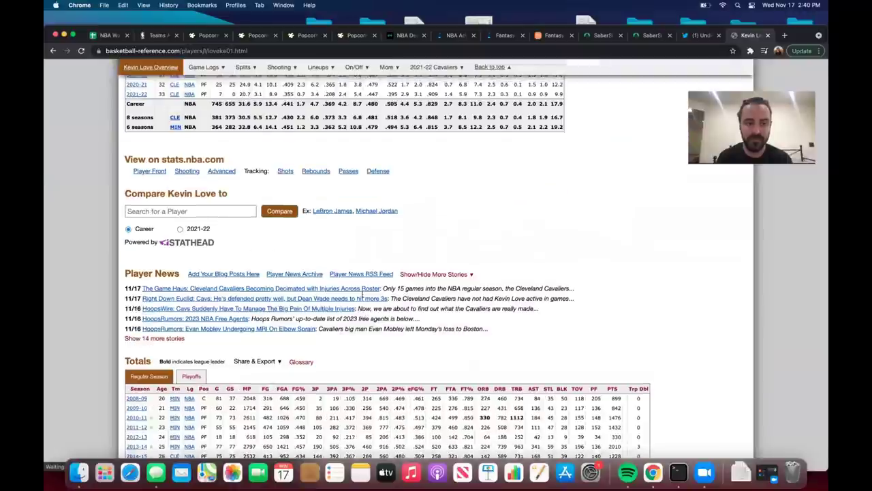
scroll(362, 297, up, 15)
scroll(205, 218, down, 3)
mouse_move(204, 223)
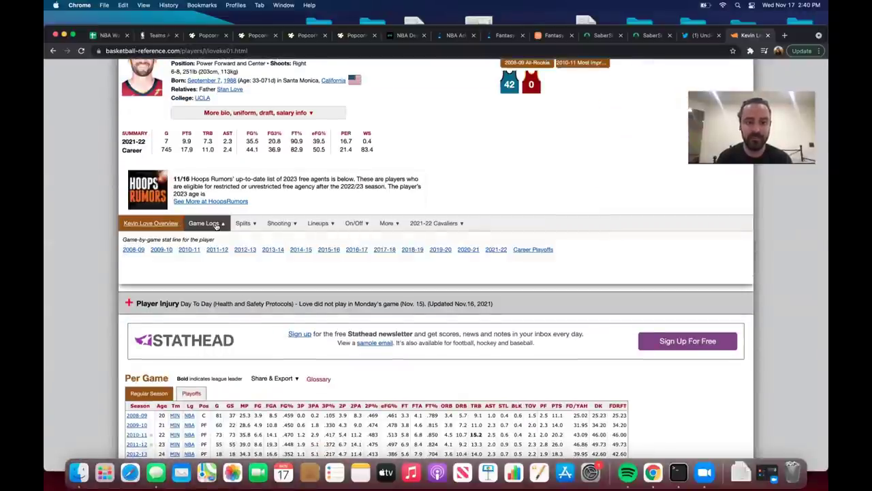
click(492, 250)
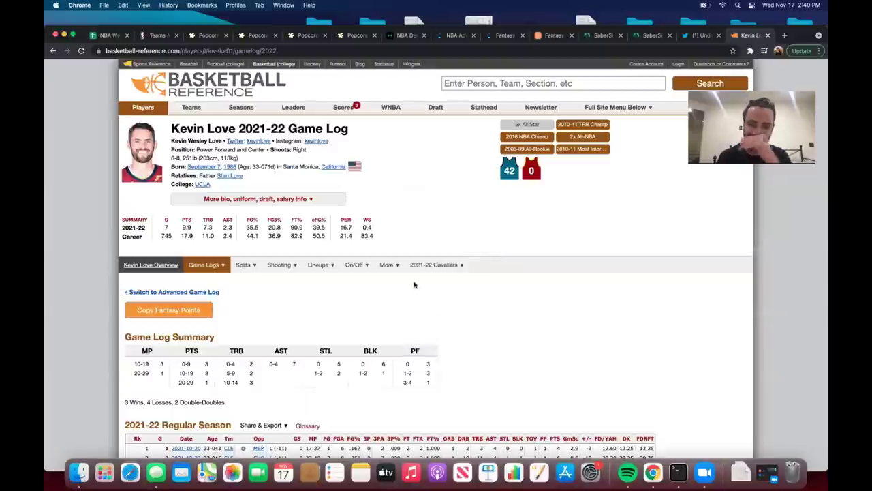
Open the October 27 Cavaliers at Clippers box score from Kevin Love's game log and examine the Cleveland players' minutes.
scroll(413, 285, down, 5)
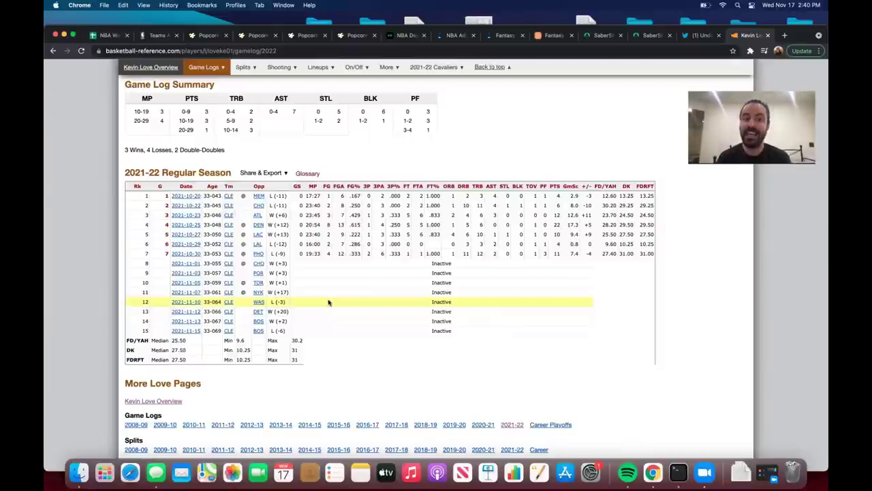
click(185, 234)
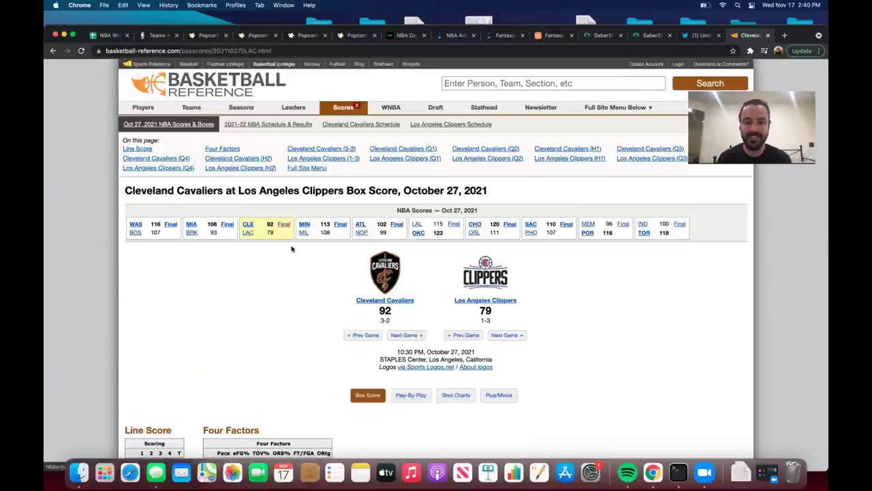
scroll(293, 246, down, 5)
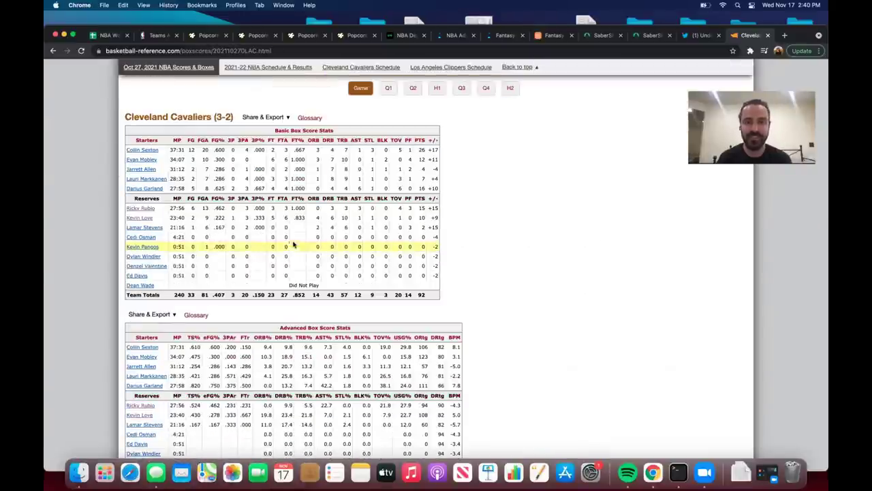
Review Cleveland's projected lineup, on/off stats and Establish The Run depth chart, and check Wednesday's injury statuses on Basketball Monster.
click(503, 38)
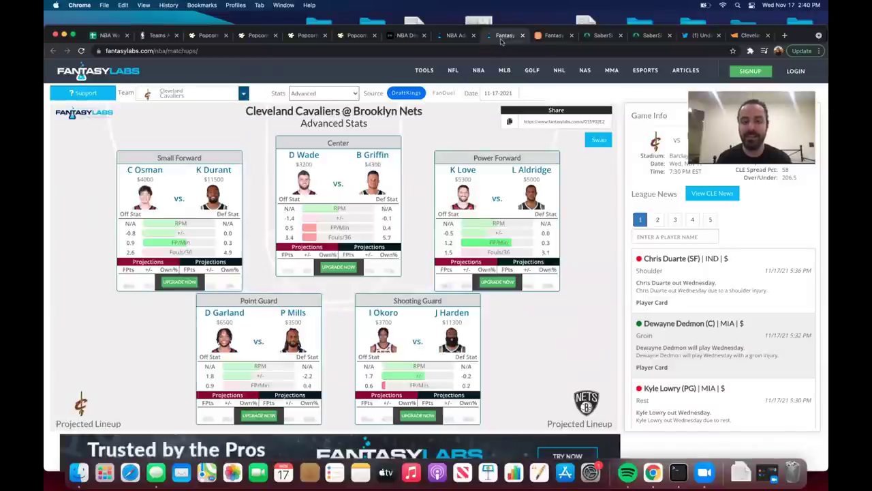
click(449, 36)
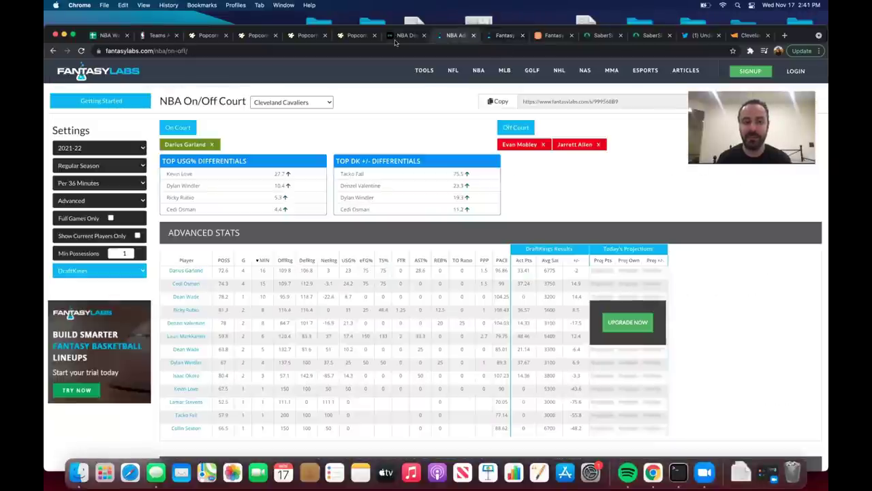
click(397, 39)
scroll(403, 247, up, 5)
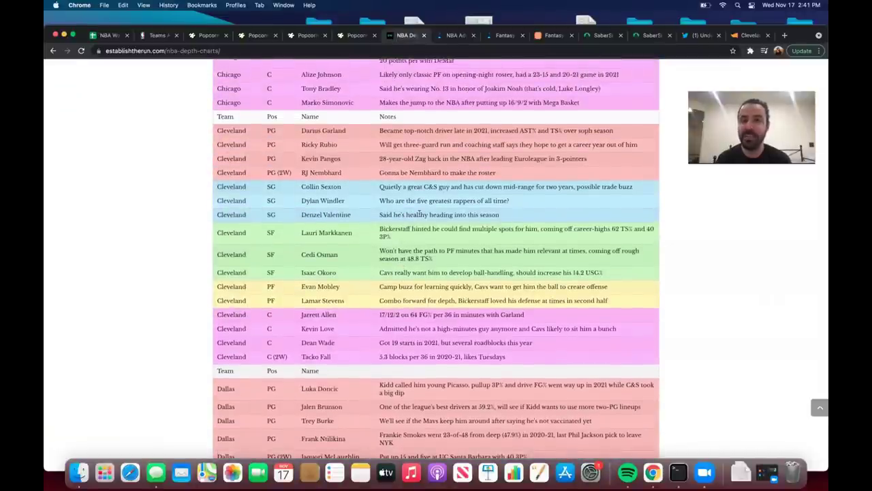
click(551, 36)
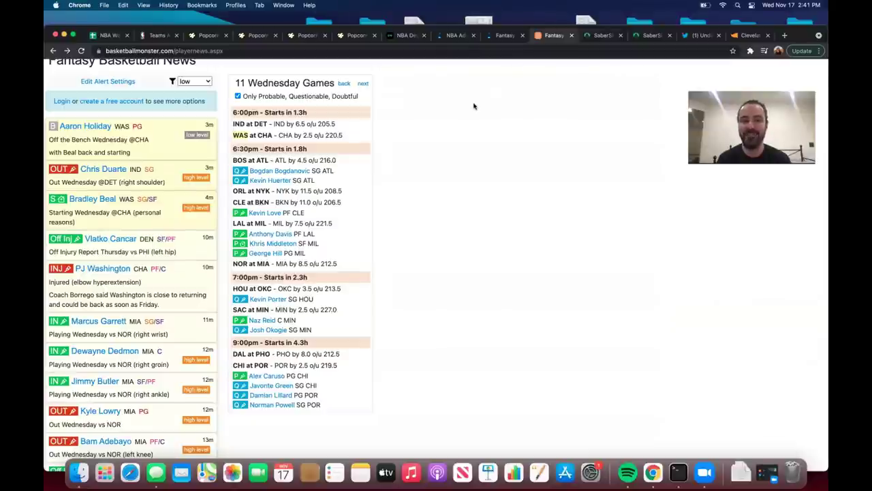
Log James Harden in row 8 of the NBA Worksheet with team BKN and the note "Matchup might be better than expected".
click(105, 35)
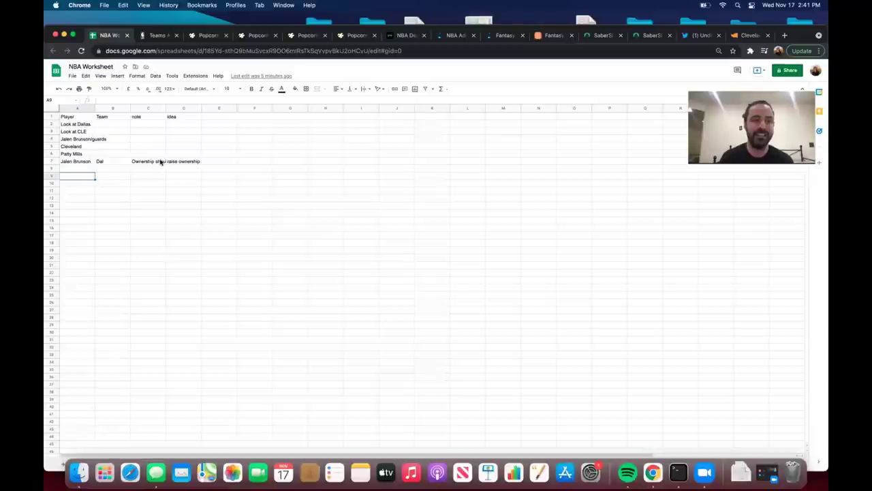
click(80, 169)
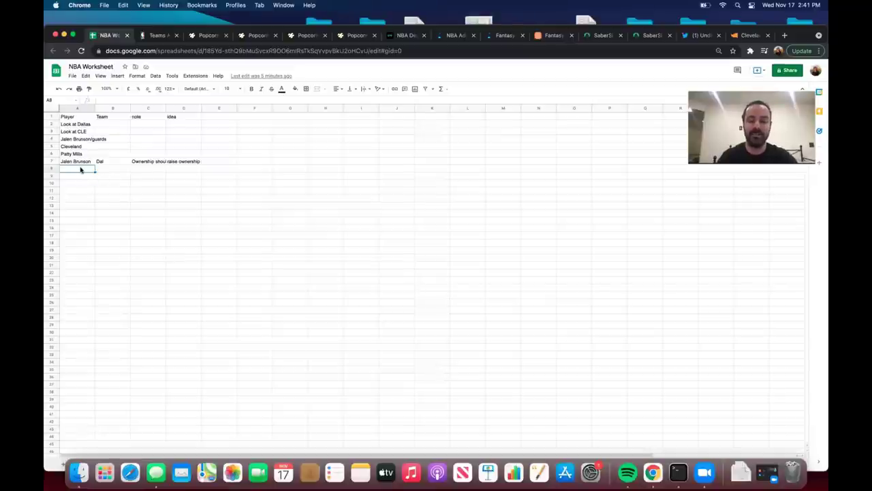
text(James Harden)
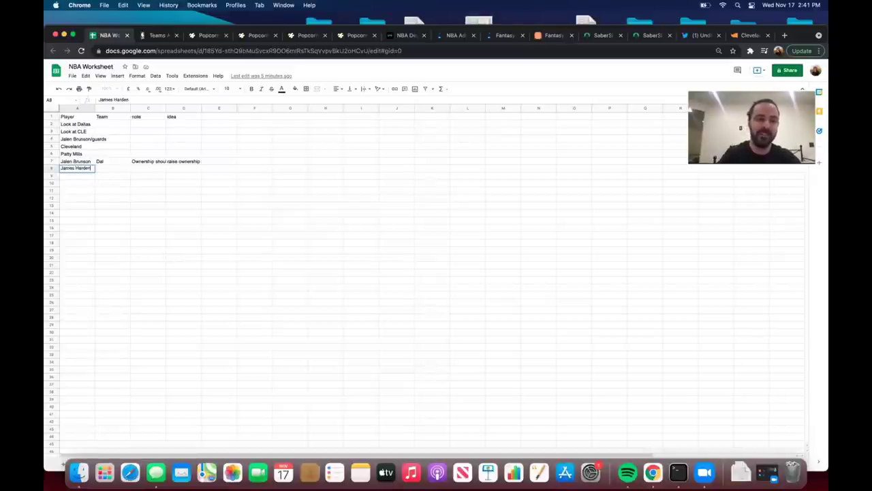
key(Tab)
text(B)
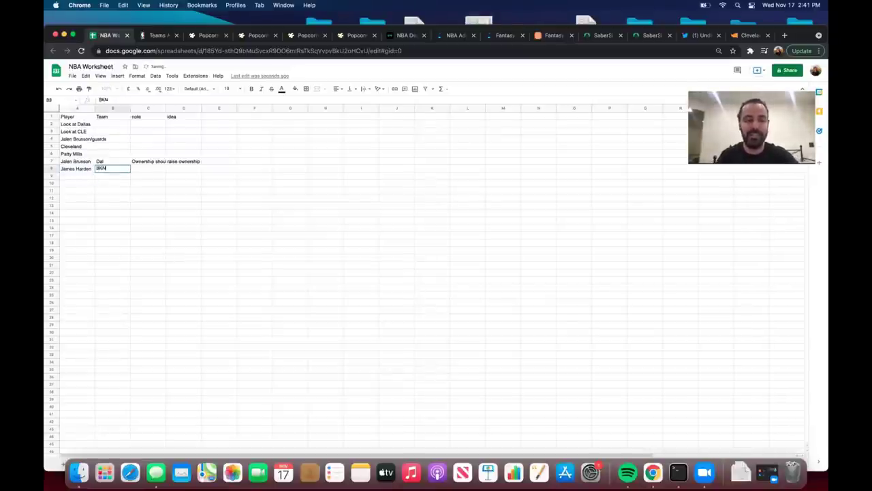
key(Tab)
text(Ma)
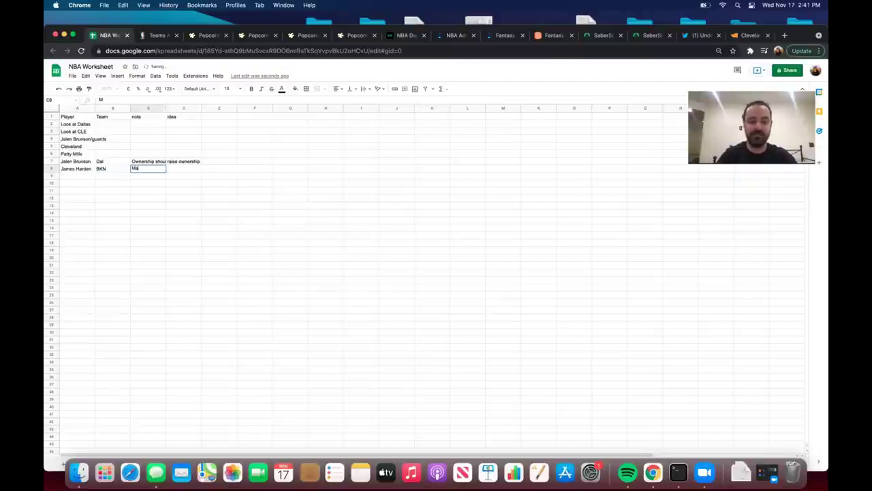
text(tchup might be)
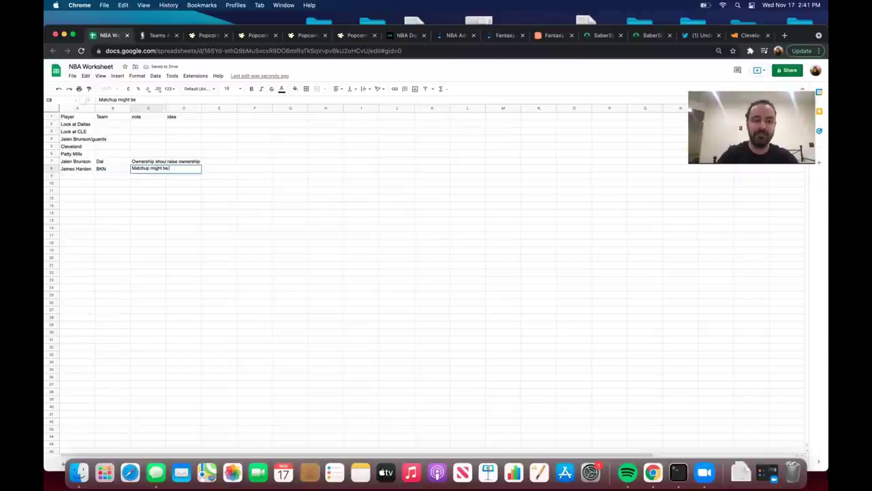
text( better than expected)
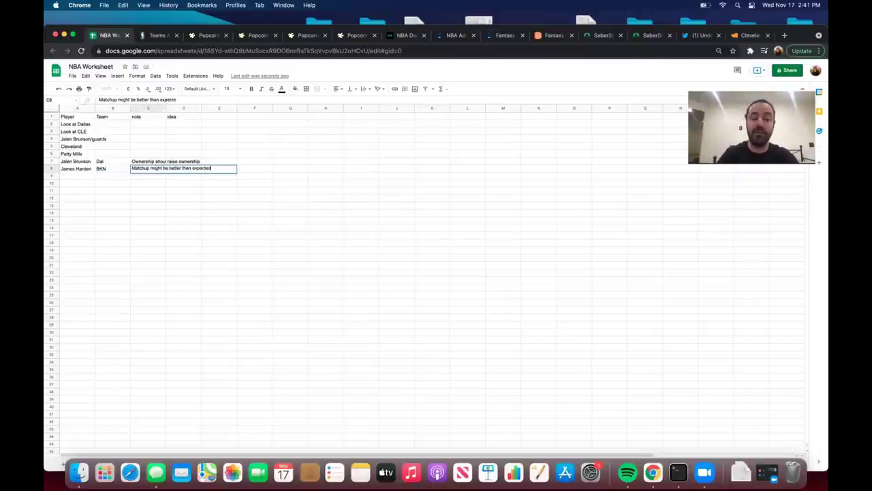
key(Return)
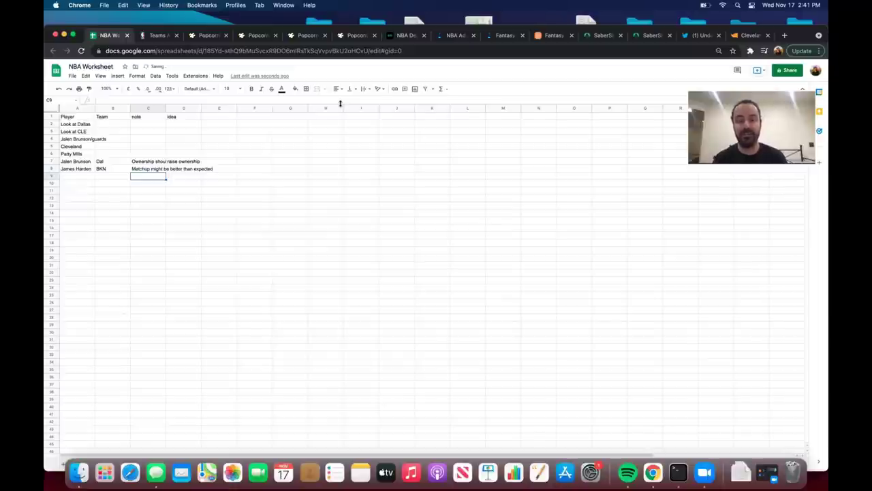
Return to the November 15 Celtics at Cavaliers GameFlow and close the two Dallas Mavericks GameFlow pages.
click(496, 36)
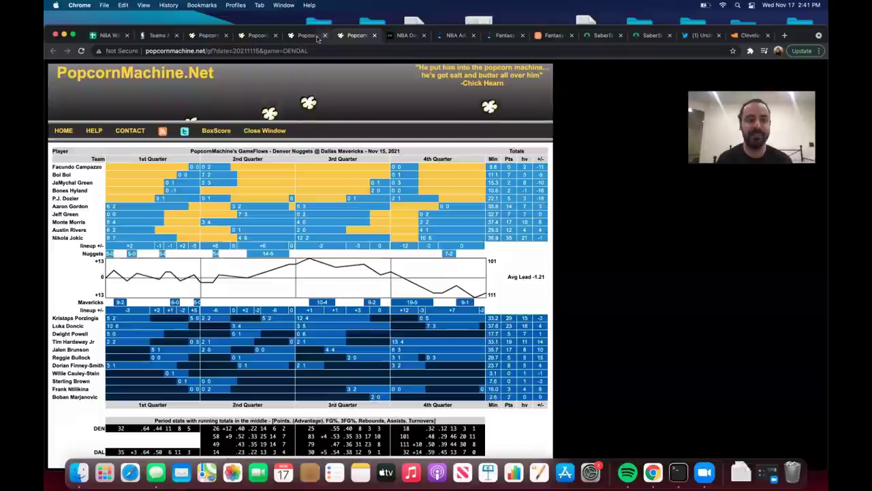
click(357, 35)
key(super+alt+Left)
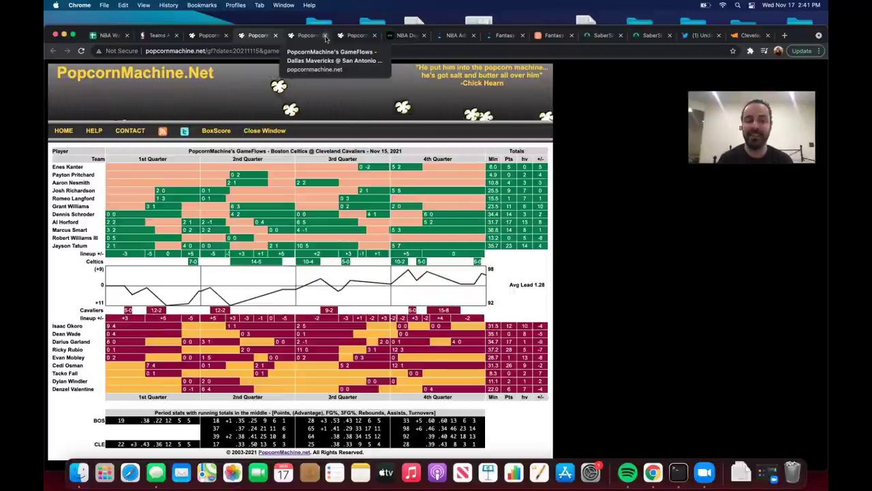
click(326, 37)
click(325, 38)
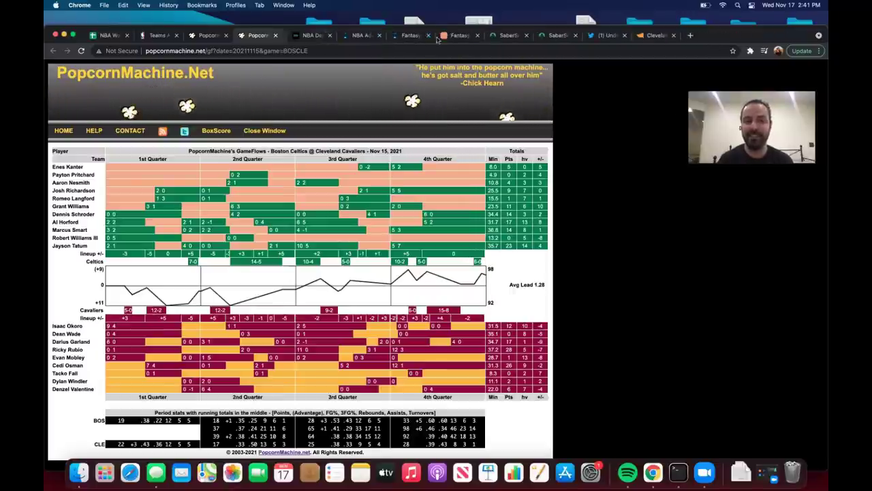
Go back from the Cavaliers at Clippers box score to Kevin Love's 2021-22 game log and examine his minutes per game.
click(640, 38)
scroll(463, 259, up, 10)
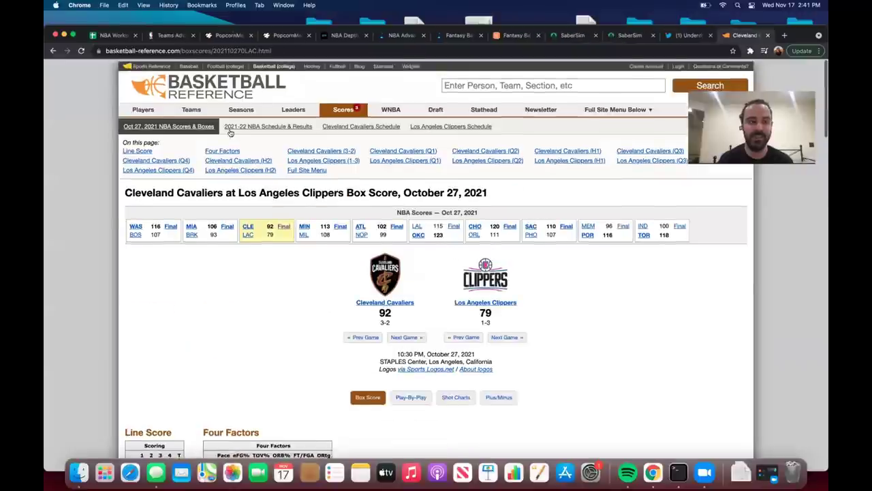
key(super+bracketleft)
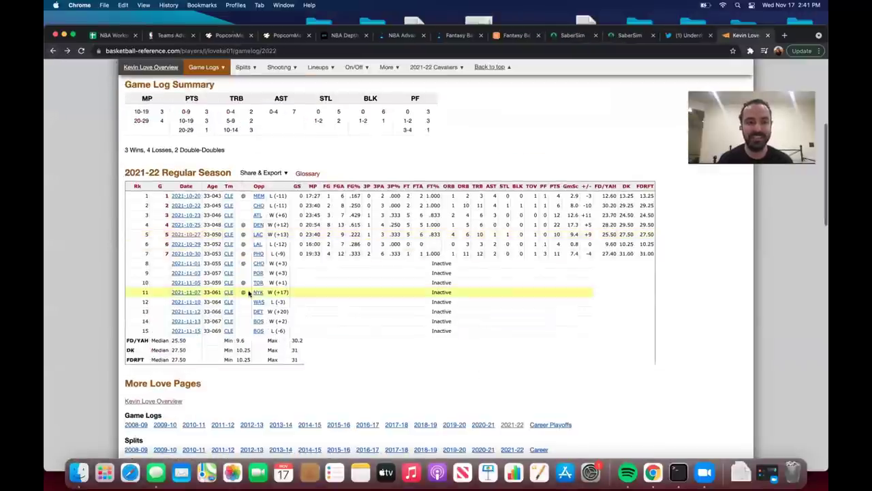
scroll(154, 155, up, 5)
scroll(327, 286, down, 5)
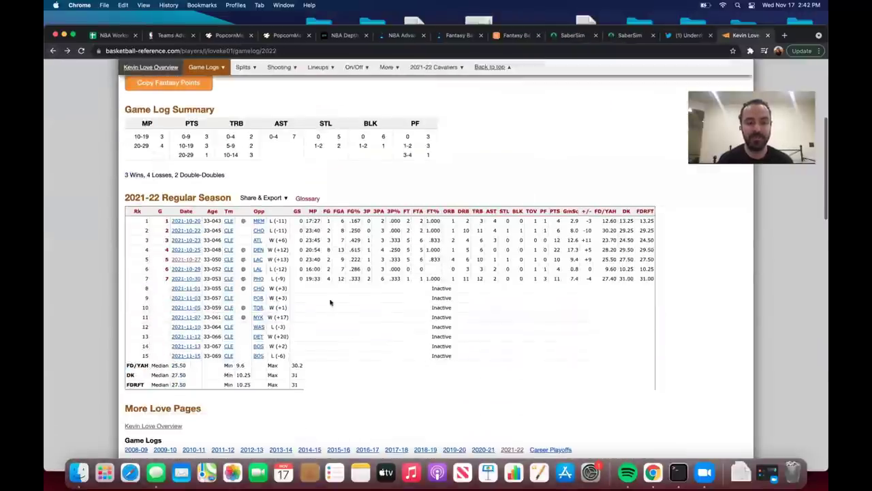
click(324, 268)
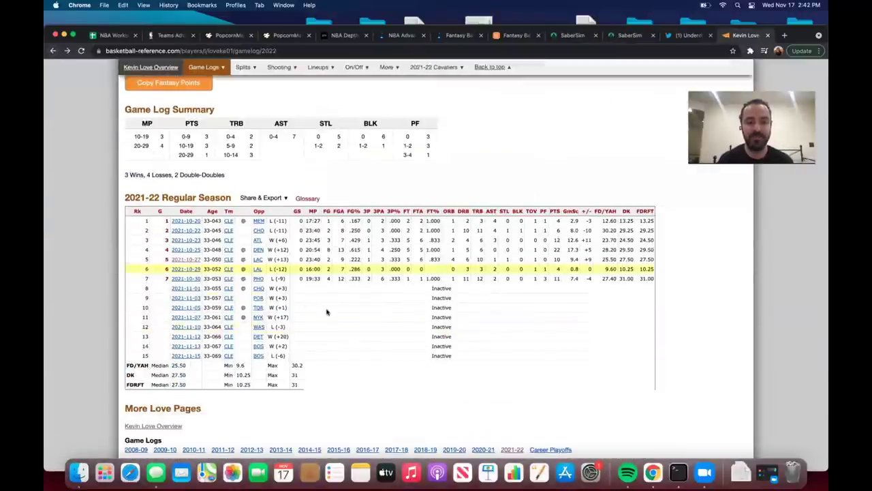
click(308, 259)
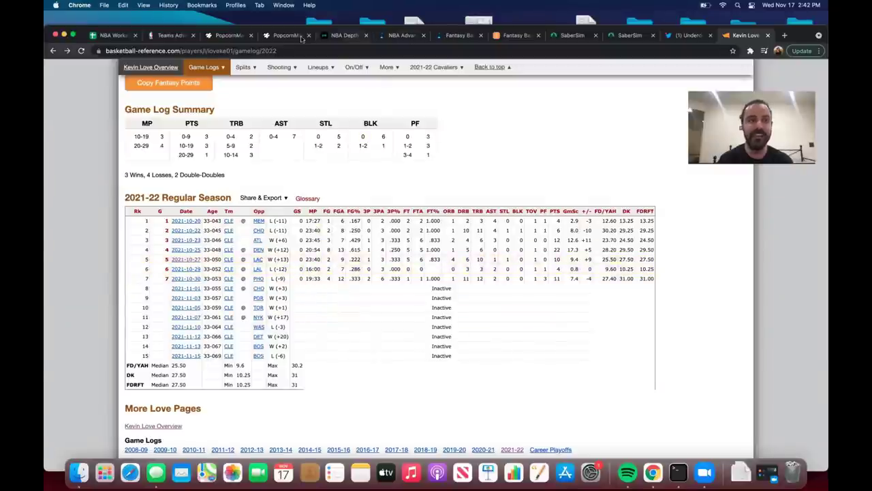
Review the projected minutes, projections and ownership of Cleveland's players in the SaberSim player pool.
click(573, 38)
scroll(439, 366, down, 1)
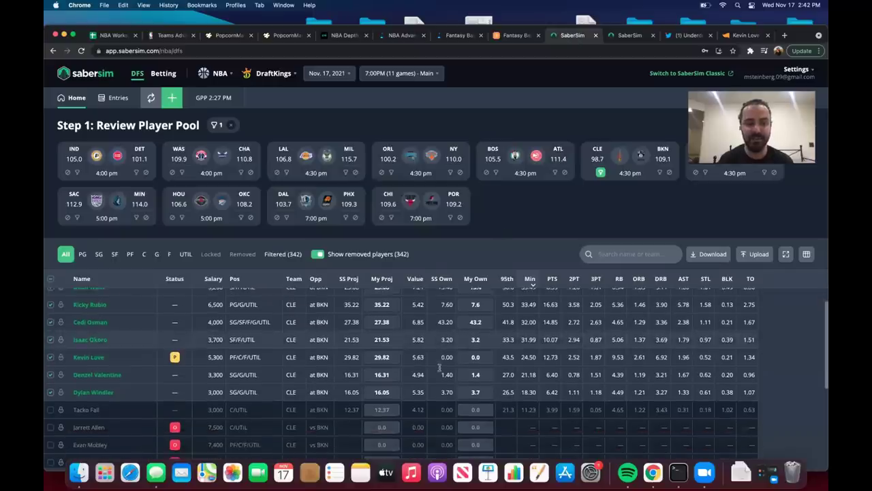
scroll(439, 367, up, 1)
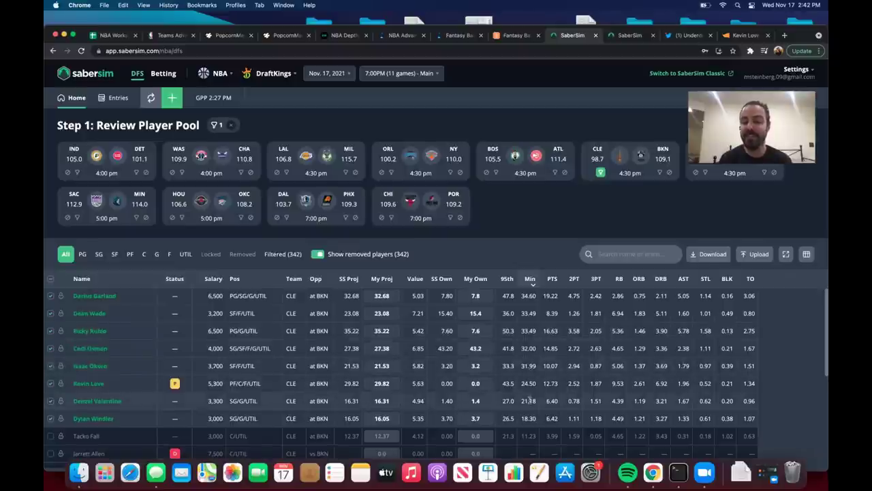
scroll(523, 413, down, 1)
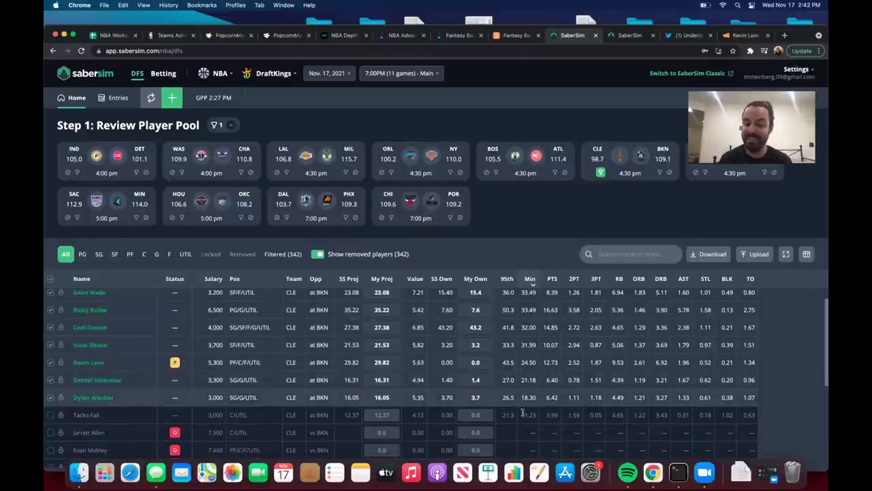
scroll(523, 413, up, 1)
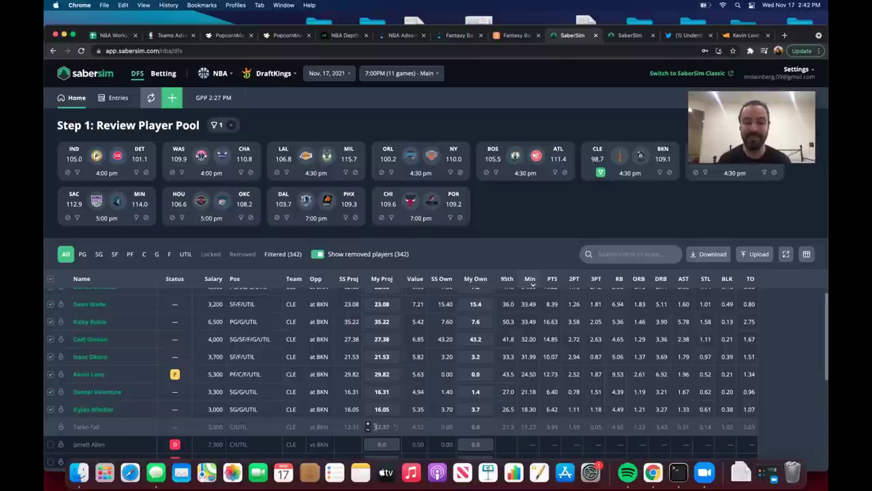
scroll(371, 409, up, 1)
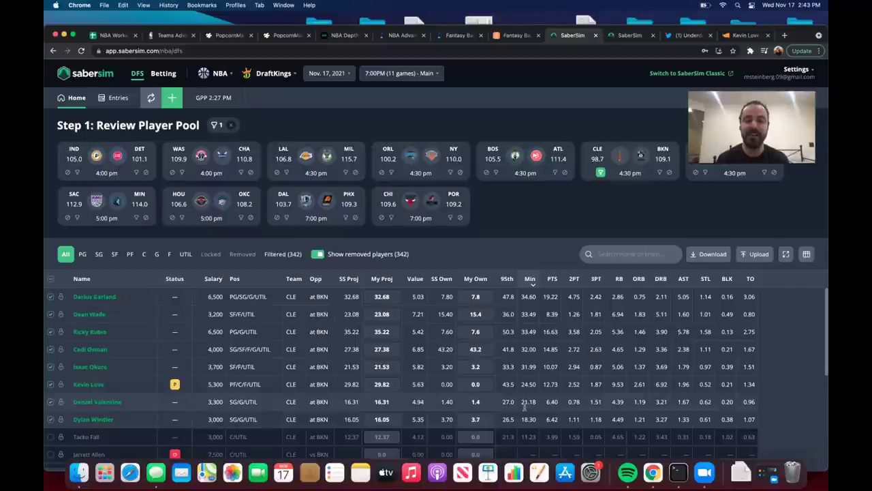
Log Ricky Rubio in row 9 of the NBA Worksheet with team CLE and the note "Lower Rubio's minutes".
click(109, 35)
click(77, 177)
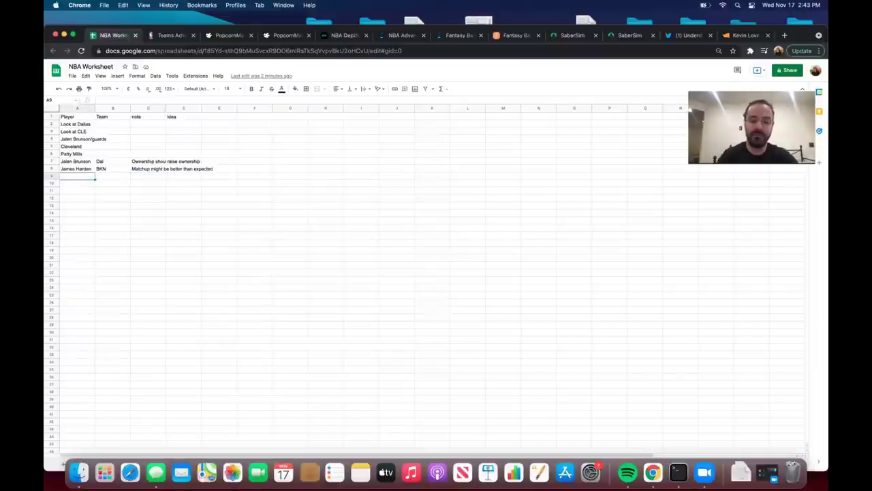
text(Ricky Rubio)
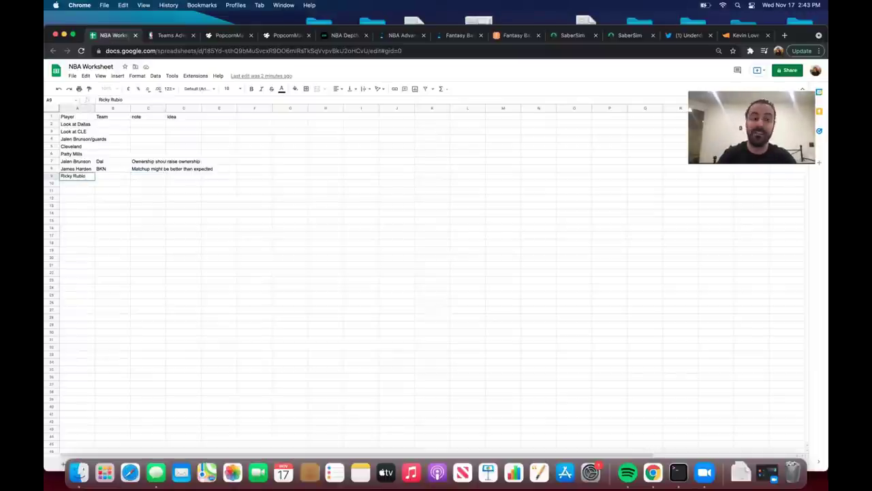
key(Tab)
text(CLE)
key(Tab)
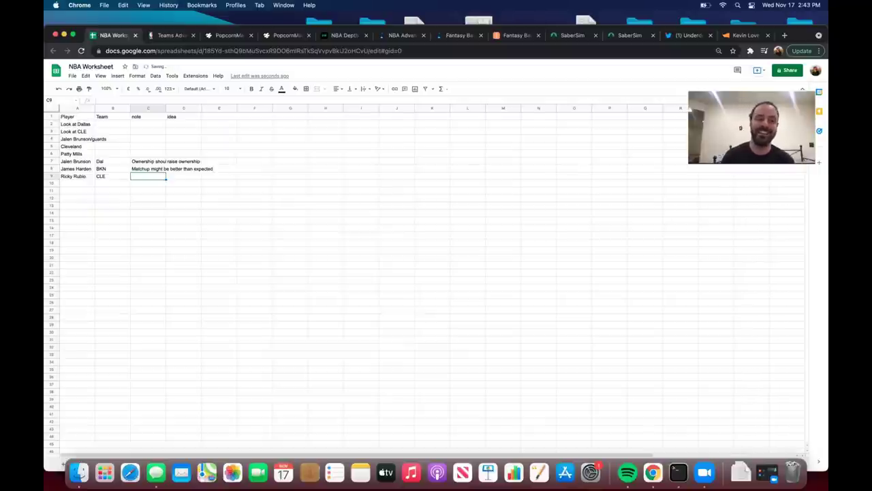
text(Lower R)
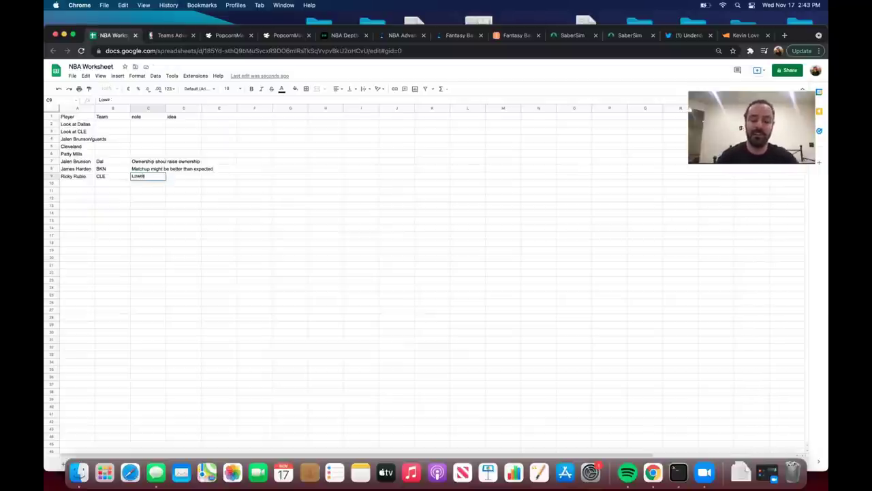
text(ubio's minutes)
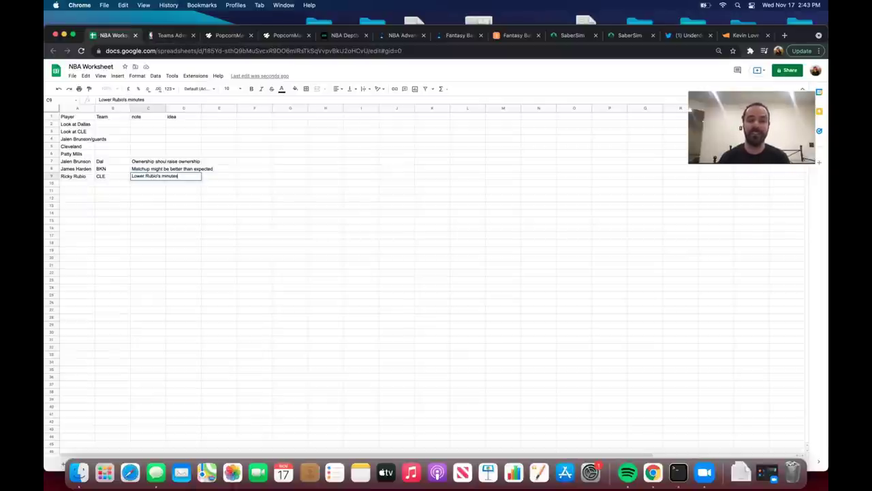
key(Return)
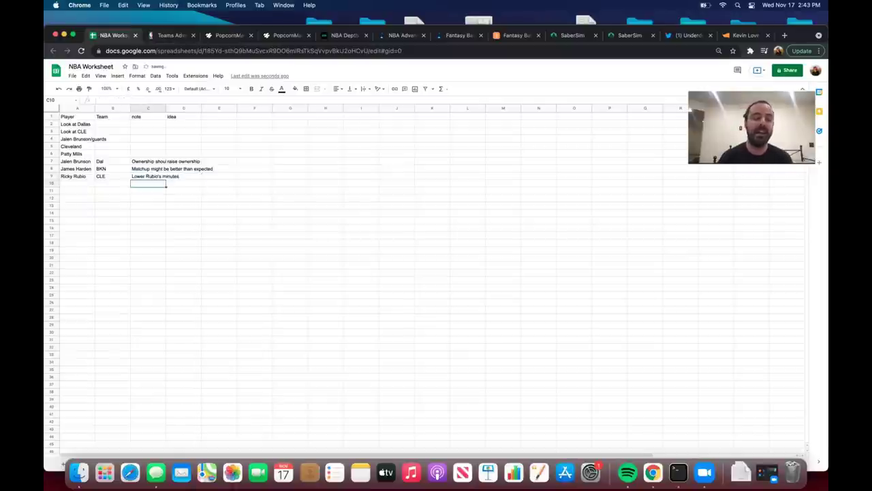
Filter the SaberSim player pool to Brooklyn and review the Nets players' projected minutes.
click(520, 37)
click(570, 36)
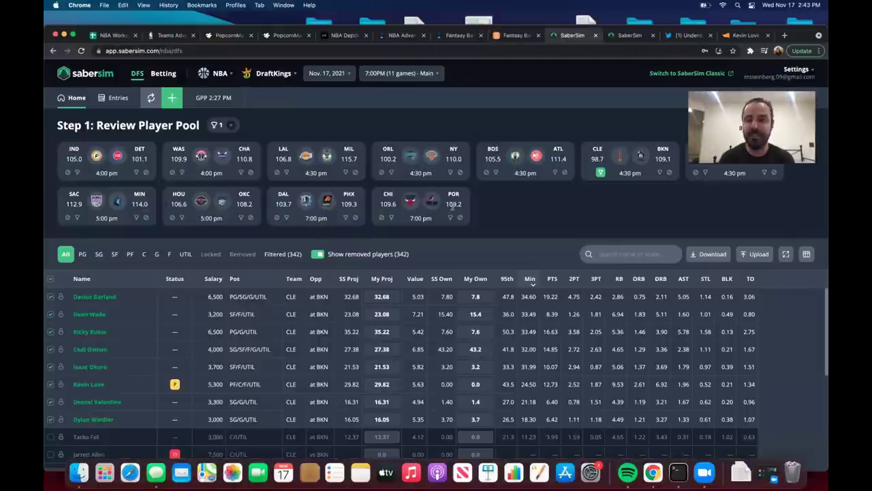
click(659, 173)
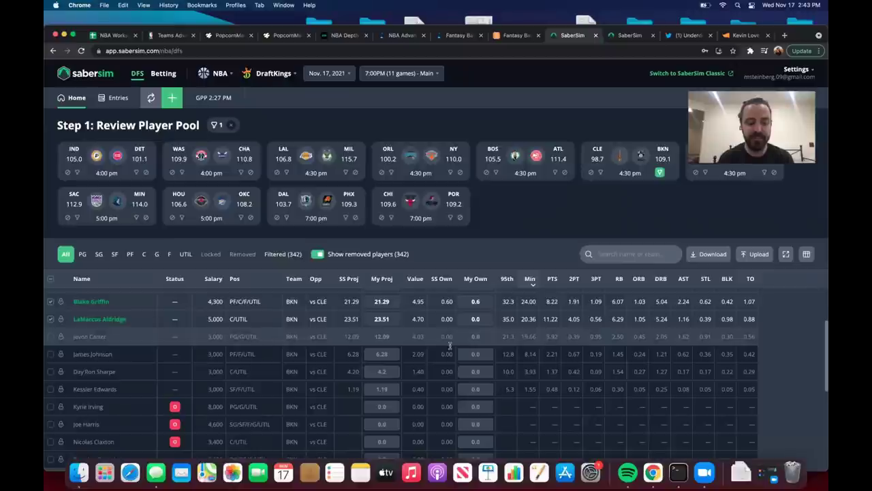
scroll(449, 346, down, 2)
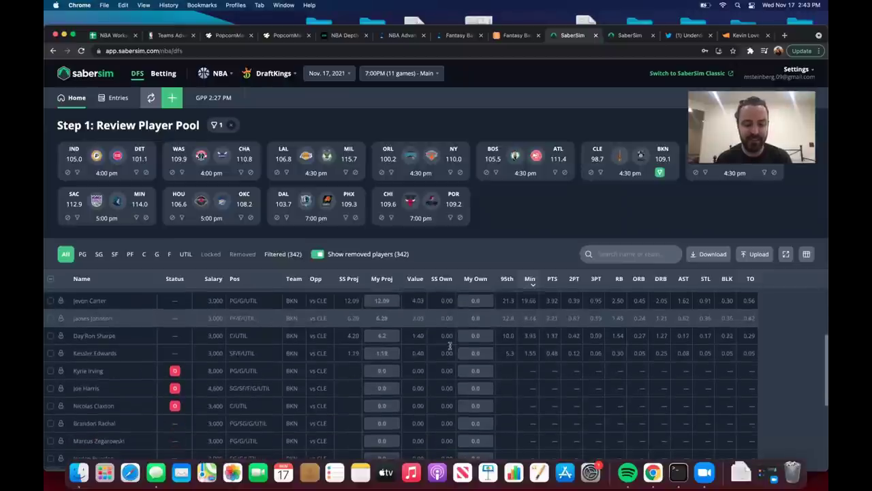
scroll(449, 346, up, 5)
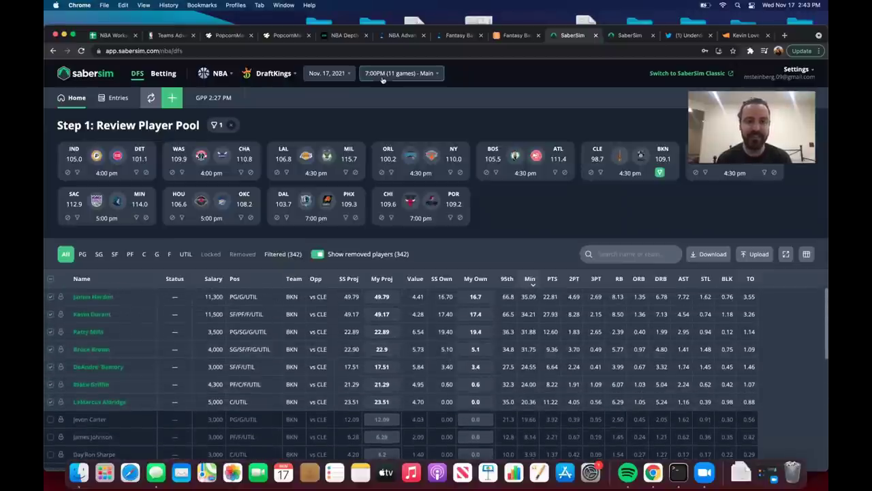
Close the Celtics at Cavaliers GameFlow and return to PopcornMachine's list of games.
click(281, 35)
click(309, 35)
click(237, 38)
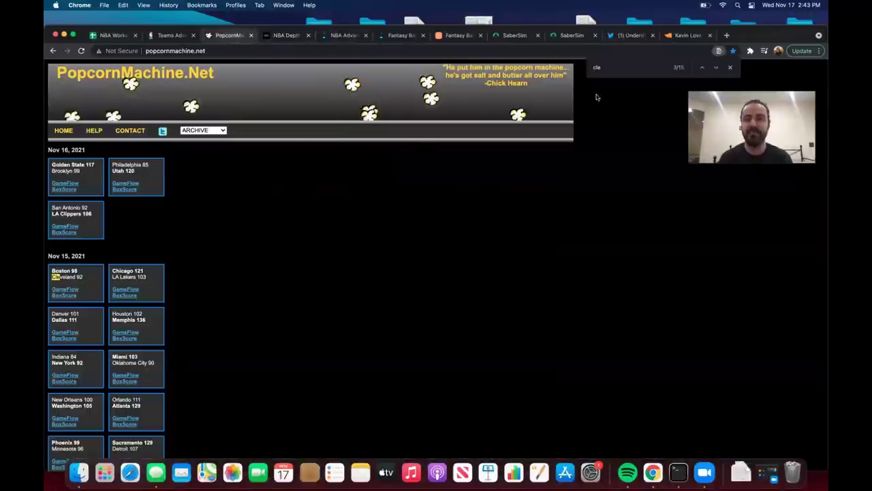
Find "brook" in the game list and open the November 16 Warriors at Nets GameFlow to examine Brooklyn's rotation.
text(brook)
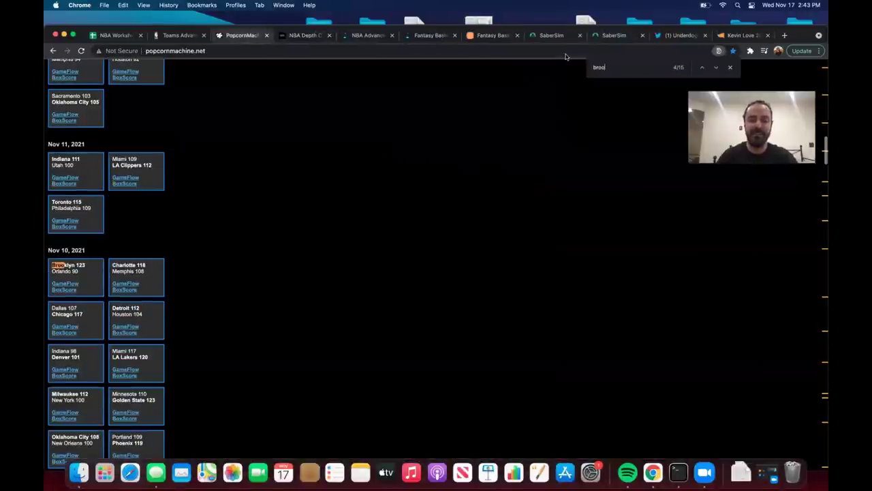
click(703, 67)
click(703, 67)
click(703, 68)
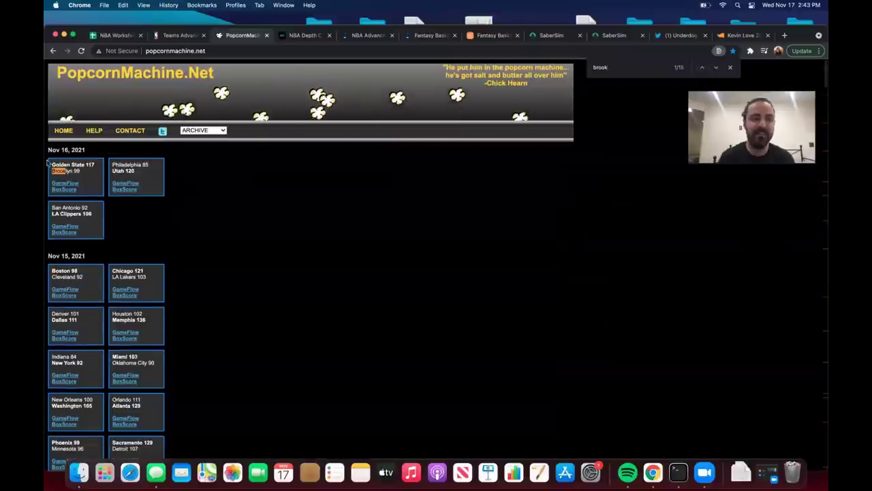
click(68, 167)
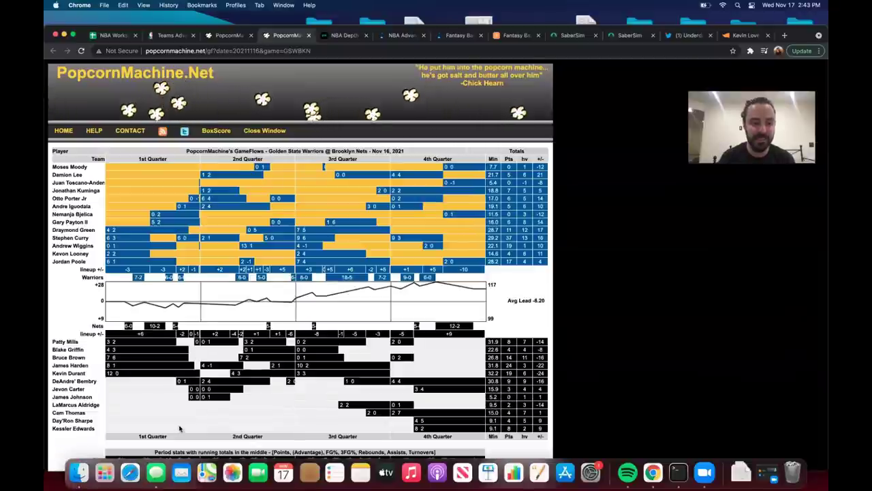
scroll(181, 427, down, 1)
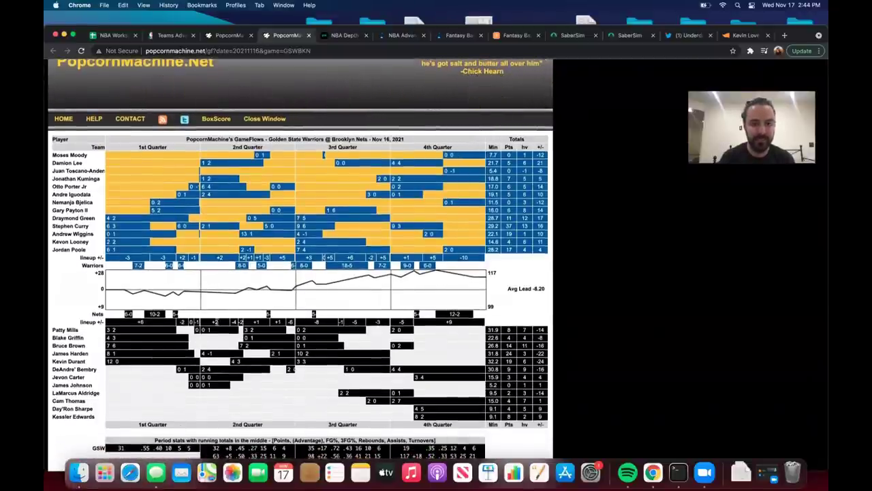
Open the November 14 Nets at Thunder GameFlow and compare Brooklyn's rotation with SaberSim's projected minutes.
key(ctrl+shift+Tab)
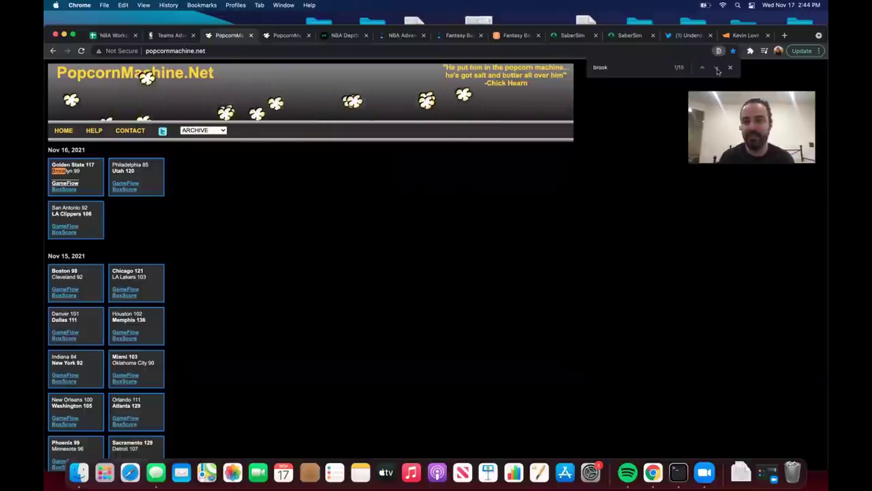
key(Return)
click(65, 284)
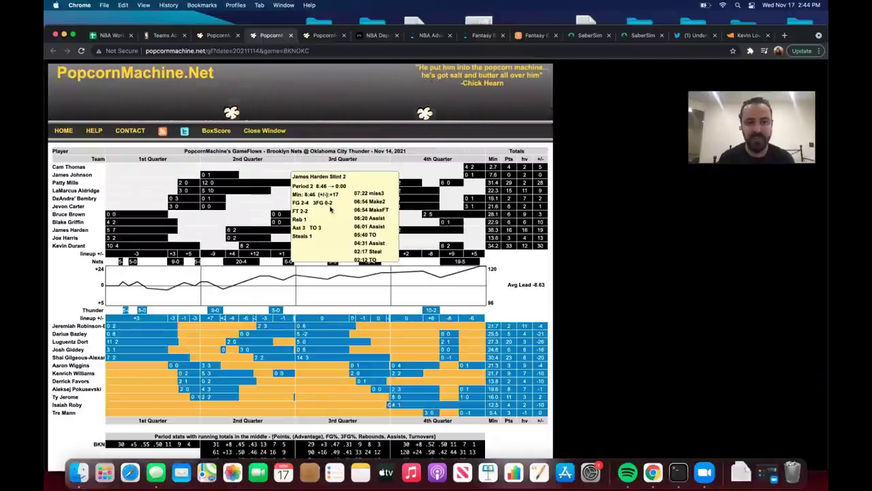
mouse_move(268, 191)
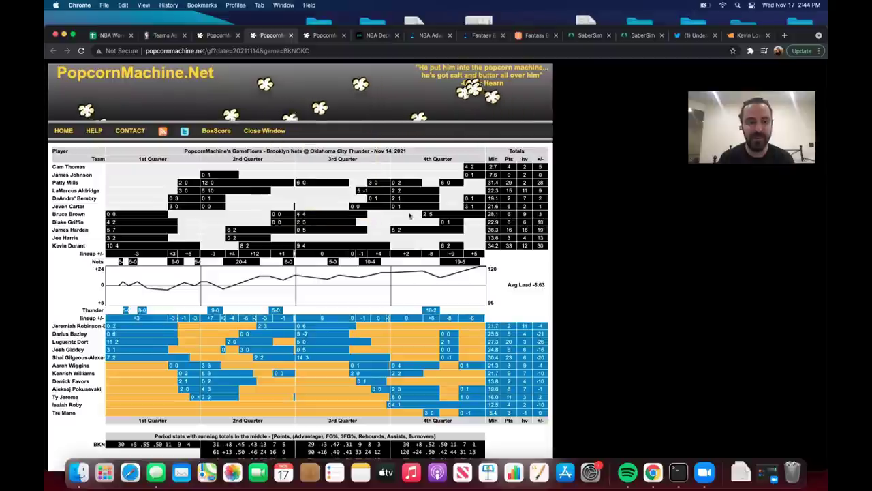
mouse_move(309, 182)
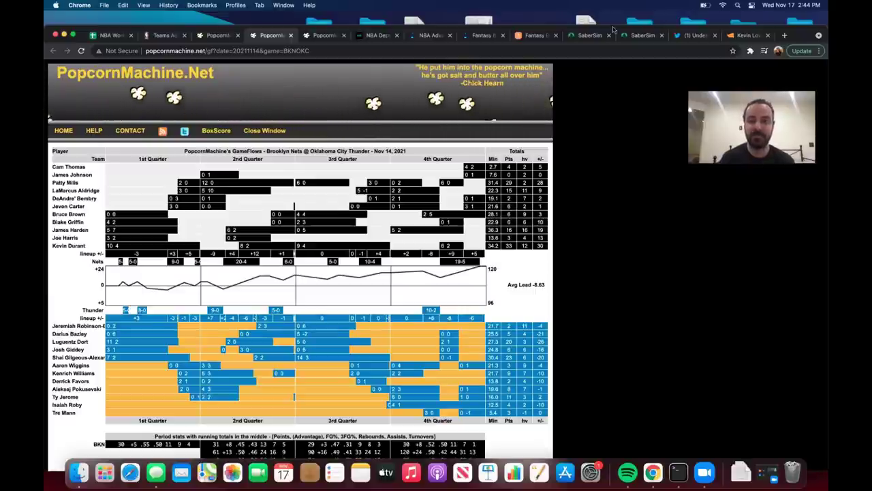
click(582, 37)
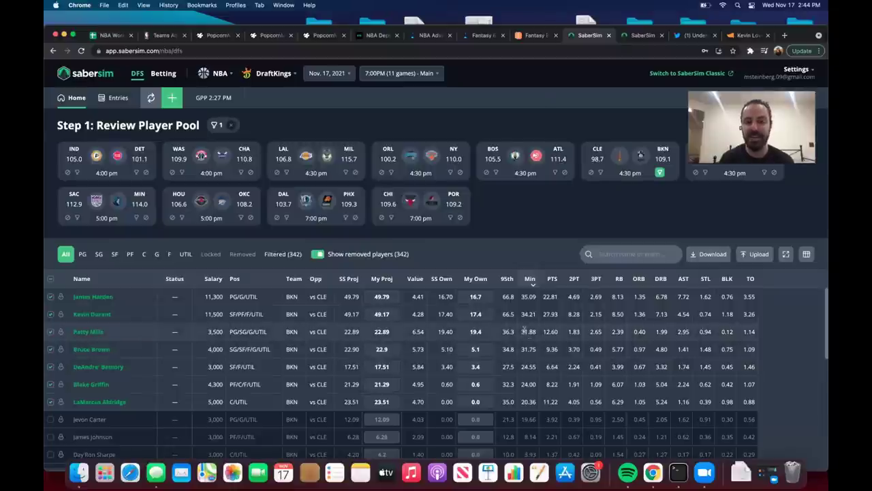
Search Basketball-Reference for "patty" and open Patty Mills' player page.
click(749, 35)
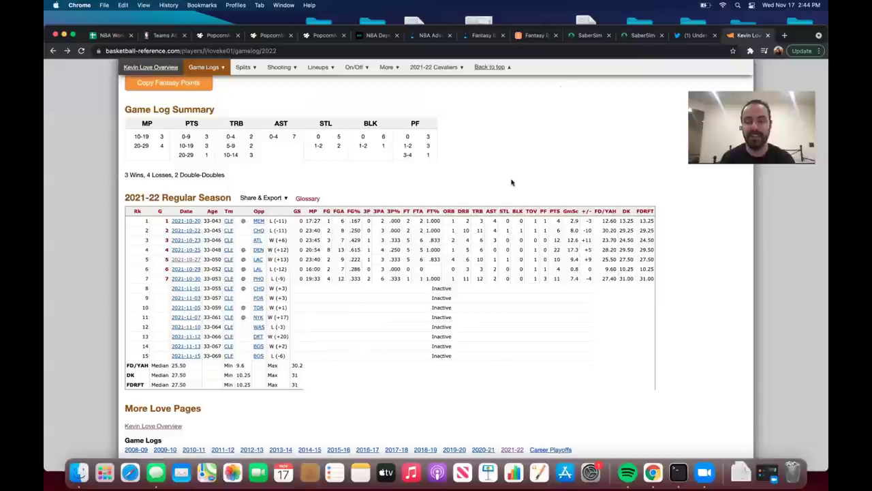
scroll(512, 182, up, 10)
click(545, 83)
text(pat)
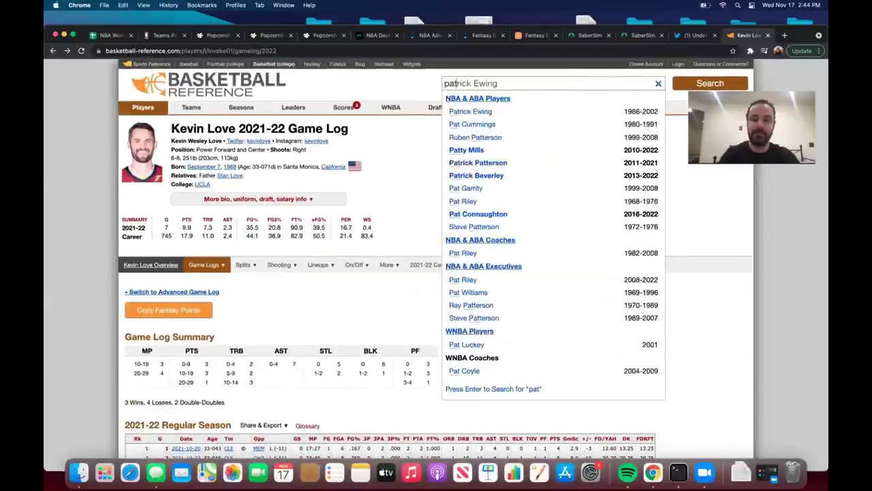
text(ty)
click(505, 113)
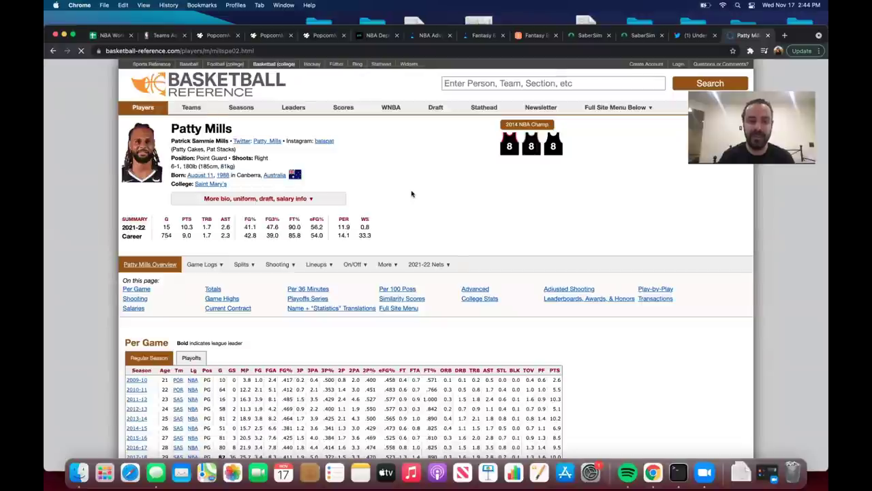
Open Patty Mills' 2021-22 game log and review his minutes and fantasy points game by game.
scroll(411, 194, down, 3)
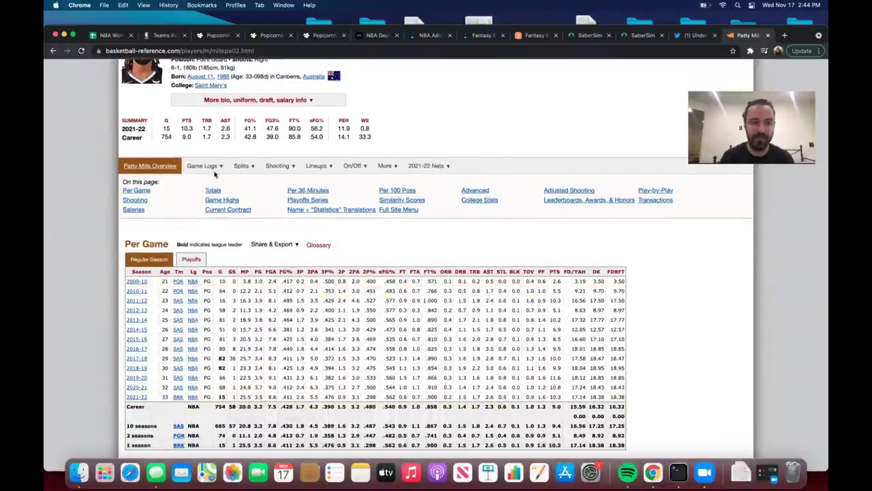
mouse_move(208, 167)
click(465, 192)
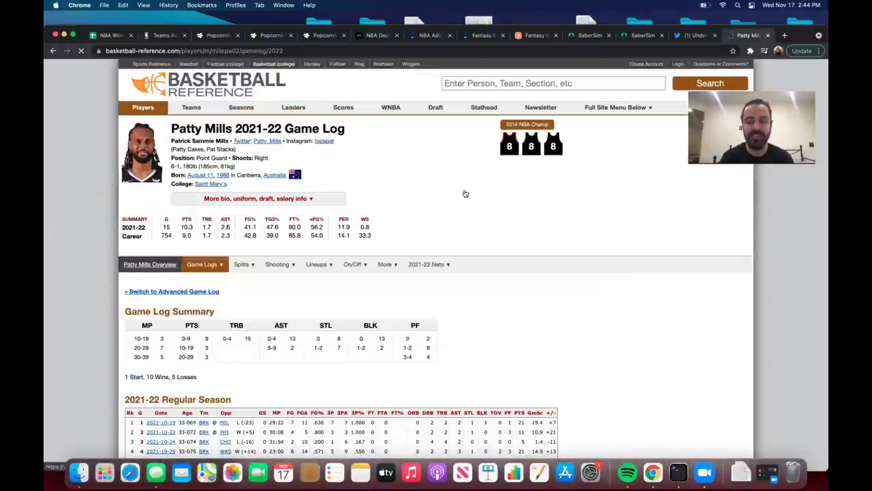
scroll(340, 356, down, 3)
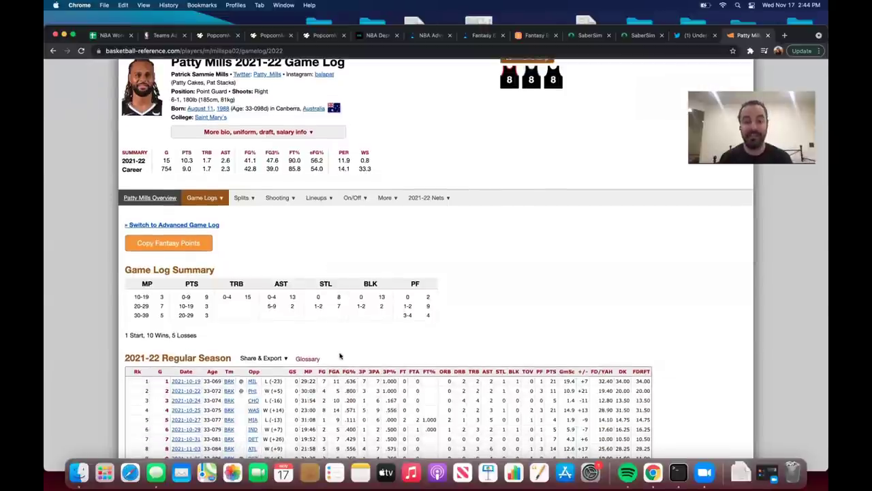
scroll(321, 359, down, 5)
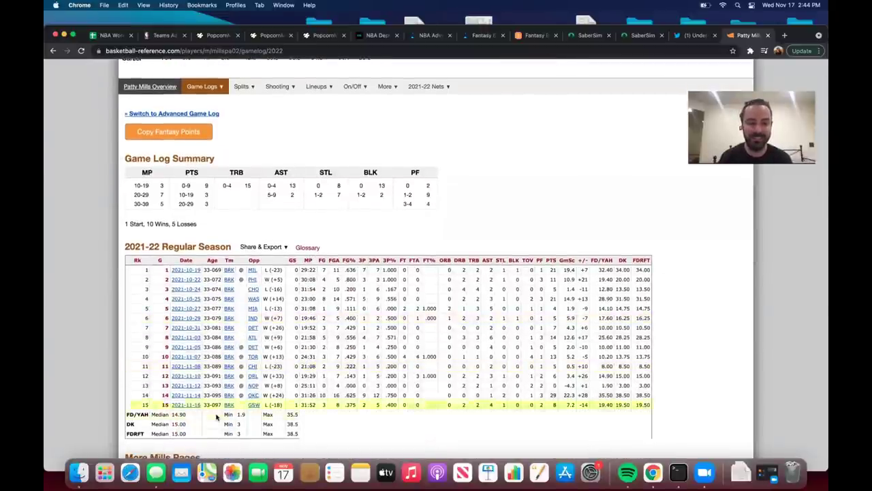
Open the November 16 Warriors at Nets box score from the game log and check Brooklyn's minutes.
click(190, 406)
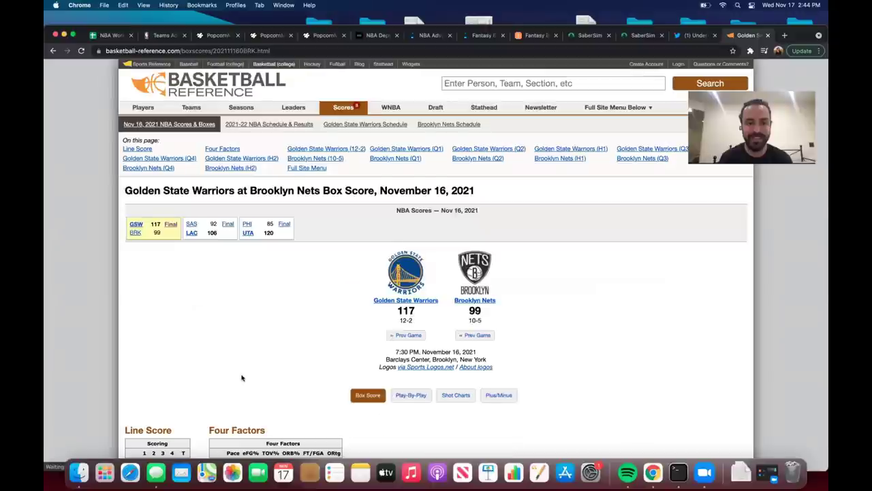
scroll(242, 376, down, 10)
scroll(241, 376, down, 5)
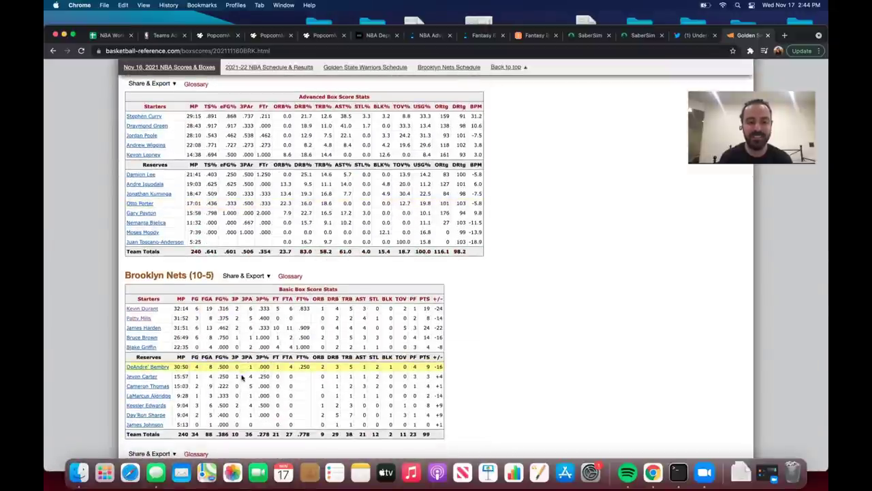
Return to PopcornMachine's game list and open the November 16 Warriors at Nets GameFlow to examine Brooklyn's substitution pattern.
click(271, 35)
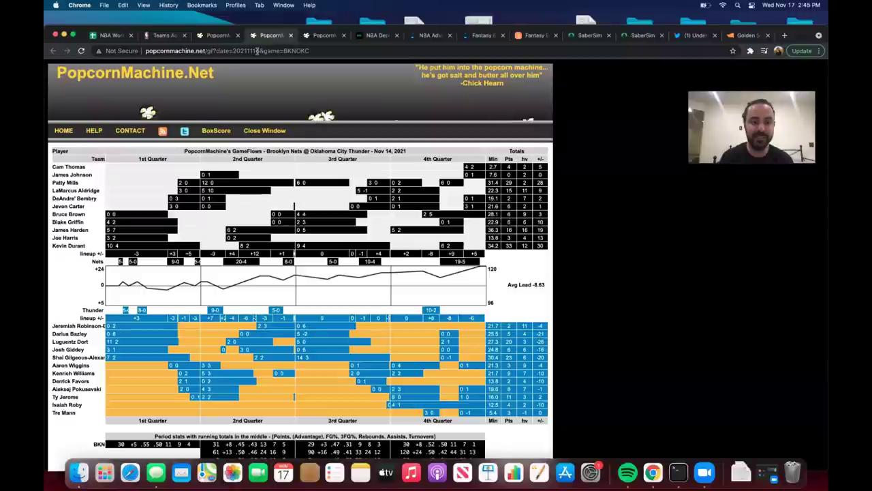
key(super+alt+Left)
scroll(162, 142, up, 10)
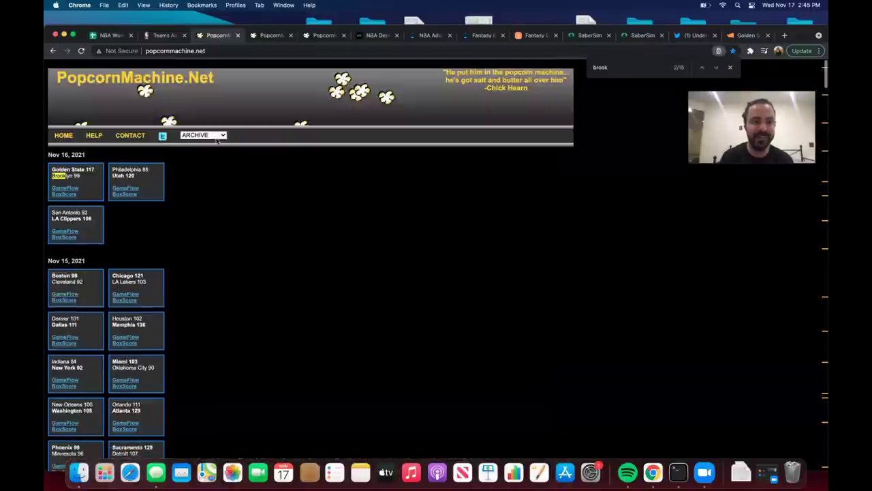
click(64, 184)
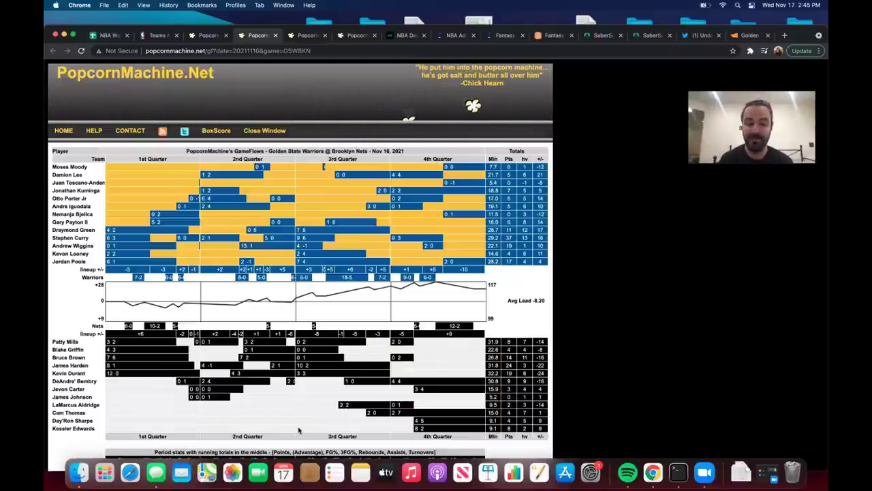
scroll(298, 430, down, 1)
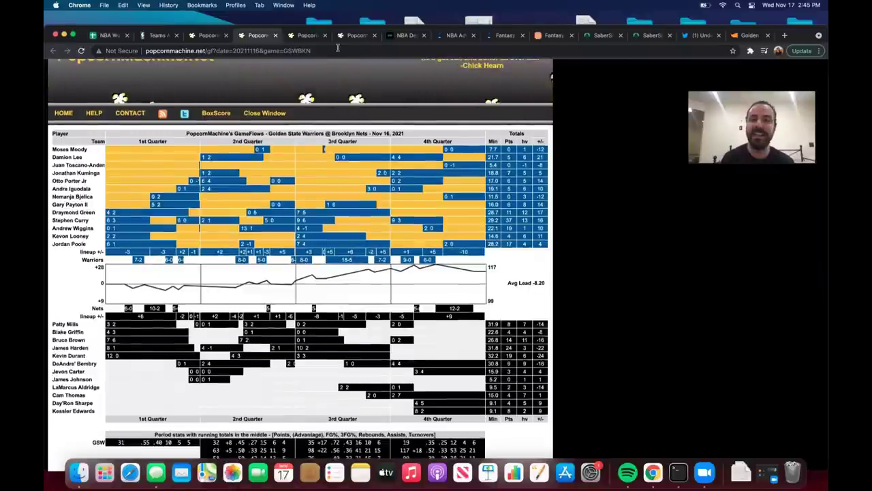
Switch to SaberSim's DraftKings player pool and compare the Nets' projected minutes with their recent rotation.
click(584, 37)
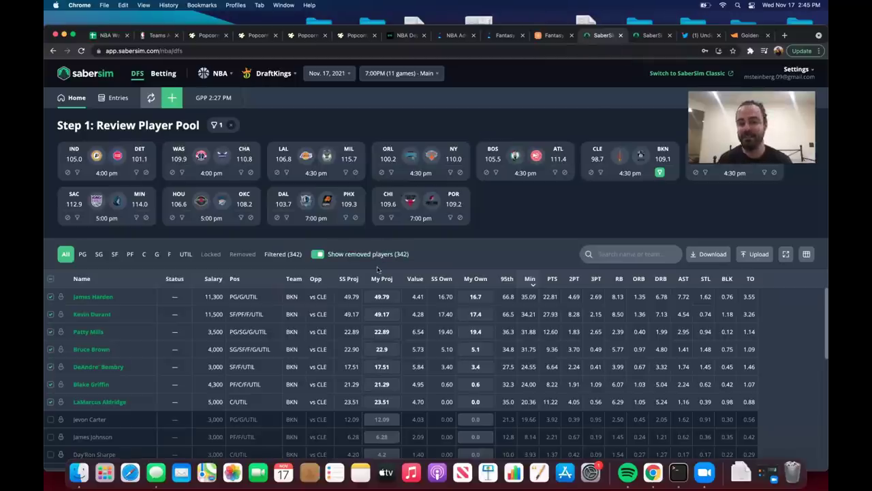
scroll(252, 412, down, 1)
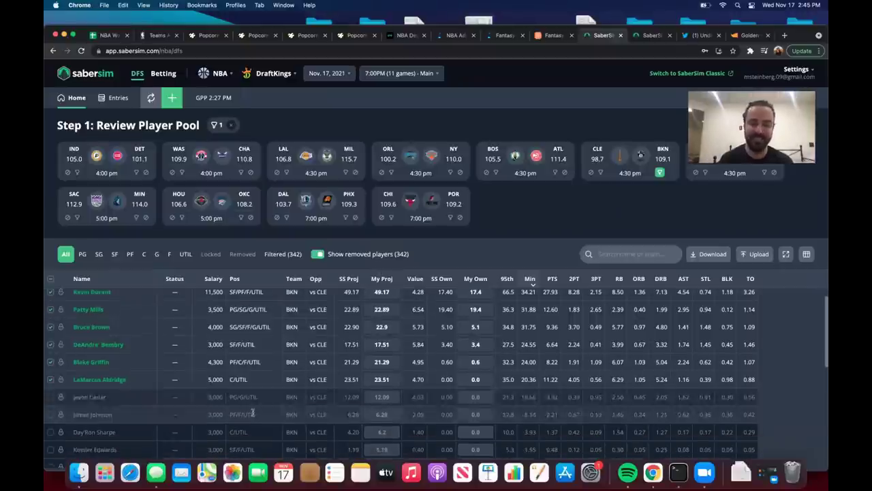
scroll(252, 413, up, 1)
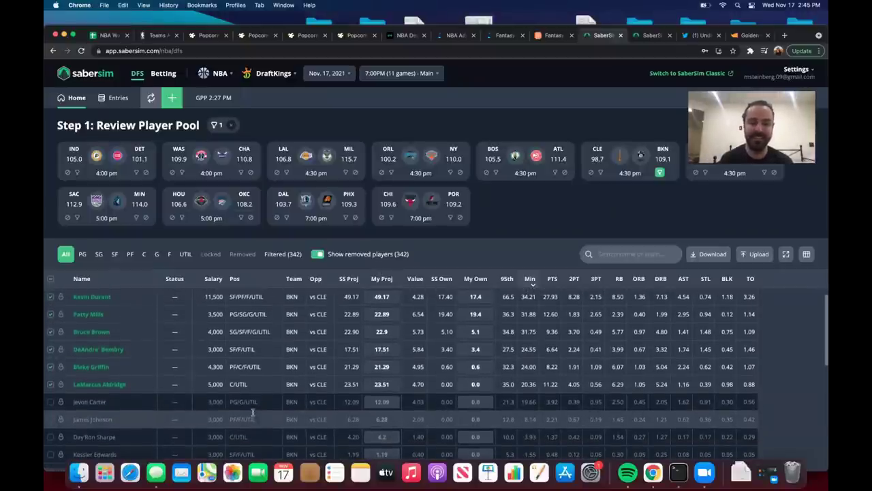
scroll(253, 413, up, 1)
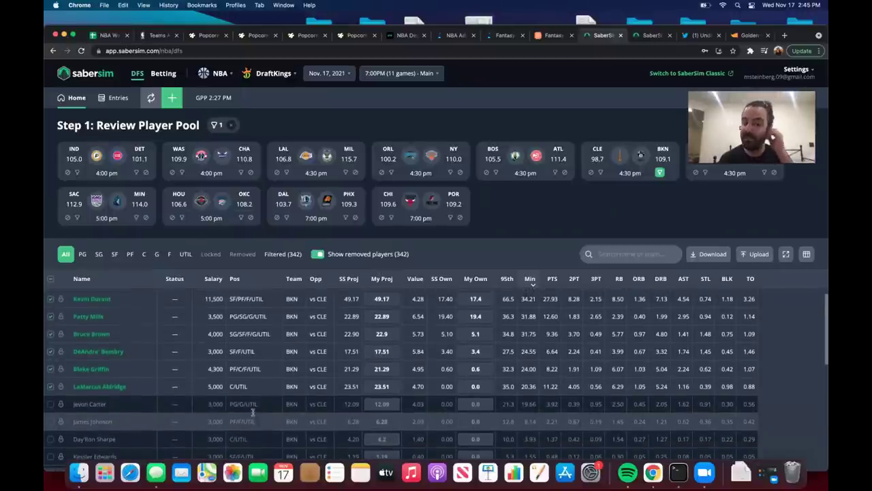
scroll(252, 412, up, 1)
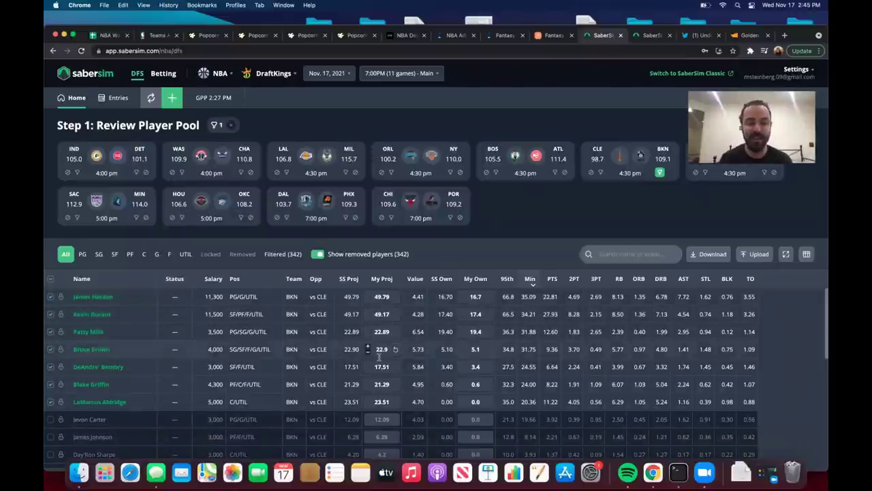
Log Patty Mills in row 10 of the NBA Worksheet with team BKN and the note "Lower proj".
click(106, 37)
click(78, 185)
text(Patty Mil)
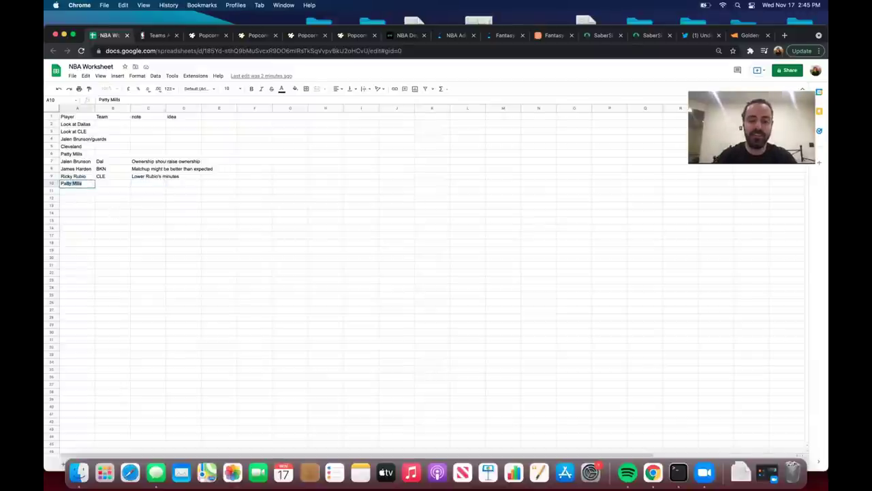
key(Tab)
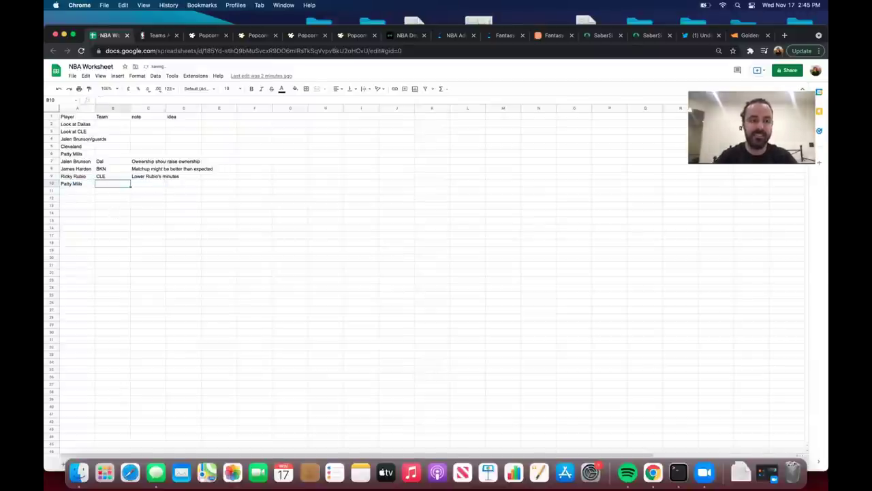
text(BKN)
key(Tab)
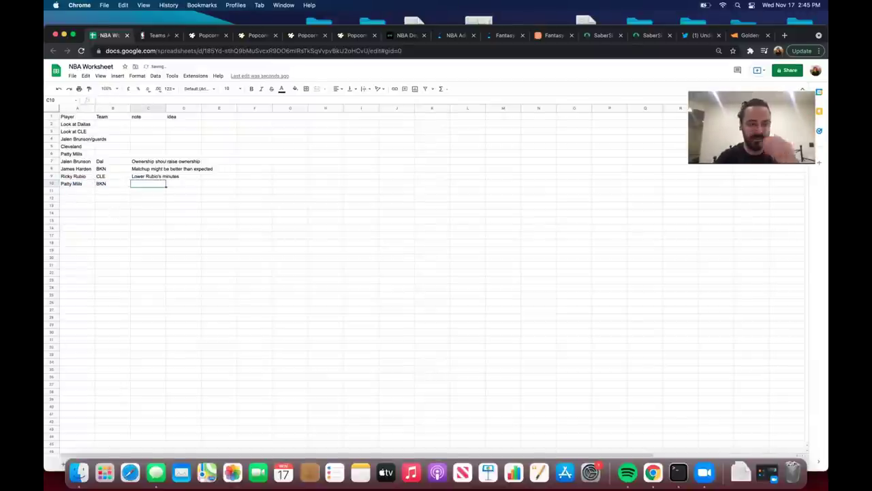
text(Lower pot)
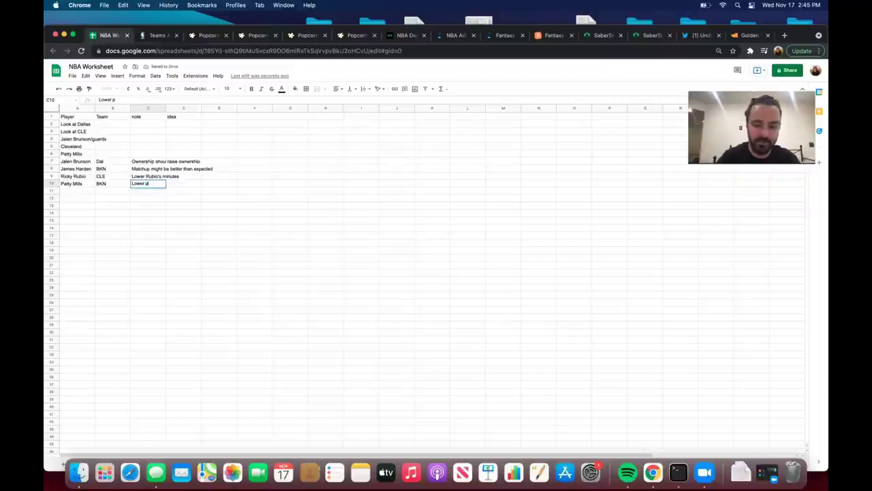
Change Ricky Rubio's note in the worksheet to "Lower proj".
click(147, 175)
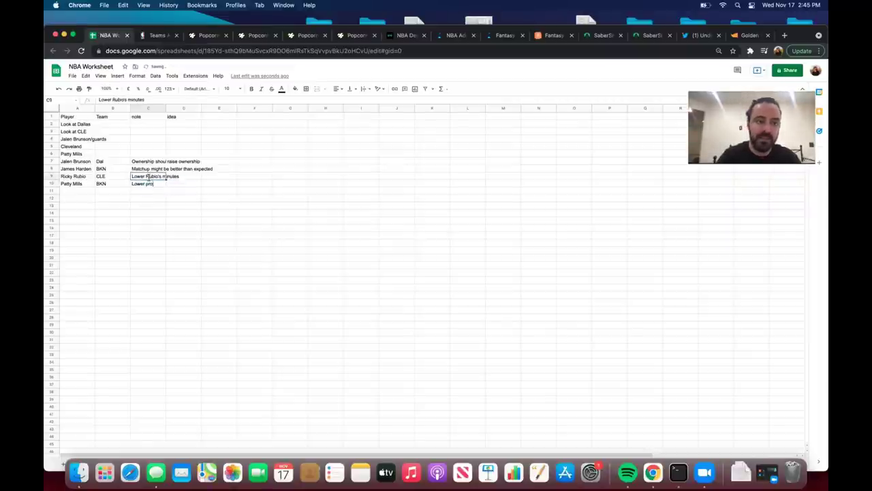
double_click(145, 176)
click(146, 177)
drag(146, 177, 178, 177)
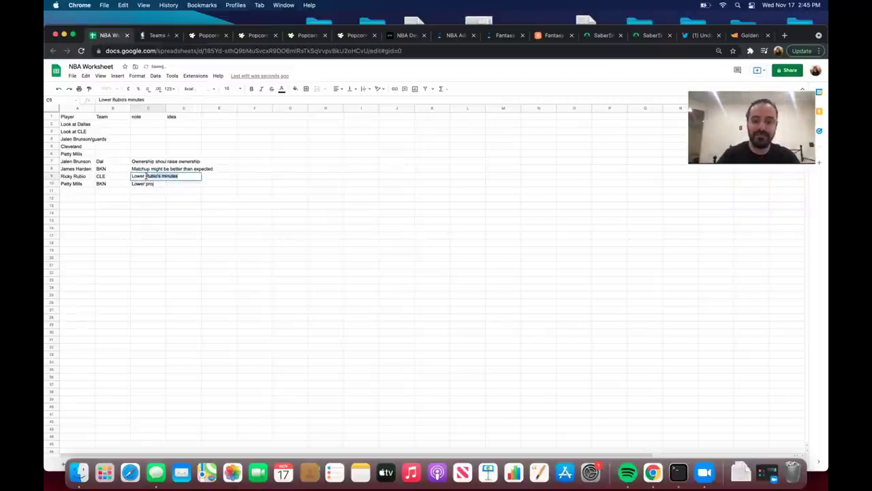
text(proj)
key(Return)
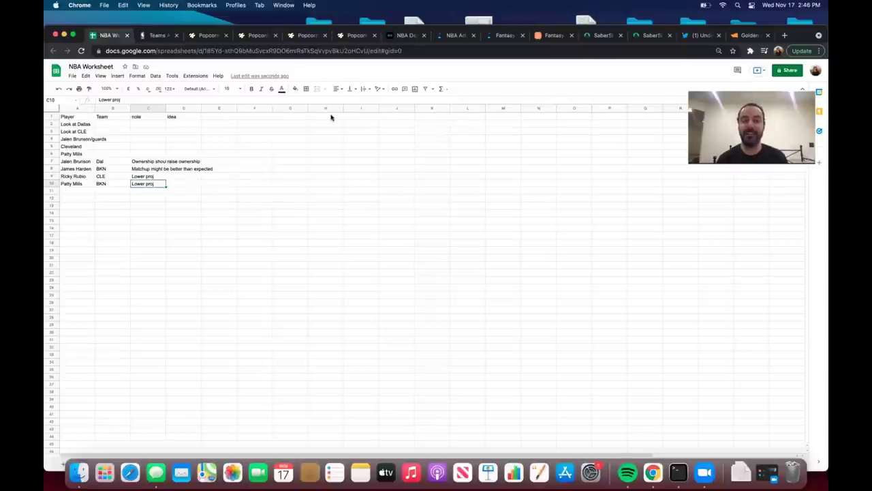
Check the player exposures of SaberSim's FanDuel build and the injury news for Wednesday's games on Basketball Monster.
click(594, 35)
click(642, 35)
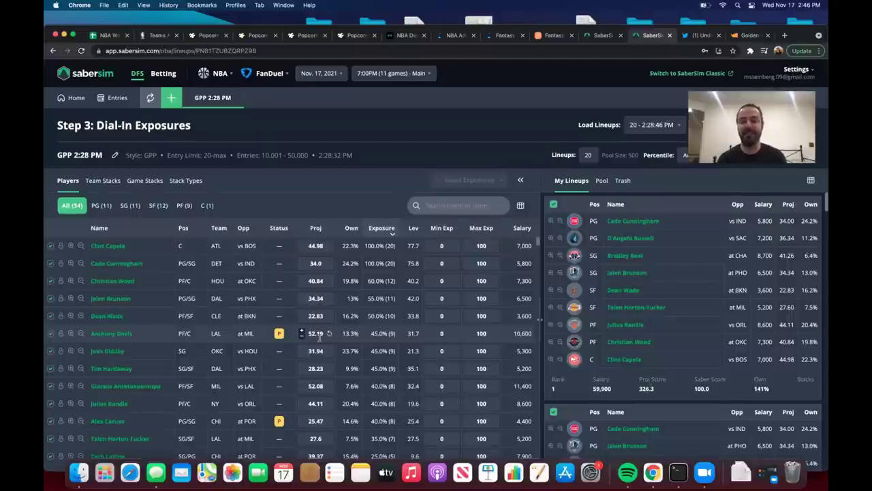
click(592, 36)
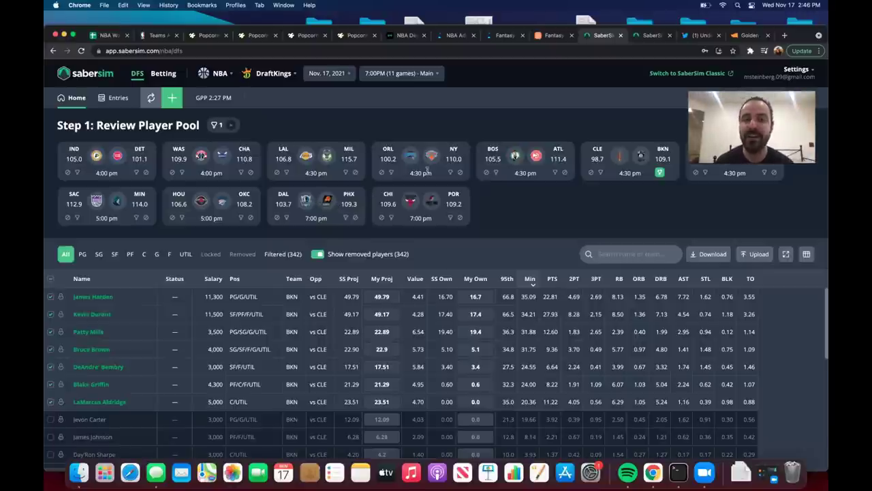
click(546, 39)
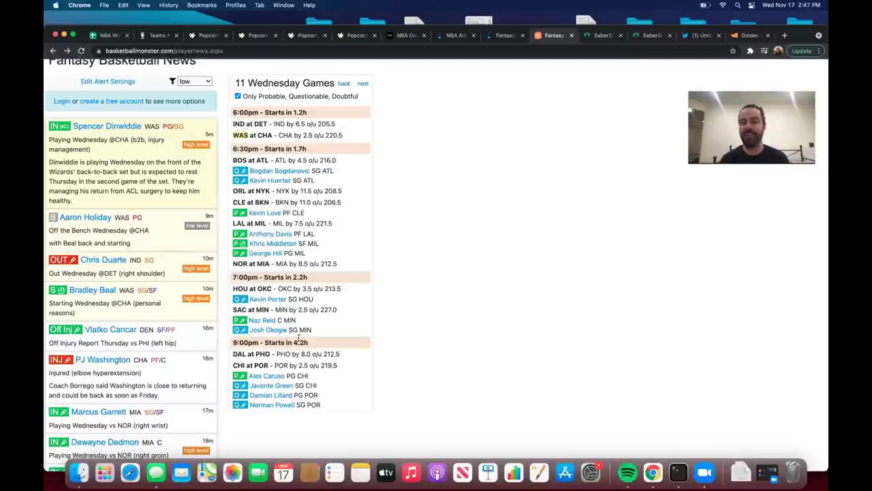
Open the late swap settings for the DraftKings entries in SaberSim, look them over and close them without swapping.
click(607, 41)
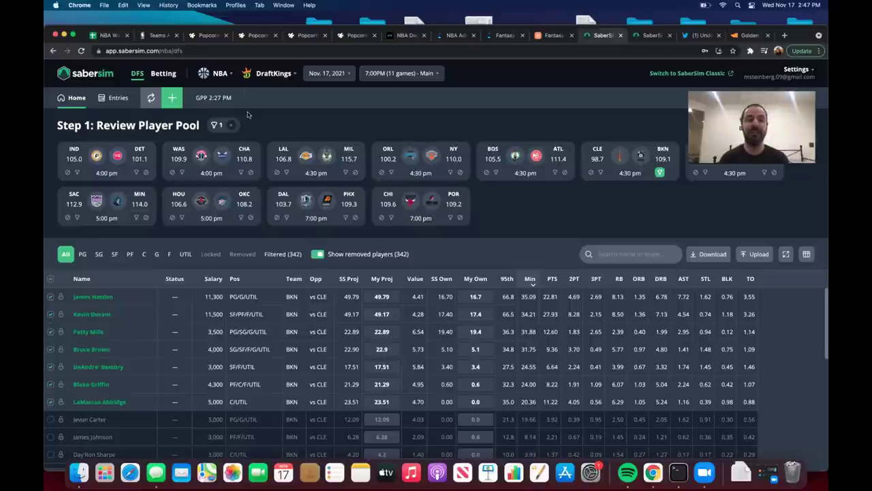
click(105, 101)
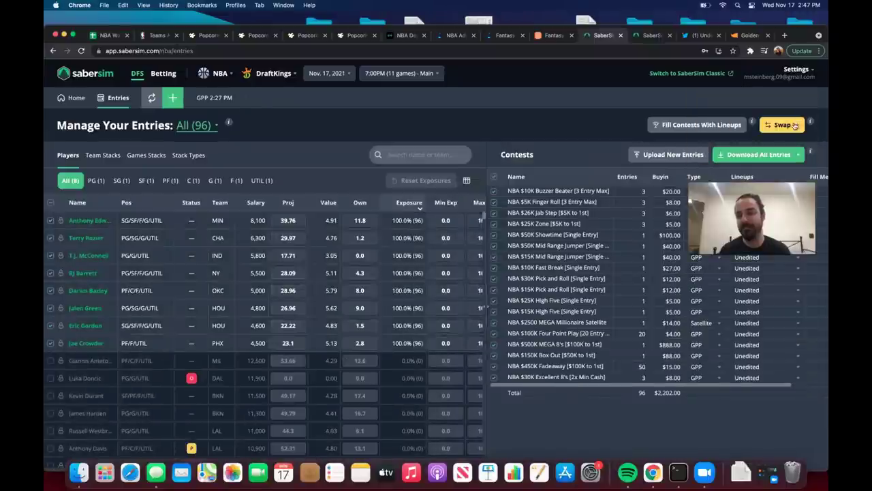
click(799, 125)
click(782, 154)
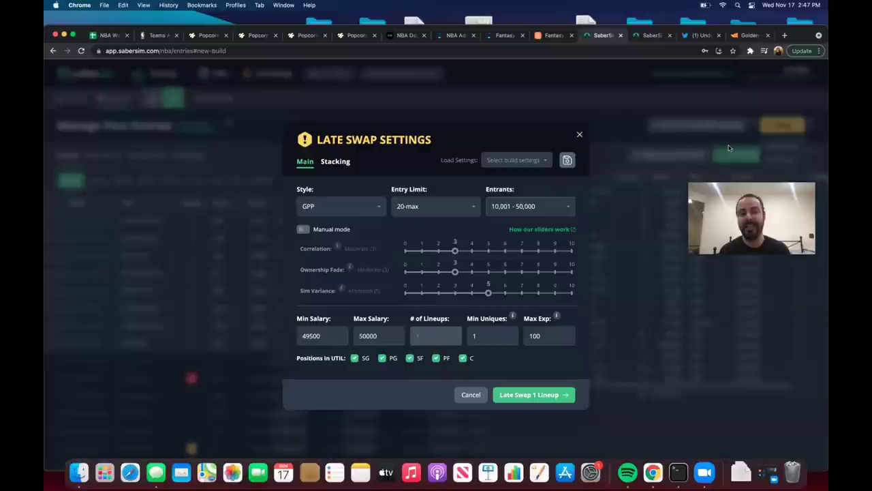
click(579, 135)
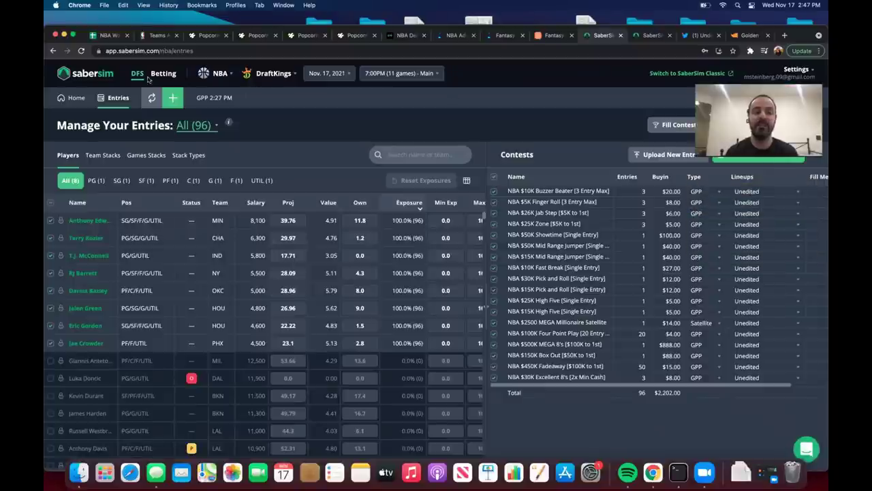
Return to the DraftKings player pool and filter it to Atlanta instead of Brooklyn.
click(65, 100)
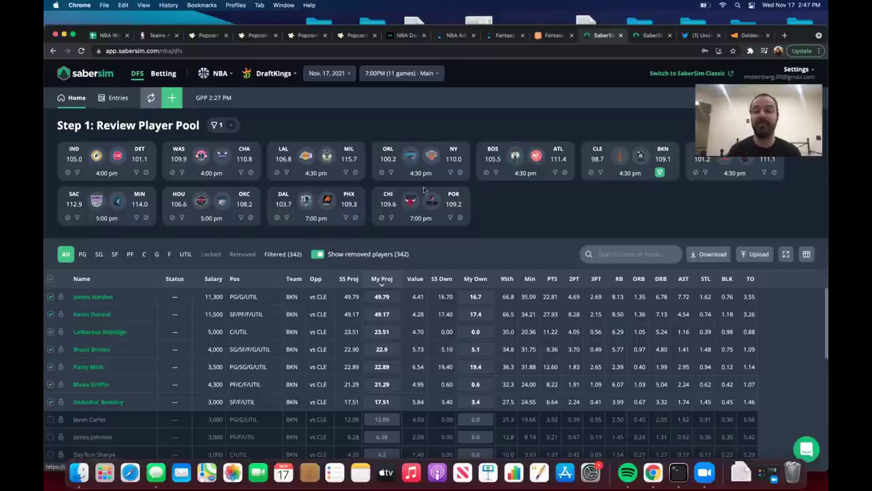
click(554, 172)
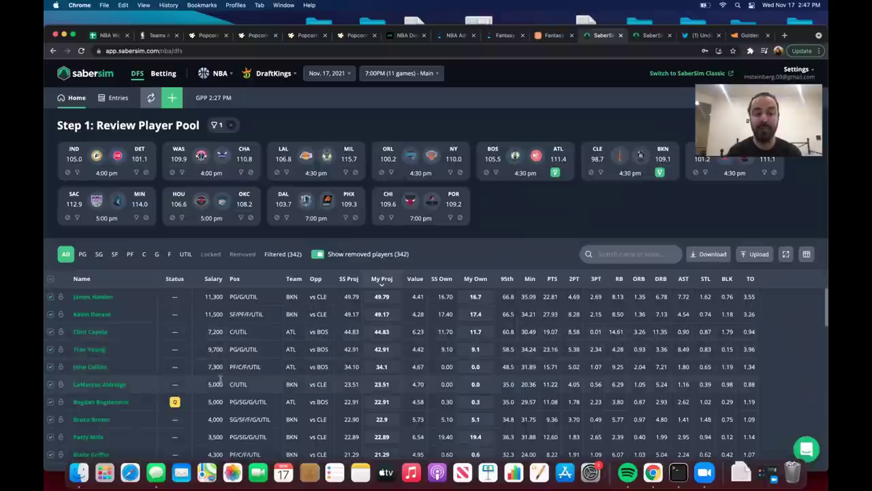
click(659, 174)
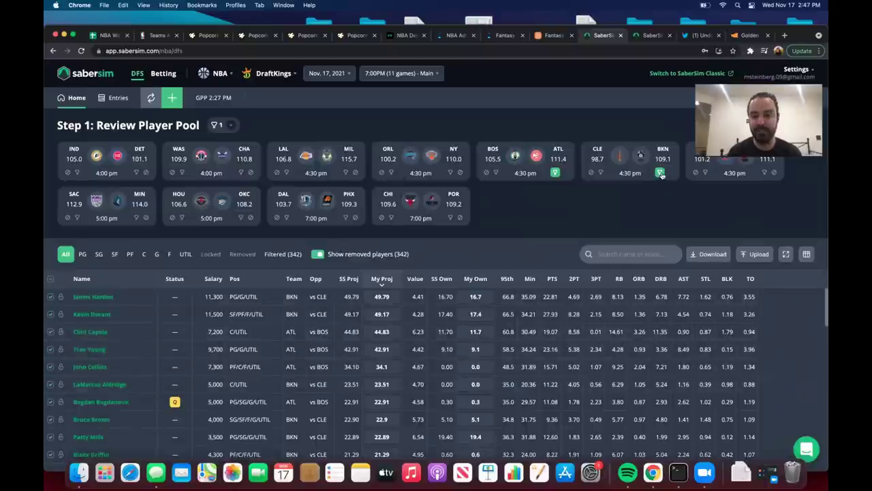
Review Atlanta's DraftKings player pool and look up Bogdan Bogdanović's player page on Basketball Reference.
scroll(241, 399, down, 2)
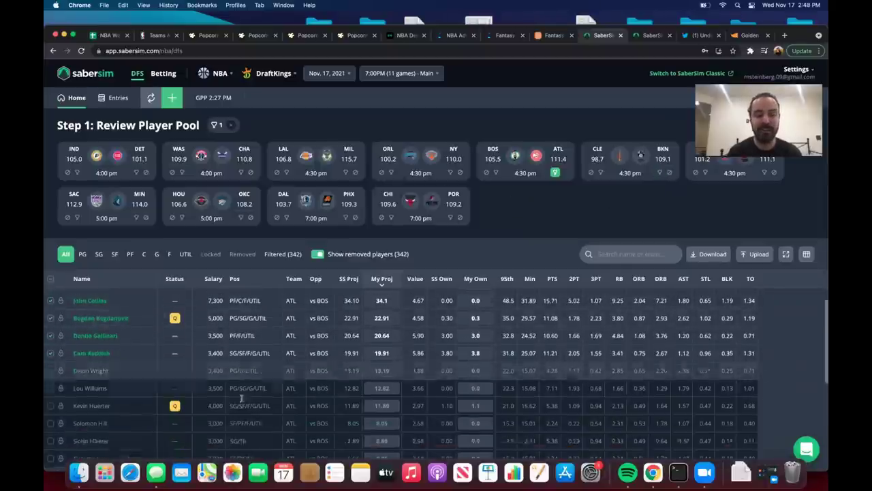
scroll(240, 398, up, 2)
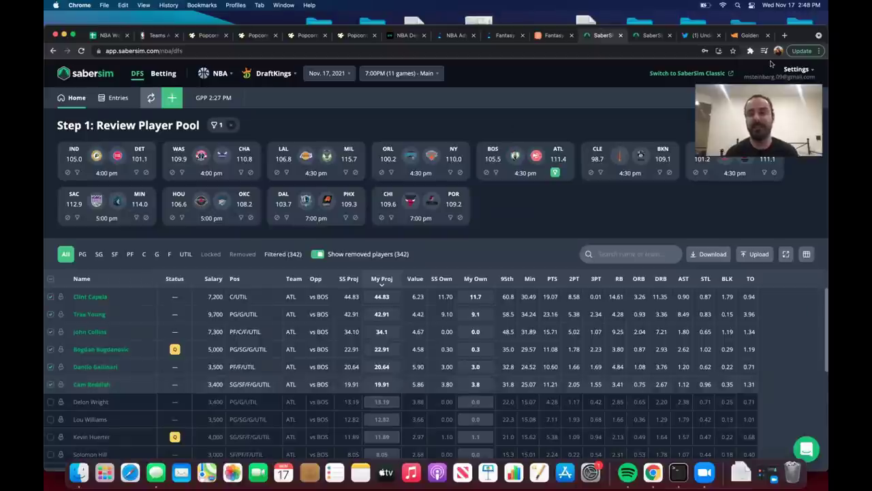
click(749, 35)
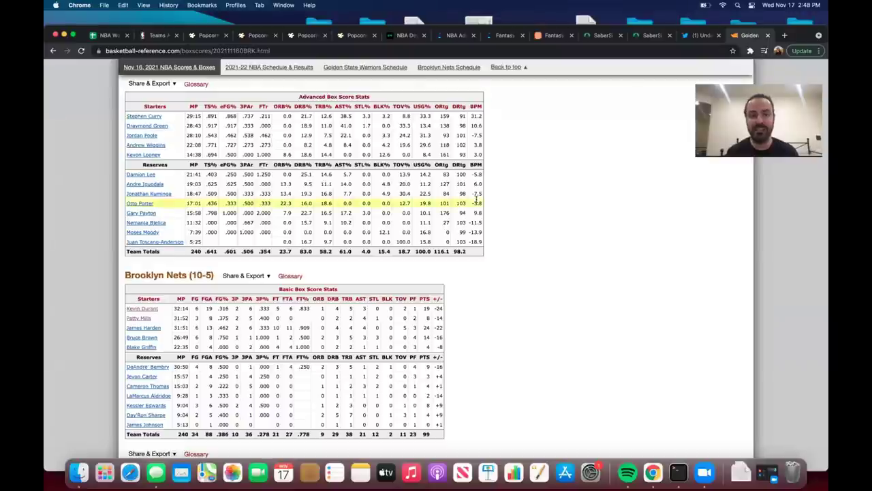
key(Home)
text(bog)
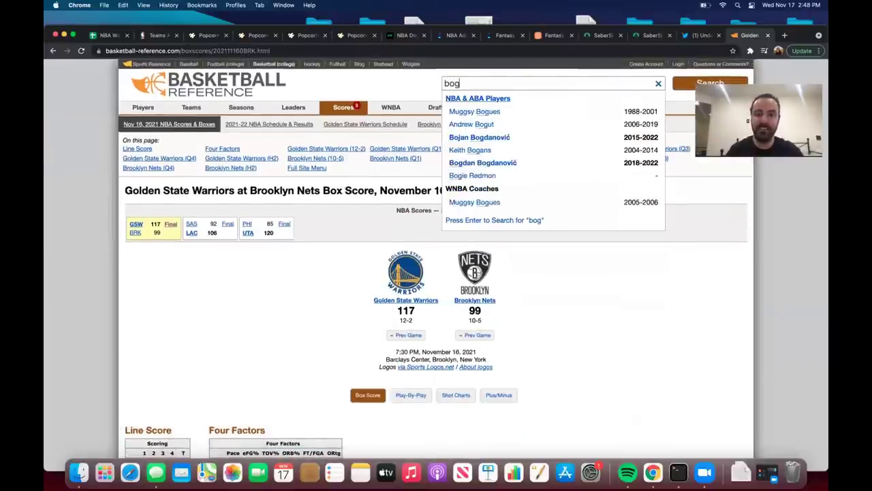
click(509, 165)
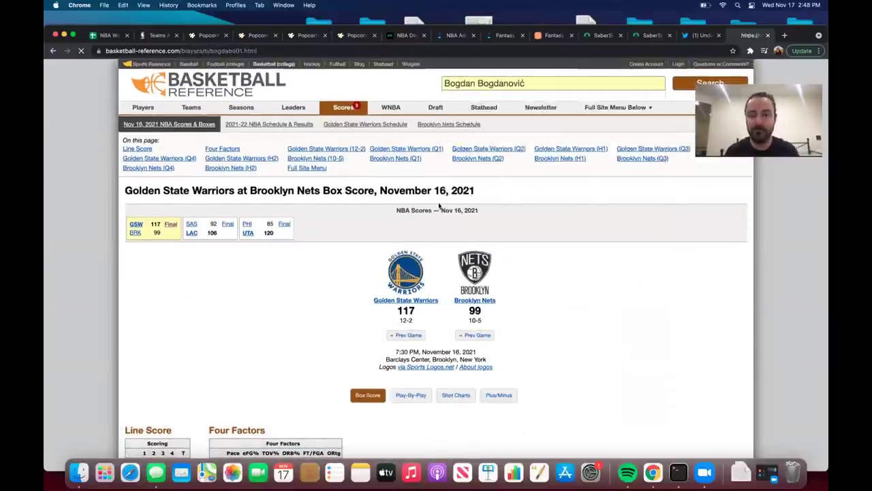
Open Bogdanović's 2021-22 game log and examine the Atlanta box score of the November 9 Utah game he missed.
scroll(310, 256, down, 5)
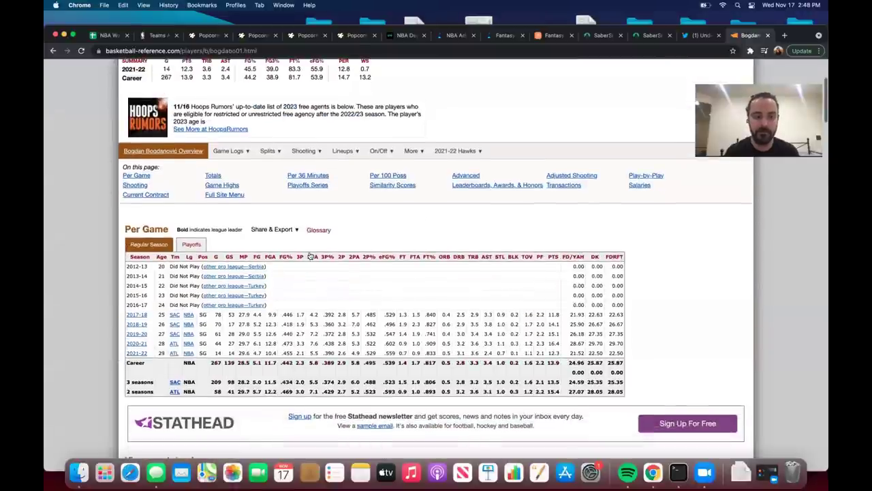
mouse_move(239, 156)
click(249, 179)
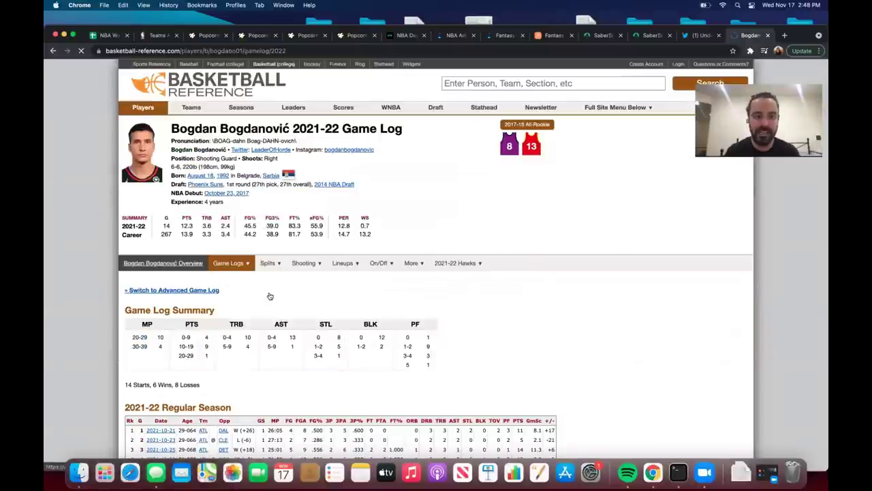
scroll(223, 315, down, 5)
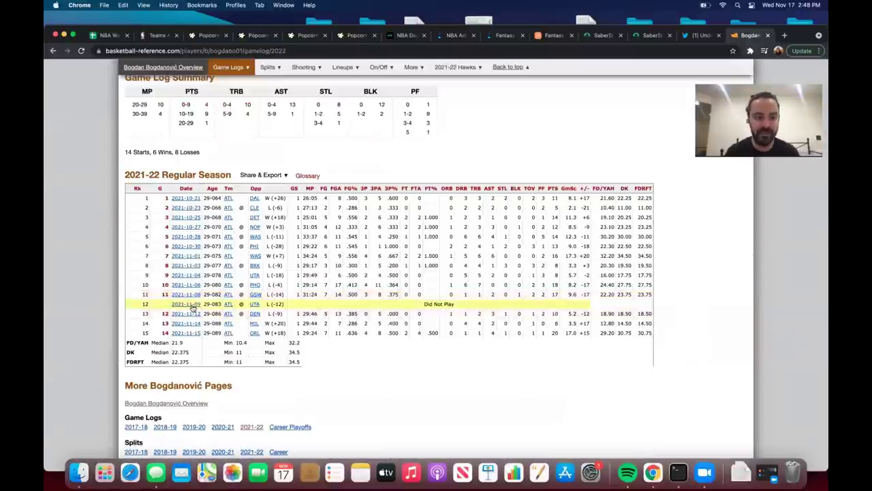
click(195, 304)
scroll(281, 306, down, 5)
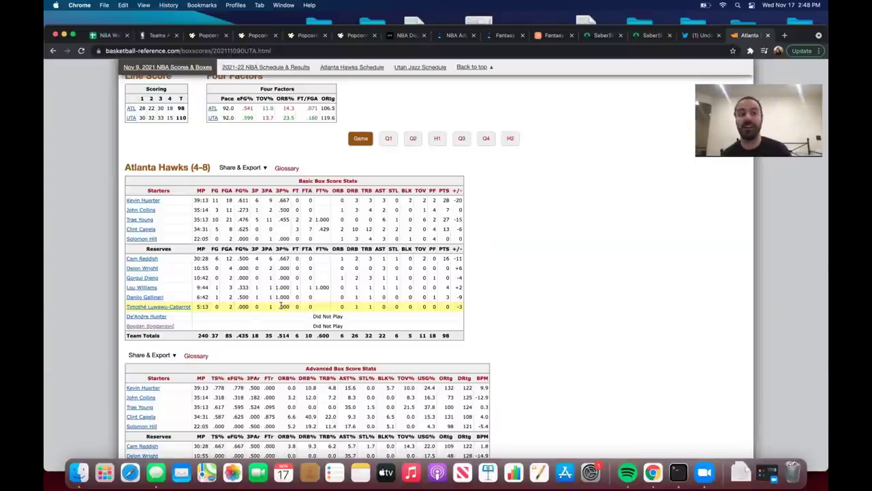
Return to SaberSim's DraftKings player pool and set Cam Reddish's projection to 22.
click(595, 35)
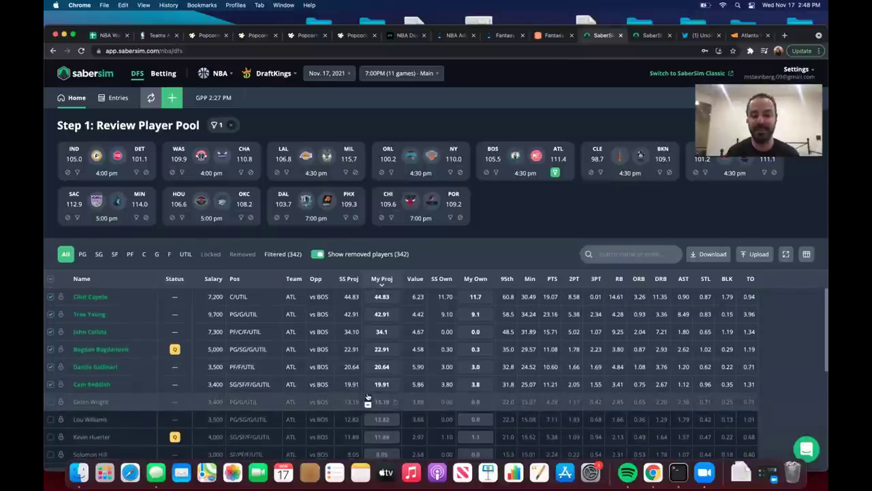
drag(207, 384, 225, 385)
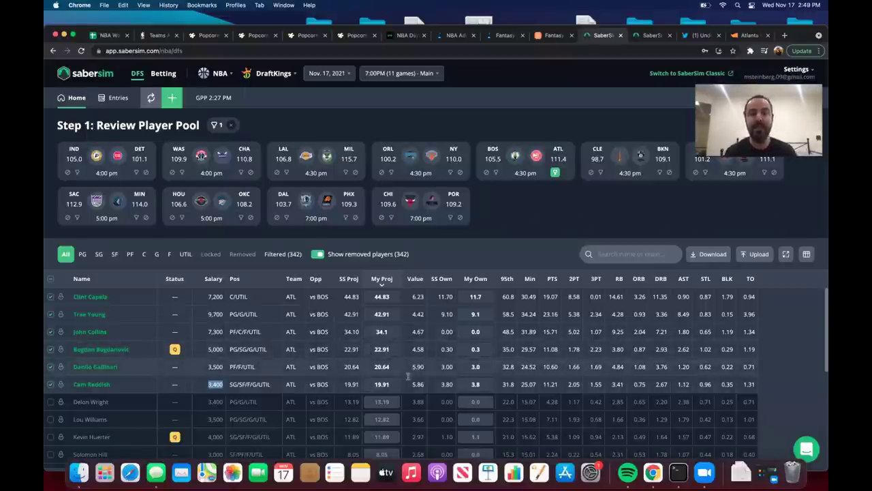
click(368, 383)
text(22)
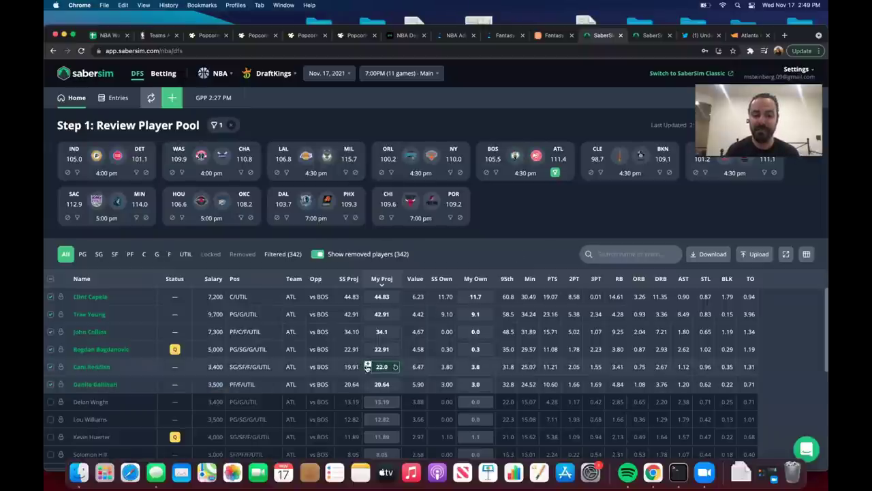
click(368, 364)
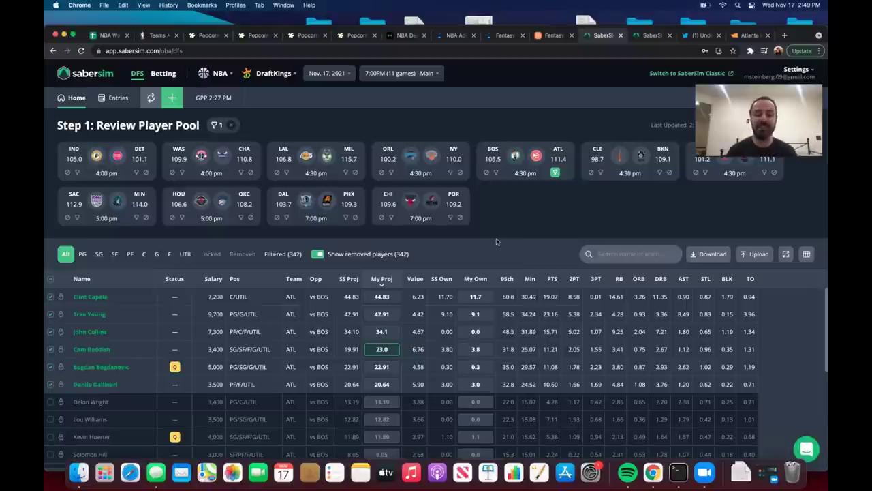
click(367, 348)
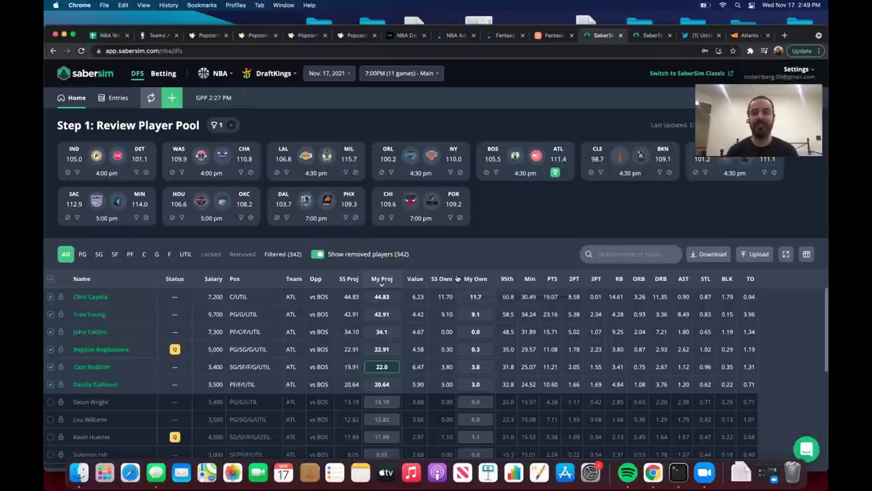
Check the Basketball Monster news, close the old game flows and open PopcornMachine's game flow for Portland's November 15 game against Toronto.
click(548, 35)
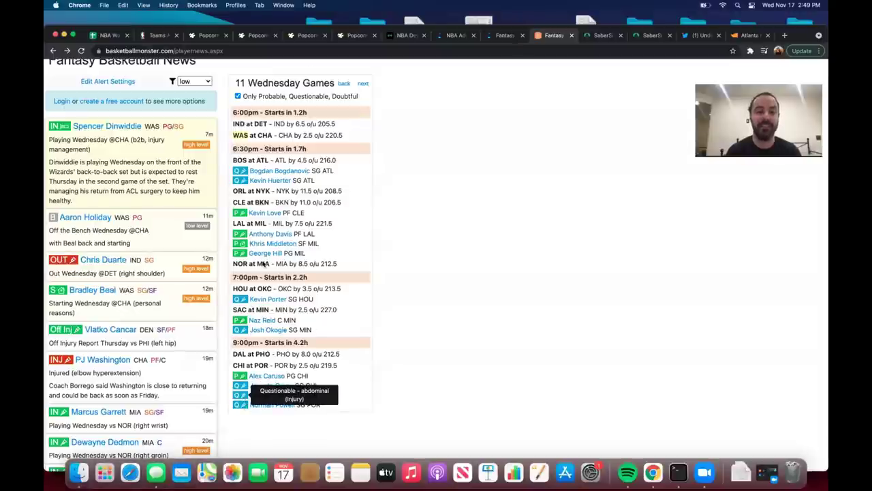
click(275, 34)
click(277, 39)
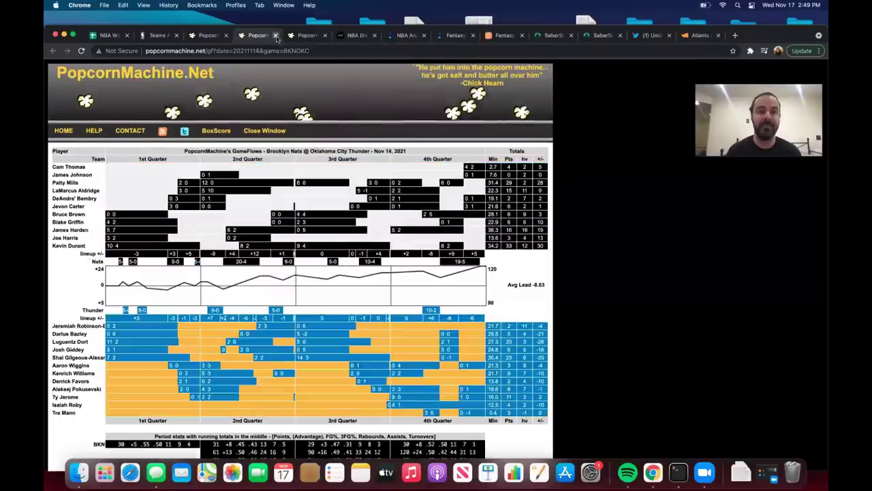
click(276, 36)
click(276, 35)
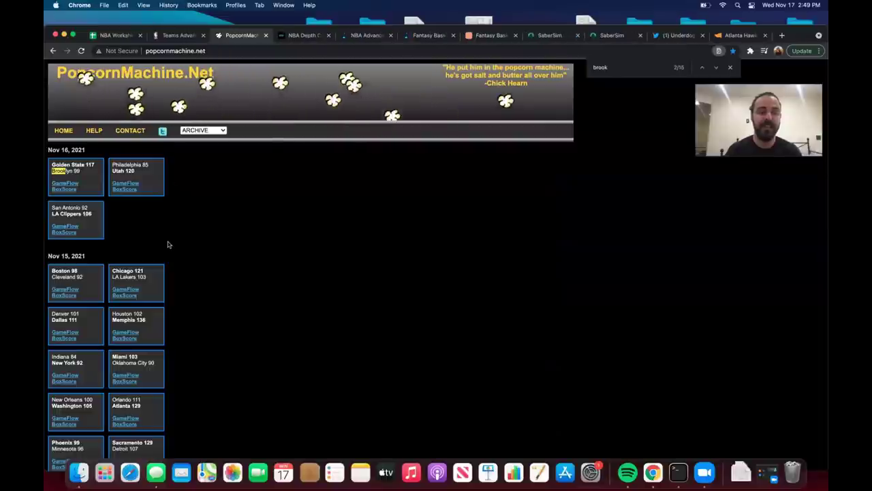
text(port)
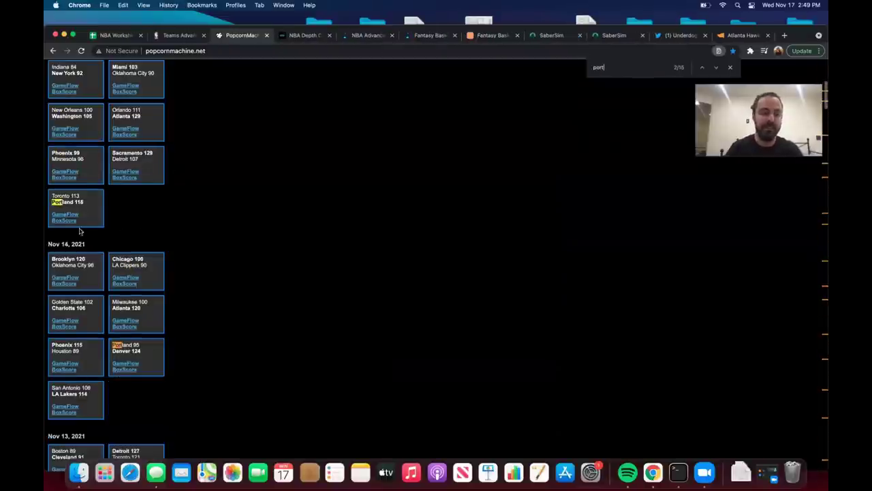
click(74, 217)
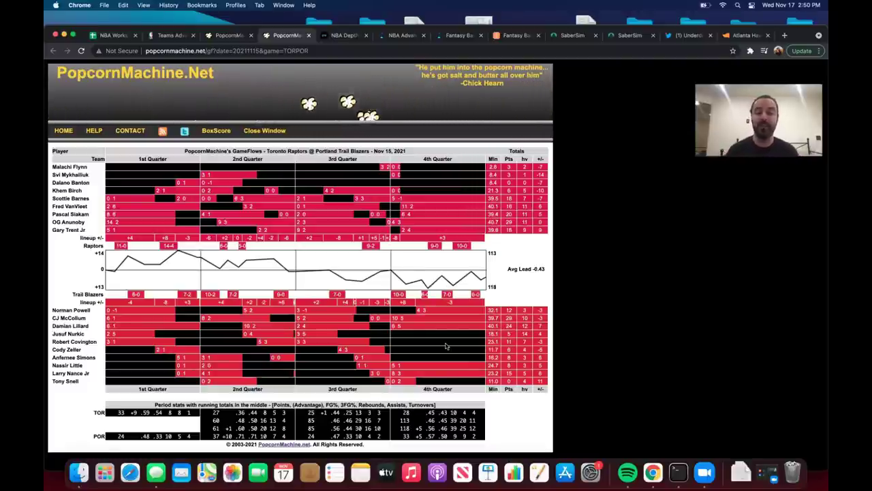
Filter SaberSim's DraftKings player pool to Portland instead of Atlanta and set CJ McCollum's projection to 37.
click(573, 36)
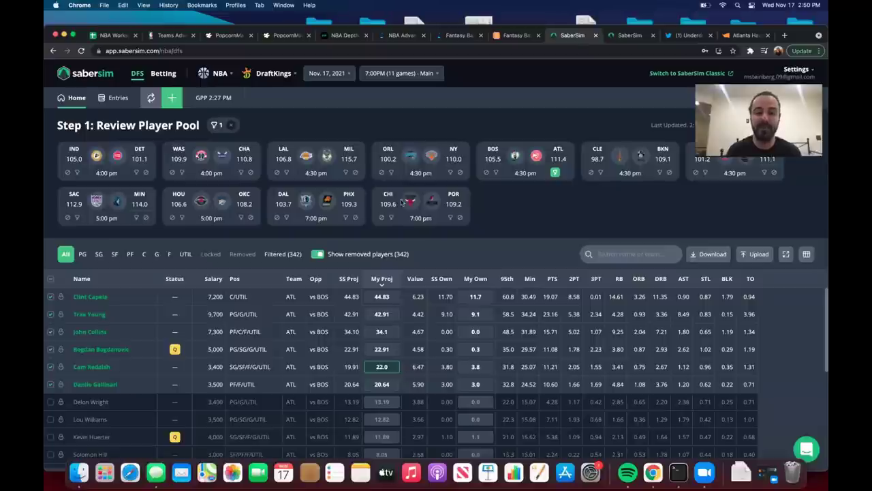
click(449, 217)
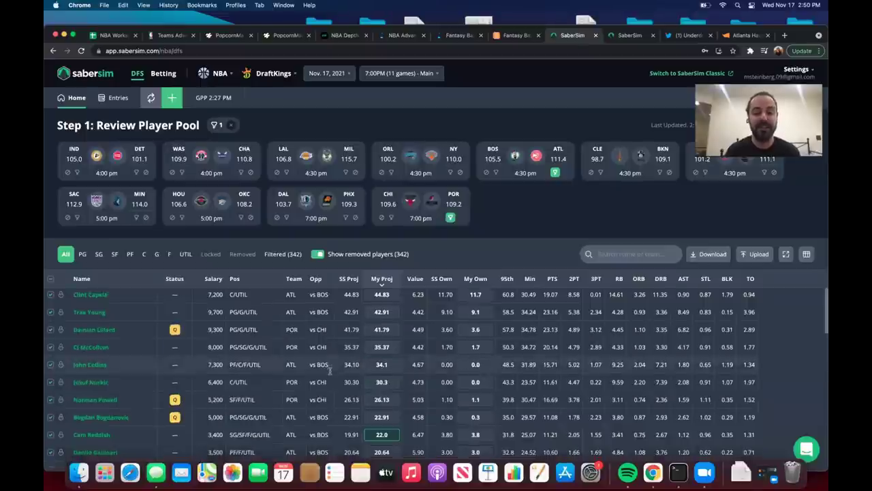
click(554, 173)
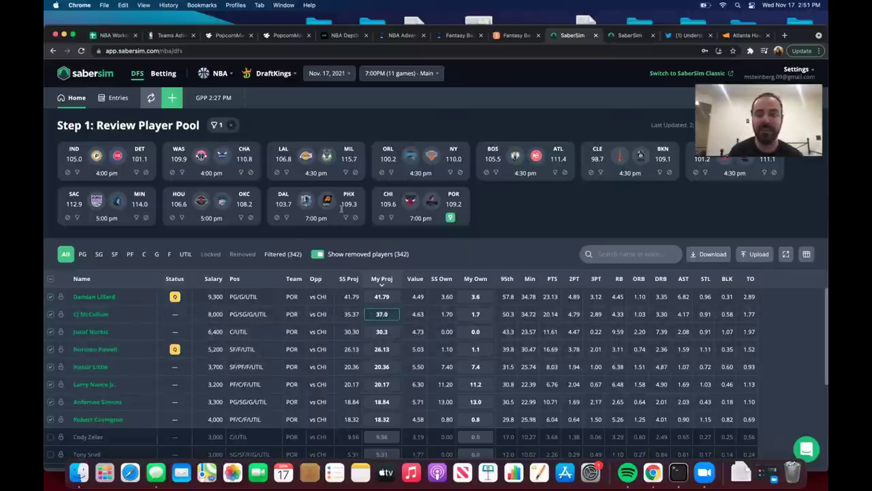
Switch to SaberSim's FanDuel player pool, filter it to Atlanta and set Cam Reddish's projection to 22.
key(ctrl+Tab)
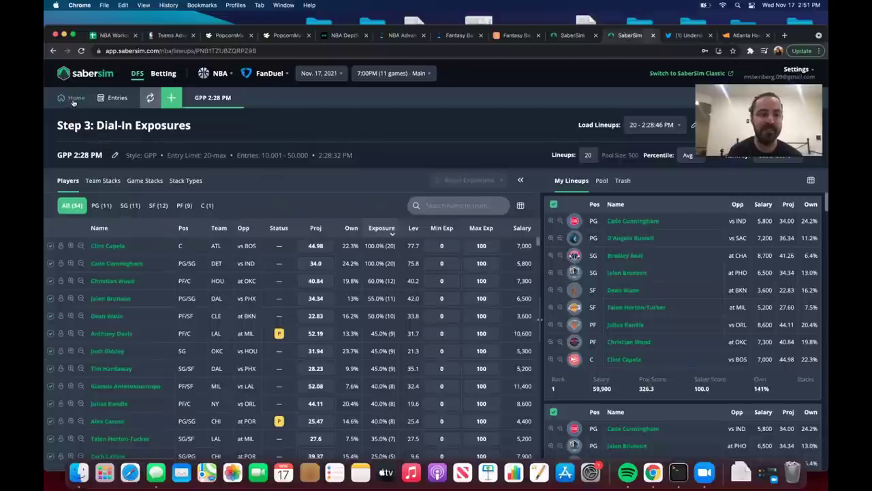
click(75, 98)
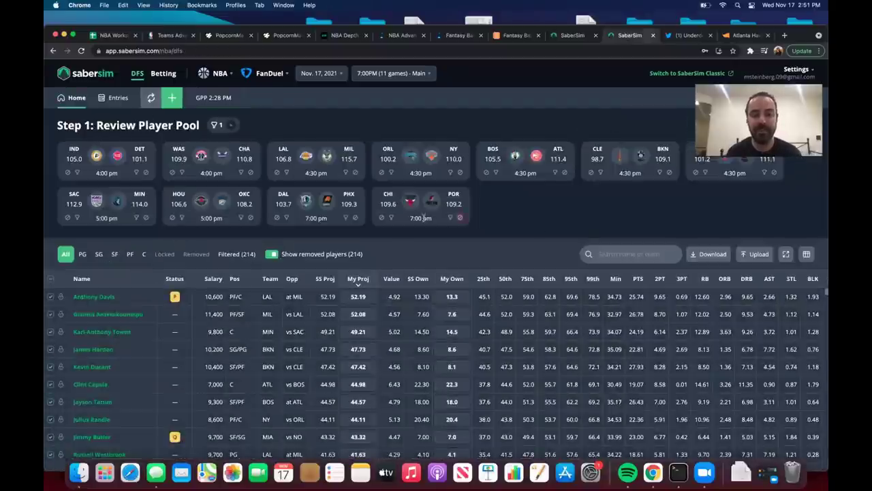
click(555, 172)
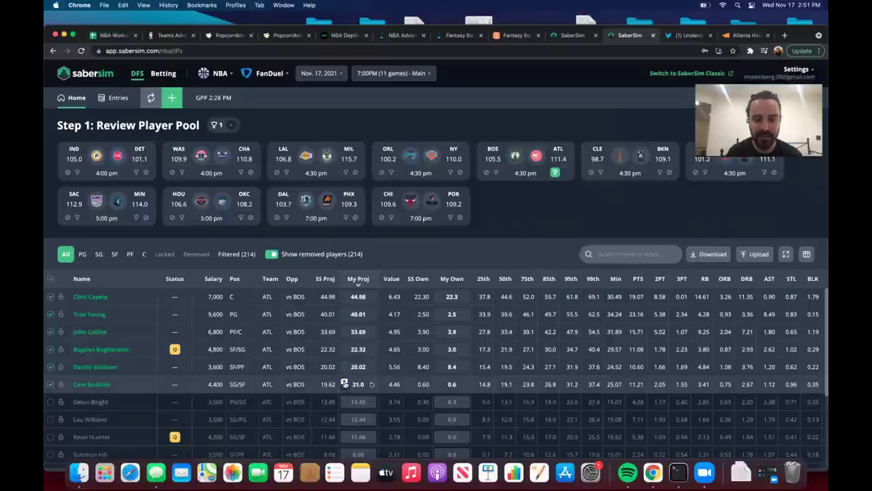
click(345, 382)
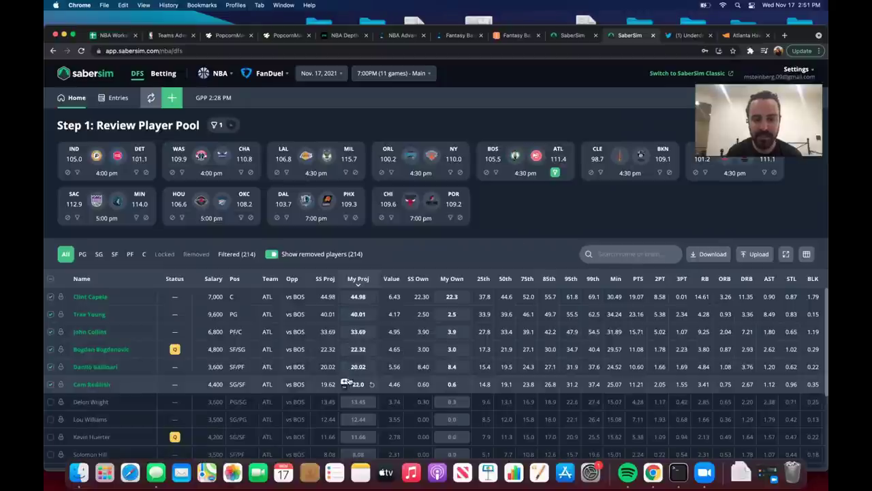
Filter the FanDuel player pool to Portland instead of Atlanta and set CJ McCollum's projection to 36.
click(450, 218)
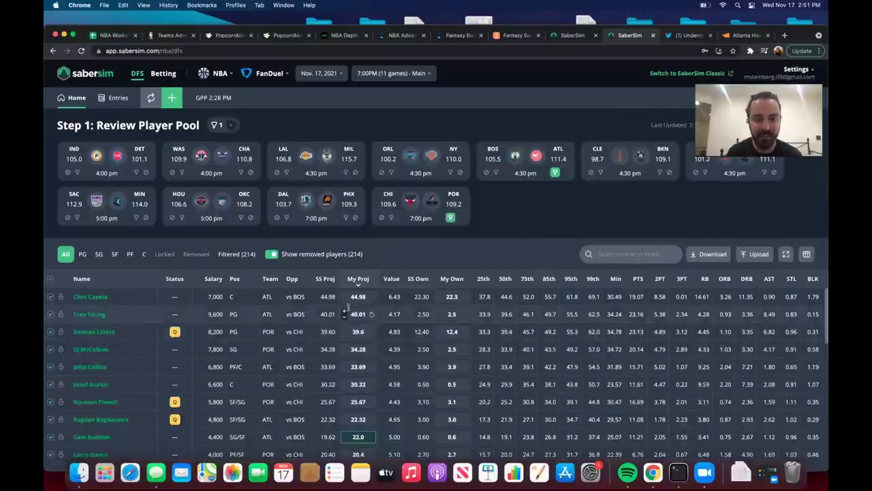
click(554, 172)
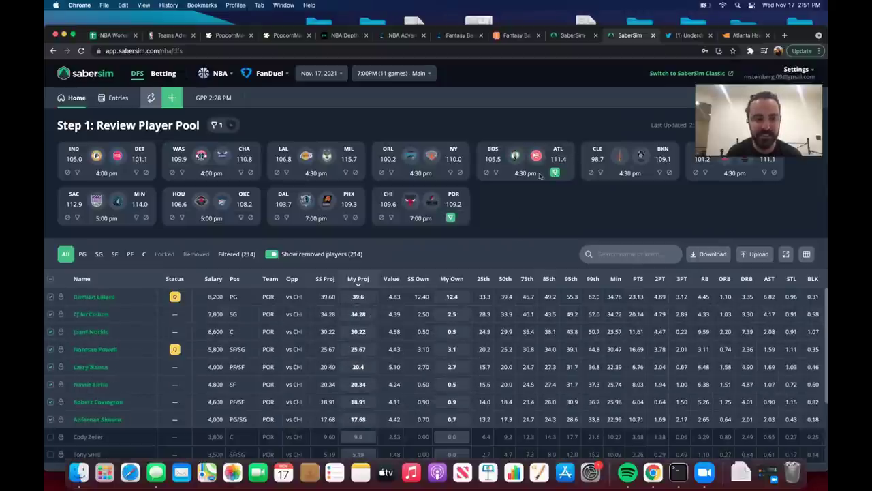
click(344, 314)
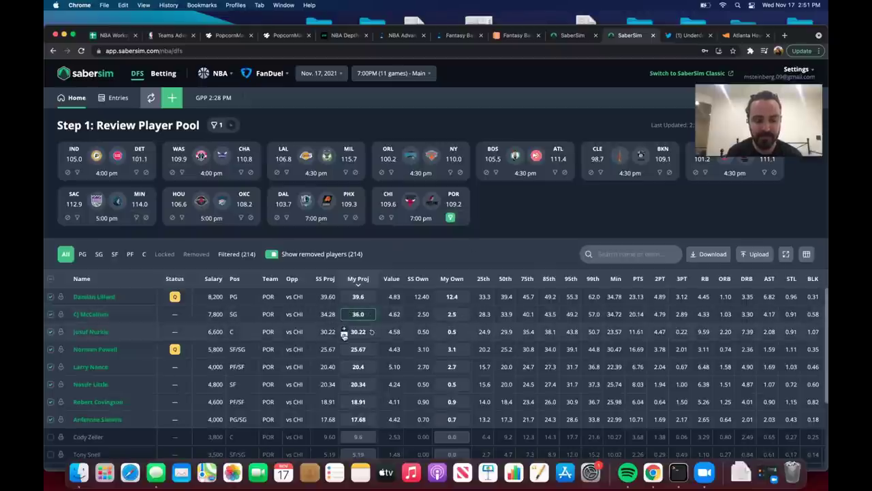
Set the FanDuel projections of Nassir Little to 21 and Anfernee Simons to 19.
click(344, 383)
text(21)
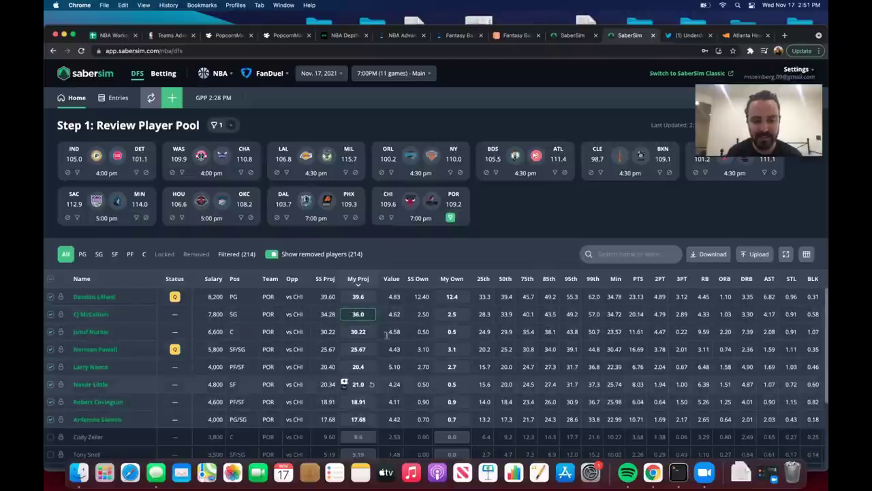
scroll(389, 360, down, 1)
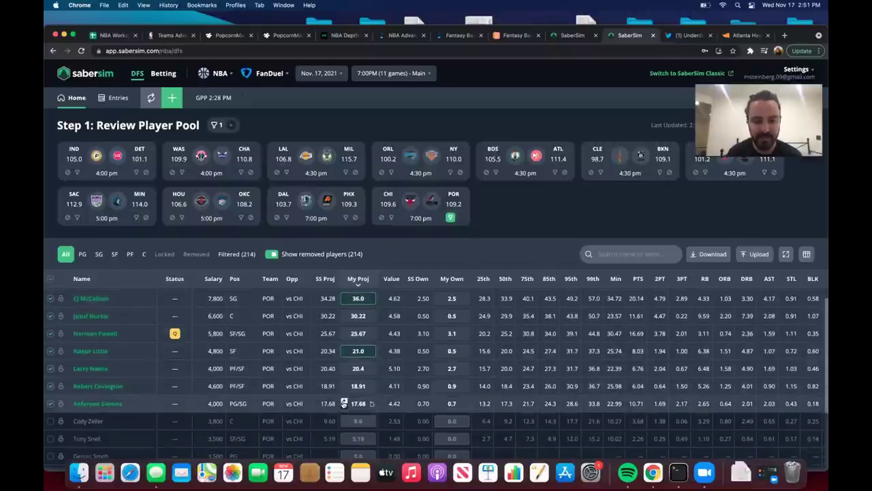
click(344, 403)
text(19)
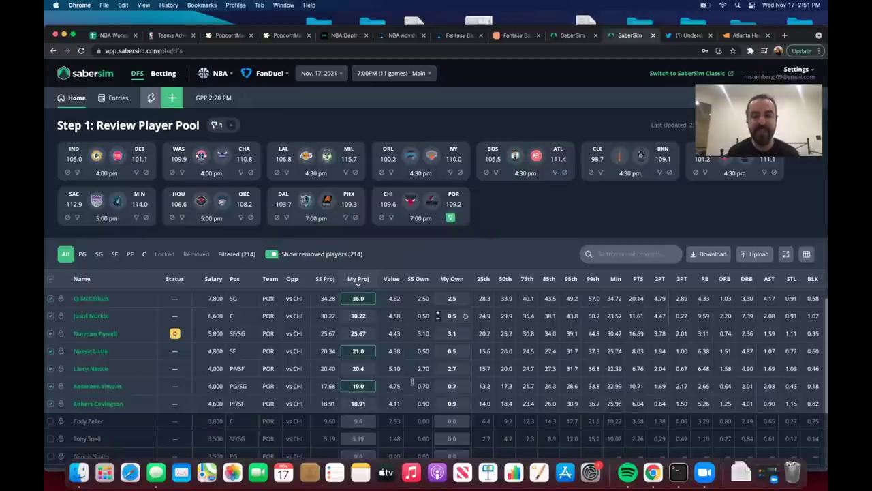
key(Return)
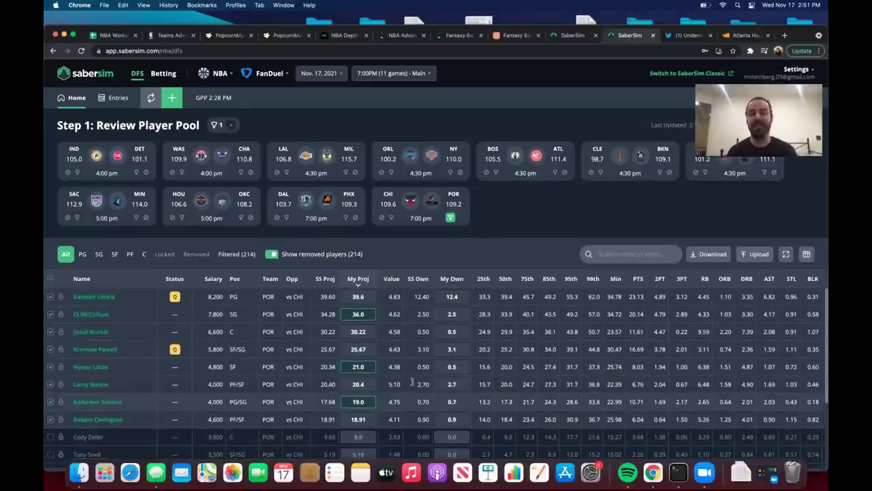
Return to the DraftKings player pool and set Nassir Little's projection to 22.
click(555, 38)
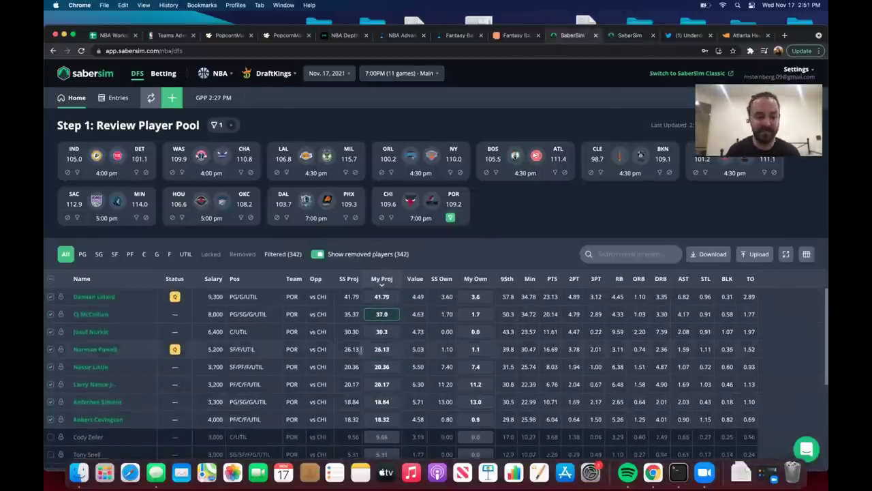
click(380, 367)
text(22)
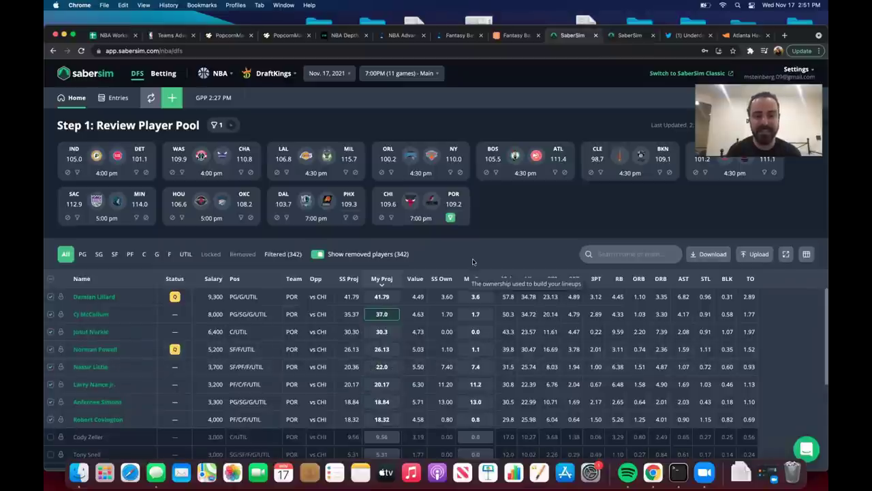
Set Anfernee Simons's projection to 21 in the DraftKings player pool.
key(Return)
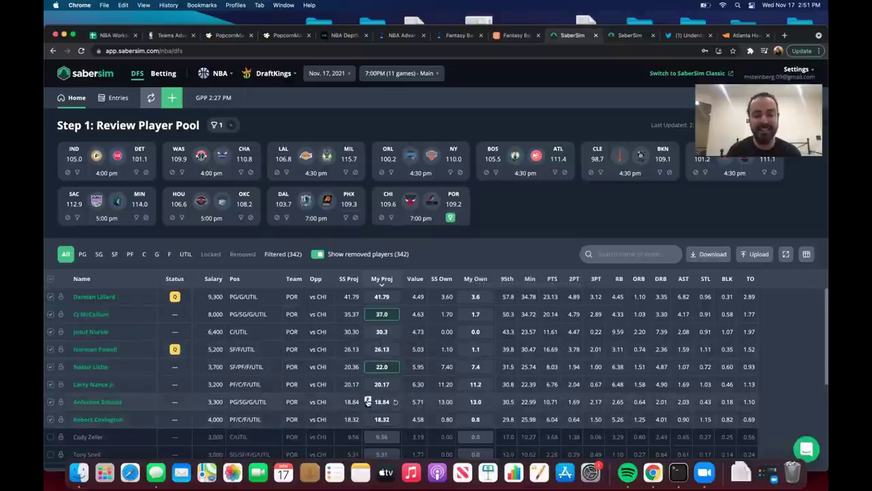
text(21)
key(Return)
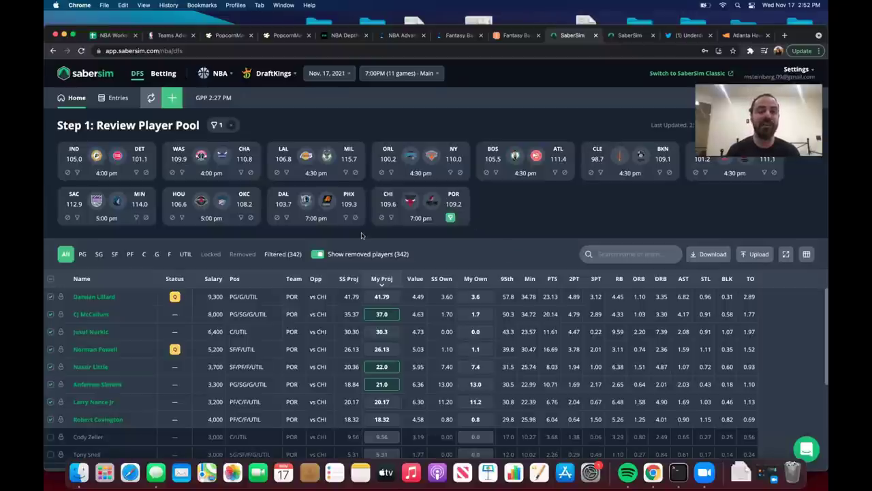
Check Basketball Monster's injury list and open the GameFlow of Houston's November 15 game at Memphis on PopcornMachine.
click(514, 37)
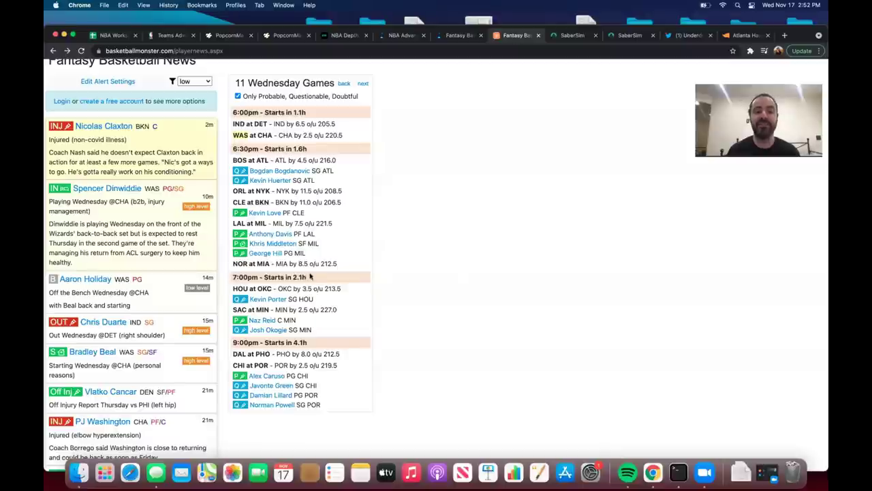
mouse_move(243, 298)
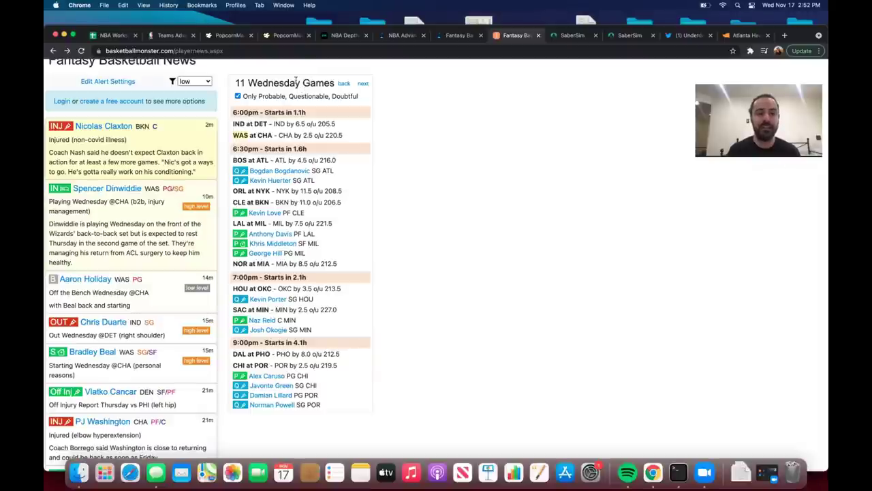
click(287, 35)
click(309, 35)
click(238, 35)
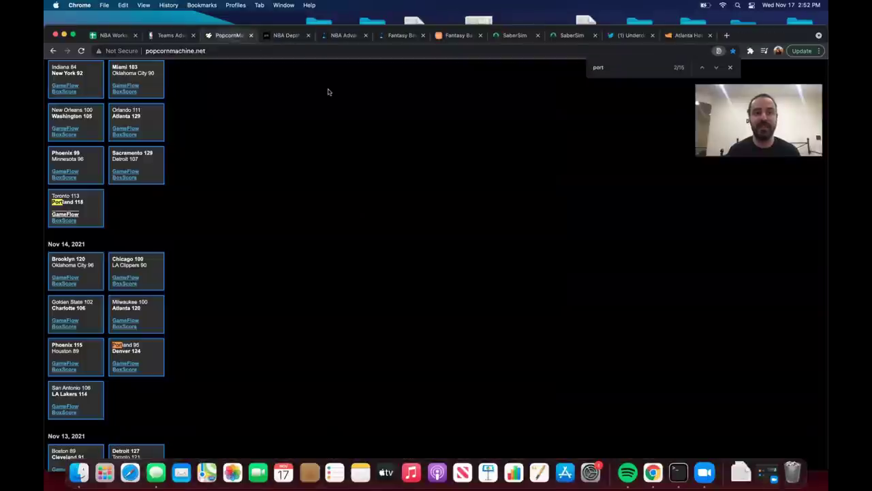
key(super+f)
text(hou)
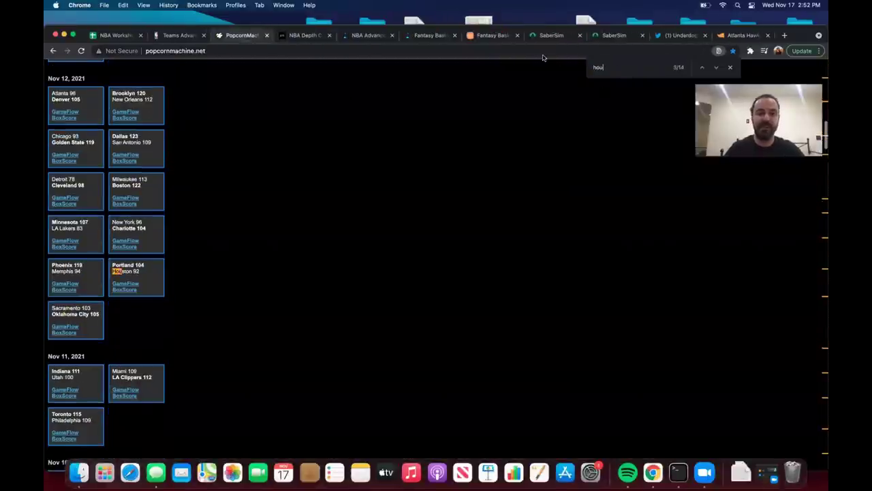
click(701, 67)
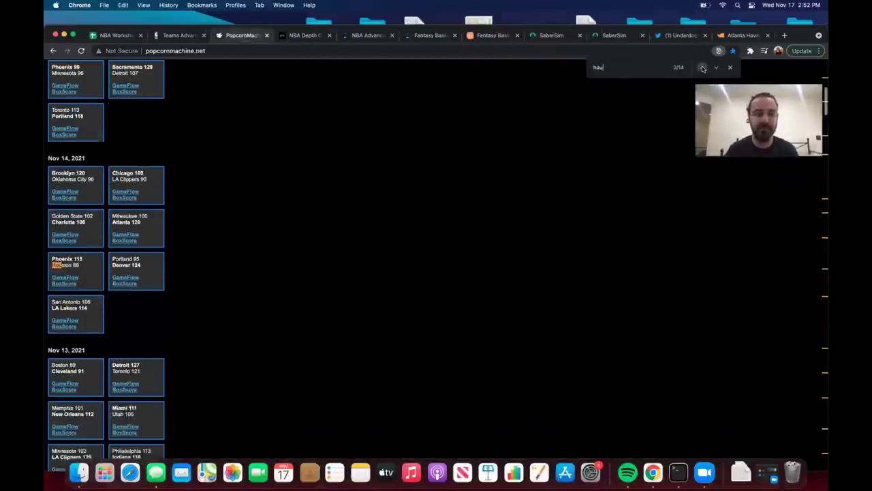
click(702, 66)
click(129, 283)
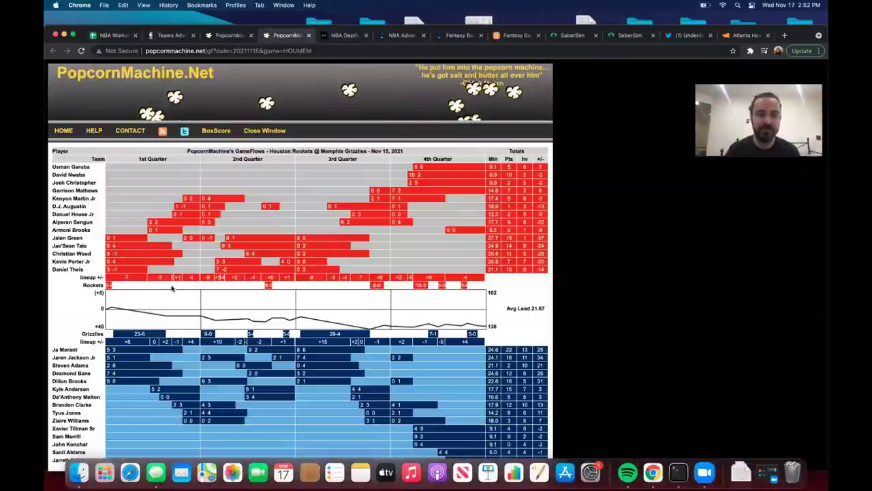
mouse_move(234, 278)
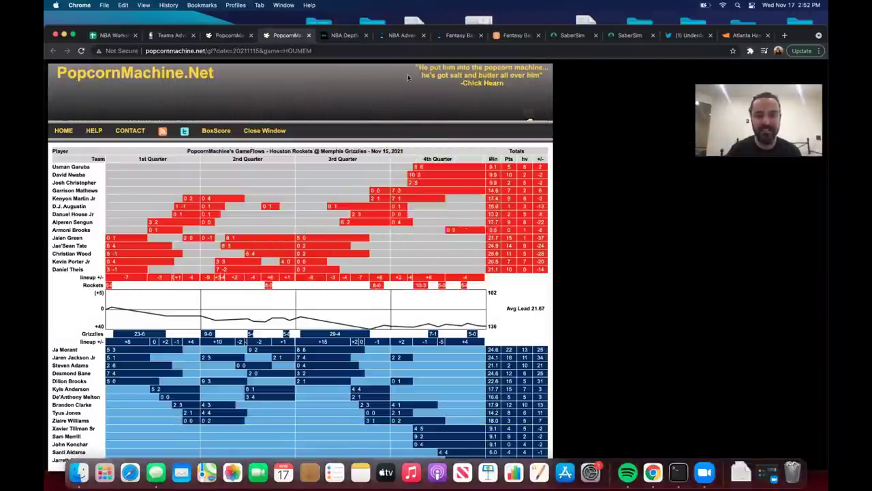
Switch FantasyLabs' NBA On/Off Court tool to the Houston Rockets with Christian Wood, Jae'Sean Tate and Jalen Green on court.
click(404, 35)
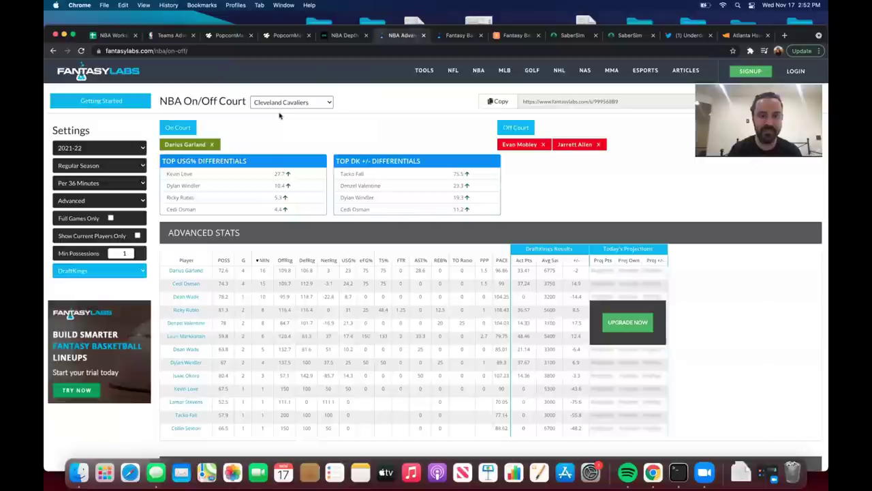
click(278, 107)
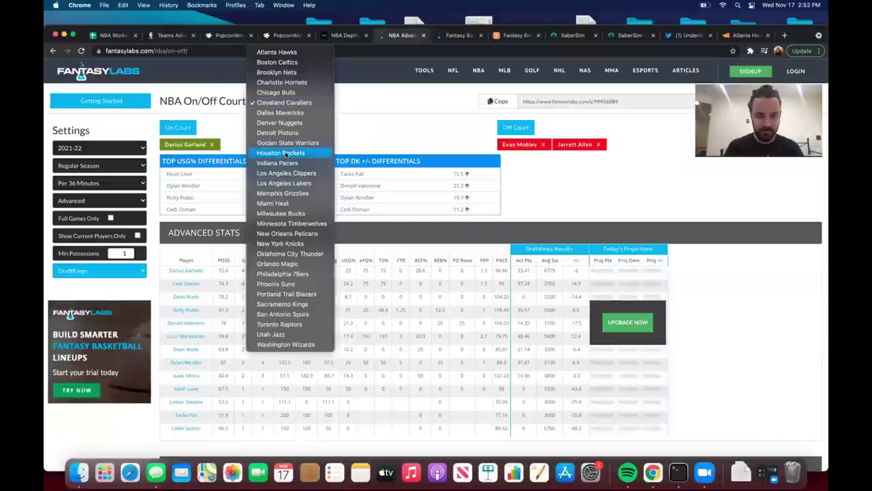
click(280, 154)
click(186, 128)
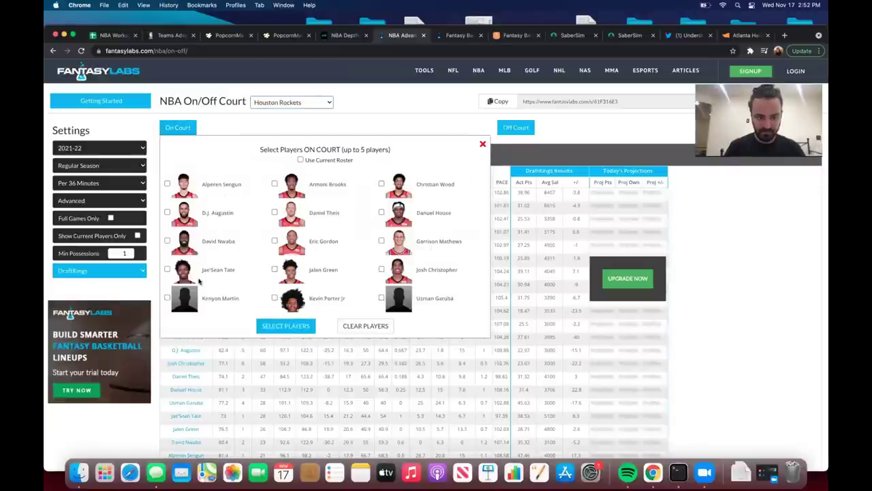
click(167, 270)
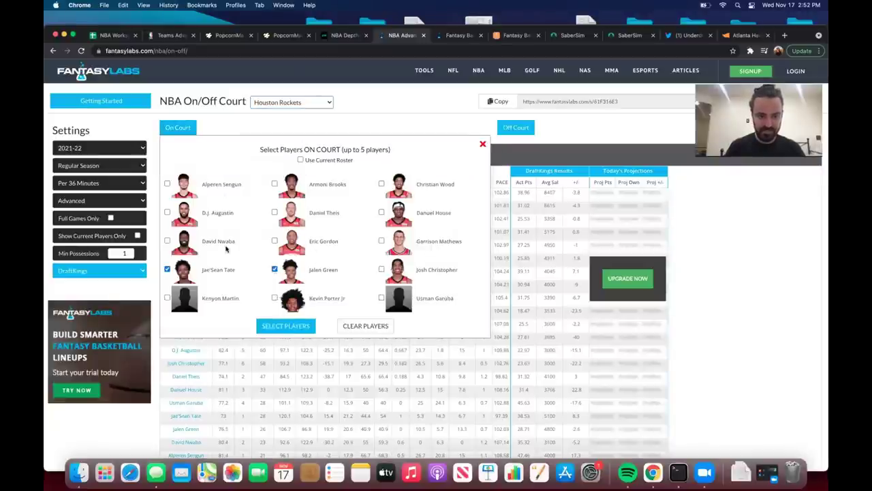
click(381, 184)
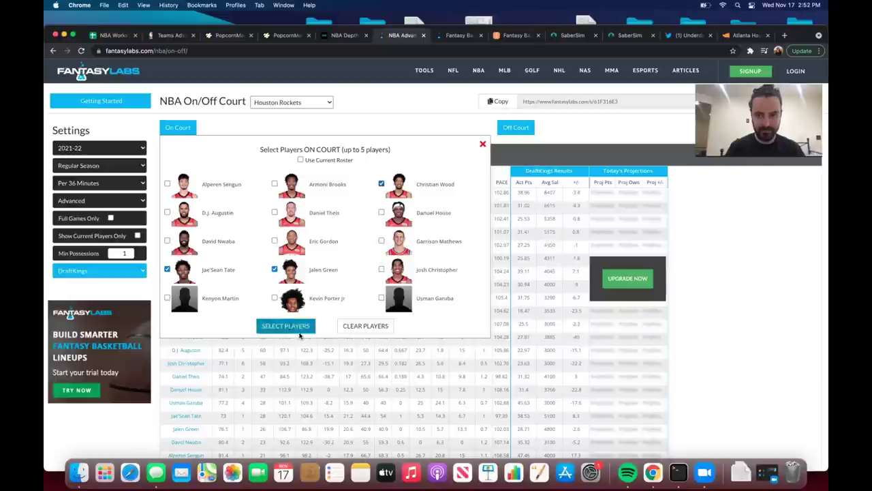
click(301, 325)
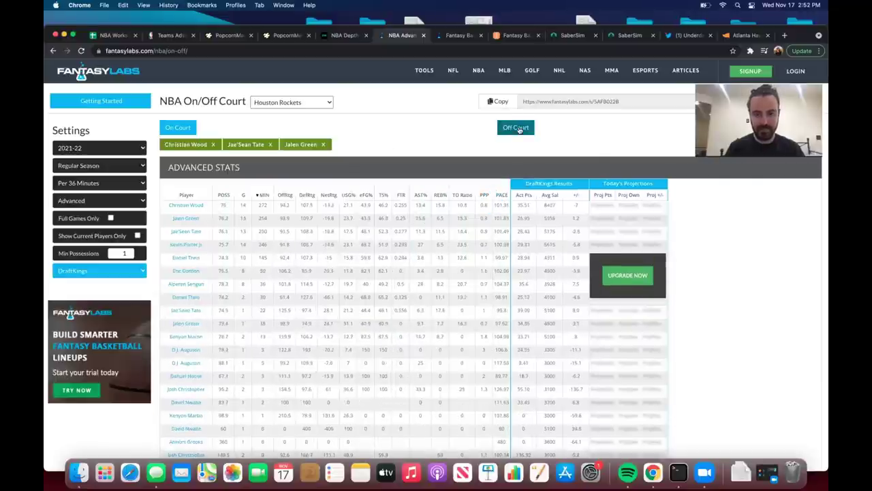
Add Kevin Porter Jr as the off-court player in the Rockets on/off comparison.
click(516, 127)
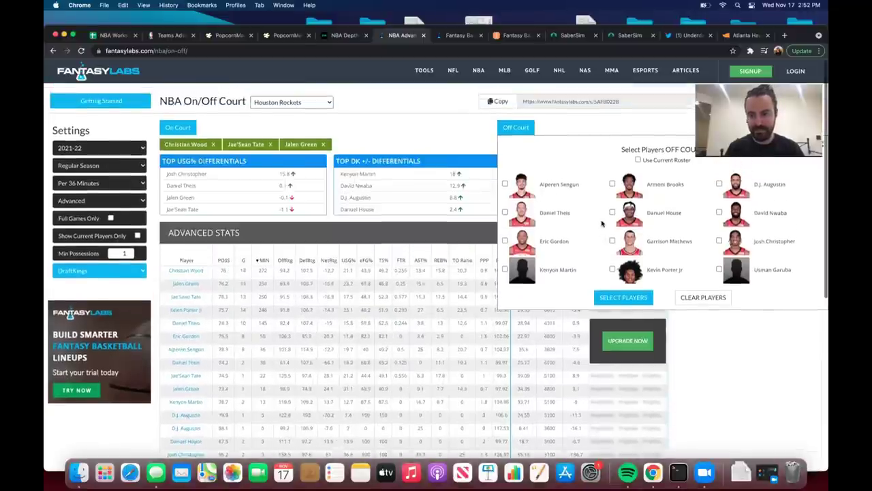
click(612, 269)
click(613, 297)
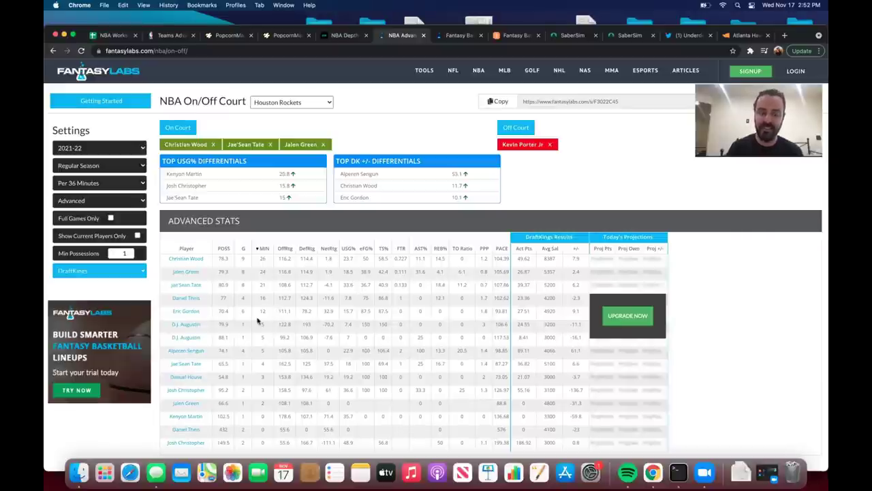
Look up Eric Gordon on Basketball Reference and examine his per-game statistics.
click(746, 35)
scroll(477, 136, up, 10)
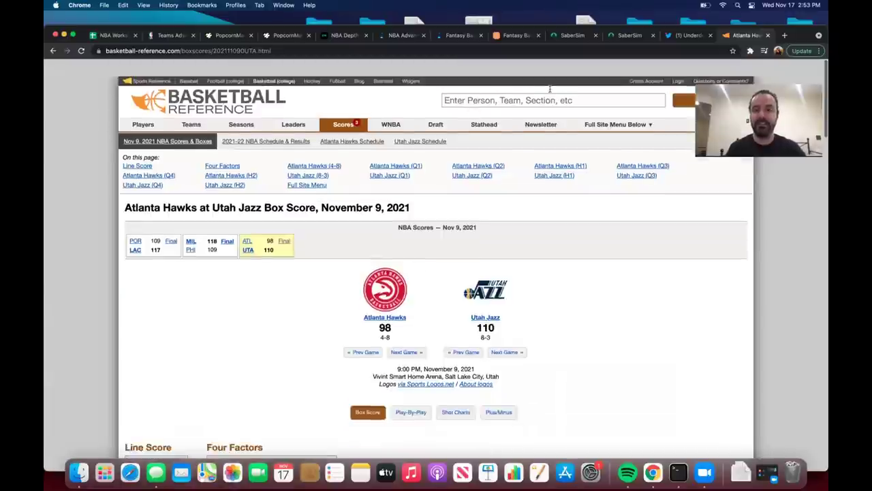
scroll(549, 89, down, 1)
click(549, 89)
text(eric)
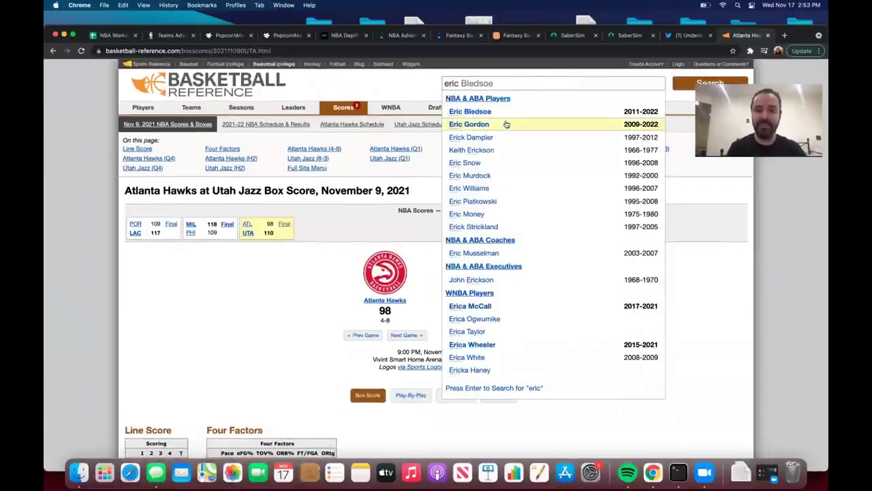
click(507, 124)
scroll(423, 177, down, 10)
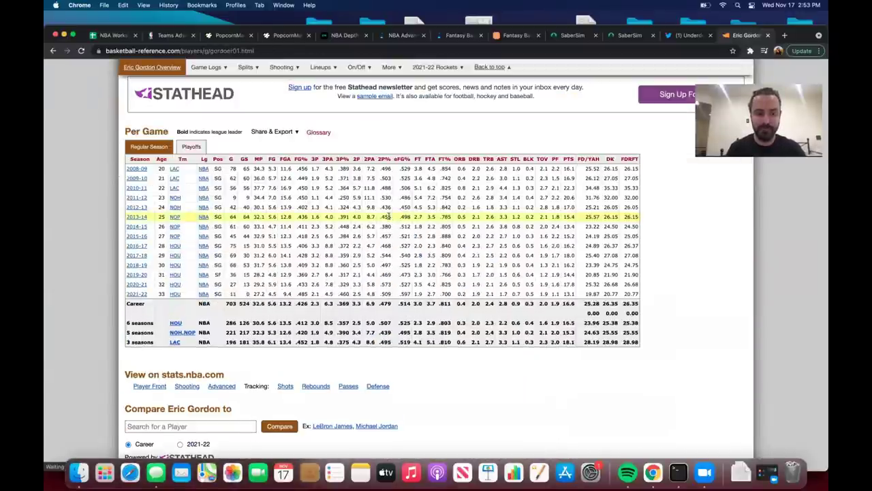
Look up D.J. Augustin on Basketball Reference and examine his per-game statistics.
scroll(387, 216, up, 10)
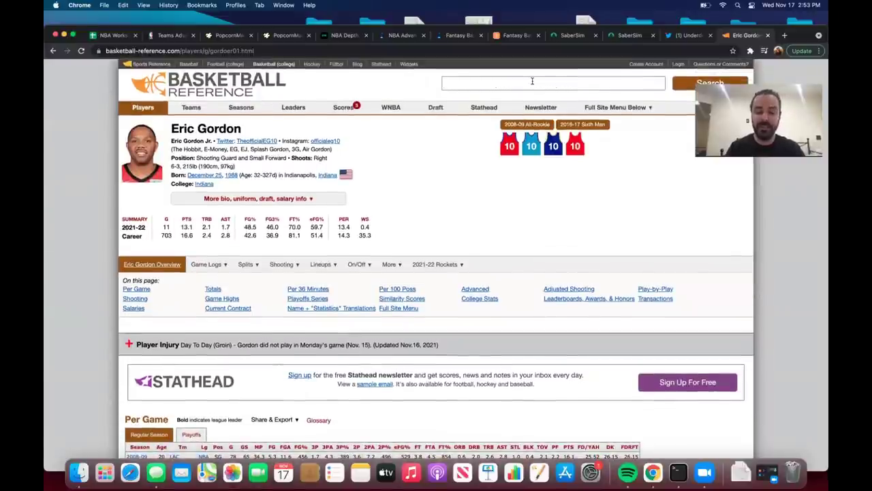
text(aug)
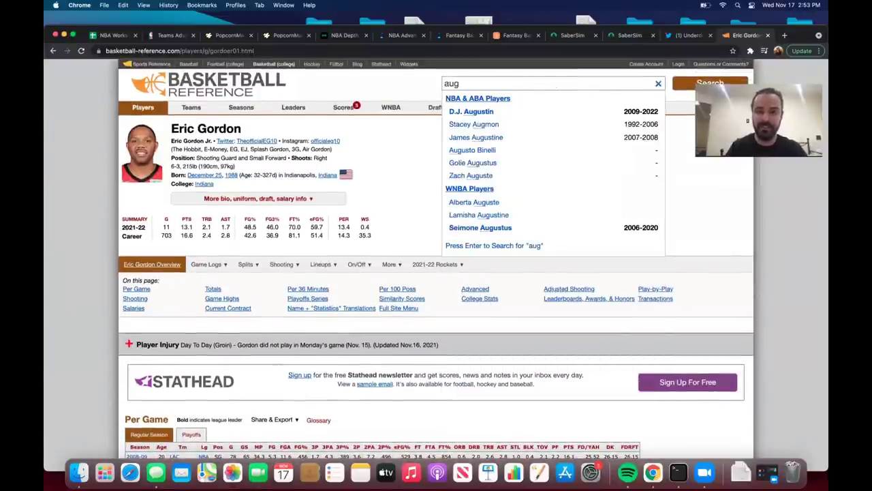
click(518, 111)
scroll(457, 192, down, 5)
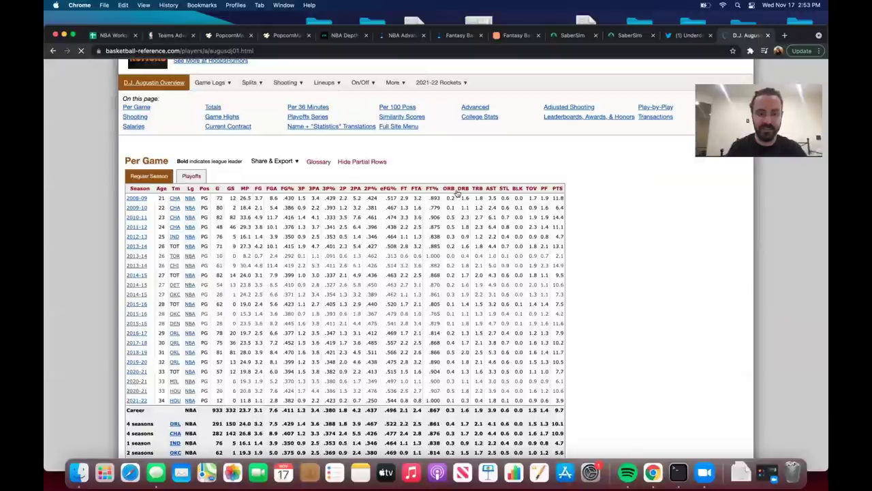
Return to SaberSim's DraftKings player pool and filter it to Houston instead of Portland.
click(451, 34)
click(399, 35)
click(349, 37)
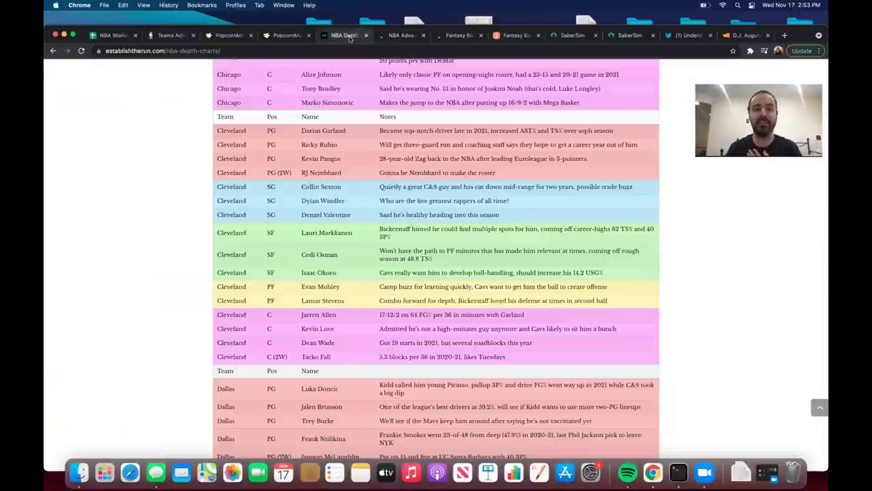
click(573, 35)
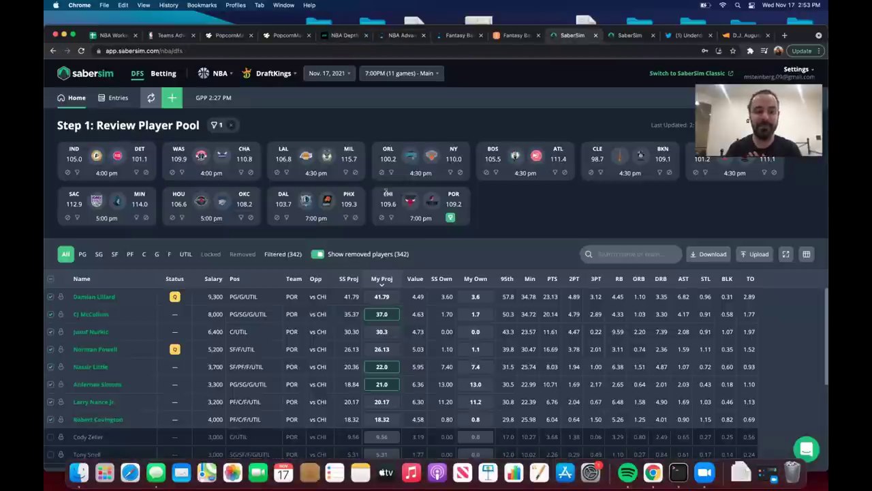
click(450, 218)
click(182, 217)
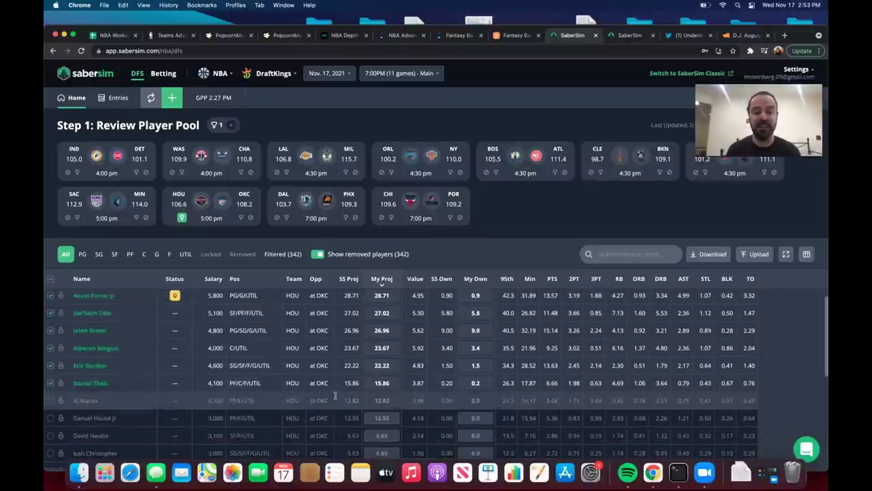
Review Houston's player projections and set Eric Gordon's DraftKings projection to 24.
scroll(337, 399, down, 3)
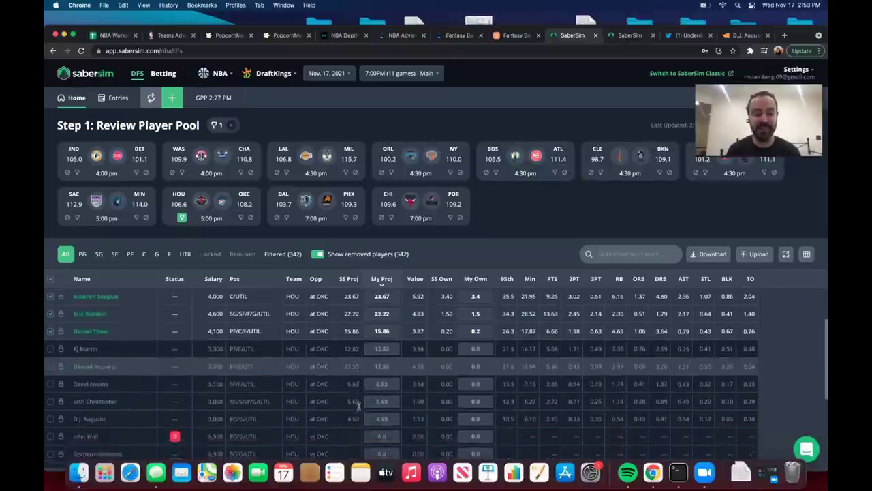
scroll(363, 406, up, 3)
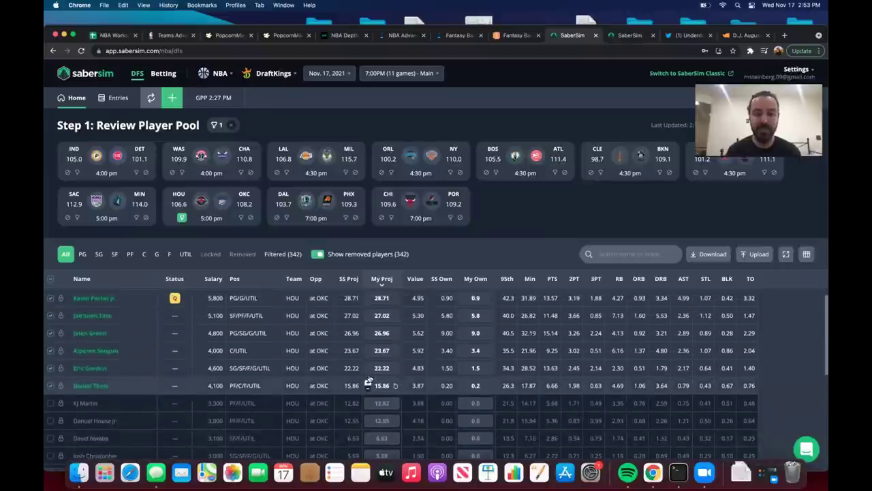
scroll(368, 380, up, 1)
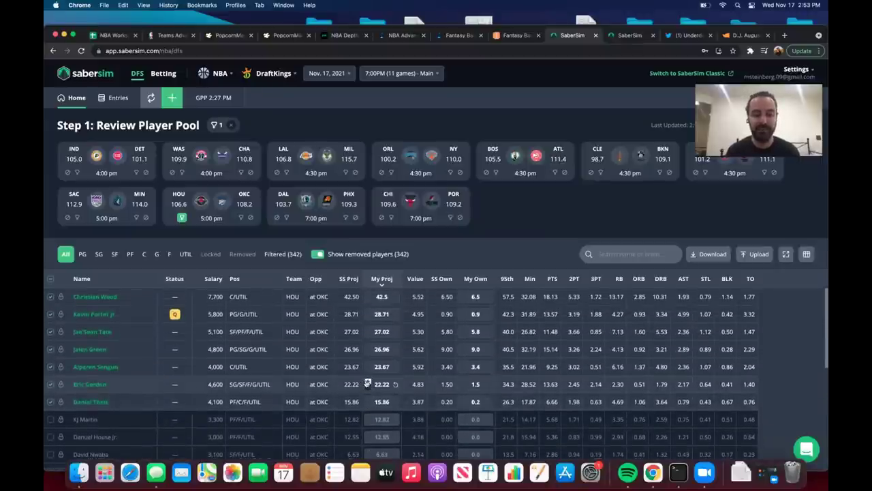
double_click(368, 384)
text(23.0)
key(Return)
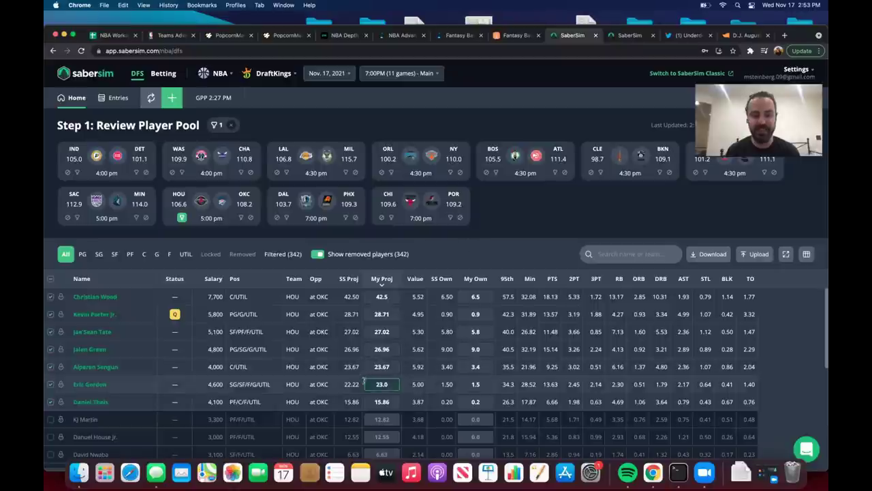
key(Up)
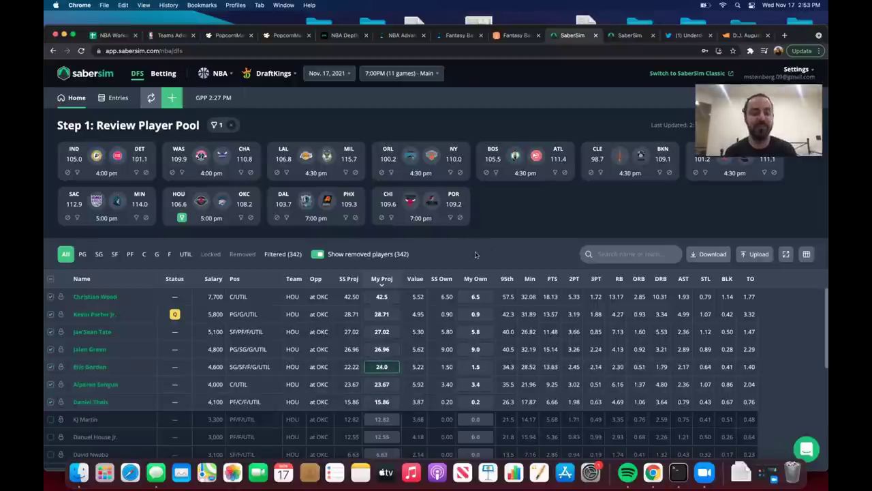
Set Jalen Green's projection to 28 in the DraftKings player pool.
click(368, 349)
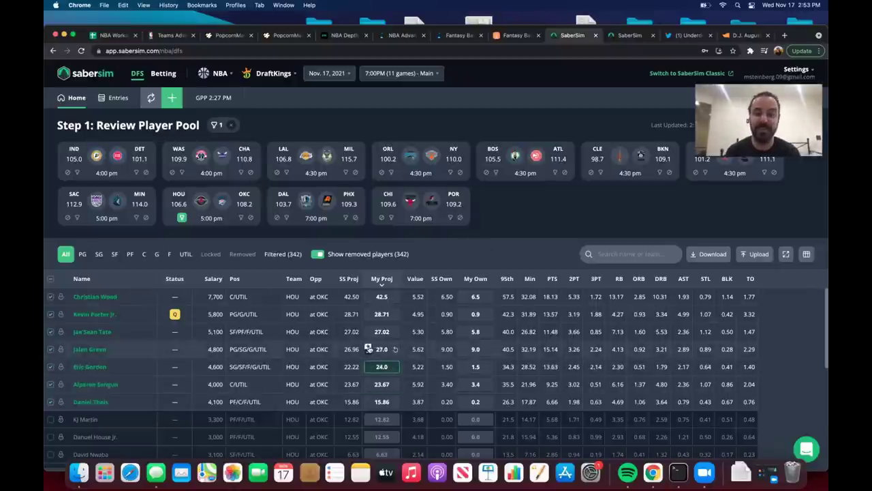
text(28)
key(Return)
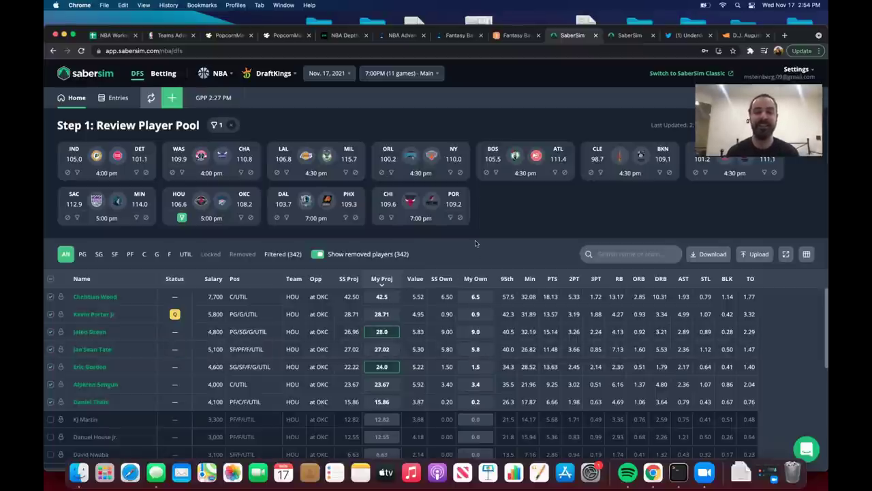
Switch to SaberSim's FanDuel player pool and filter it to Houston instead of Portland.
key(ctrl+Tab)
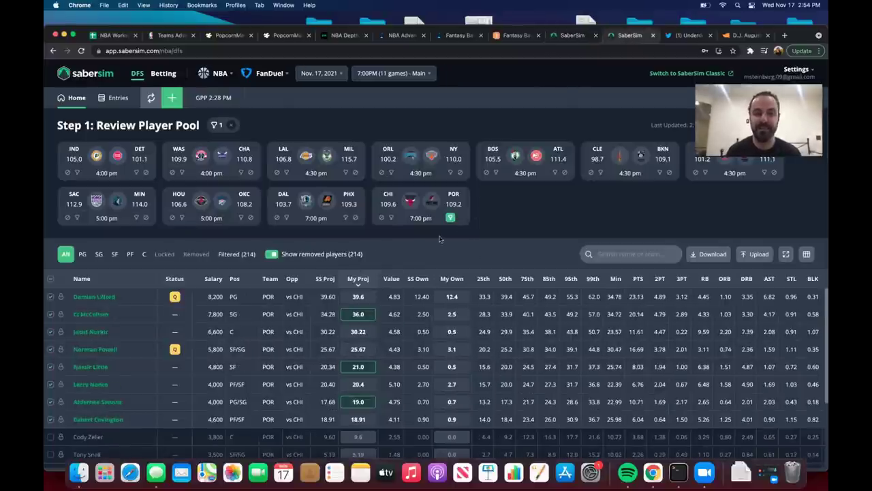
click(450, 217)
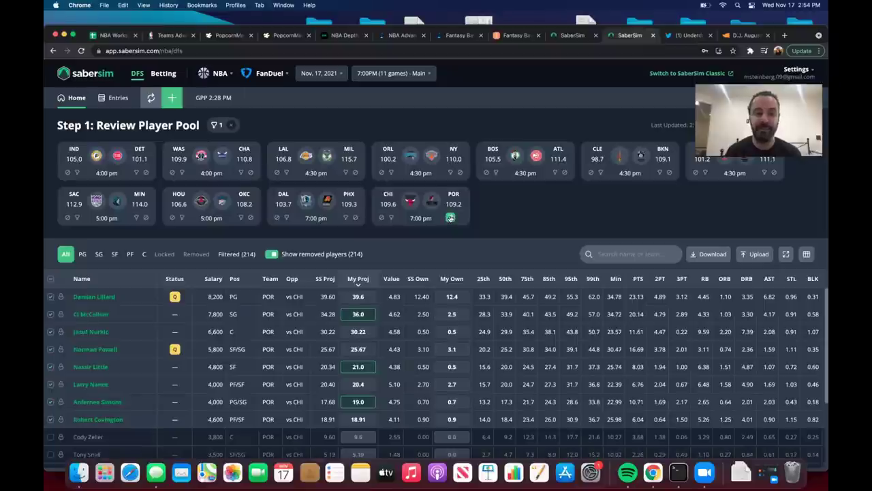
click(181, 217)
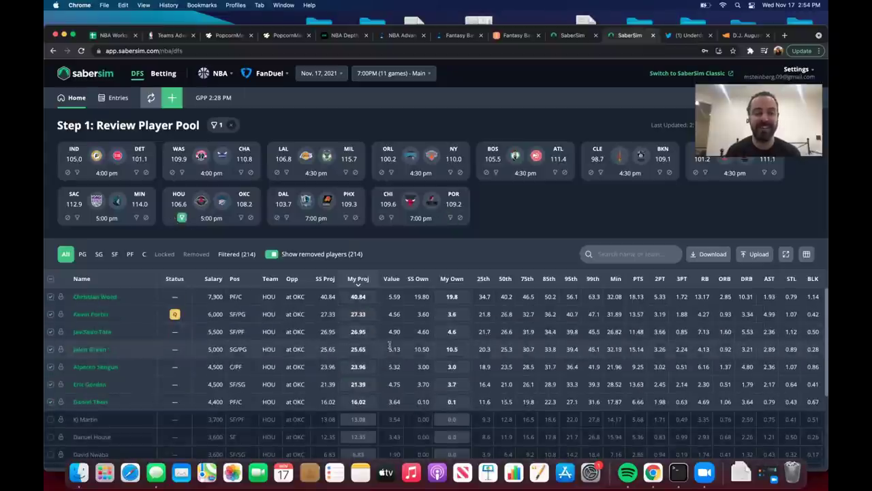
Set Jalen Green's projection to 27 and Eric Gordon's to 23 in the FanDuel player pool.
mouse_move(375, 340)
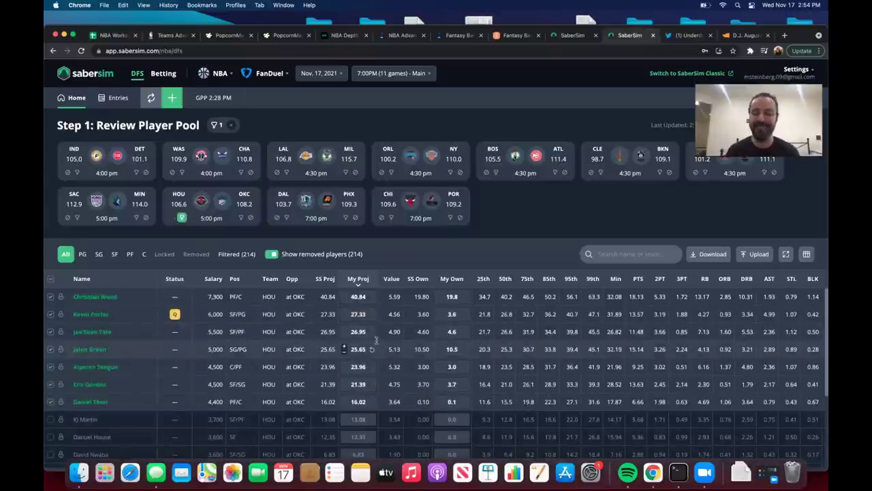
click(344, 349)
text(27.0)
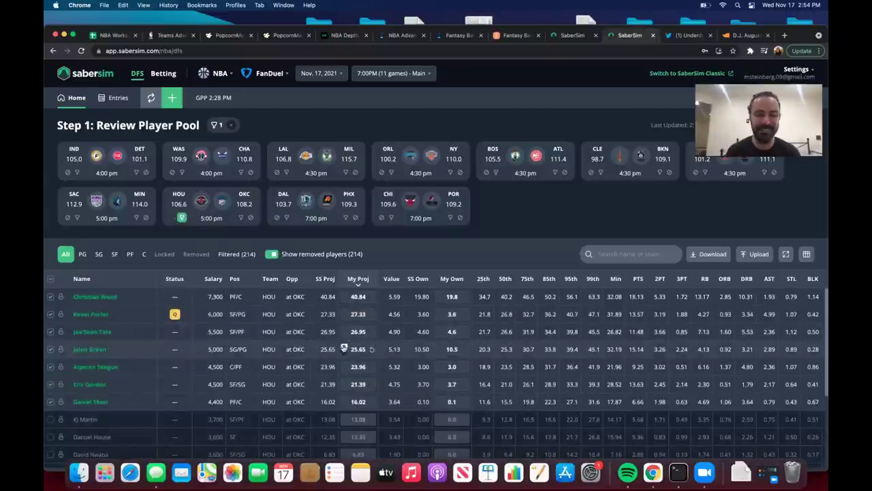
click(344, 384)
text(23)
key(Return)
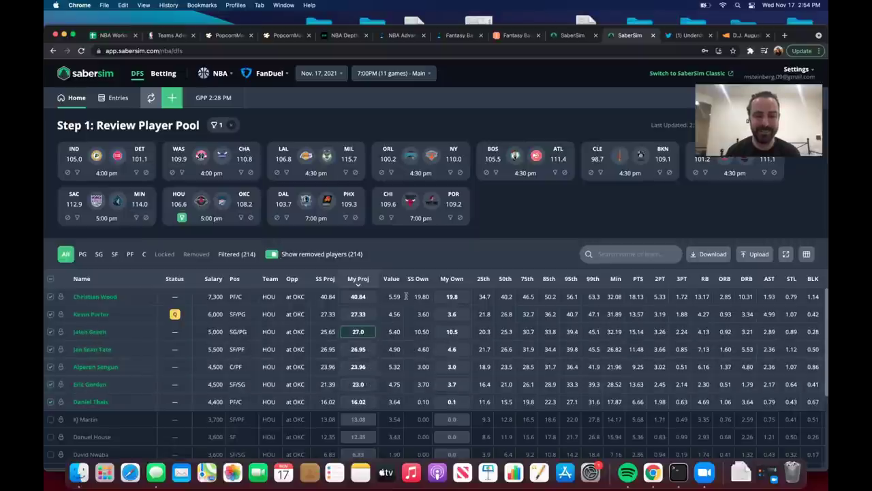
Refresh the projections in the DraftKings player pool and return to the FanDuel pool.
click(559, 35)
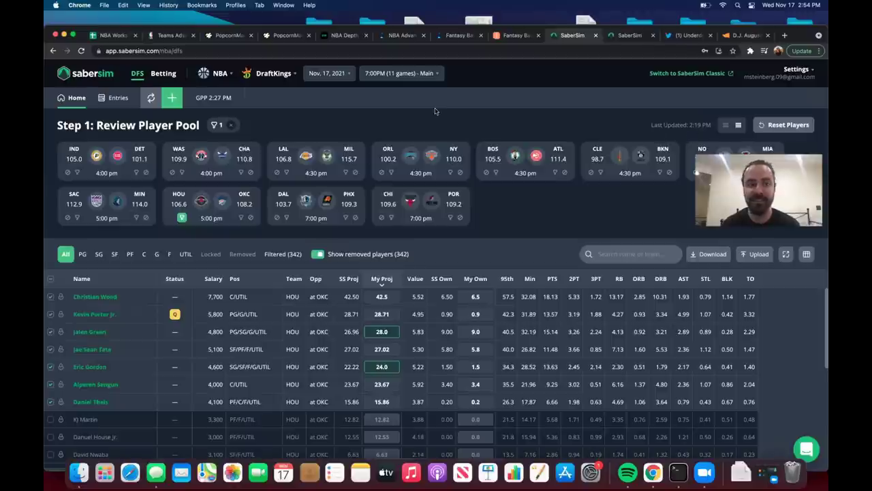
click(151, 98)
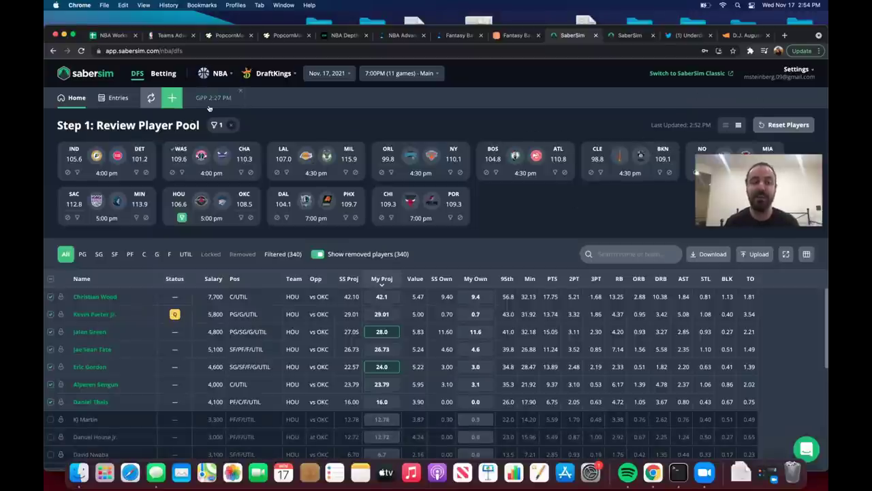
click(623, 36)
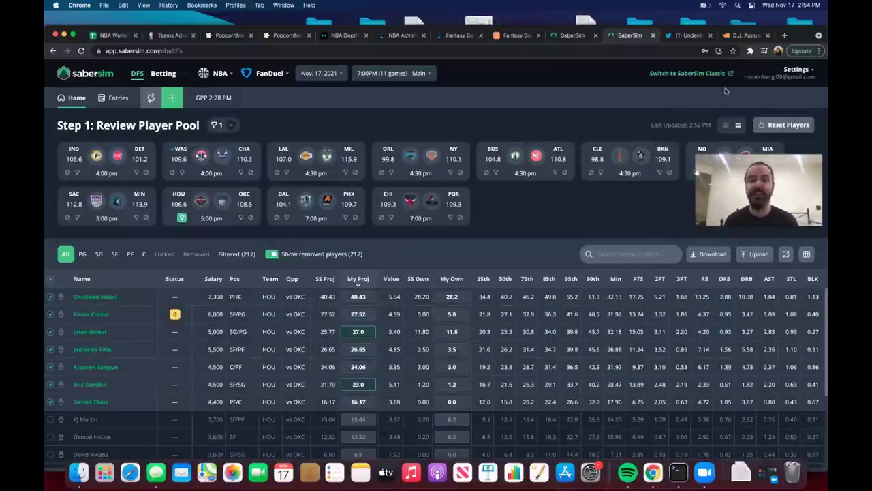
Check the NBA Worksheet, then open the GPP 2:27 PM lineup build in the DraftKings SaberSim.
click(112, 35)
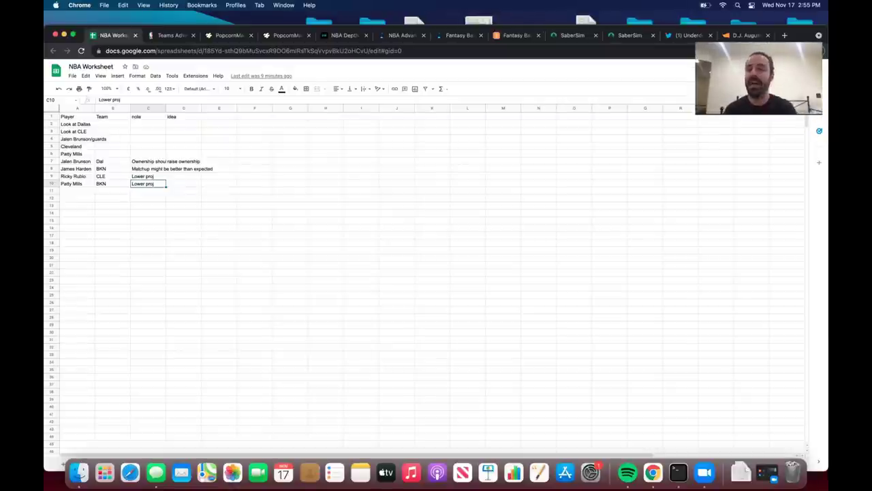
click(571, 35)
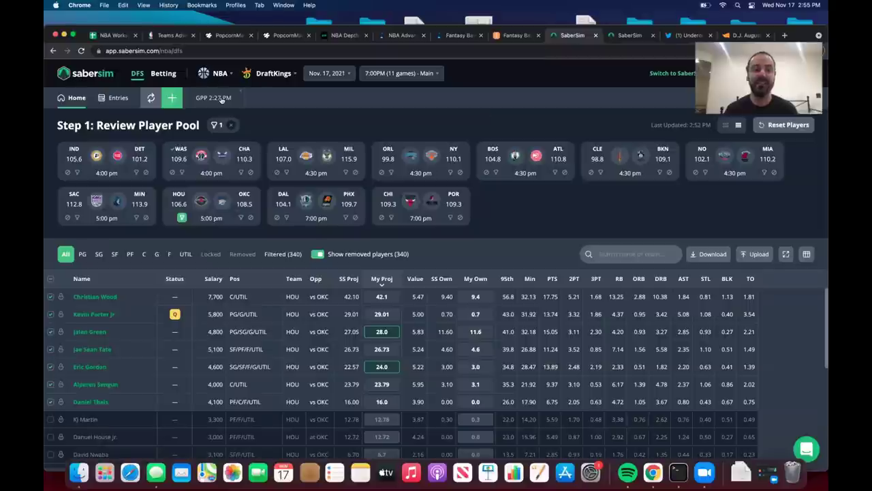
click(222, 99)
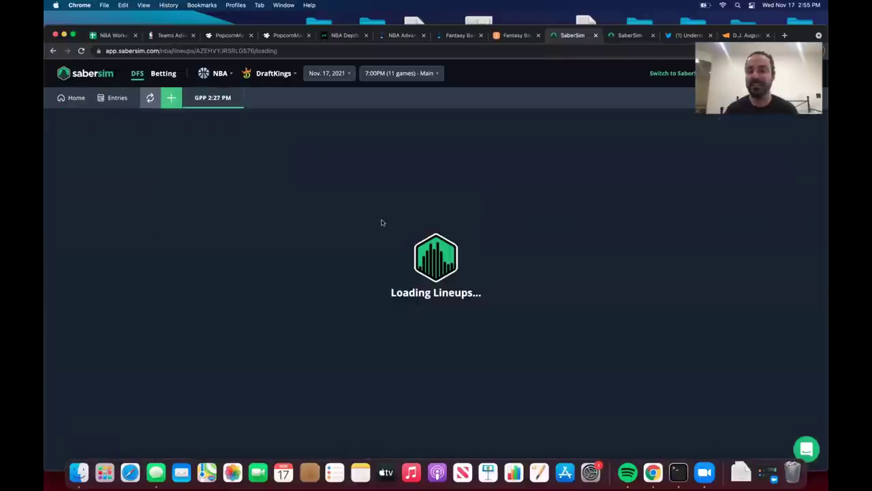
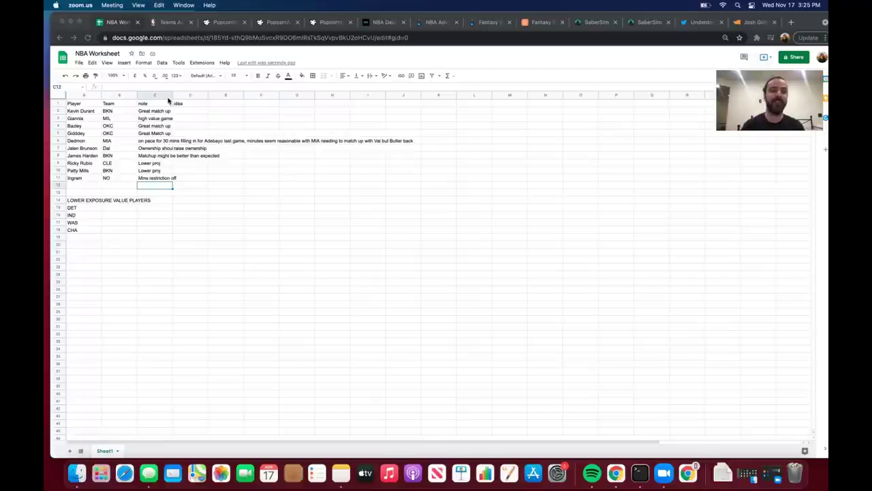
Review the worksheet's player notes, then filter the DraftKings player pool to Milwaukee and sort it by My Proj.
click(153, 111)
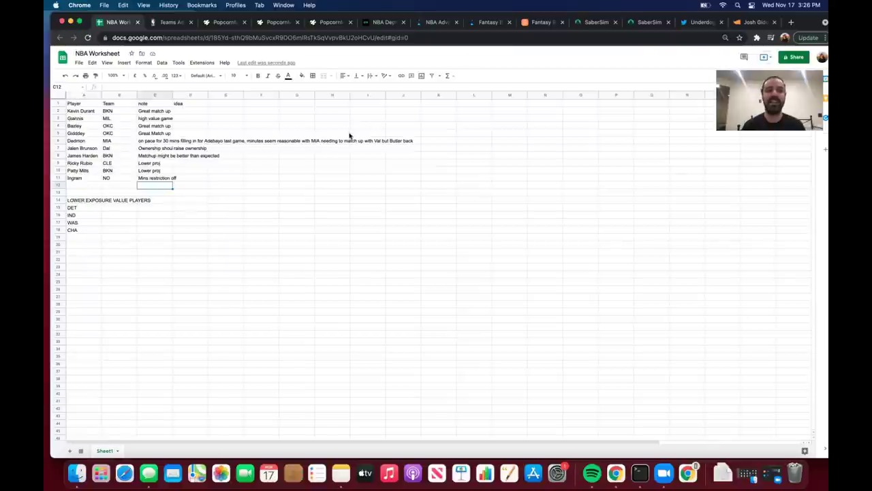
click(595, 22)
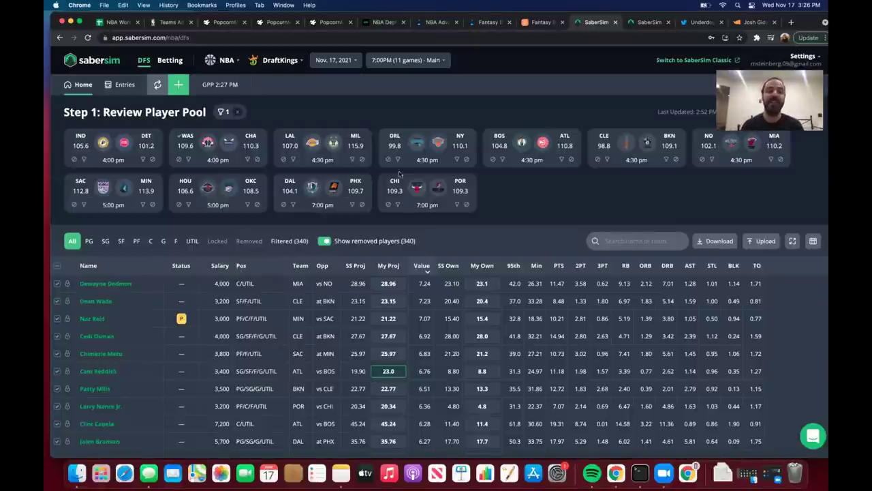
click(351, 159)
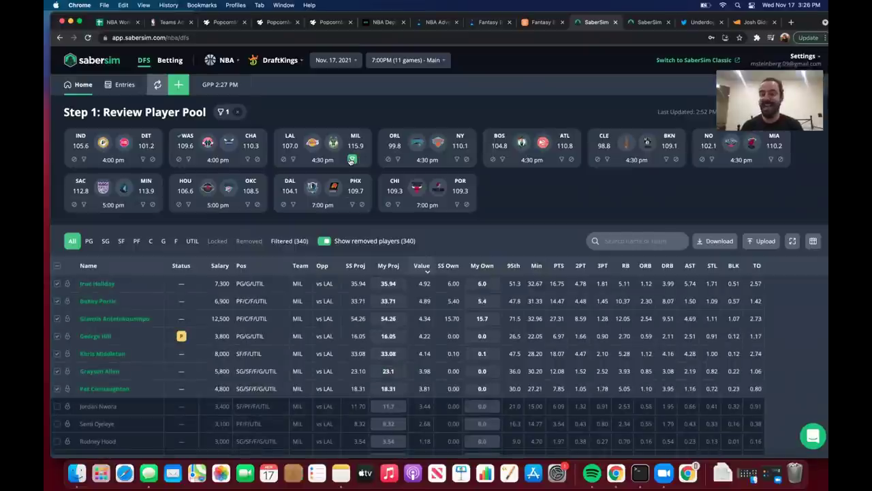
click(389, 266)
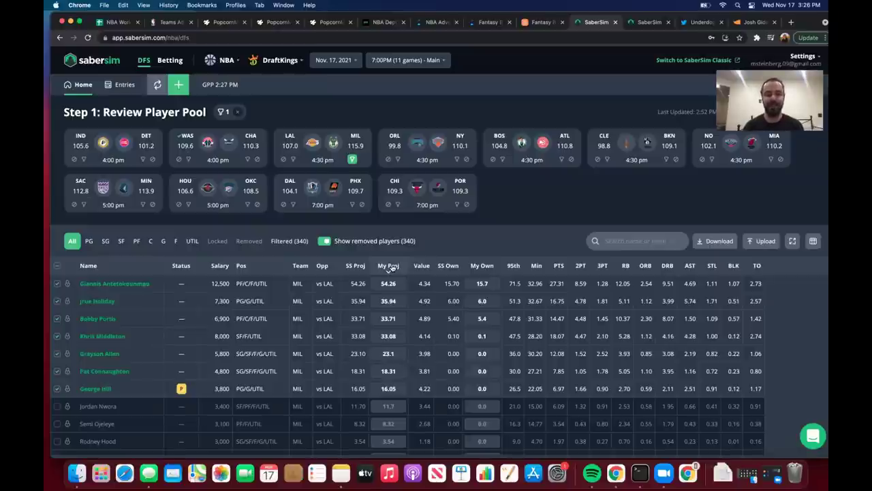
Review the worksheet and NBA Advanced Stats team table, sorting the teams by offensive rating to compare them.
click(95, 23)
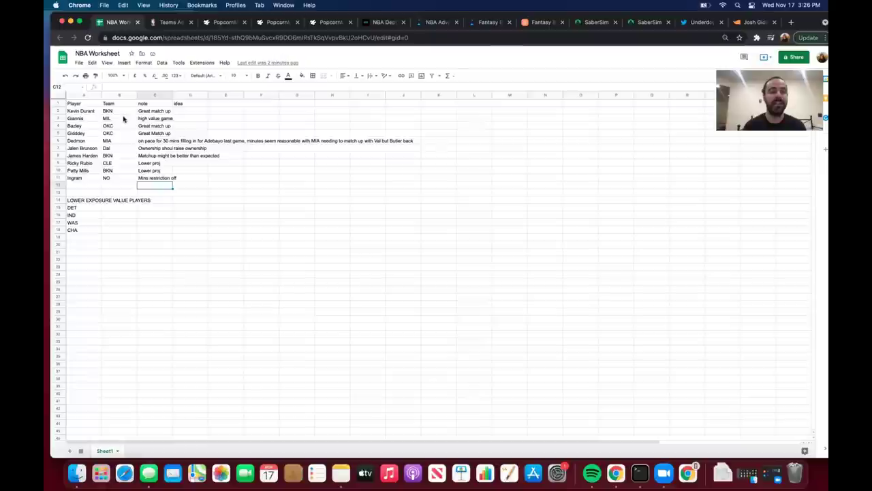
click(172, 22)
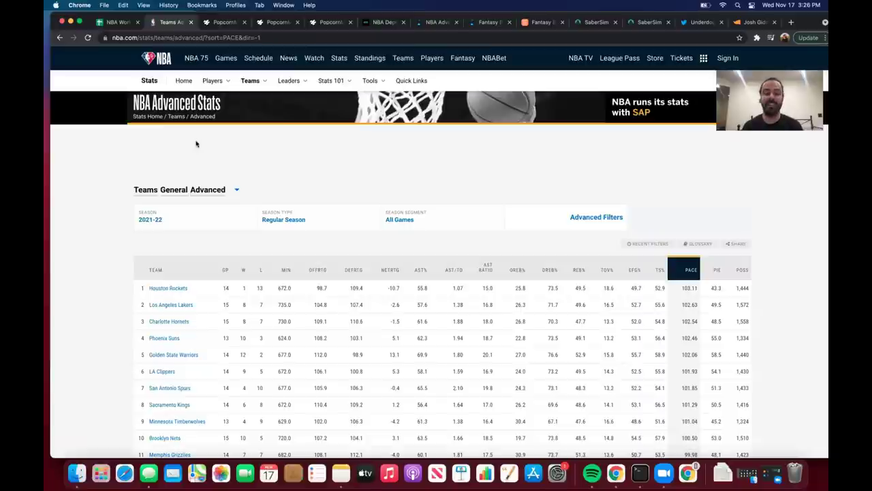
scroll(266, 246, down, 1)
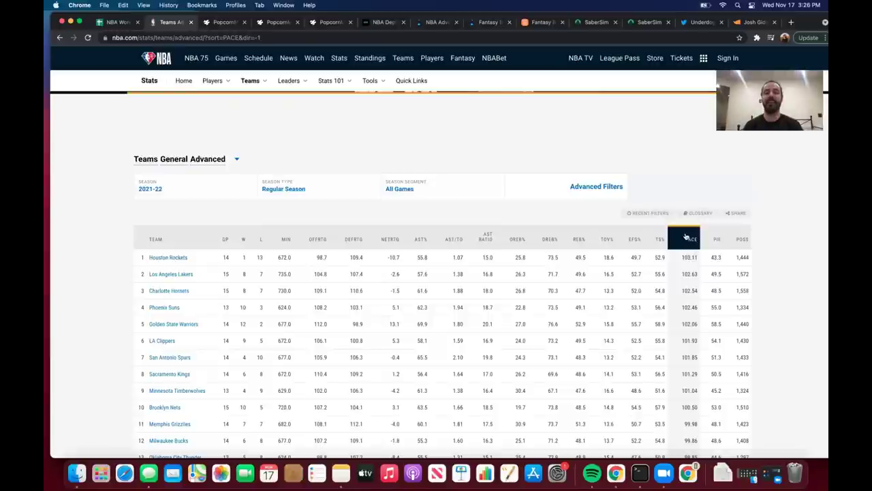
click(576, 190)
click(583, 189)
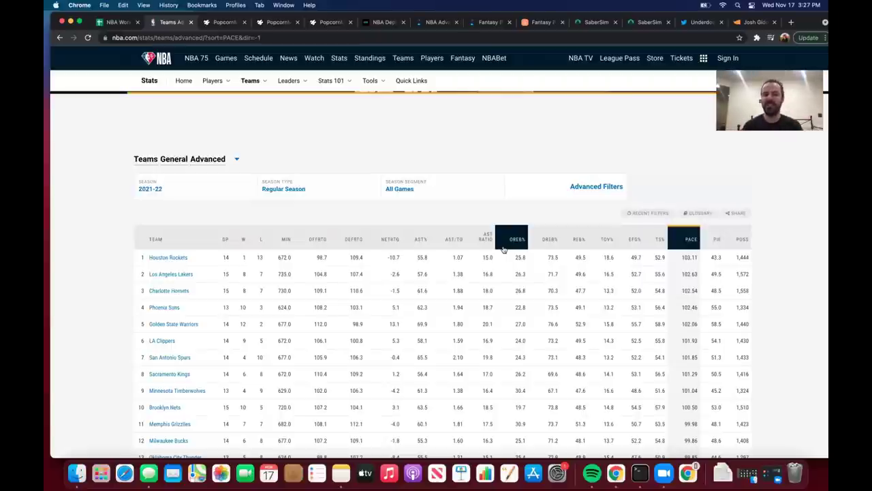
click(319, 240)
scroll(338, 298, down, 10)
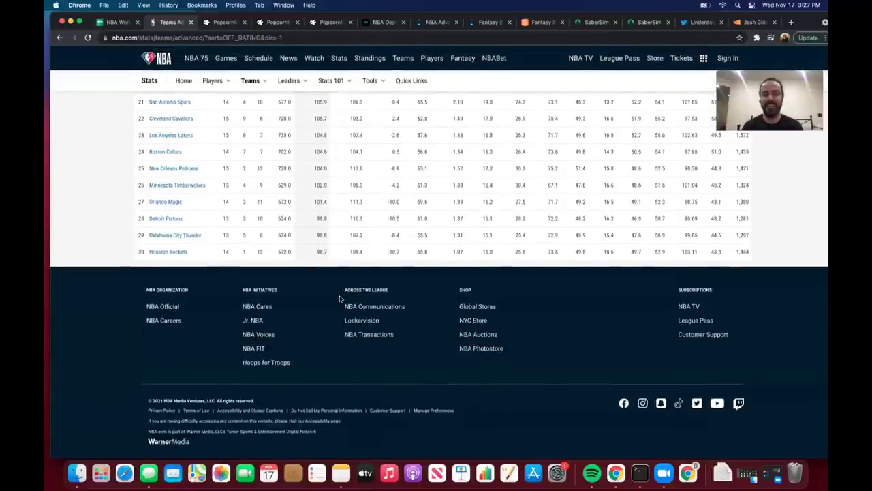
scroll(337, 278, up, 10)
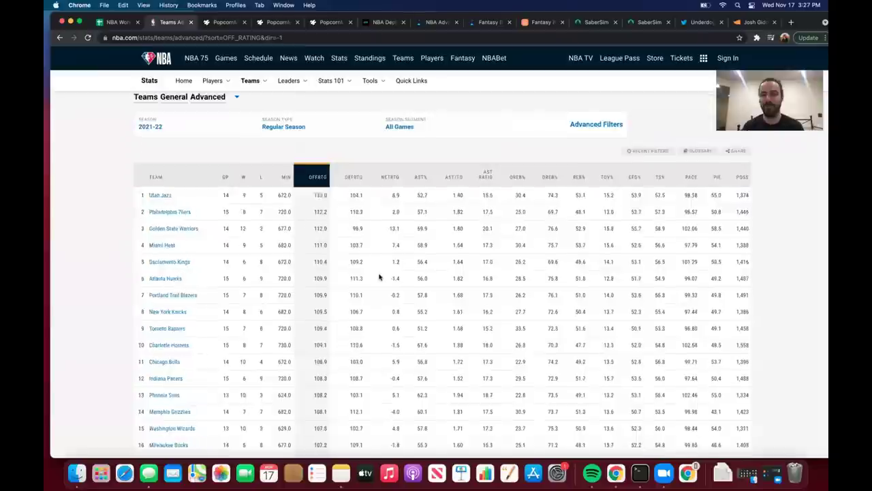
Check Wednesday's game lines on Basketball Monster, then sort the NBA Advanced Stats team table by pace.
click(544, 22)
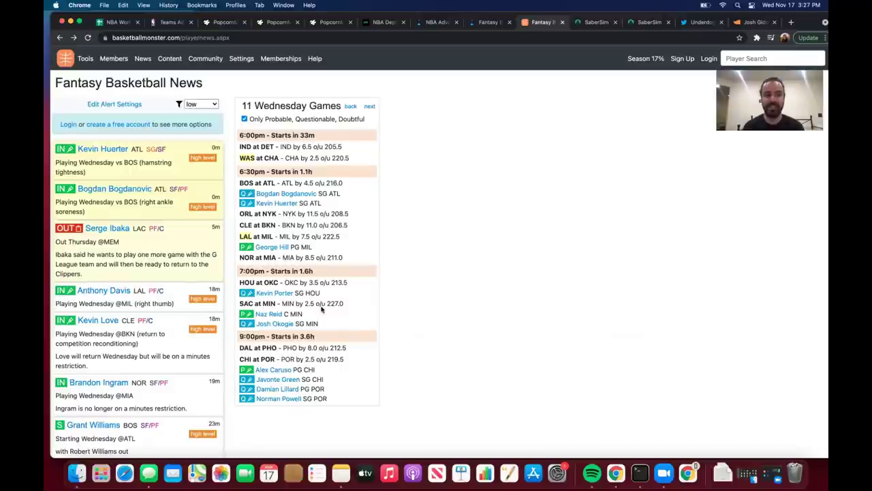
click(166, 23)
click(691, 206)
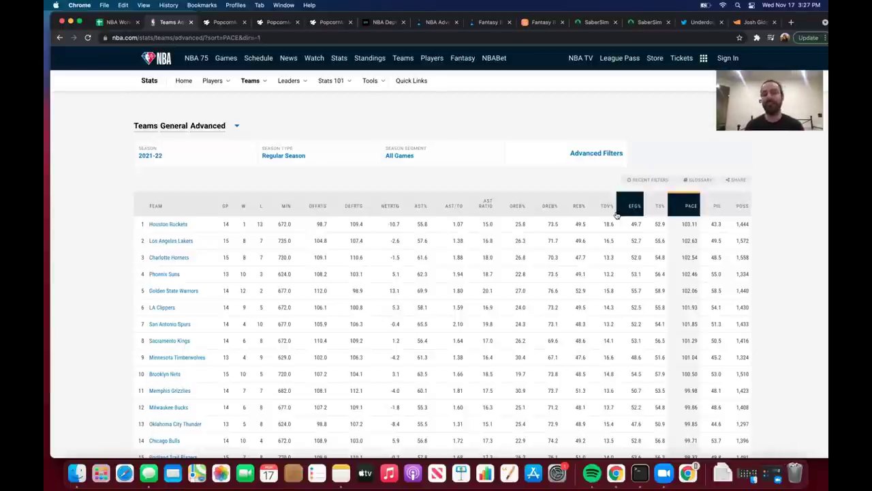
Compare the worksheet notes with Basketball Monster's player news and PopcornMachine's Miami at Oklahoma City game flow.
click(118, 22)
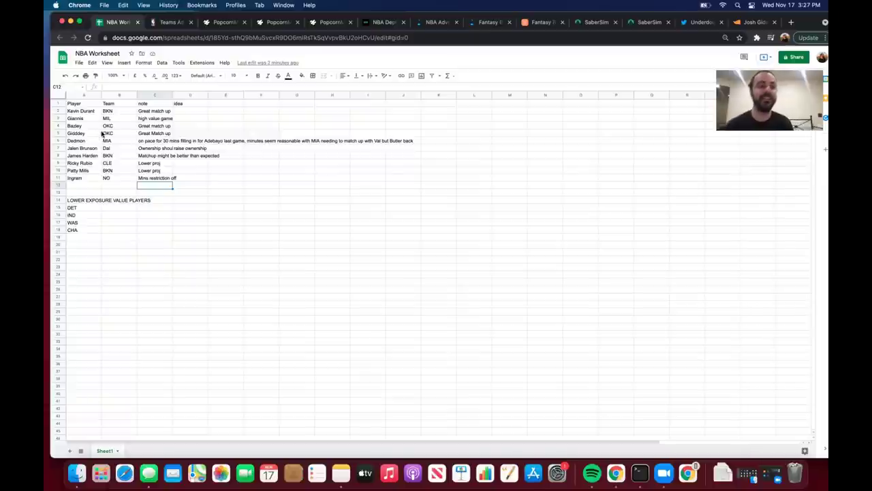
click(537, 25)
scroll(180, 320, down, 6)
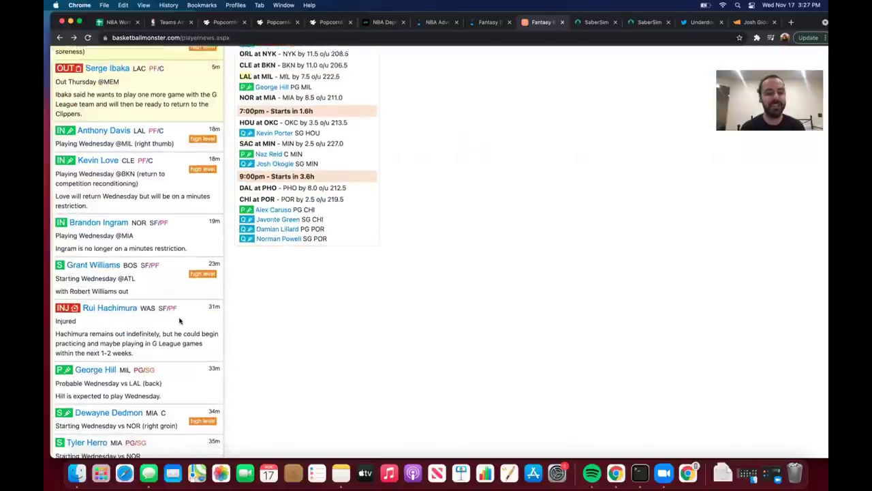
scroll(180, 321, down, 1)
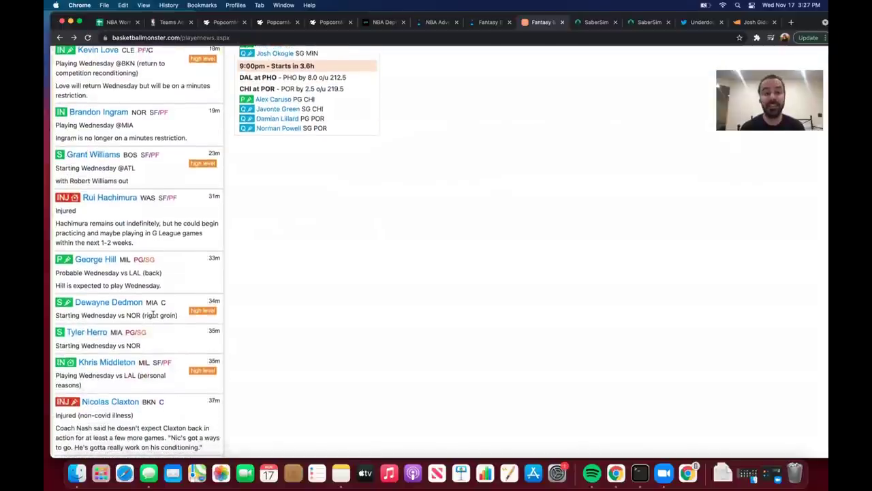
click(330, 22)
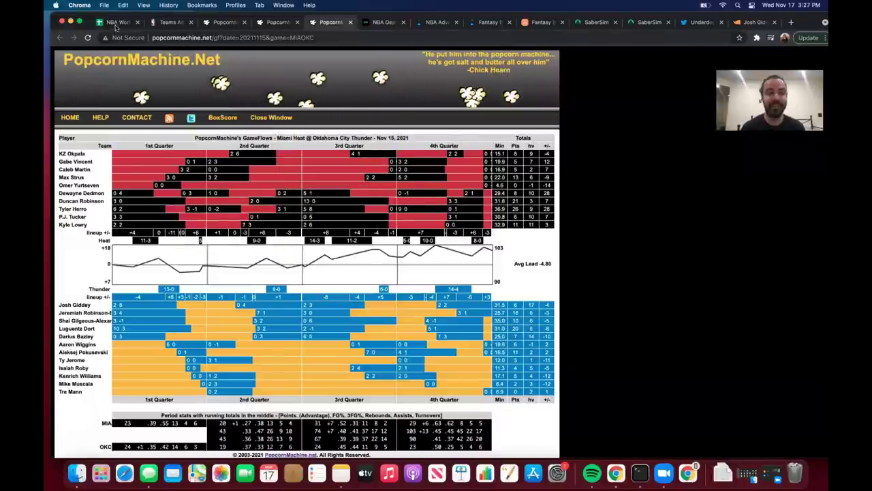
mouse_move(128, 205)
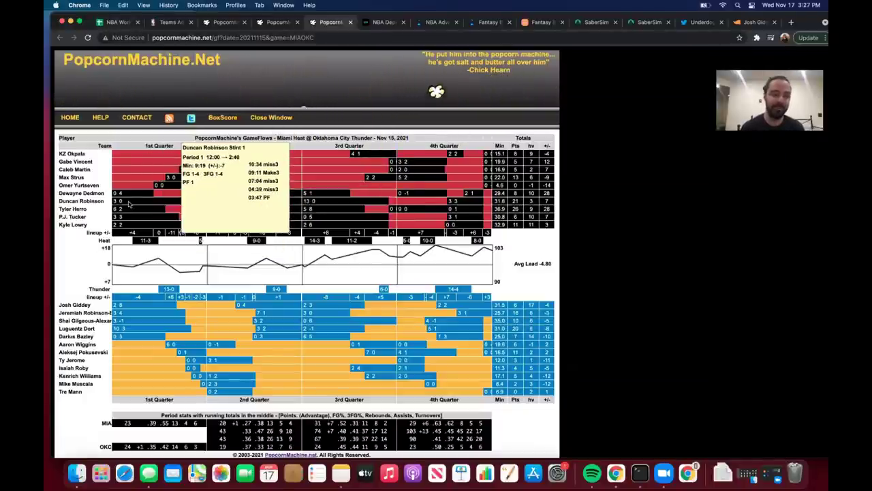
key(super+1)
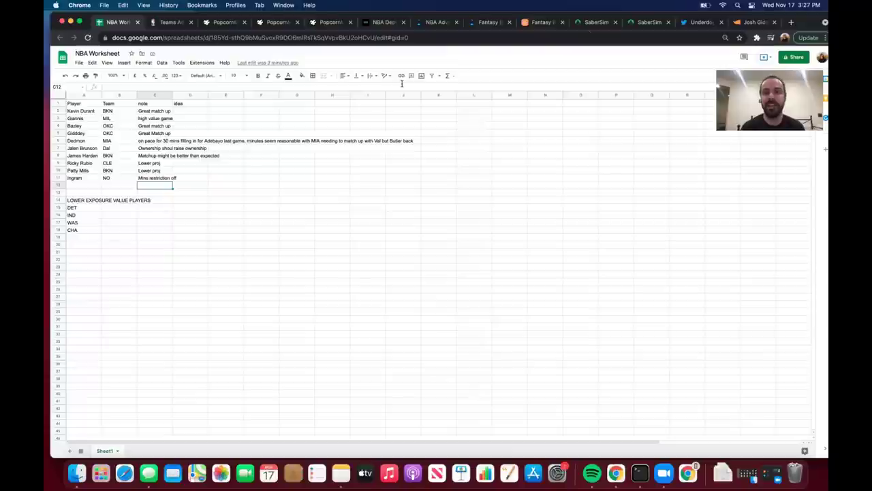
Refresh SaberSim's DraftKings player pool and filter it to Miami instead of Milwaukee.
click(590, 24)
click(158, 85)
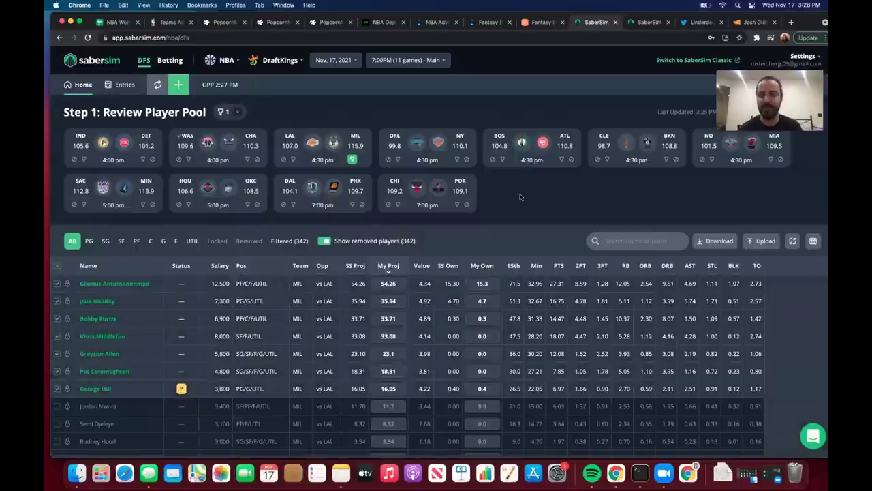
click(771, 159)
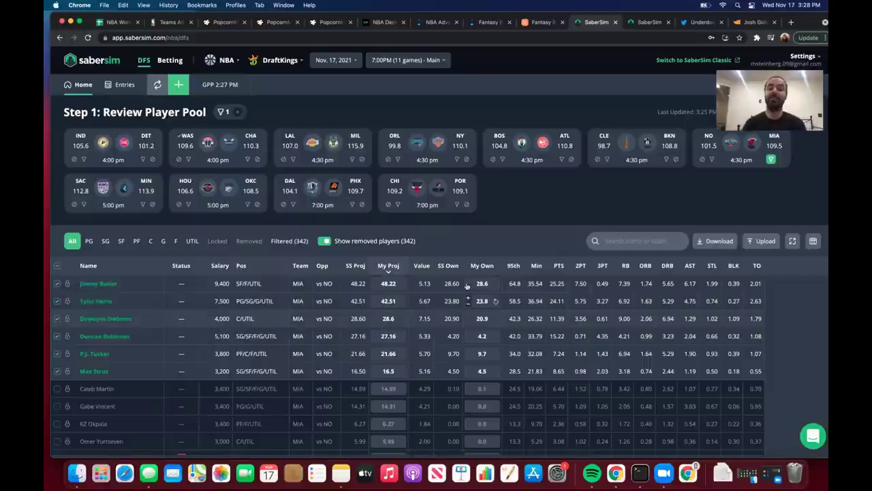
Alternate the DraftKings player pool between New Orleans and Miami to compare their players' projections and ownership.
click(711, 160)
click(771, 159)
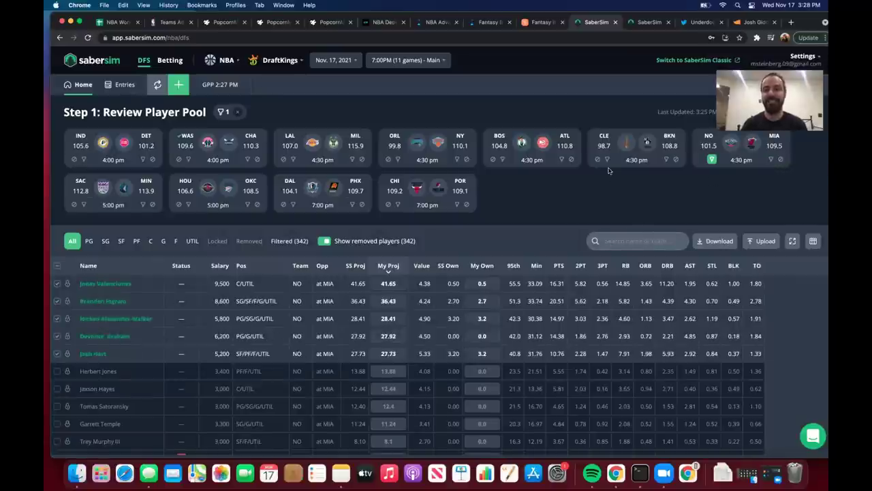
click(712, 160)
click(771, 159)
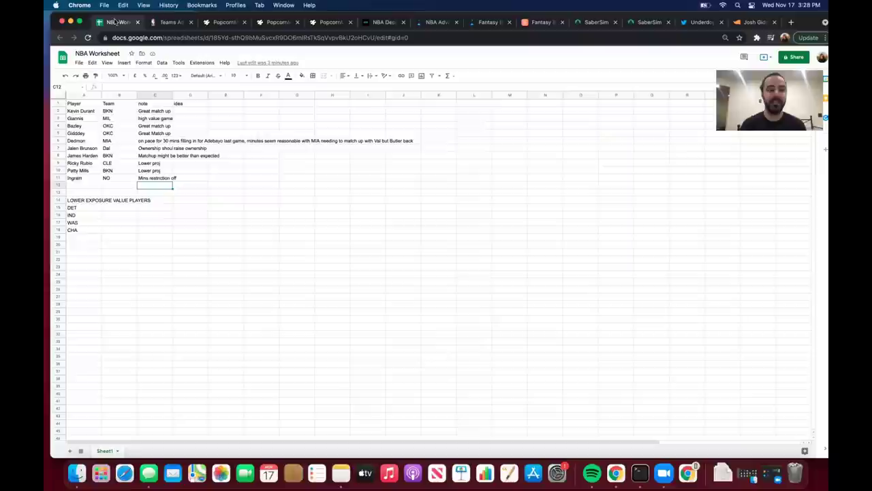
Move the NBA Worksheet into its own browser window, then return to the window with the research pages.
click(117, 22)
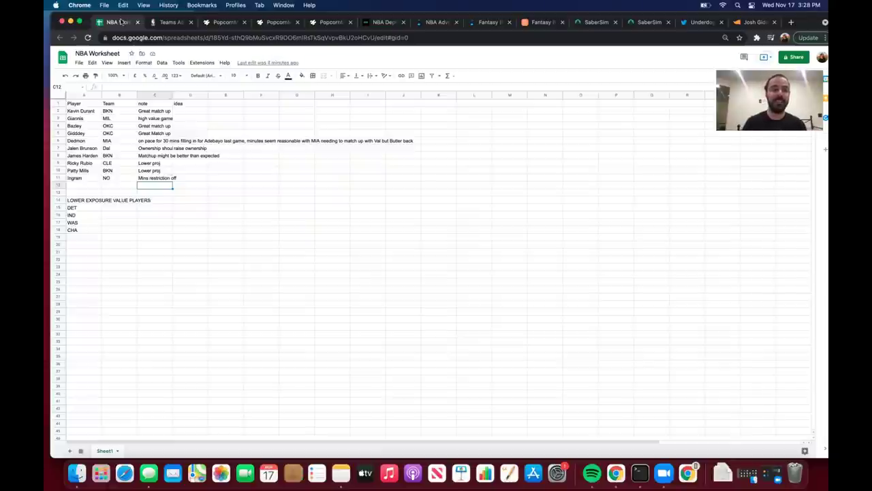
drag(124, 21, 68, 39)
key(super+grave)
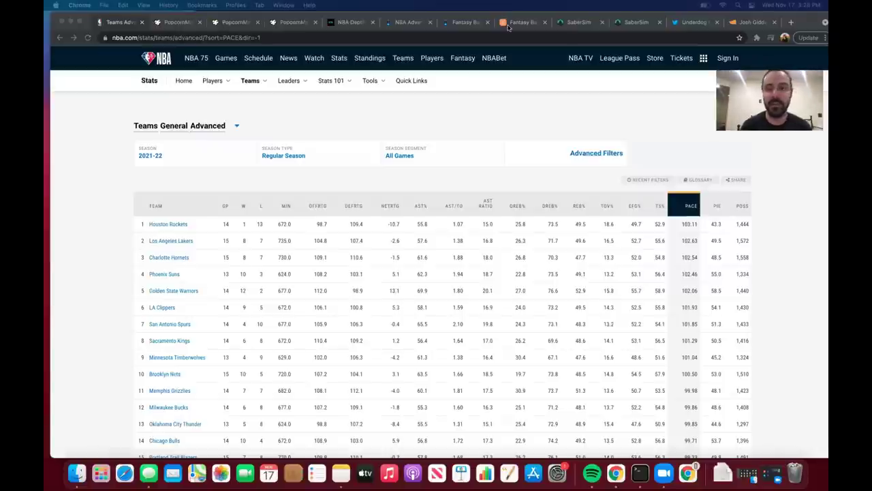
Find Kevin Durant in SaberSim's DraftKings player pool and set his projection to 51.
click(573, 21)
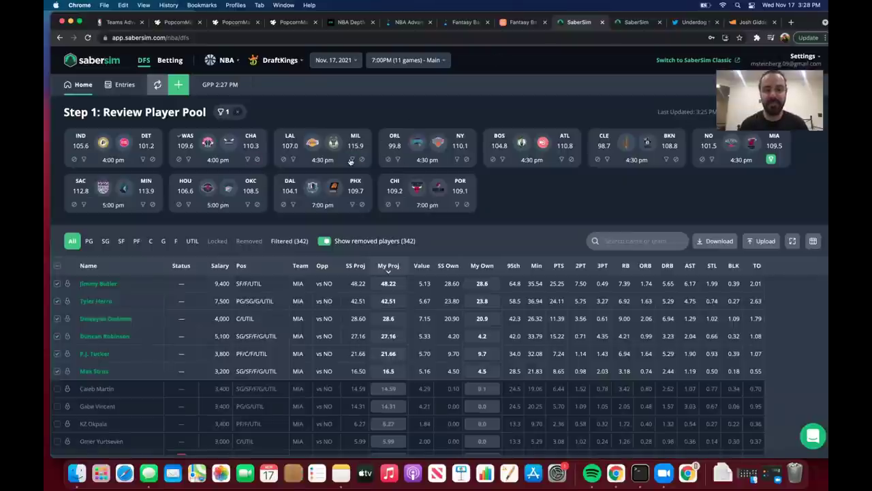
click(629, 241)
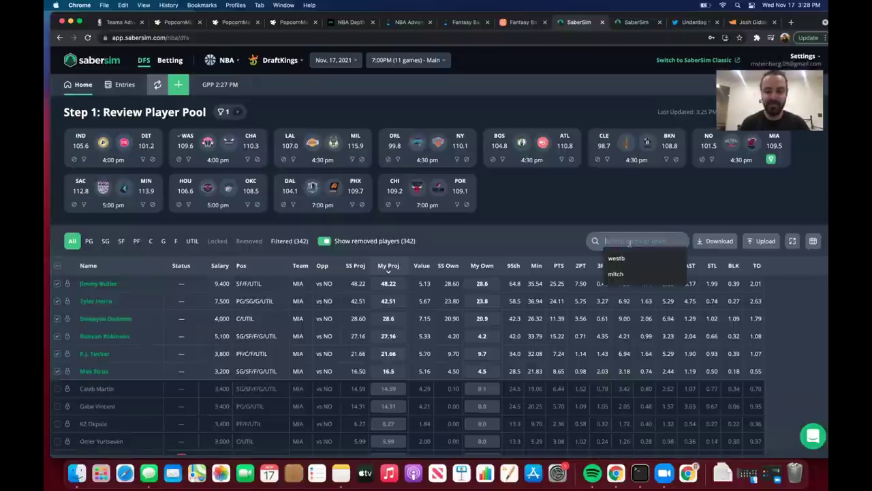
text(d)
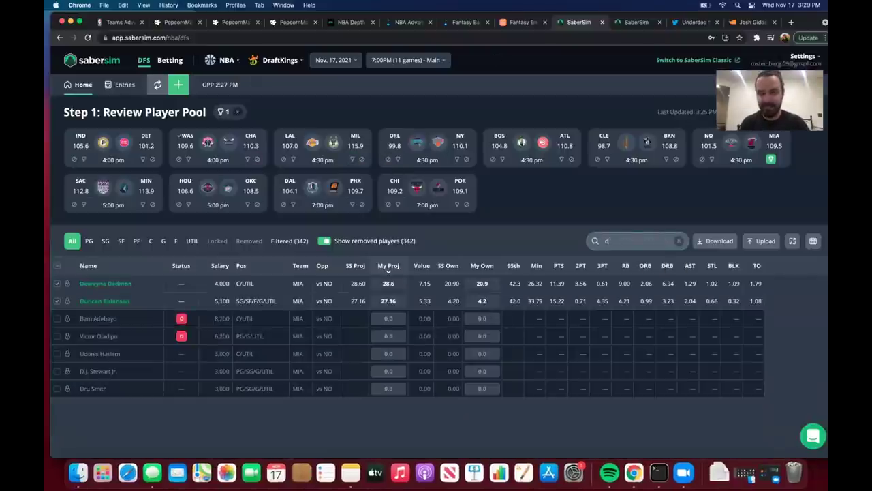
click(157, 85)
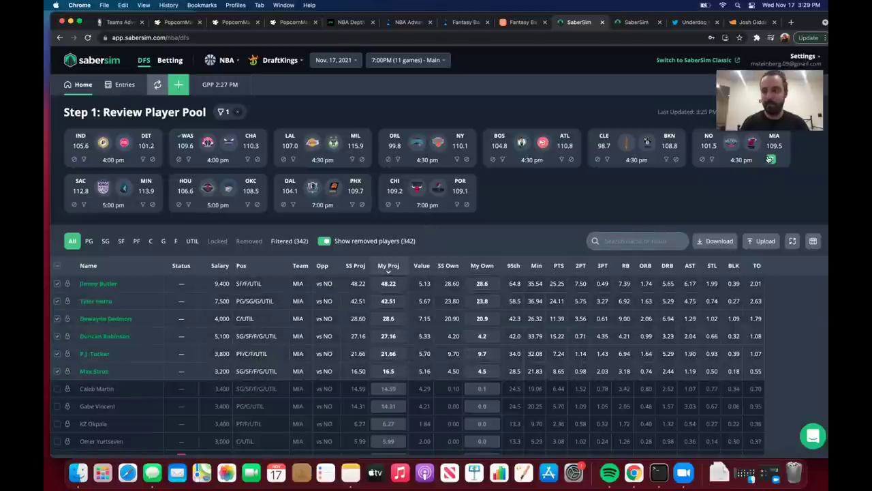
click(626, 241)
text(dura)
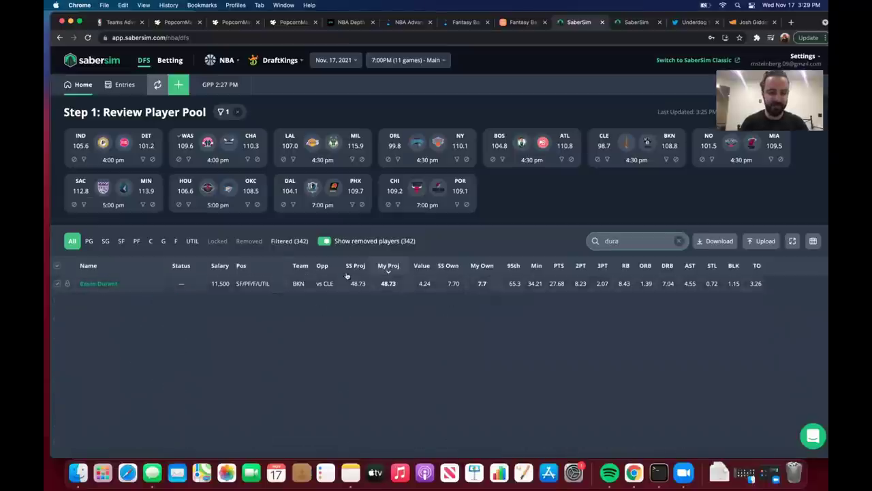
click(375, 283)
text(51)
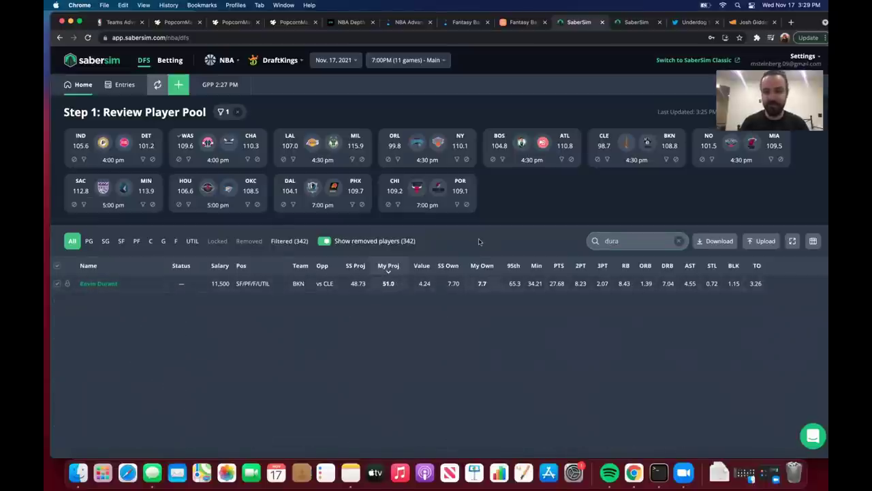
key(Return)
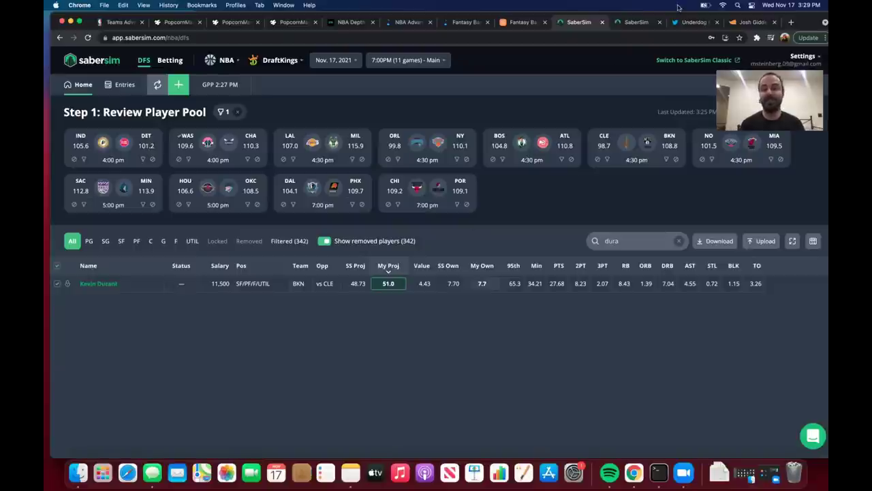
Refresh SaberSim's FanDuel player pool and remove its Houston and Atlanta team filters.
click(641, 23)
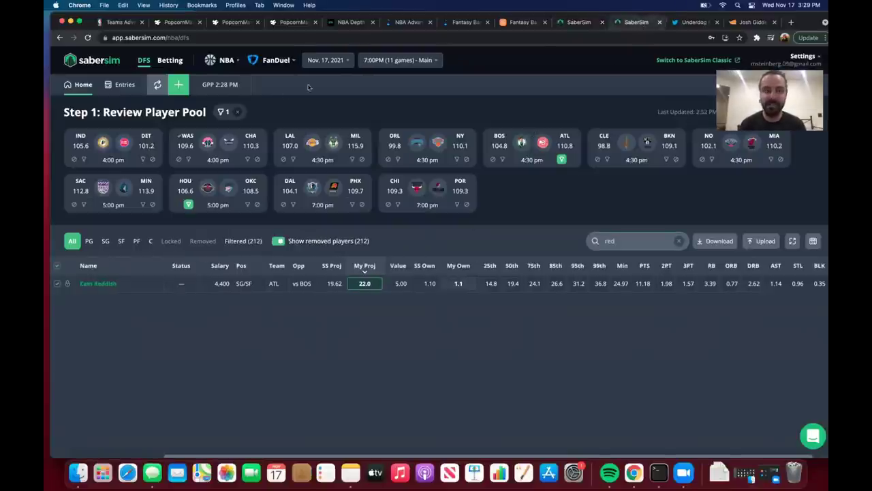
click(157, 84)
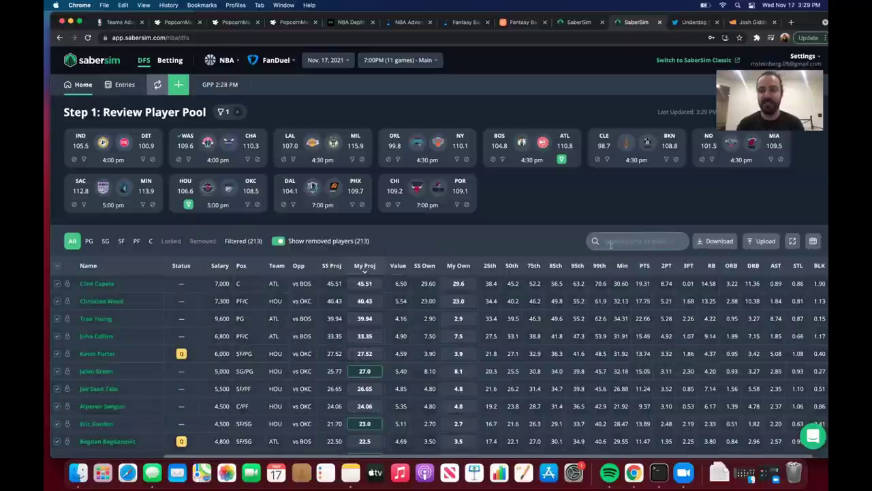
click(606, 242)
text(duran)
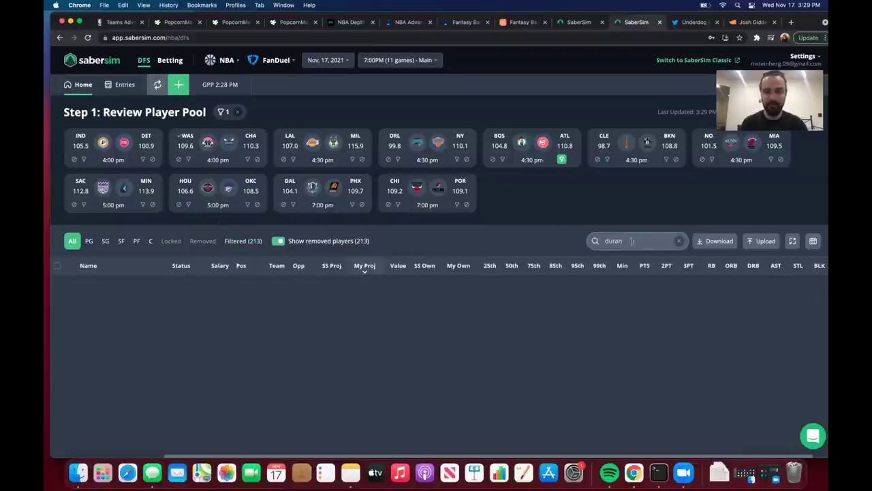
click(679, 241)
click(561, 160)
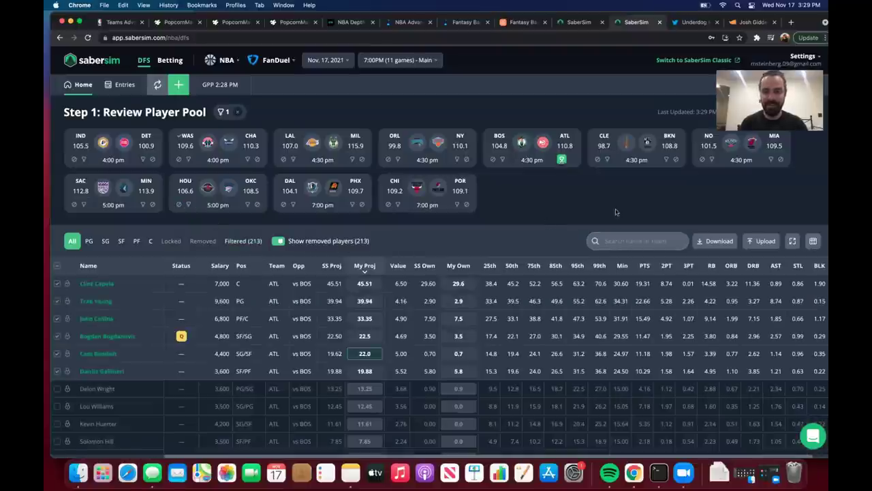
Find Kevin Durant in the FanDuel player pool, set his projection to 49, and clear the player search.
click(617, 240)
text(duran)
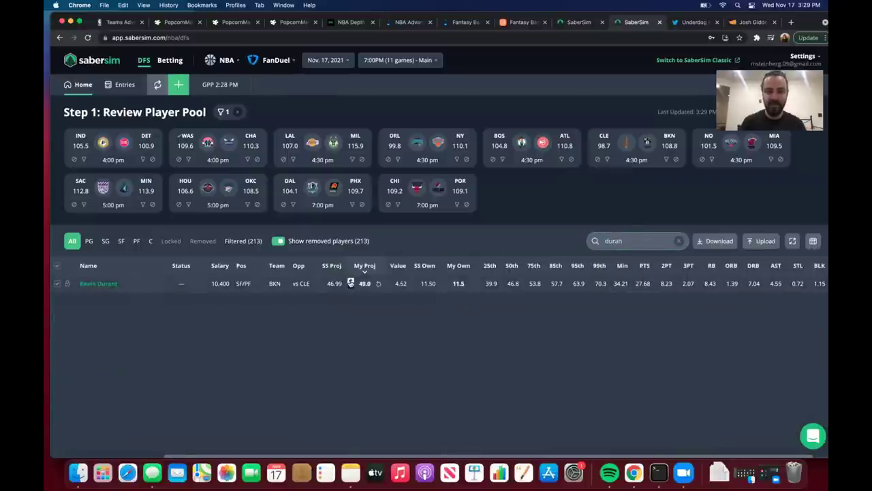
click(649, 241)
key(BackSpace)
key(BackSpace)
key(BackSpace)
key(BackSpace)
key(BackSpace)
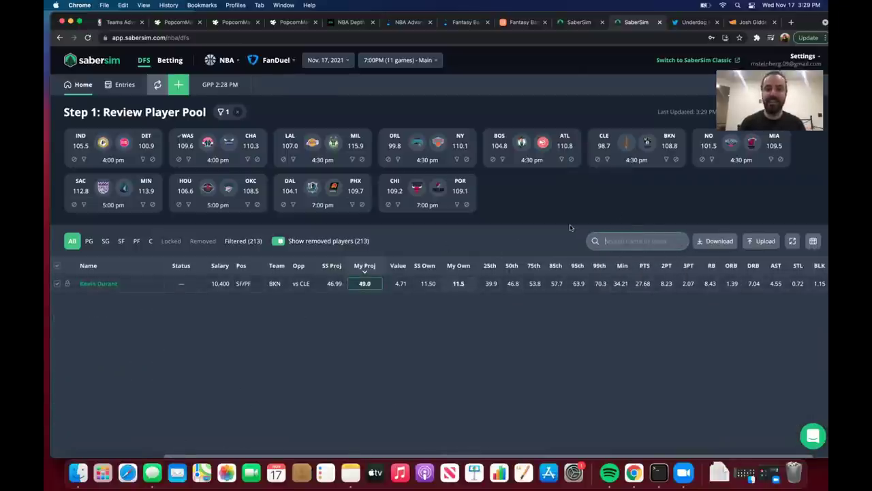
Check Basketball Monster's Atlanta news, then filter the DraftKings pool to Atlanta and restore Cam Reddish's default projection.
key(super+8)
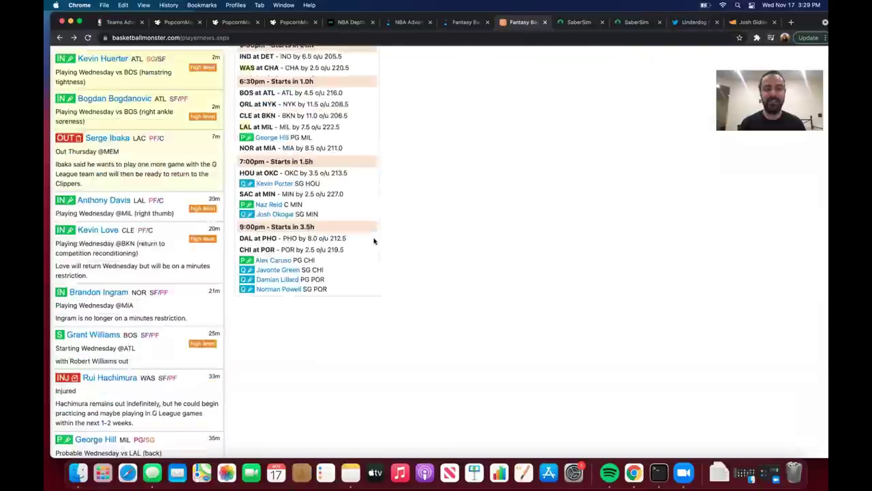
scroll(373, 241, up, 2)
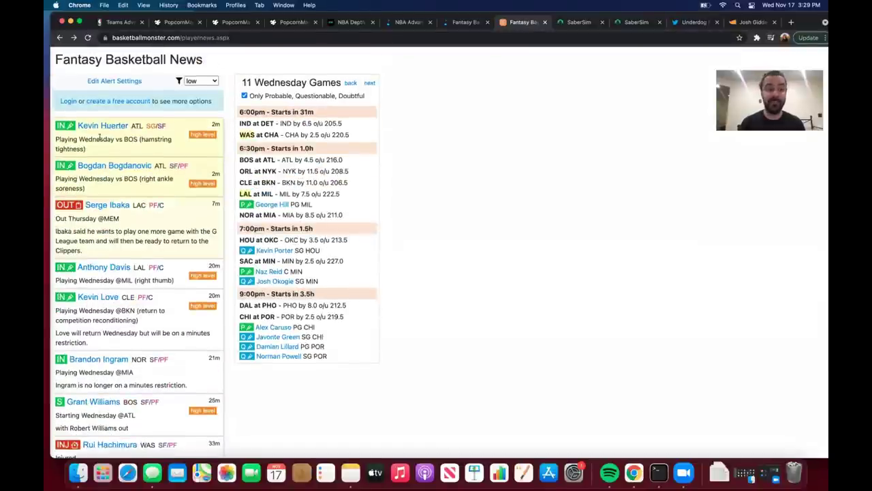
click(569, 21)
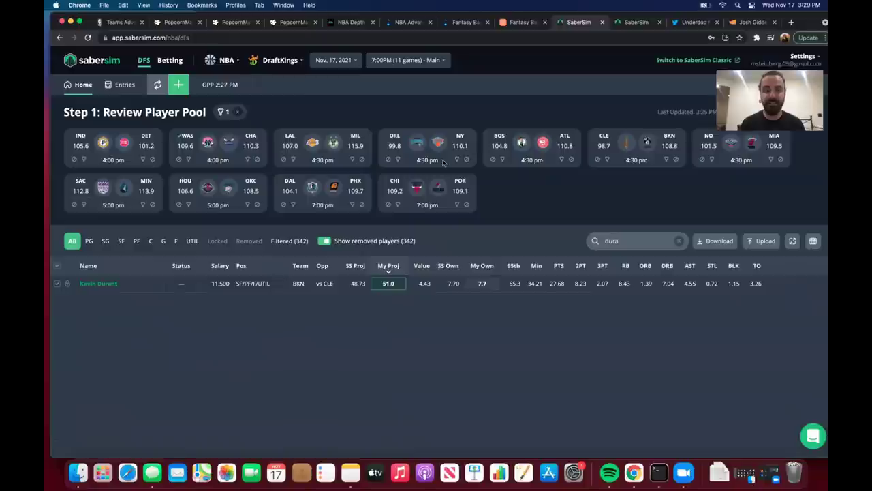
click(561, 160)
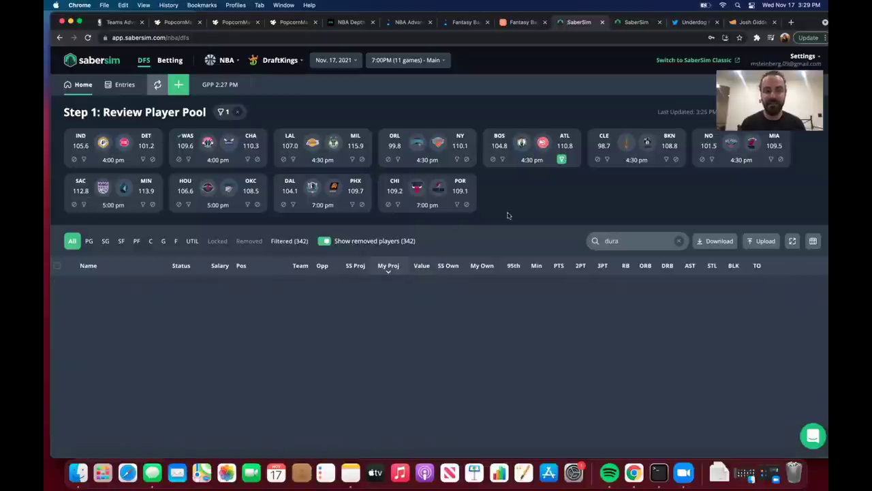
click(633, 240)
key(BackSpace)
key(BackSpace)
key(BackSpace)
key(BackSpace)
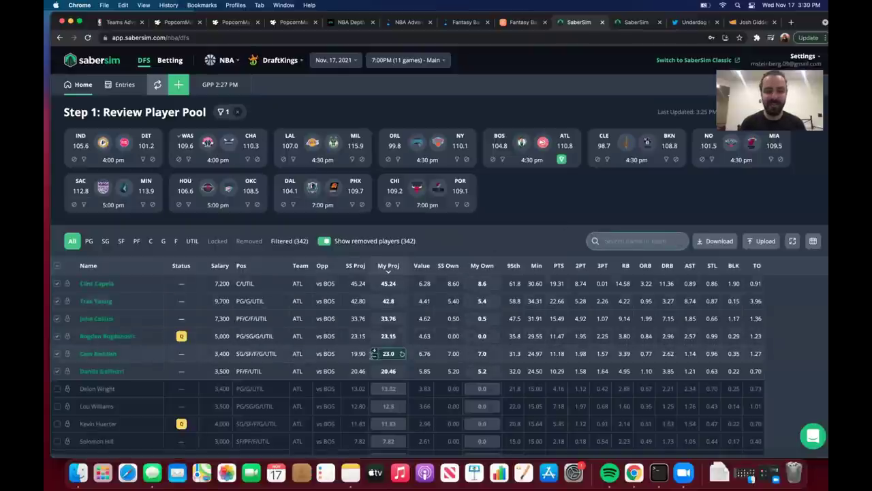
click(400, 354)
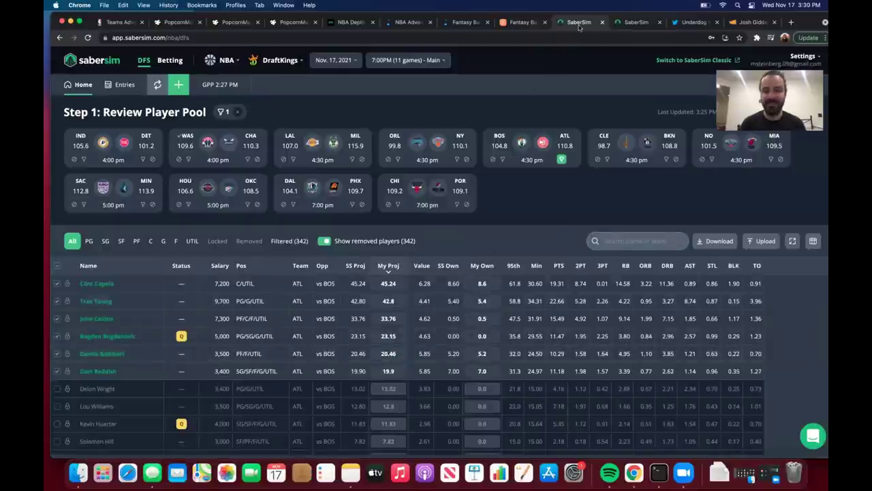
Restore Cam Reddish's default projection in the FanDuel pool and remove the Atlanta filter.
click(619, 22)
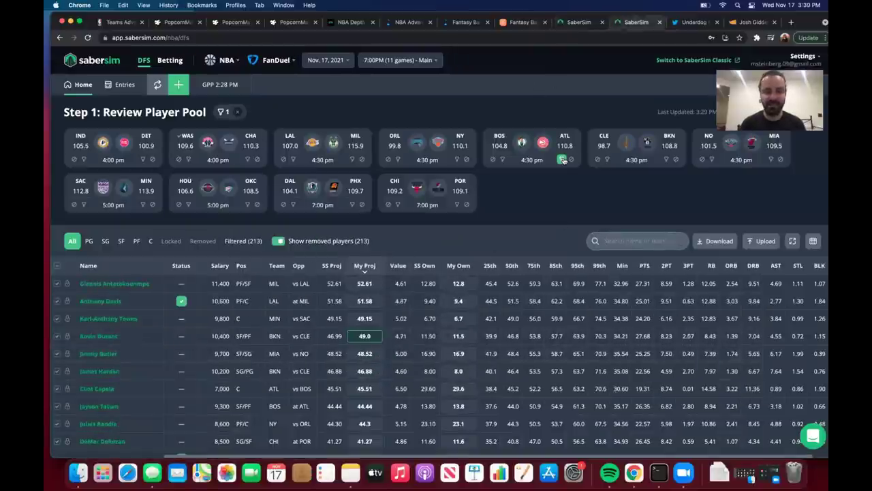
click(378, 355)
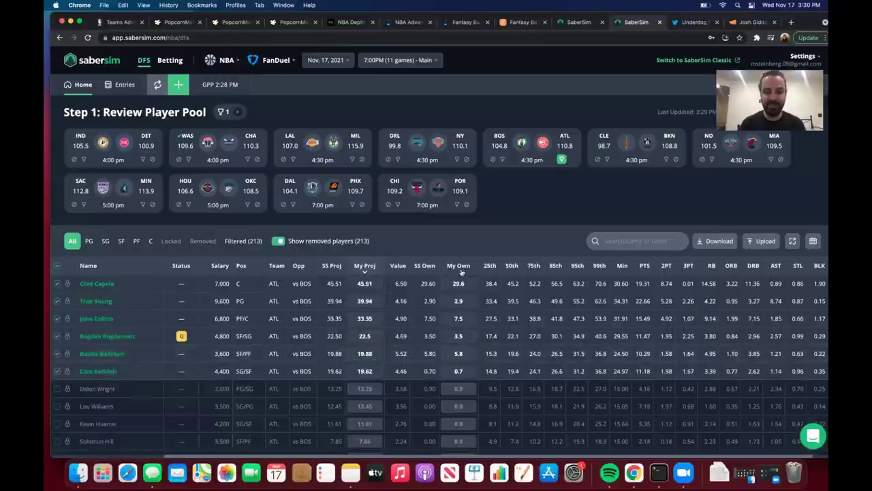
click(561, 159)
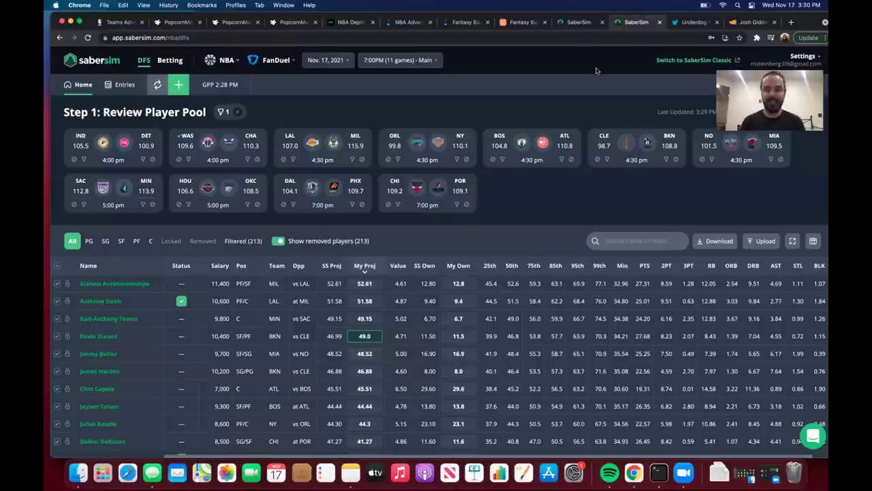
Find Giannis Antetokounmpo in the DraftKings player pool without the Atlanta filter and set his projection to 56.
click(580, 25)
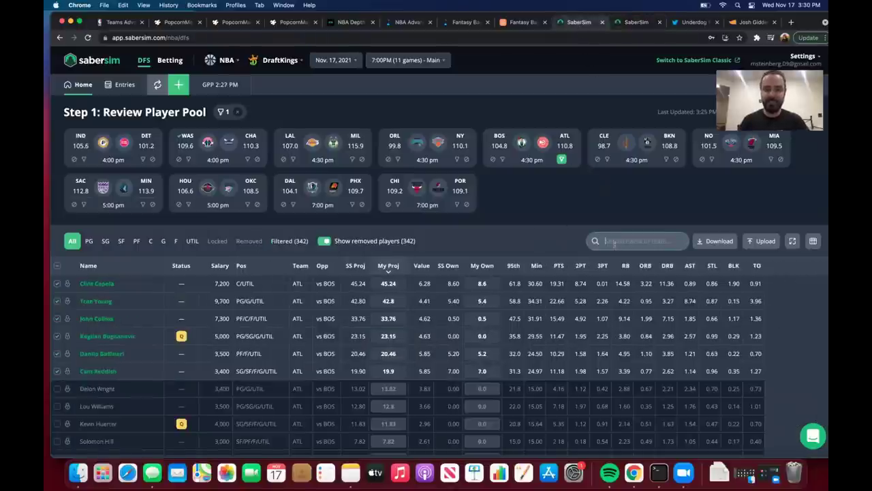
text(gi)
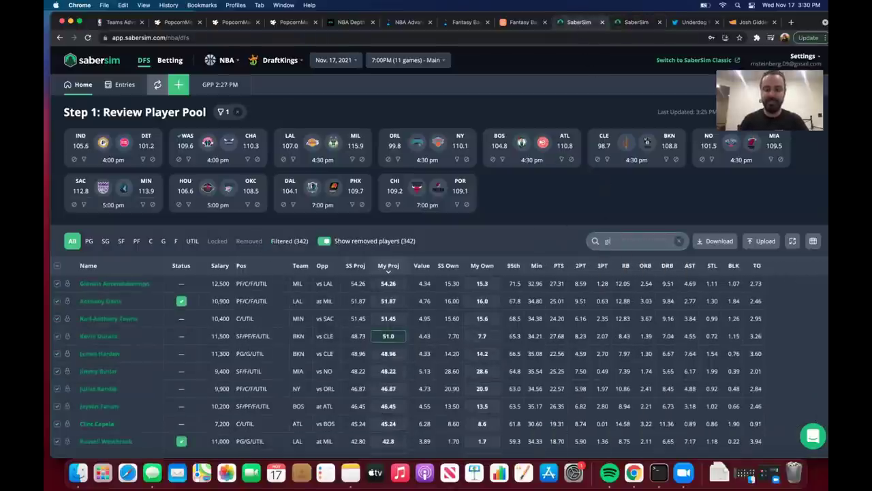
text(ann)
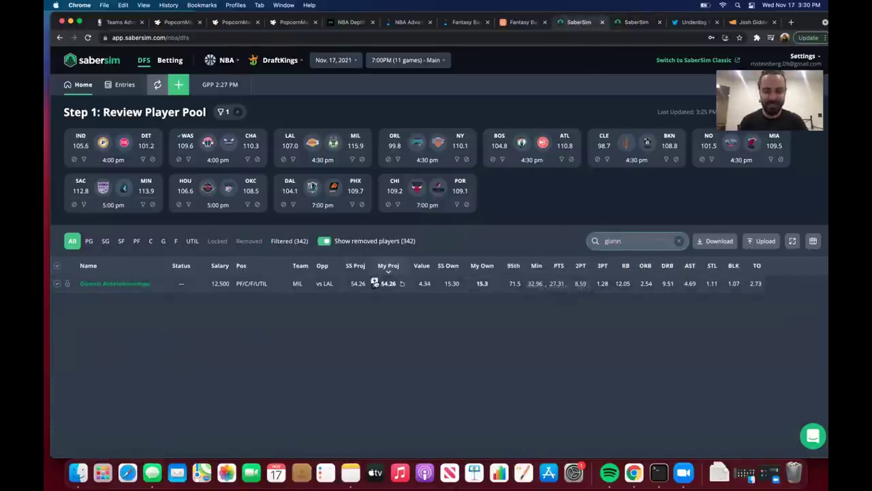
click(374, 283)
text(56)
key(Return)
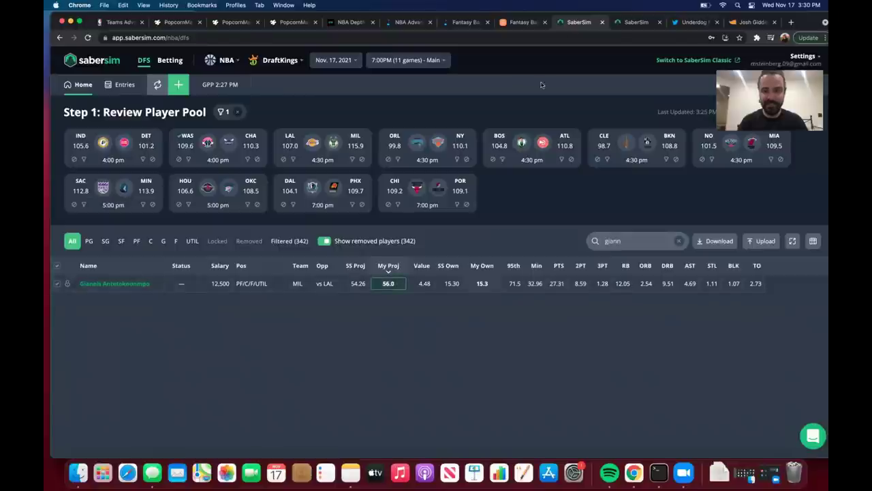
Set Giannis Antetokounmpo's FanDuel projection to 54 and clear the player search.
click(618, 22)
click(607, 241)
text(gia)
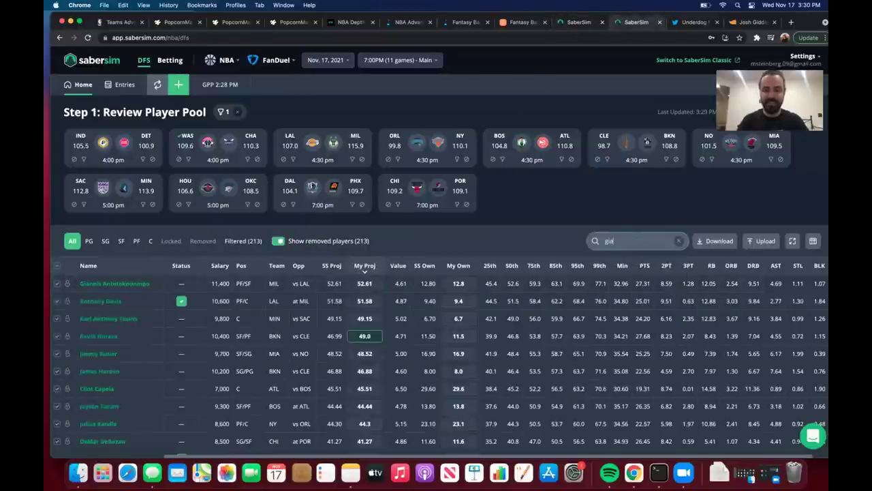
text(n)
click(364, 282)
text(54)
key(Return)
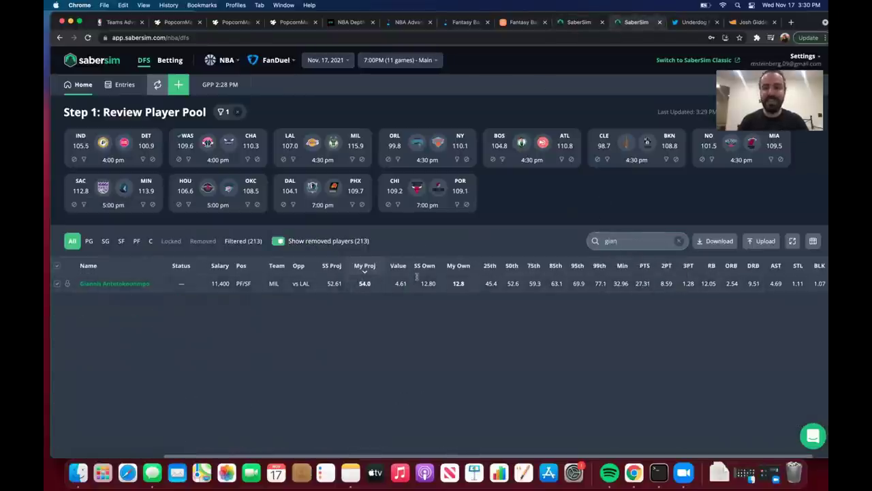
double_click(612, 240)
key(BackSpace)
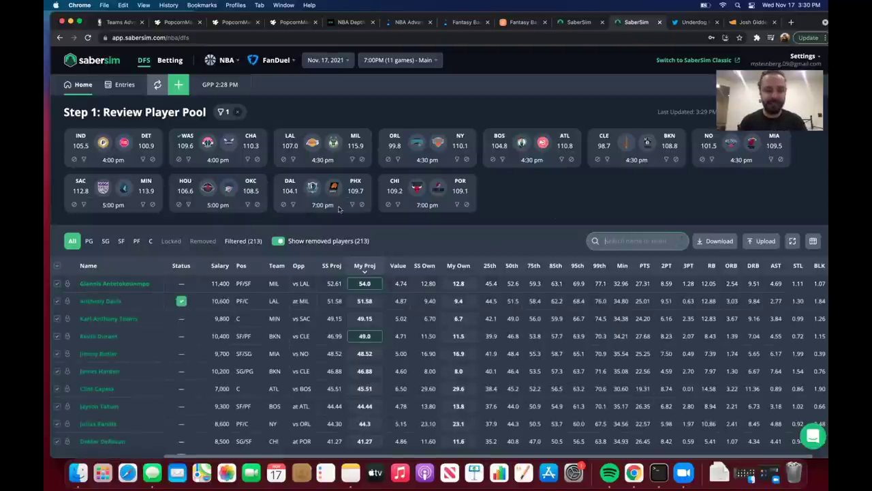
Filter the FanDuel pool to Oklahoma City and set the projections to 33 for Josh Giddey and 30 for Darius Bazley.
click(247, 205)
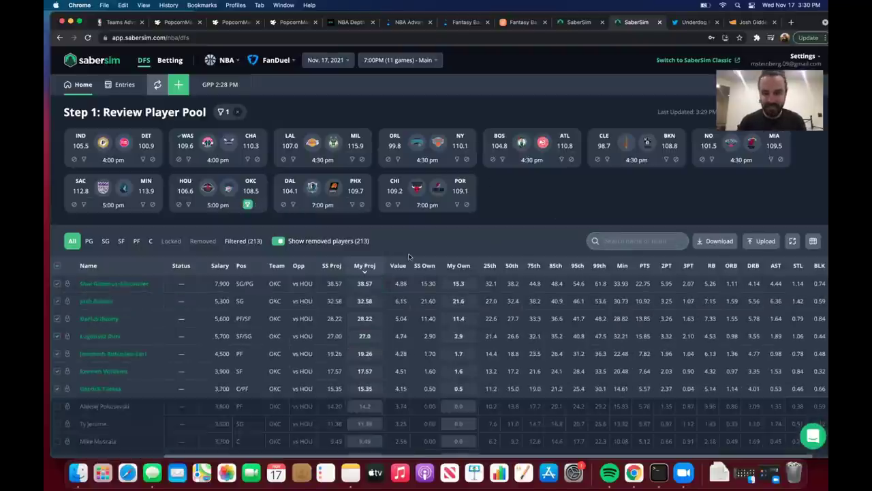
click(351, 300)
text(33)
key(Return)
click(350, 318)
text(30)
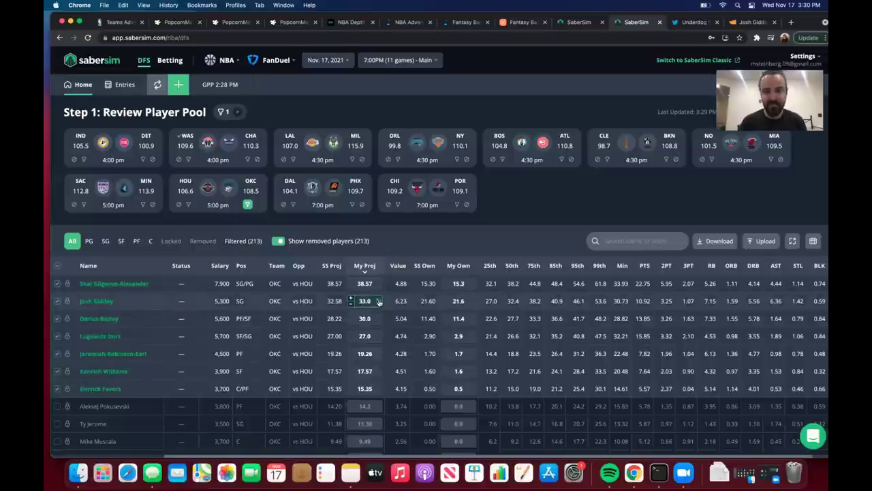
key(Return)
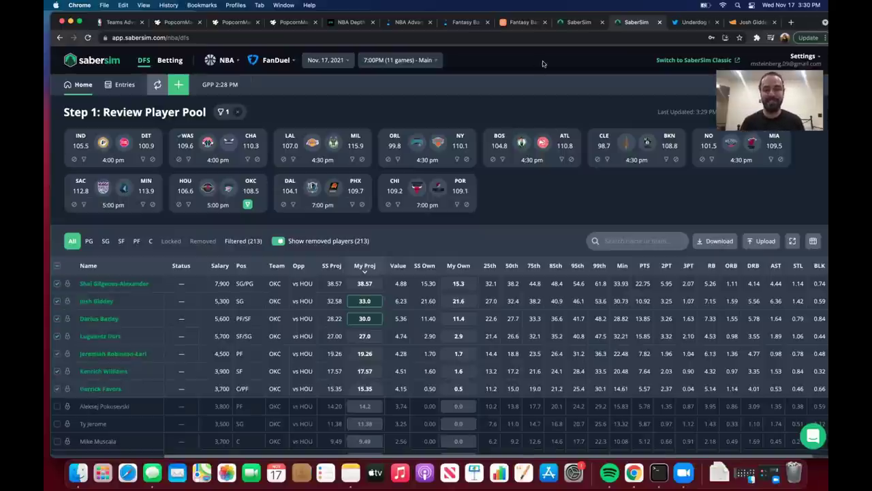
Filter the DraftKings pool to Oklahoma City and set the projections to 34 for Josh Giddey and 30.5 for Darius Bazley.
click(570, 23)
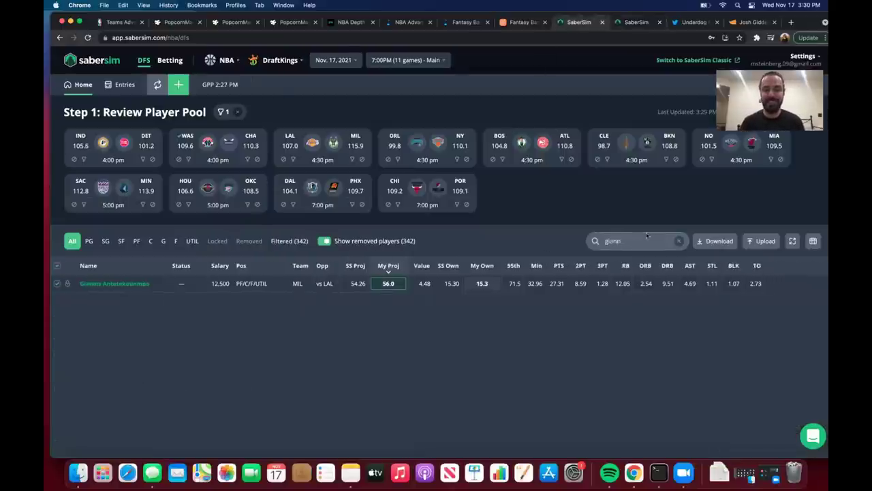
click(247, 204)
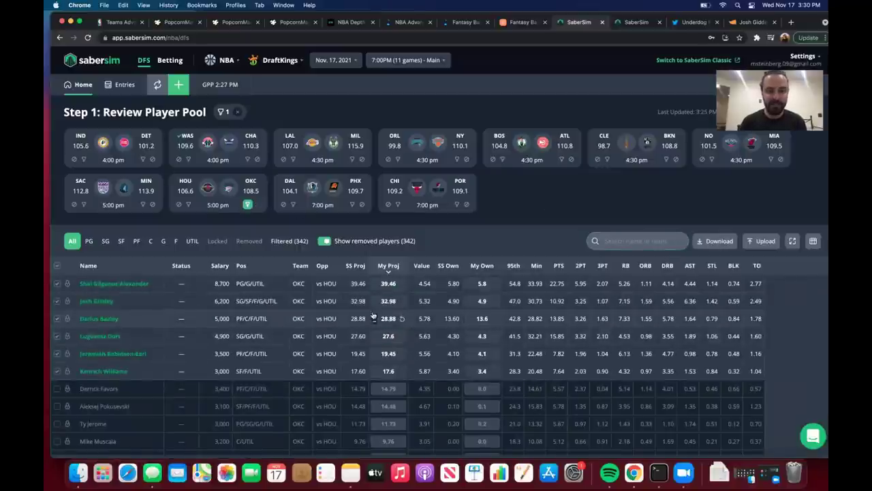
key(Return)
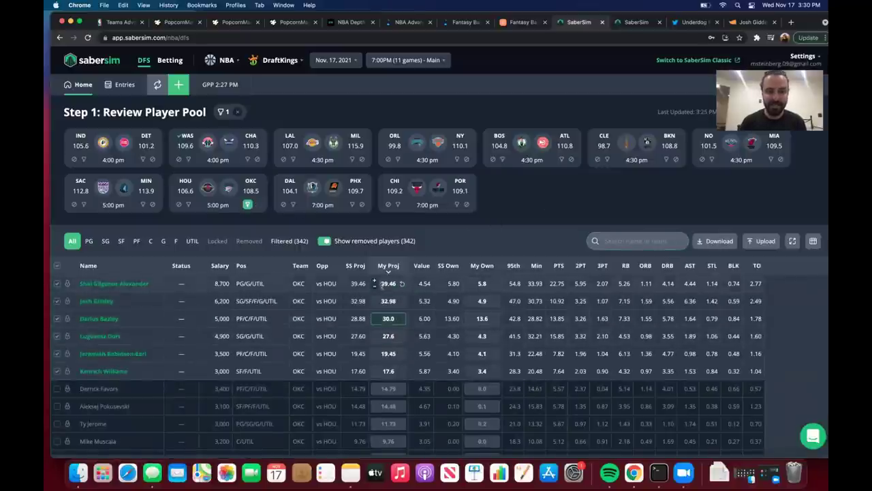
click(375, 298)
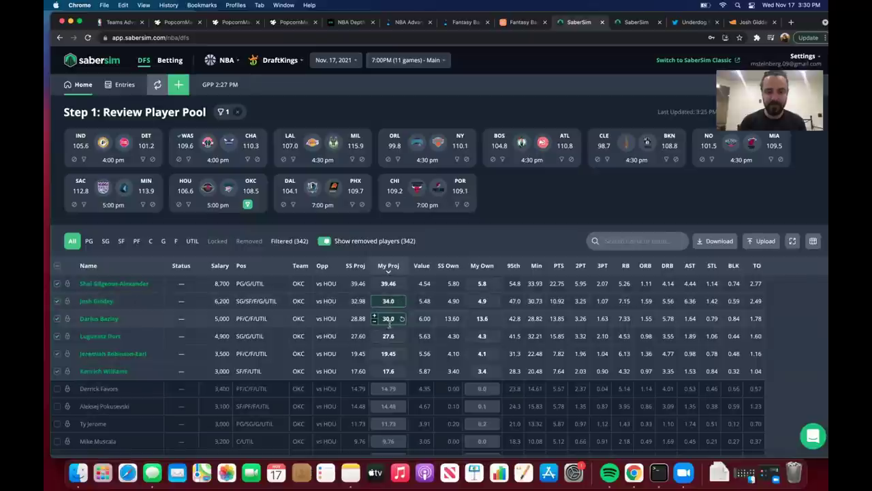
click(401, 315)
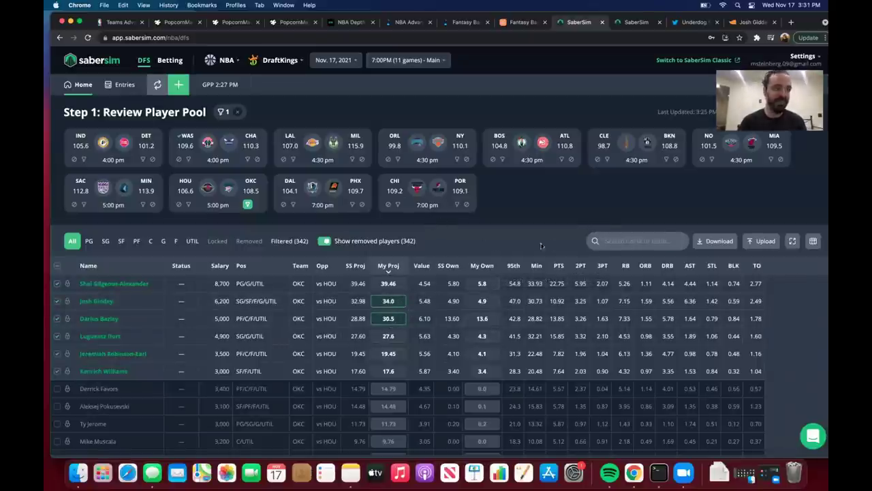
Find Jalen Brunson in the DraftKings player pool and set his My Own ownership to 35.
click(609, 240)
text(bru)
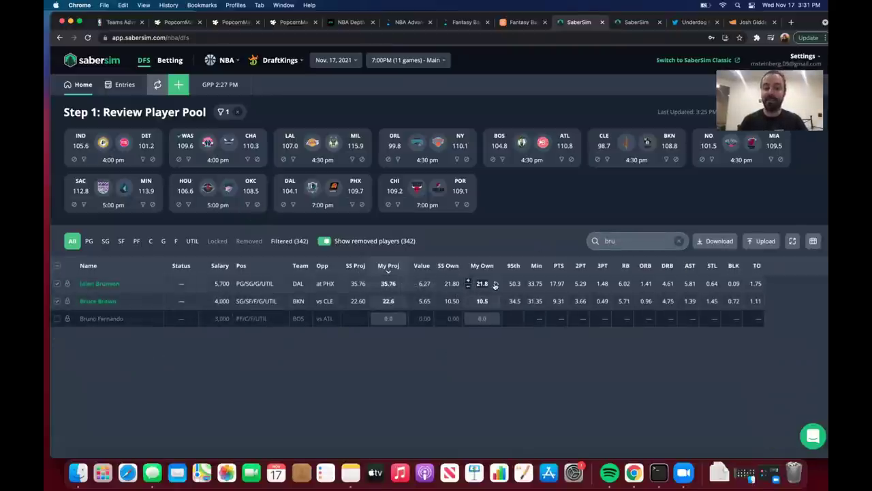
text(35)
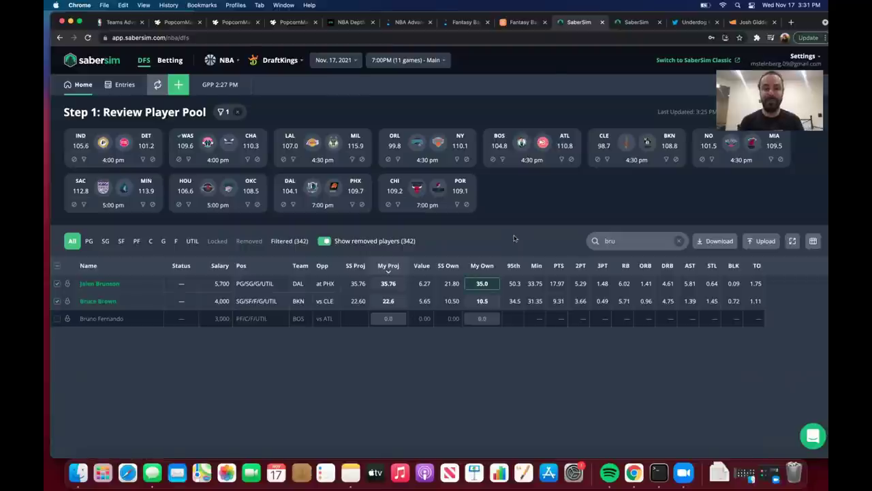
In the FanDuel player pool, set Jalen Brunson's My Own ownership to 25 and clear the player search.
click(629, 20)
click(633, 240)
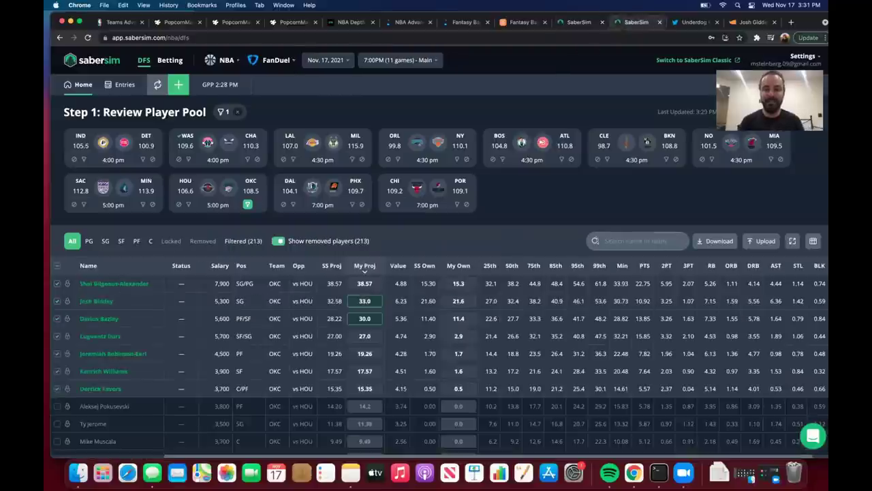
text(brun)
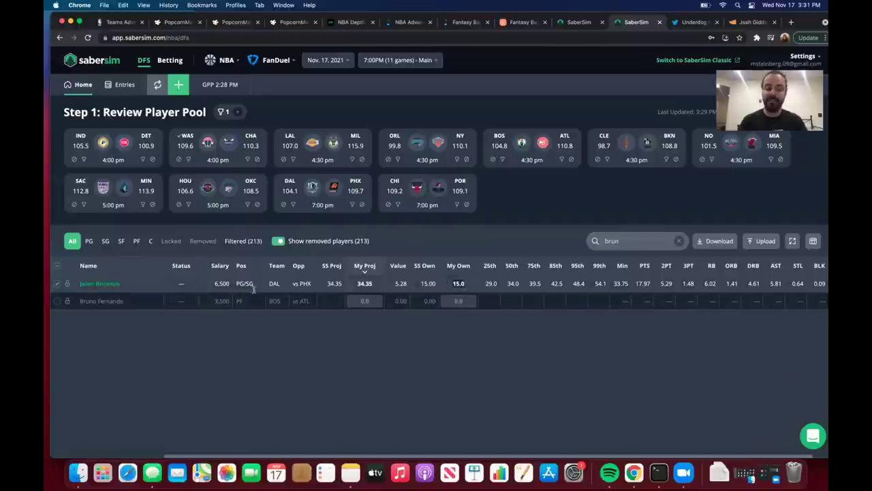
click(458, 282)
text(25)
key(Return)
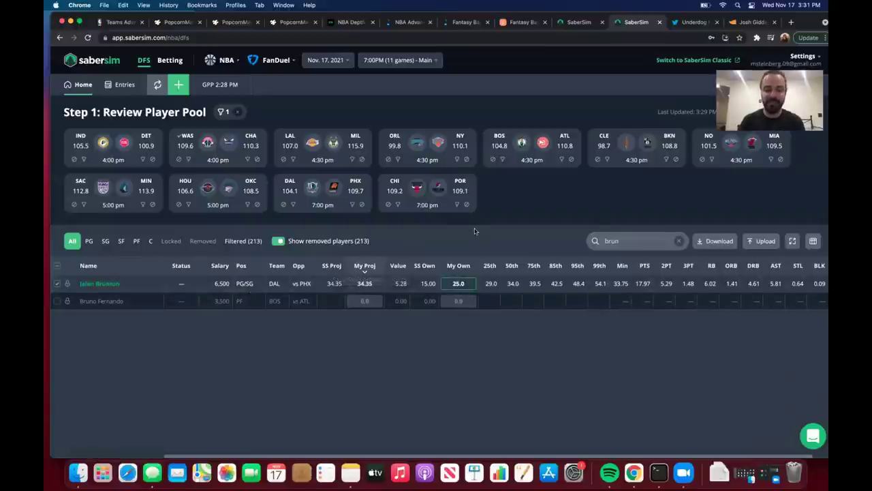
click(679, 241)
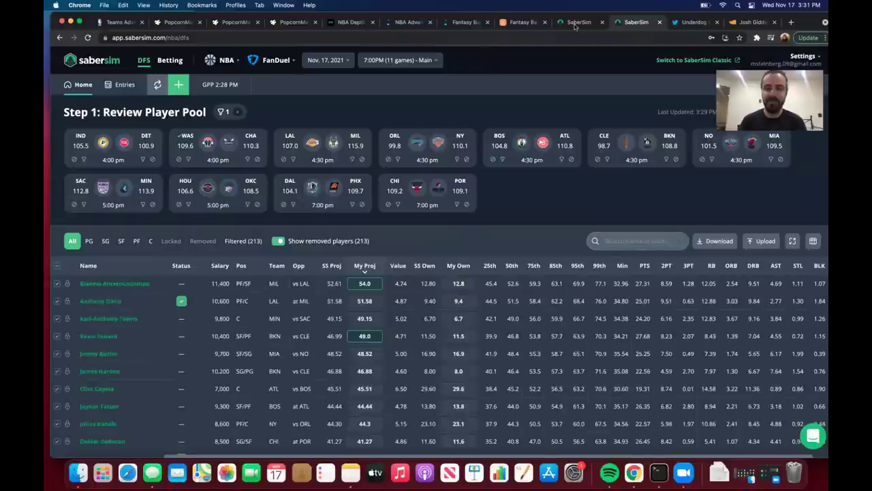
Find James Harden in the DraftKings player pool and set his My Proj projection to 51.
click(578, 23)
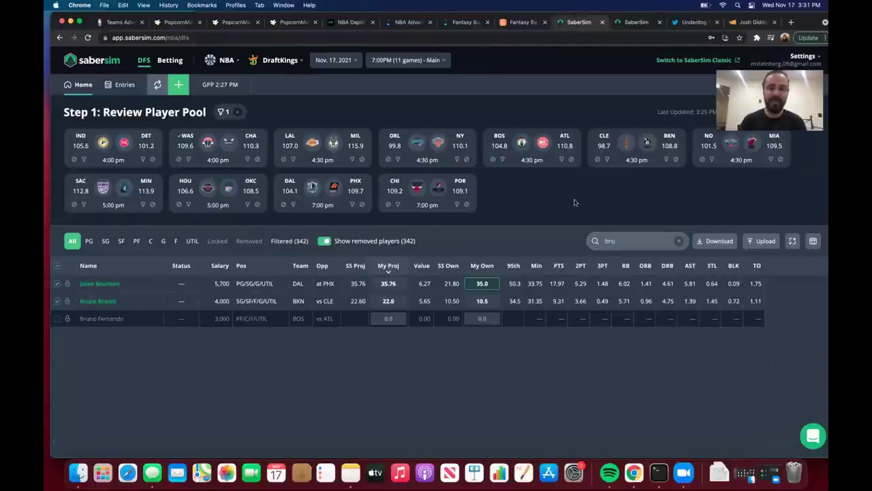
drag(627, 246, 565, 238)
text(hard)
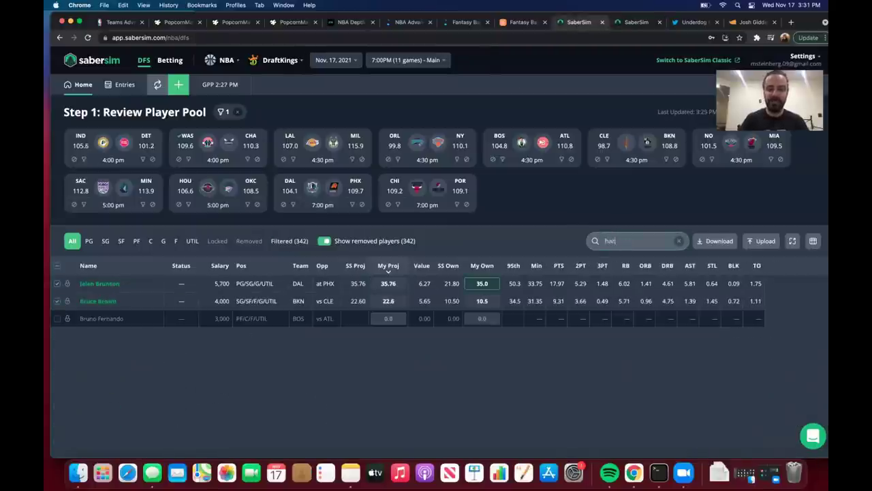
click(381, 283)
text(51)
key(Return)
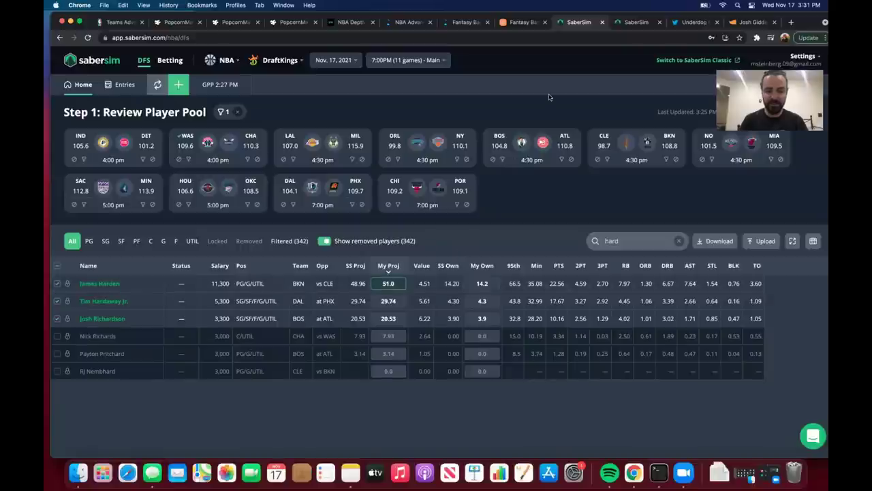
In the FanDuel player pool, set James Harden's My Proj projection to 49 and clear the player search.
click(636, 22)
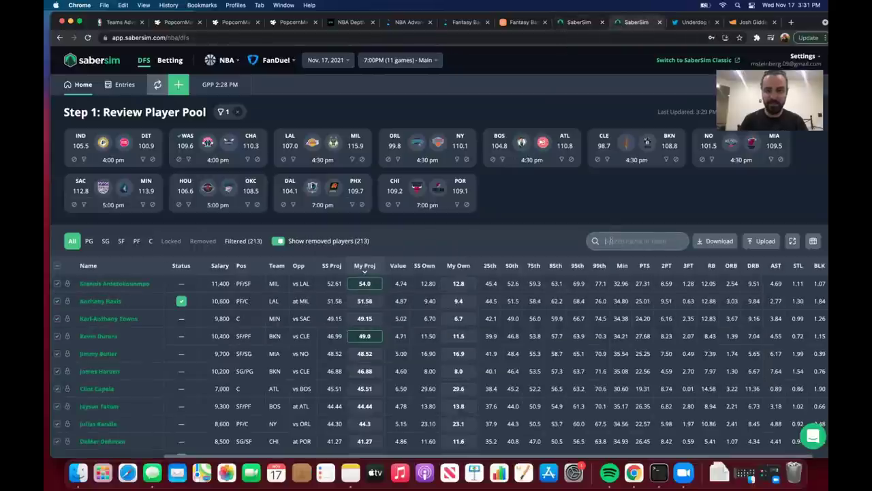
click(610, 240)
text(hard)
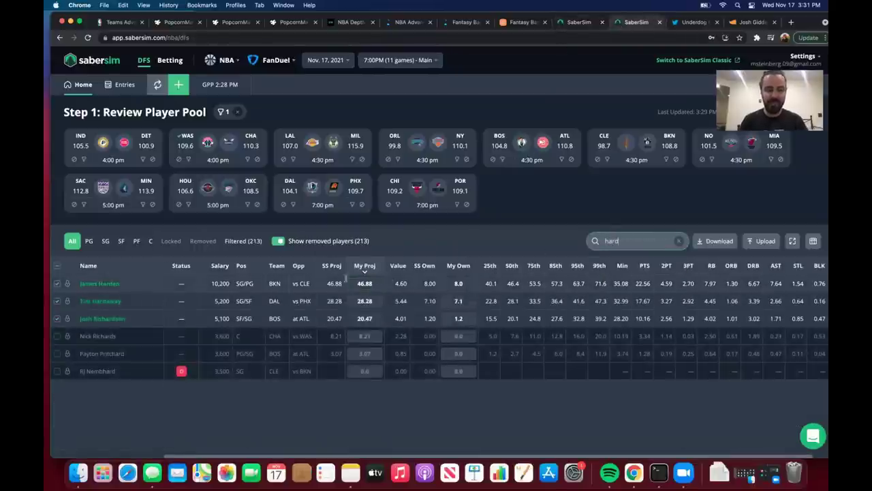
click(355, 282)
text(49)
key(Return)
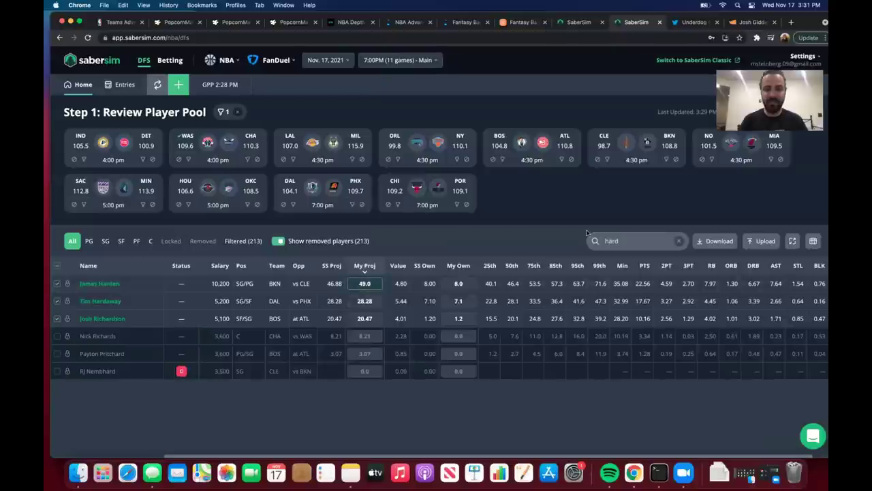
double_click(611, 241)
key(BackSpace)
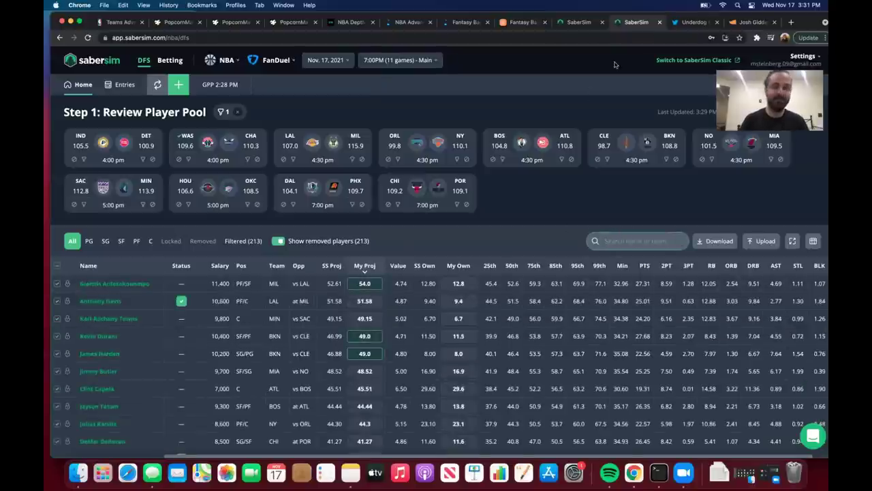
Clear the DraftKings player search, filter the pool to Cleveland and set Ricky Rubio's My Proj projection to 34.
click(580, 21)
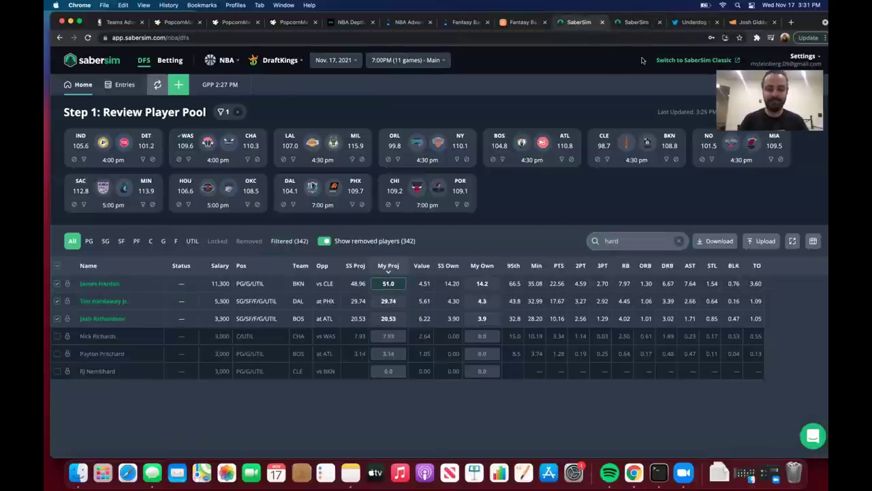
key(super+f)
text(rub)
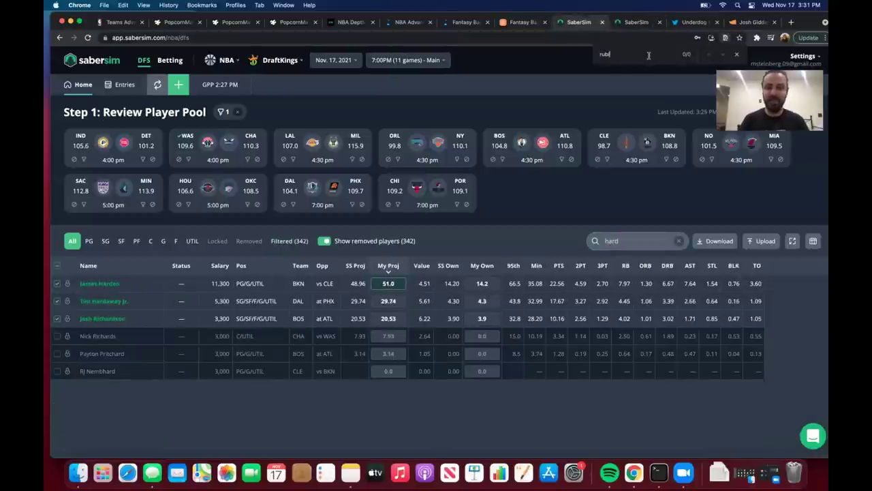
text(i)
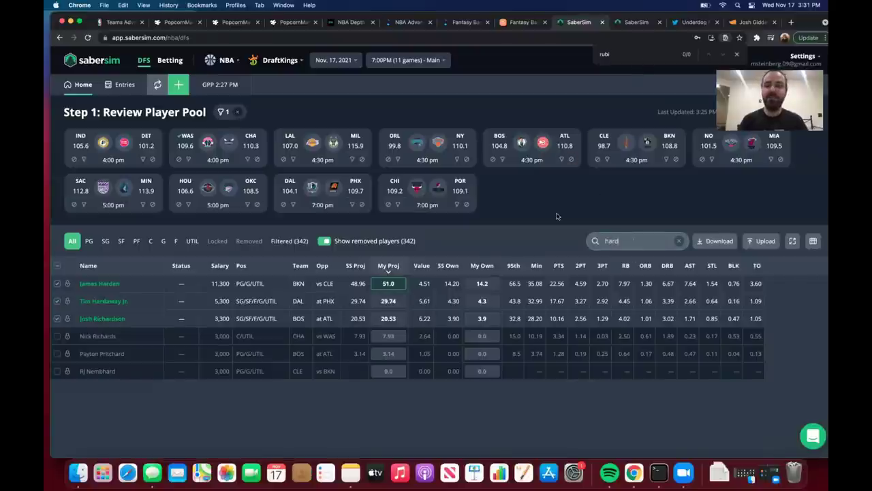
click(678, 241)
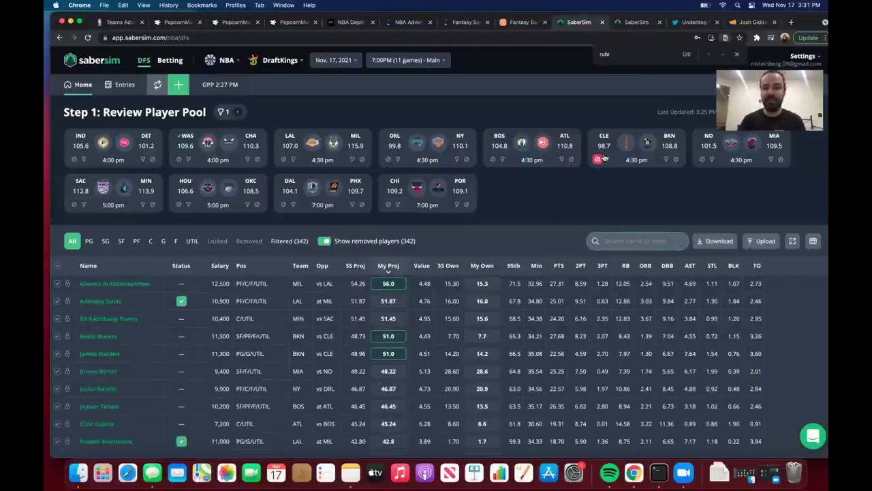
click(607, 159)
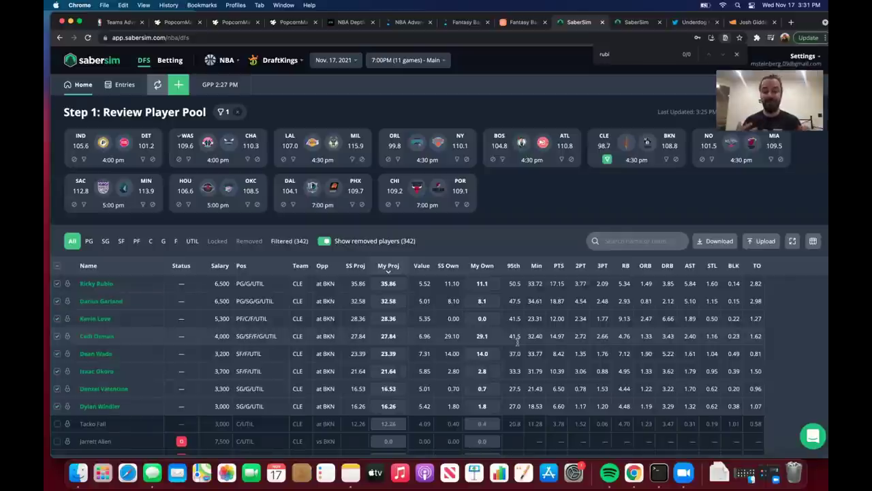
click(382, 283)
text(34)
key(Return)
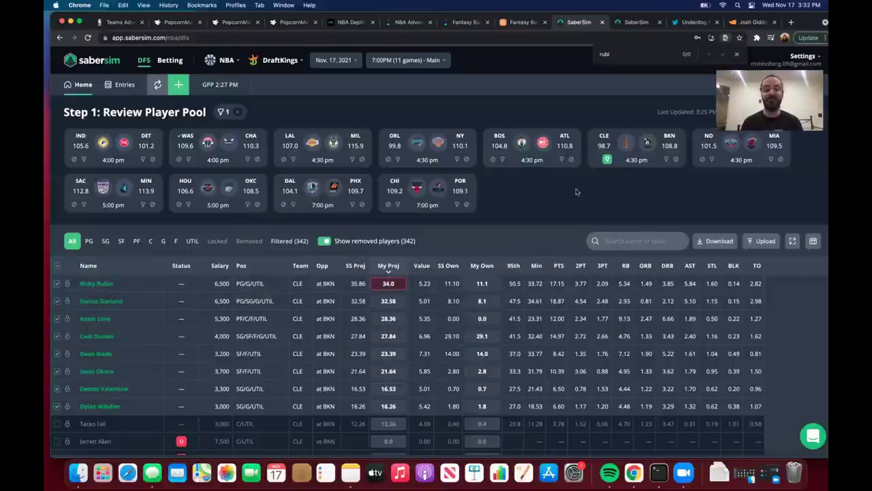
click(594, 52)
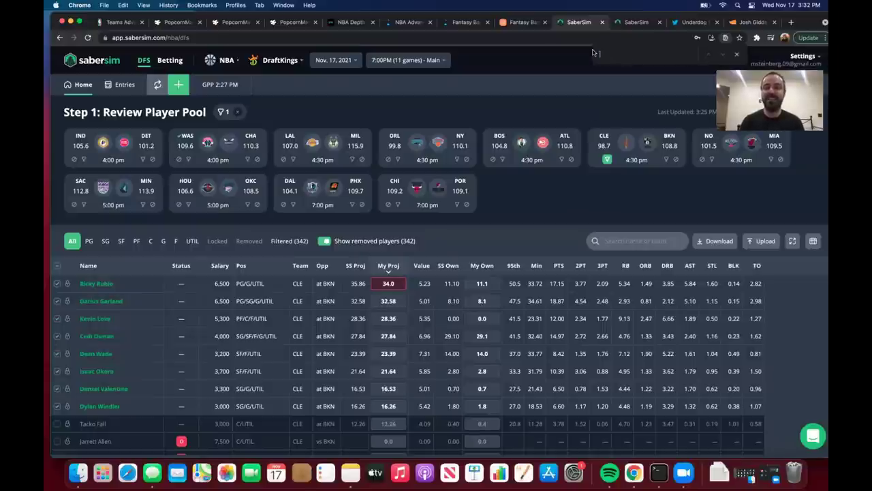
Filter the FanDuel player pool to Cleveland and set Ricky Rubio's My Proj projection to 33.
click(634, 22)
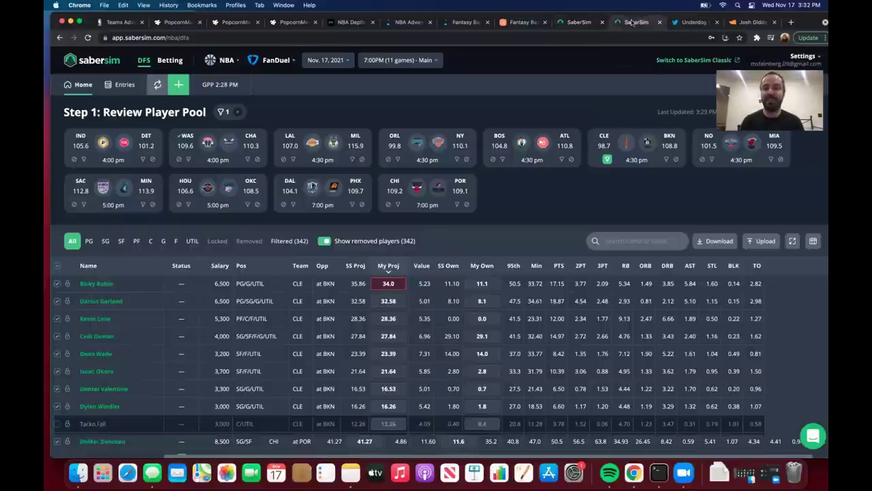
click(607, 159)
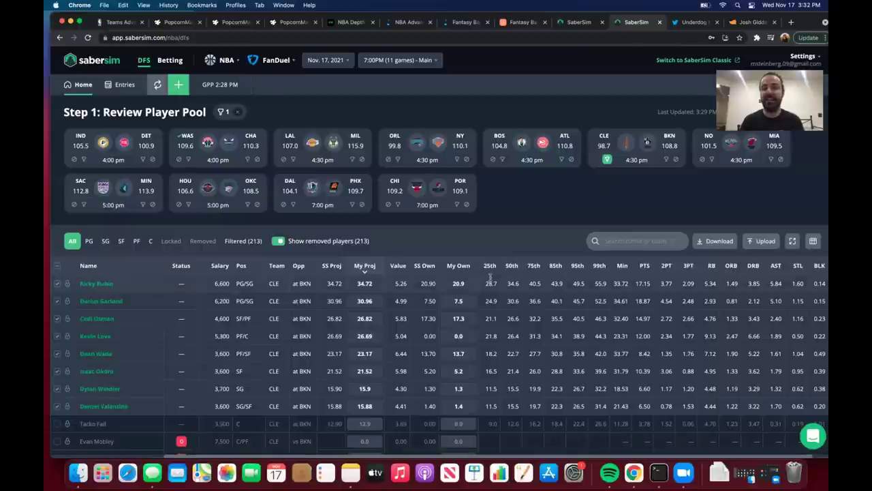
click(365, 283)
text(33)
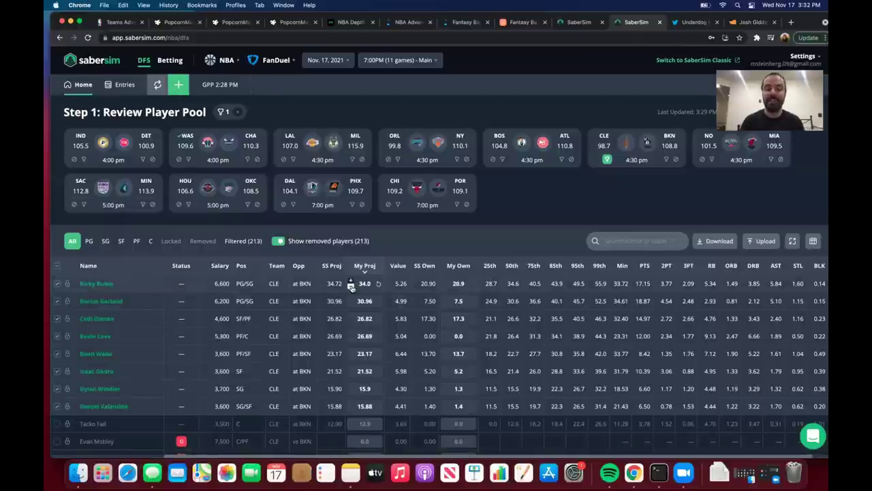
key(Return)
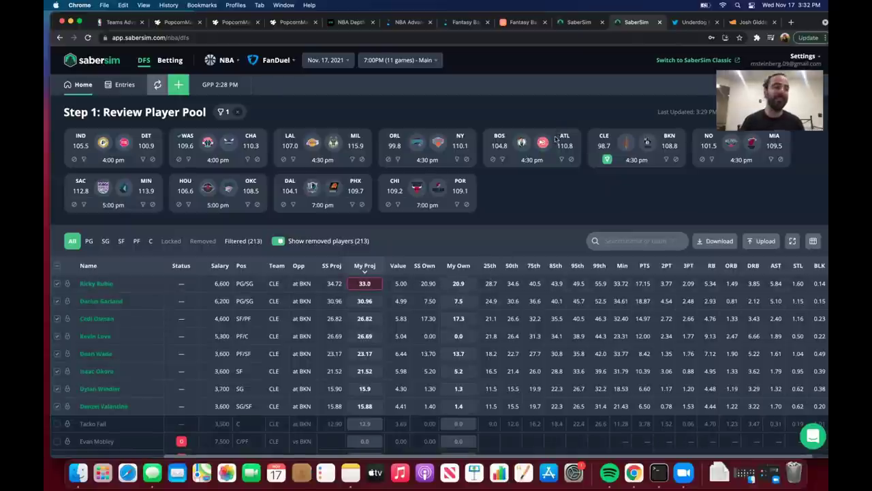
Switch the DraftKings pool's team filter from Cleveland to Brooklyn and set Patty Mills's My Proj projection to 21.
click(579, 22)
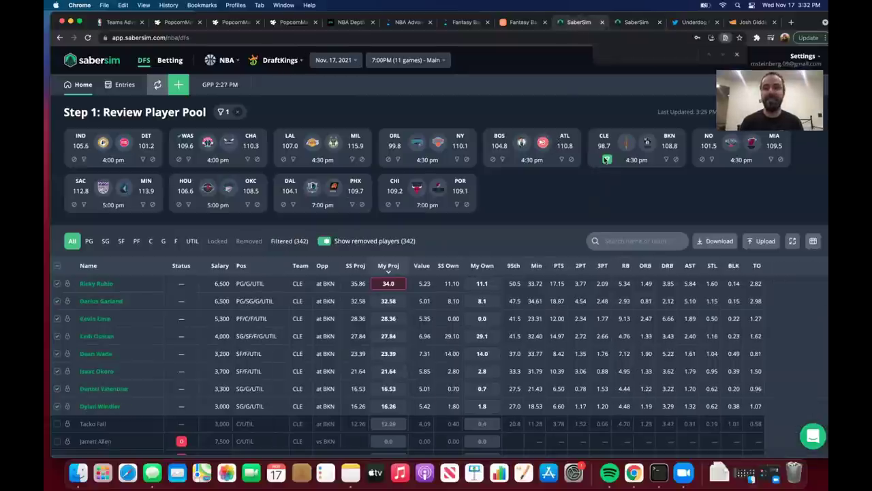
click(607, 159)
click(665, 160)
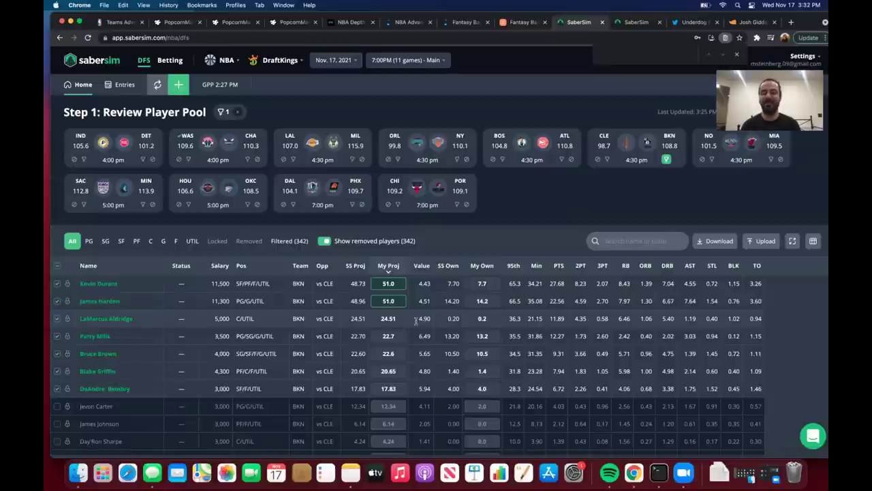
mouse_move(374, 337)
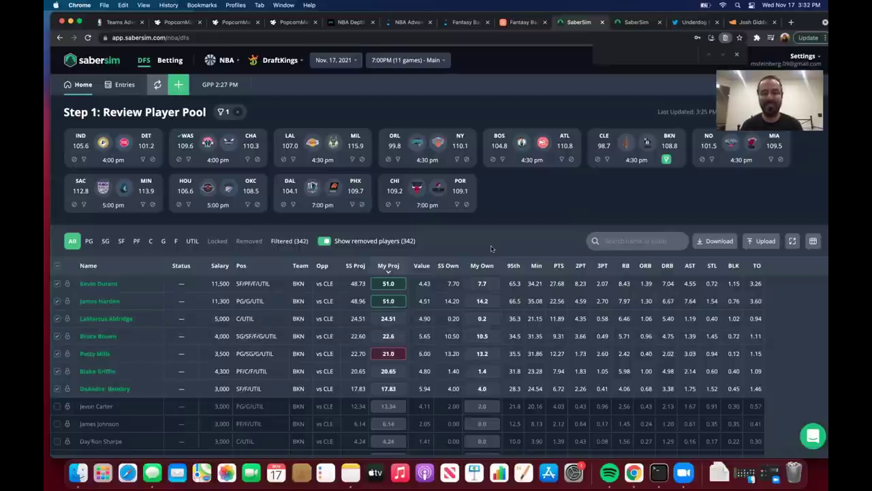
Filter the FanDuel pool to Brooklyn instead of Cleveland, lower Patty Mills's My Proj projection to 20, and remove the team filter.
click(621, 26)
click(608, 160)
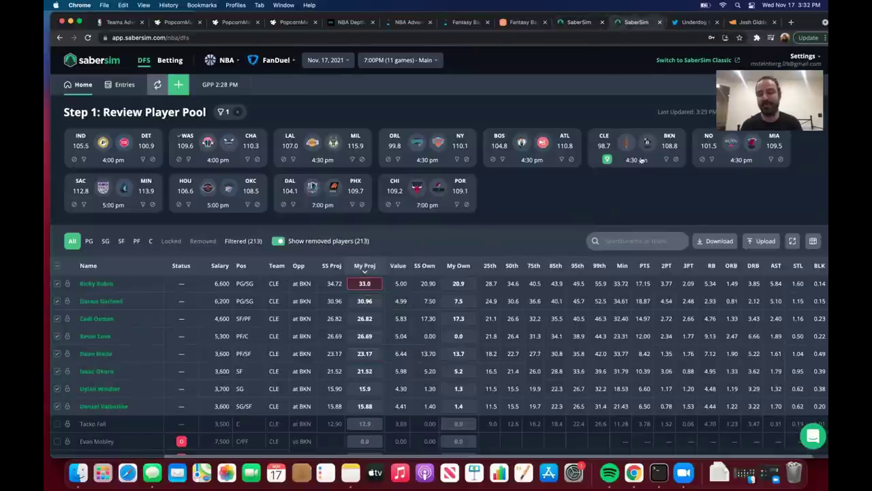
click(666, 159)
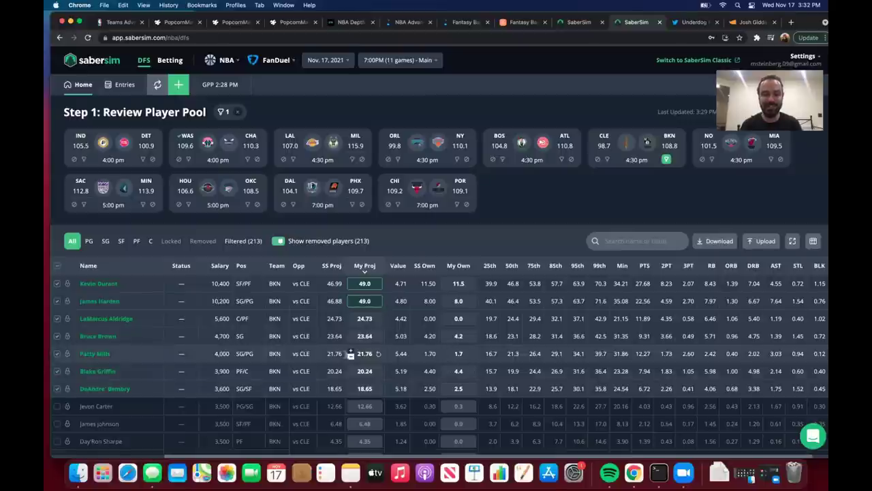
click(350, 357)
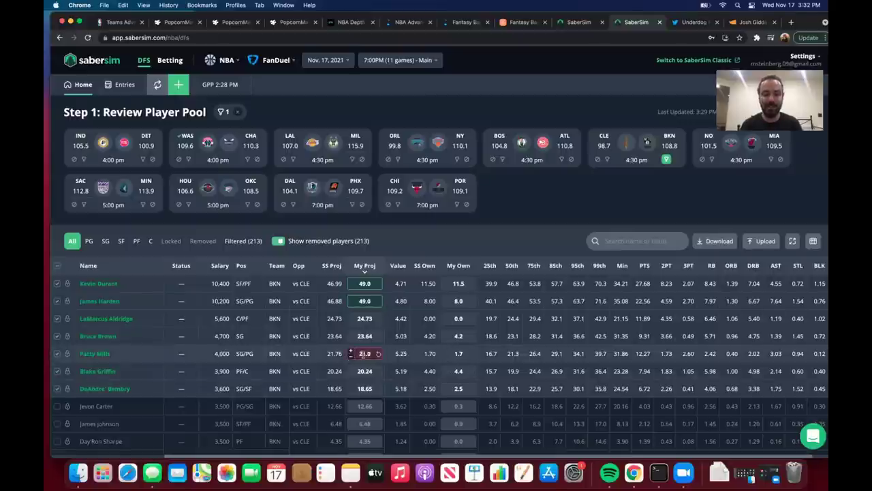
click(351, 356)
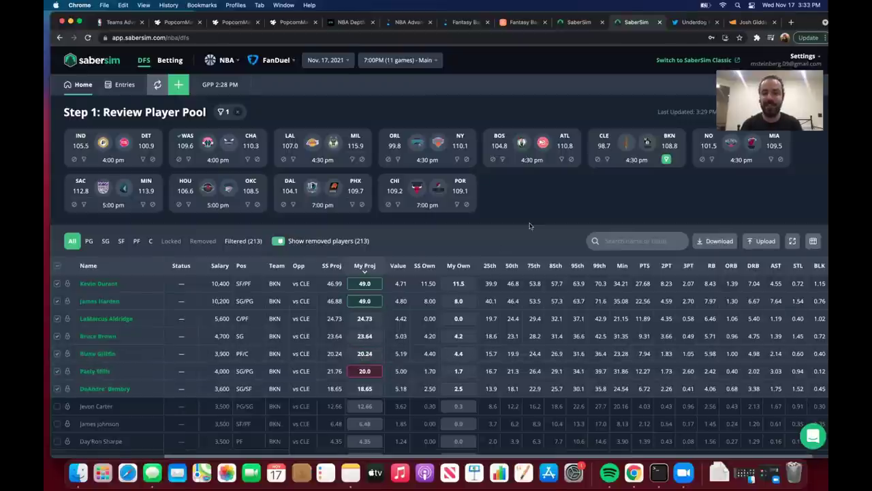
click(667, 159)
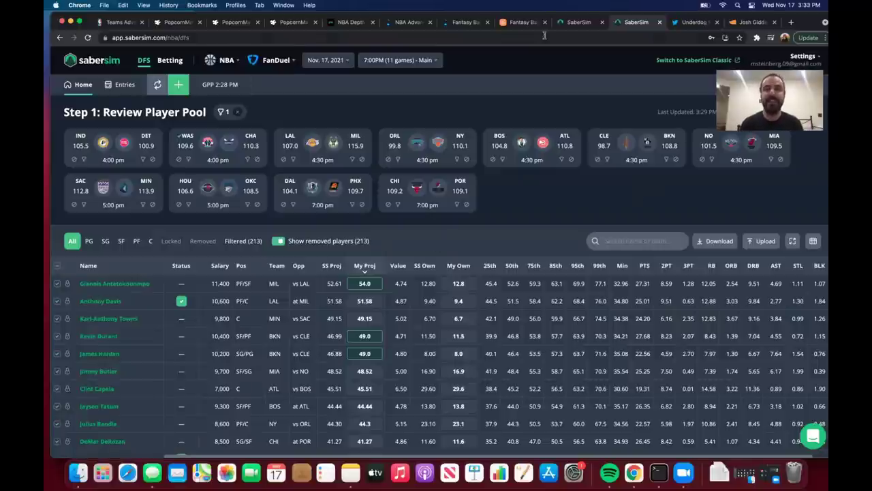
Switch to the Basketball Monster player news page and review the latest injury and availability updates for Wednesday's games.
click(523, 22)
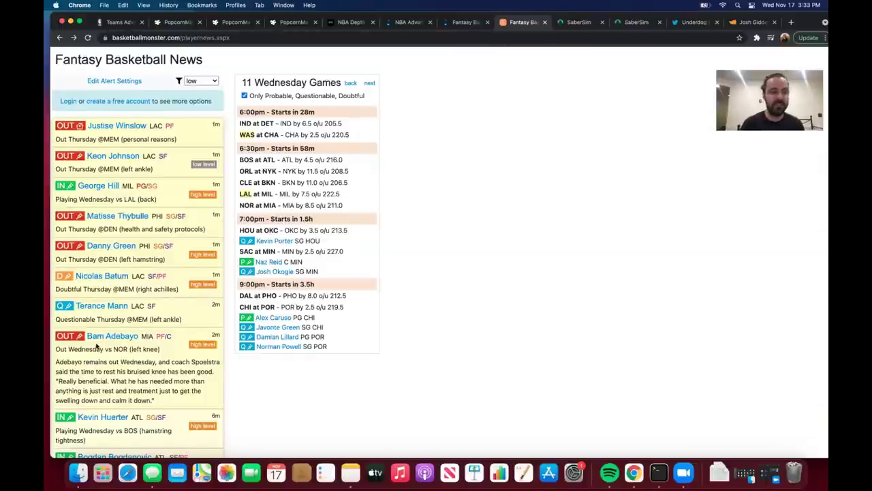
scroll(96, 347, down, 2)
scroll(97, 346, down, 2)
scroll(97, 346, down, 5)
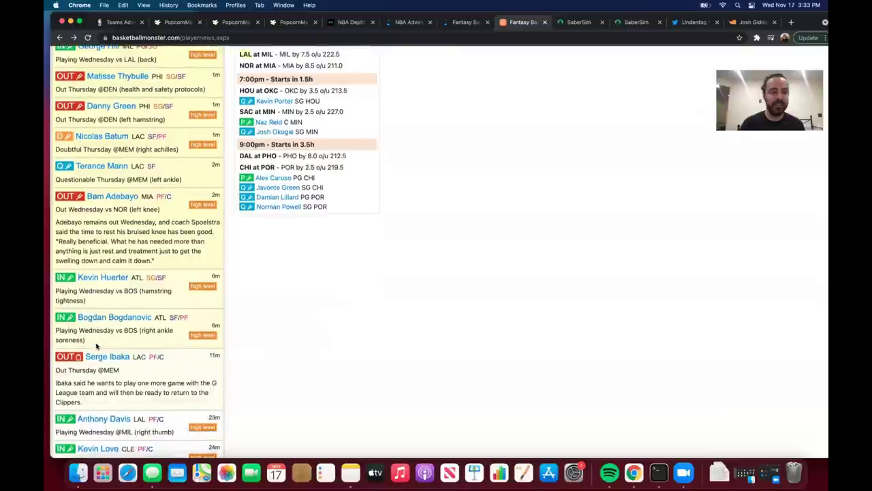
scroll(97, 346, down, 5)
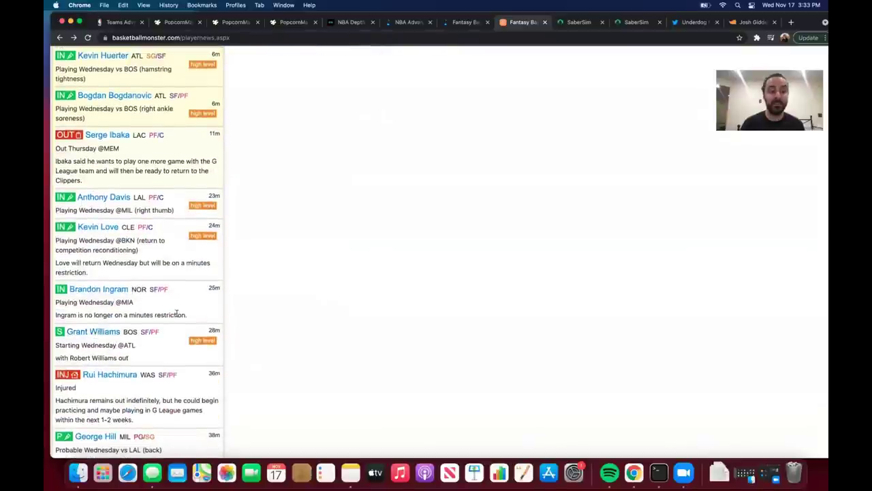
Switch to the DraftKings player pool and change its team filter from Brooklyn to New Orleans.
click(574, 26)
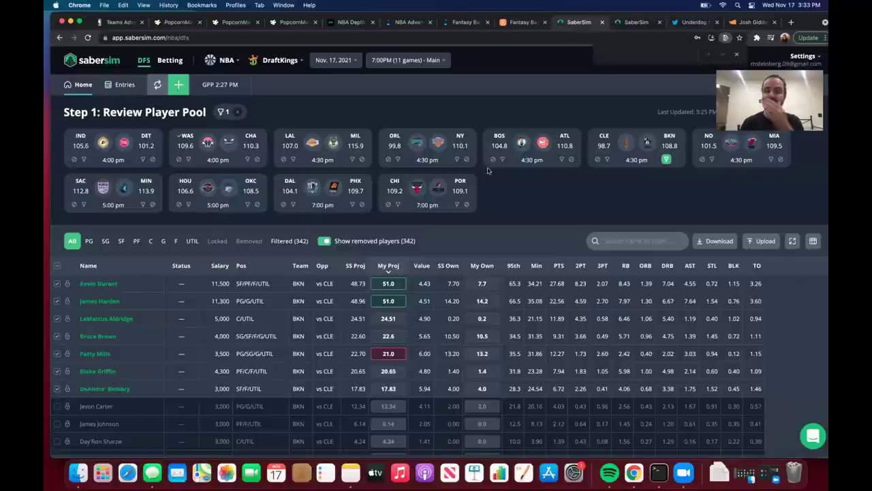
click(666, 161)
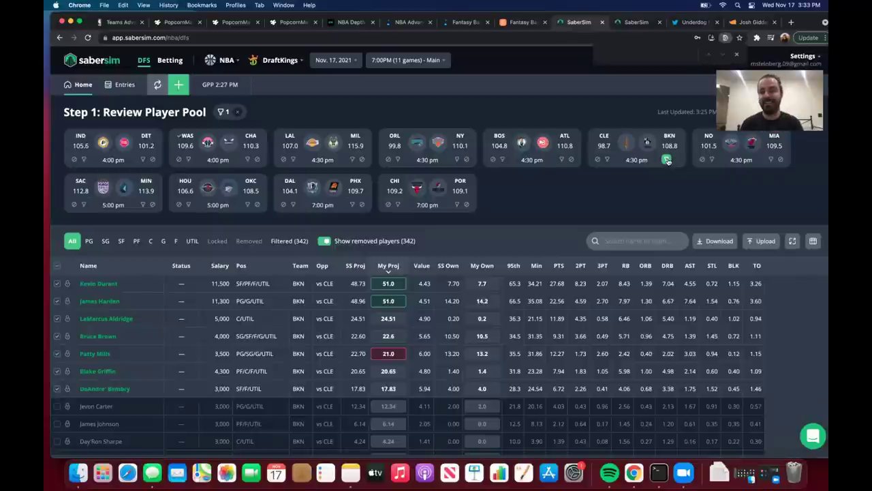
click(711, 159)
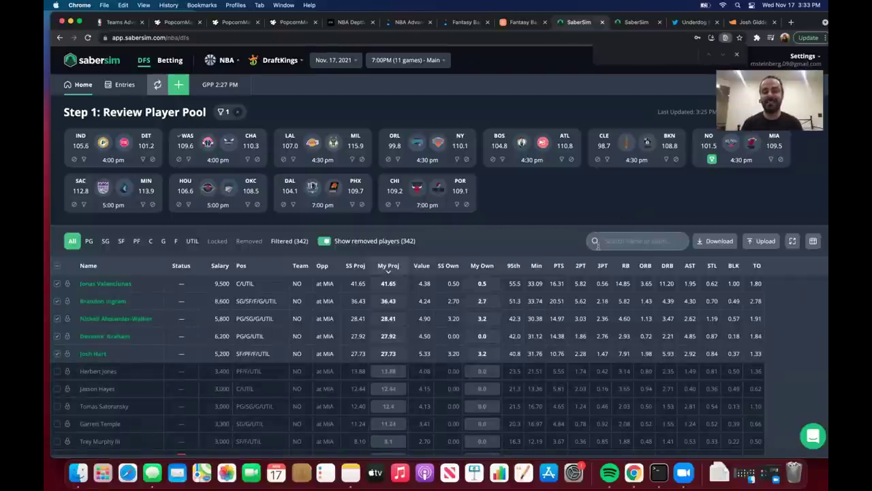
Find New Orleans's Nov 15 game at Washington on PopcornMachine and examine its GameFlow for rotations and player minutes.
key(super+2)
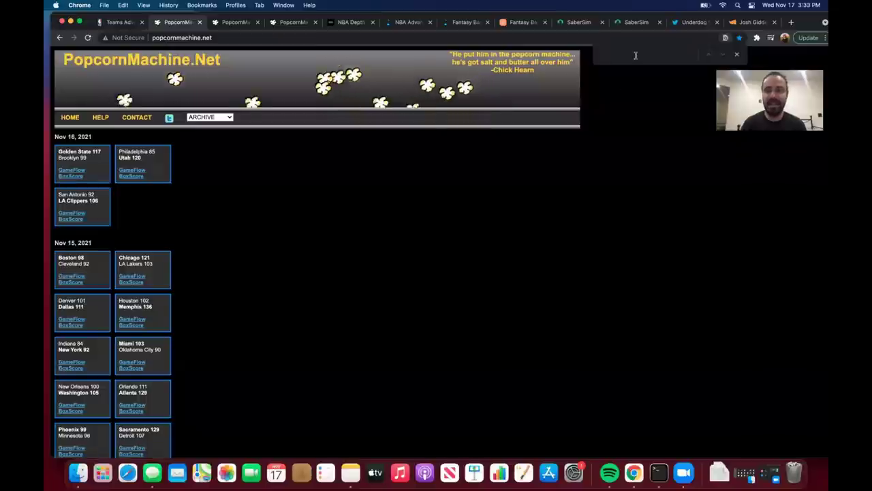
text(new orl)
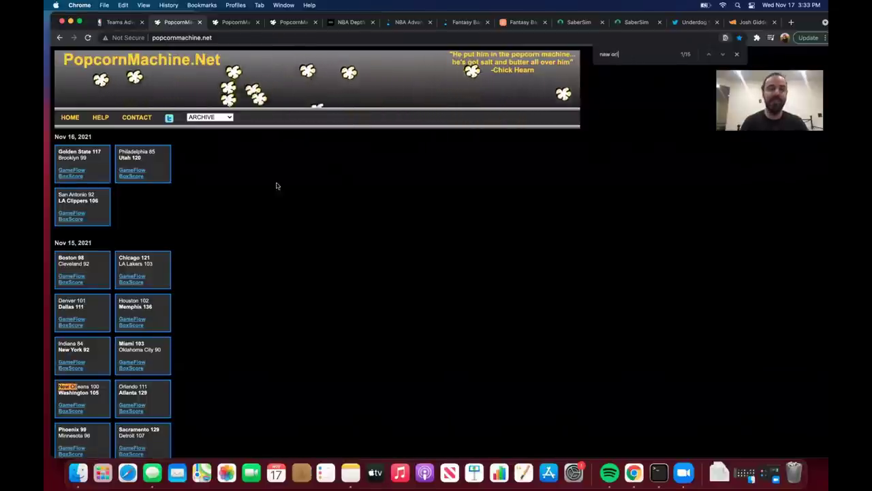
click(72, 405)
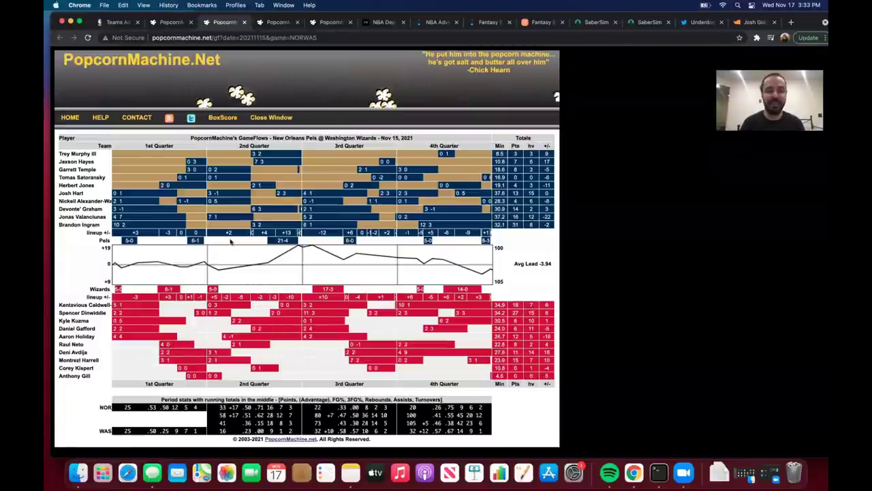
mouse_move(348, 234)
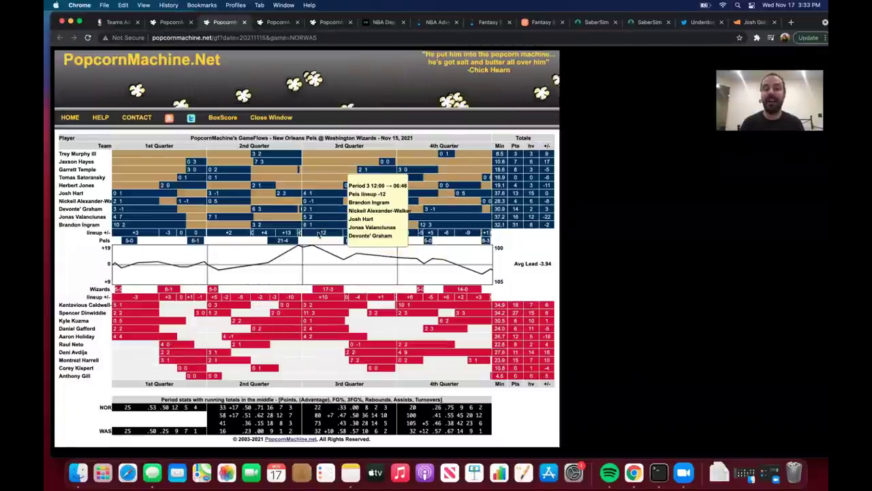
mouse_move(377, 213)
mouse_move(350, 218)
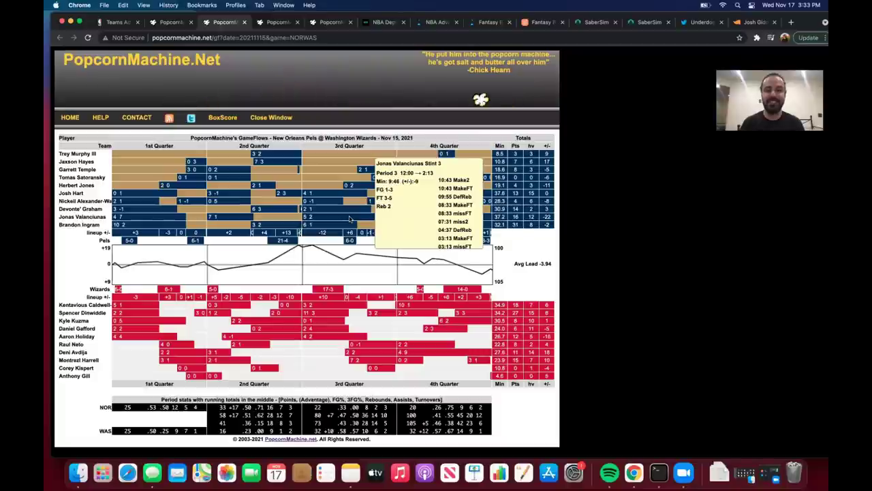
mouse_move(369, 298)
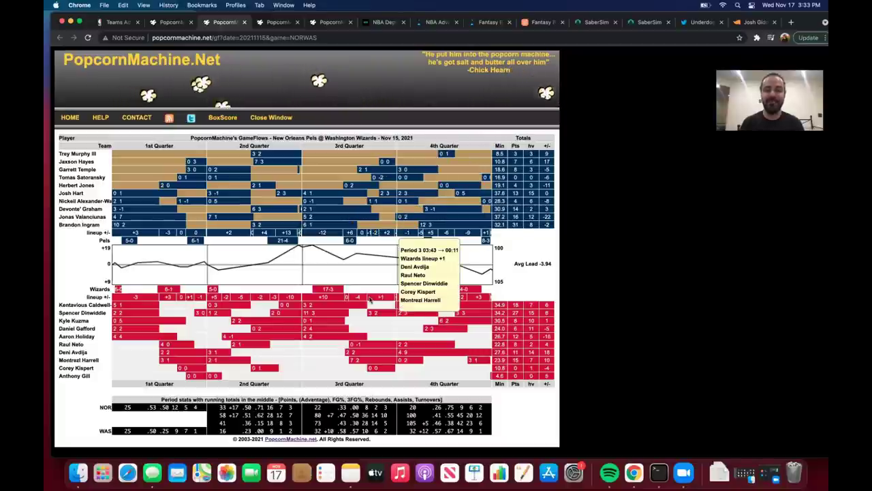
Return to the DraftKings pool and set Brandon Ingram's My Proj projection to 38.
click(594, 22)
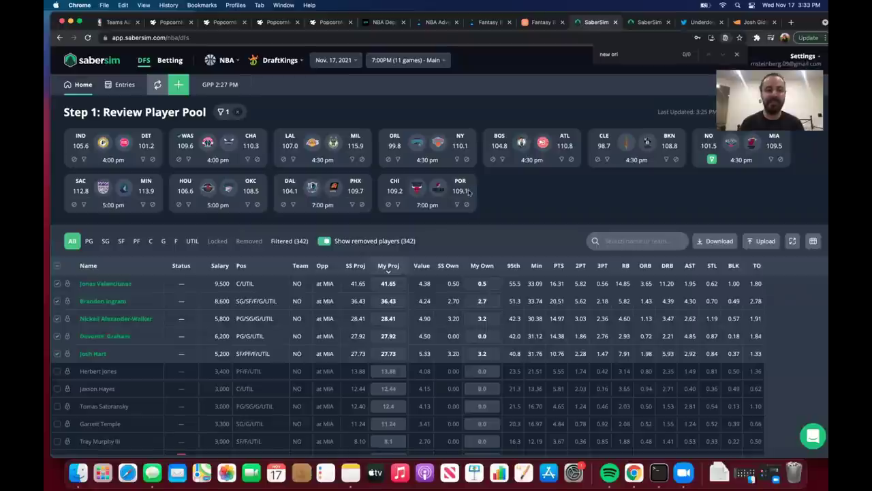
click(374, 301)
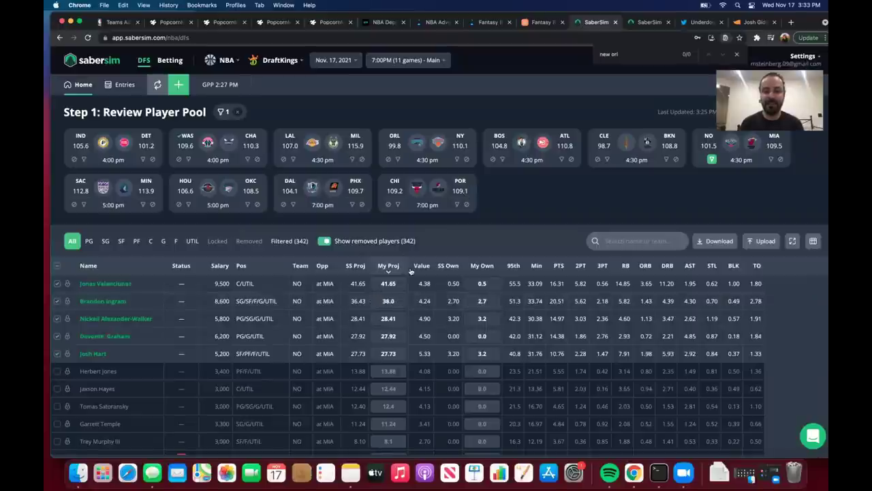
text(38)
key(Return)
Filter the FanDuel player pool to New Orleans and set Brandon Ingram's My Proj projection to 36.
click(644, 23)
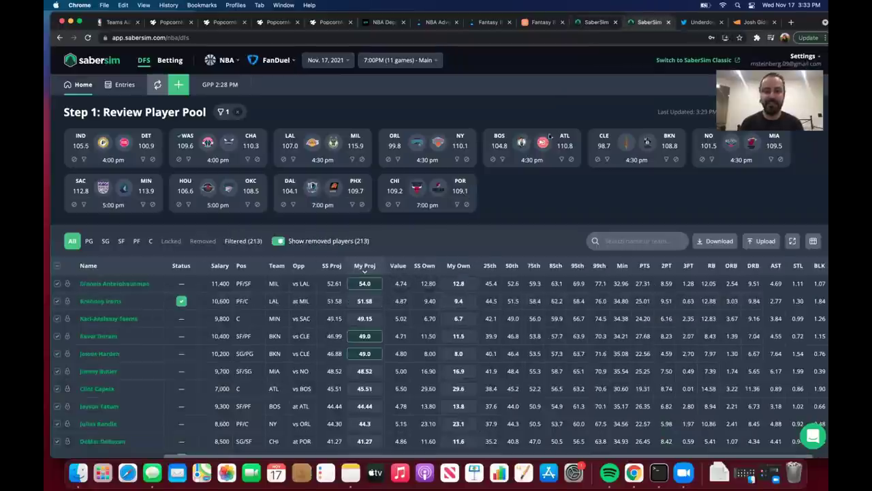
click(712, 160)
click(351, 302)
text(36)
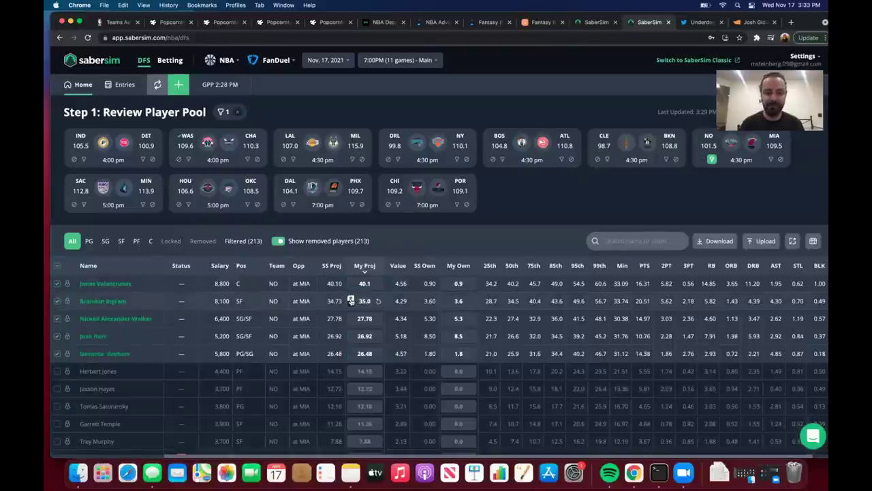
key(Return)
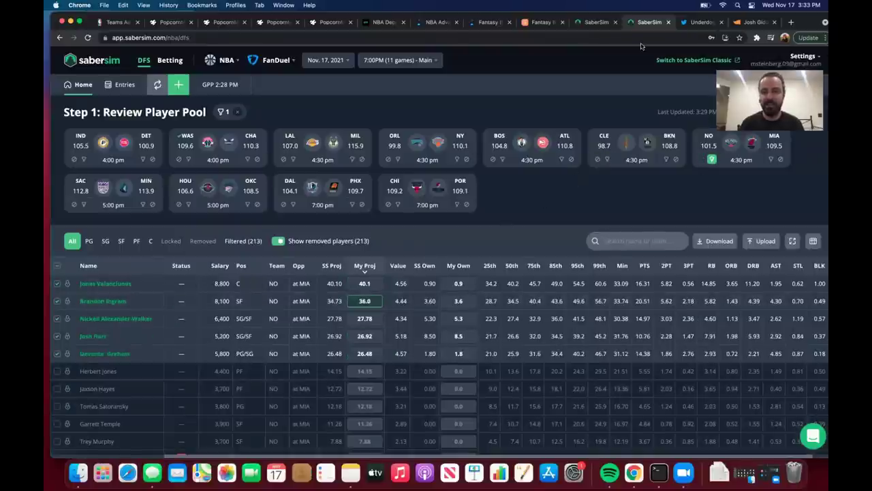
Clear the DraftKings pool's New Orleans filter and give a new build a stacking rule of no more than 3 players from the same team.
key(ctrl+shift+Tab)
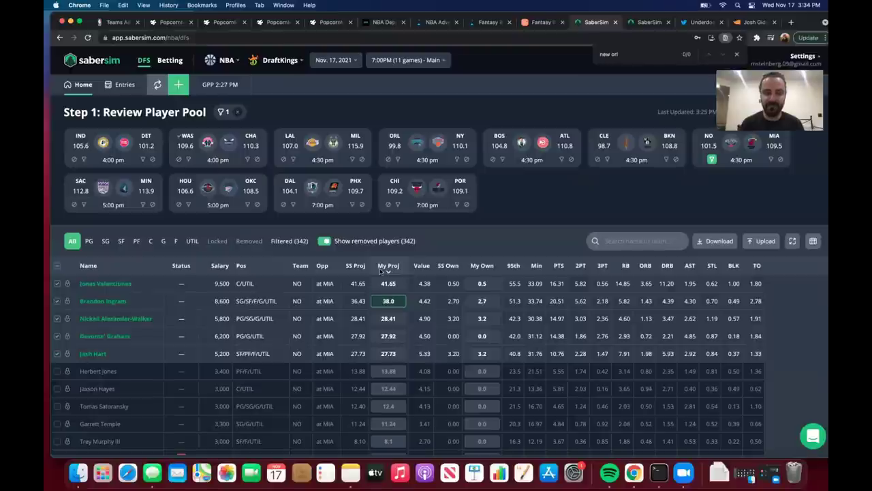
click(712, 158)
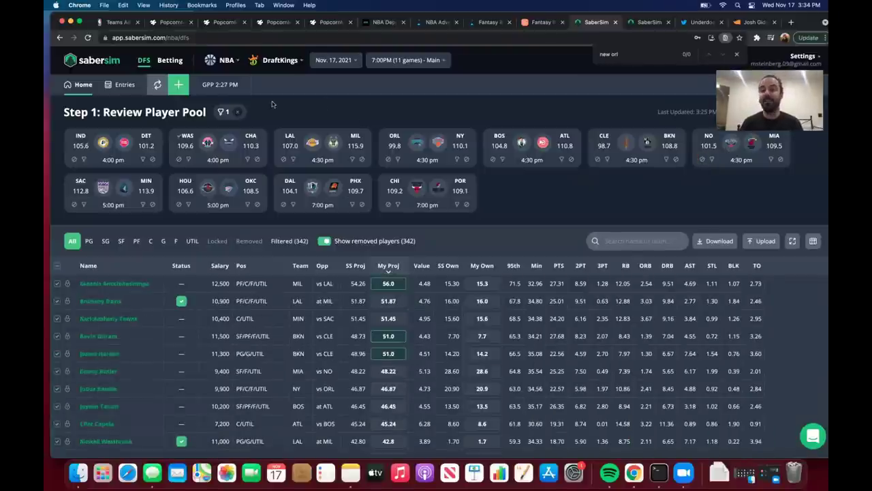
click(175, 86)
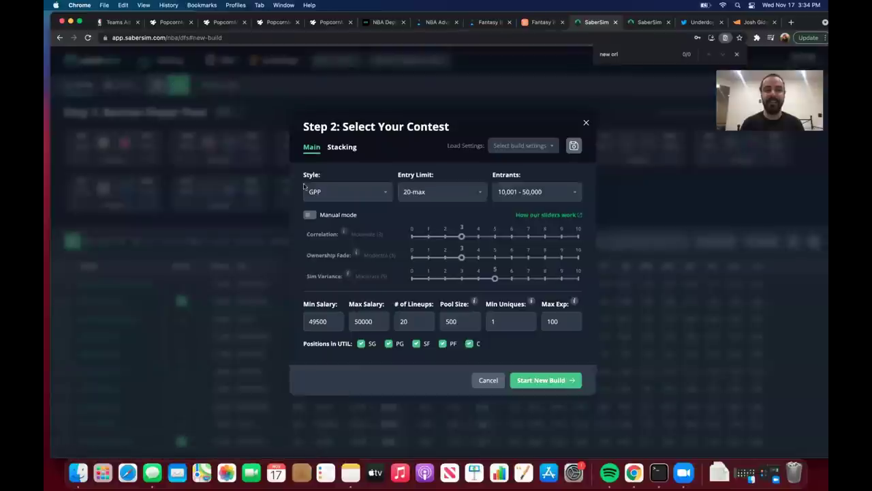
click(351, 151)
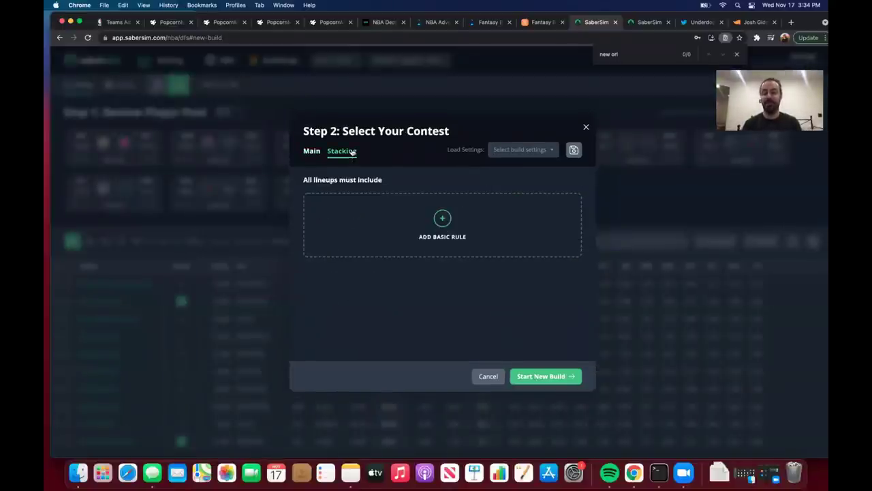
click(445, 220)
click(354, 208)
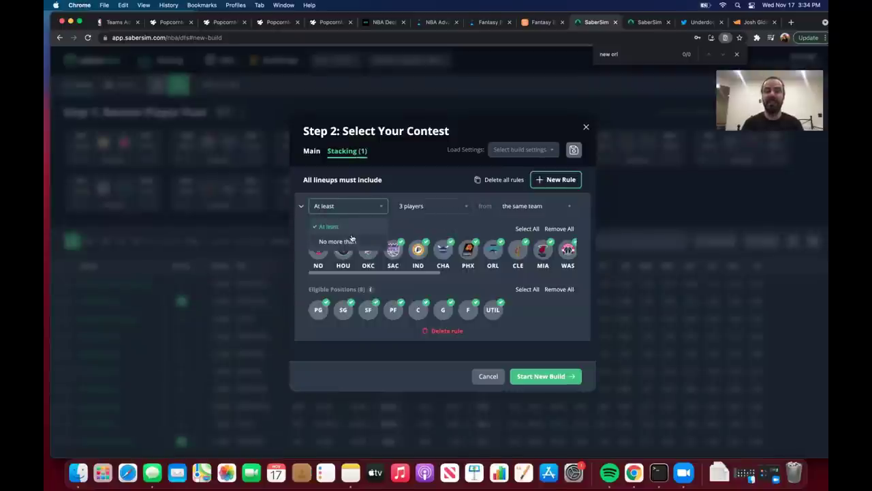
click(348, 241)
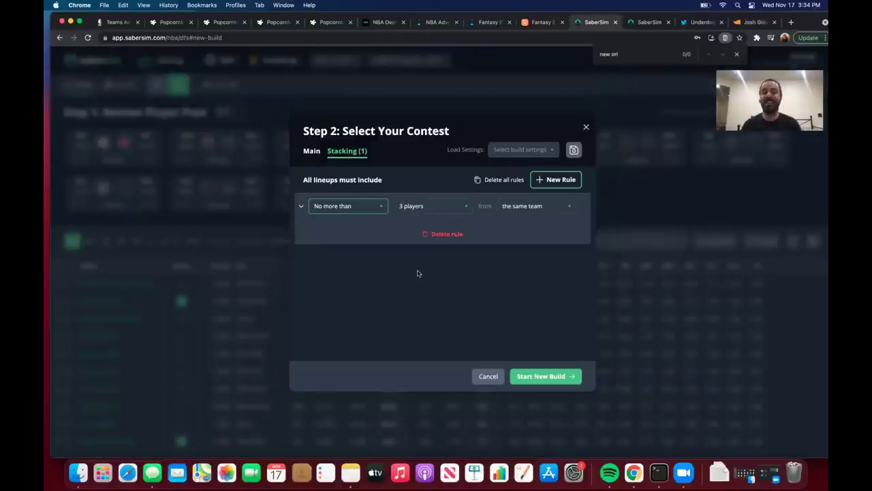
Set the DraftKings build to 50 lineups with a pool size of 1000 and start it.
click(317, 156)
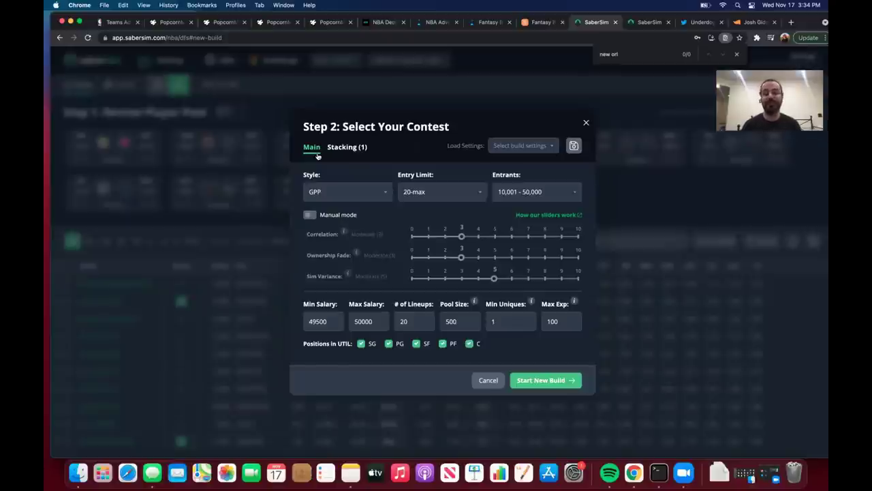
double_click(405, 321)
text(50)
double_click(452, 321)
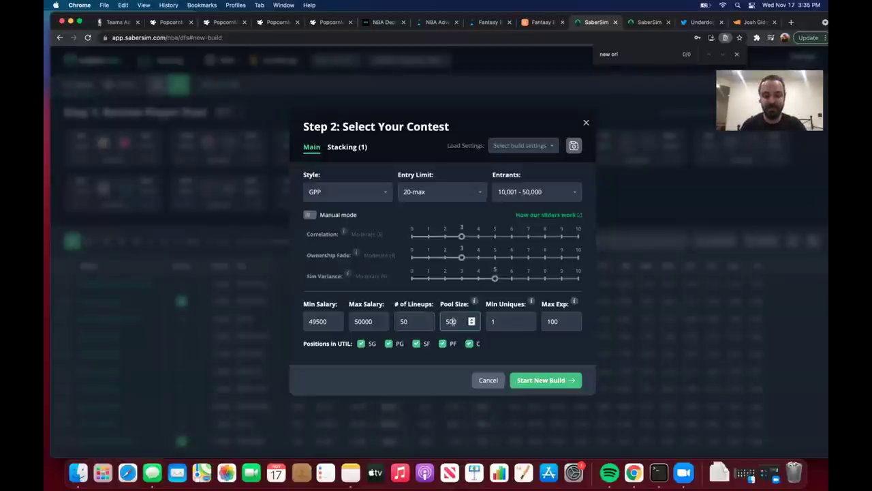
text(1000)
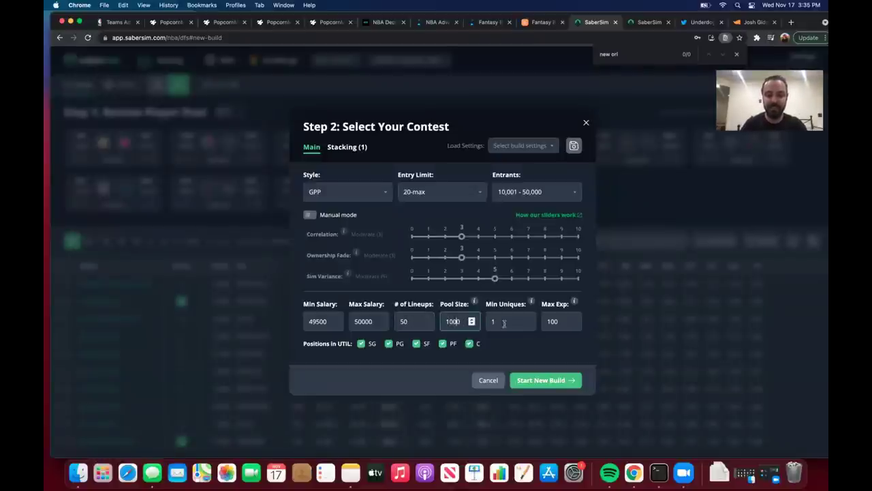
click(539, 349)
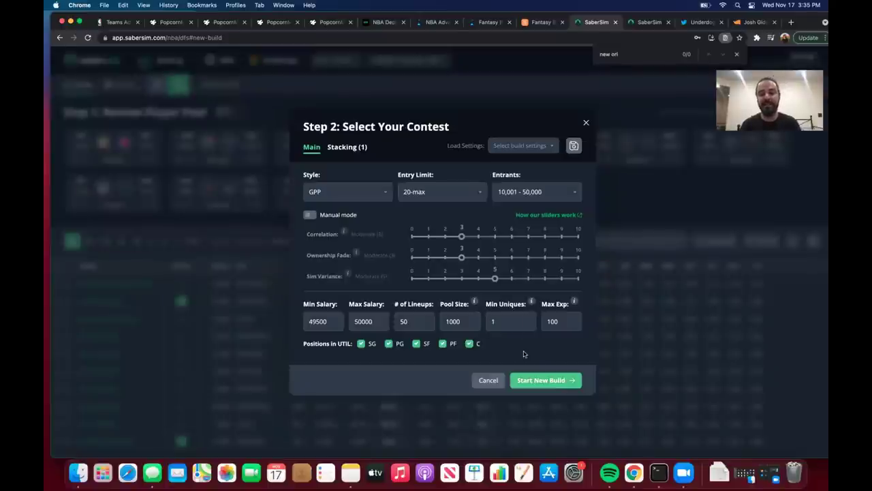
click(552, 387)
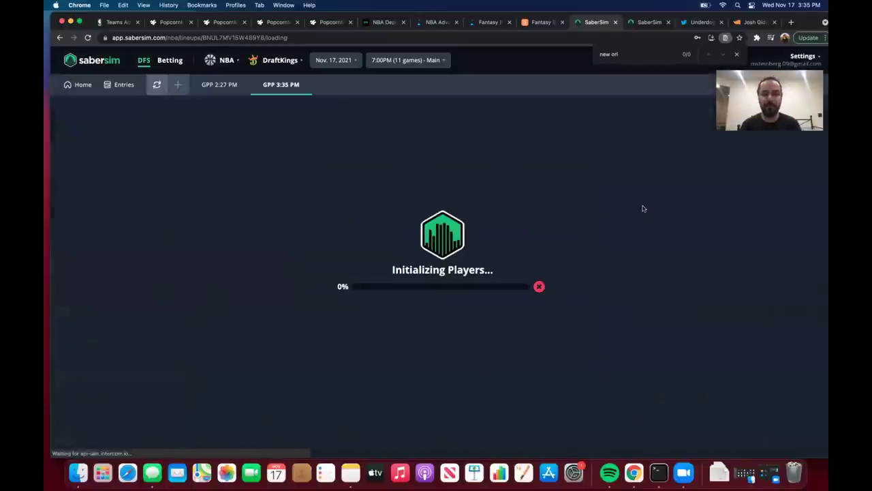
Check the New Orleans projections in the FanDuel pool using the team filter, leaving the full pool unfiltered.
click(647, 25)
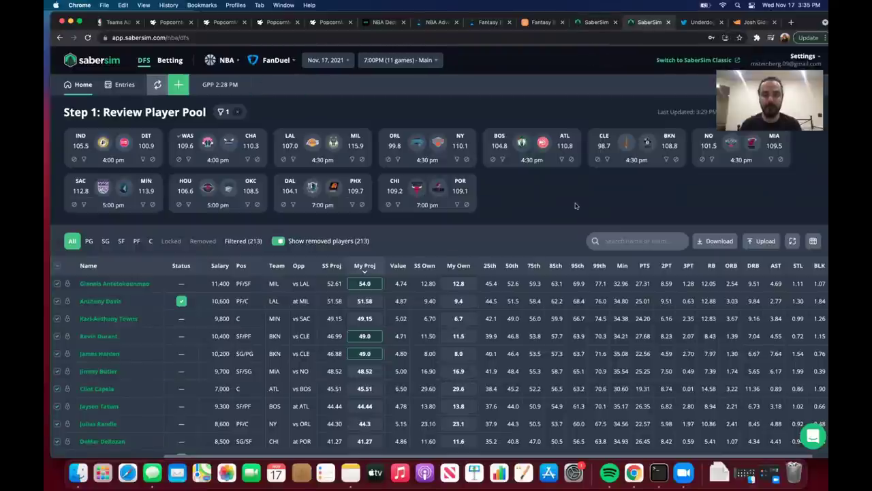
click(712, 159)
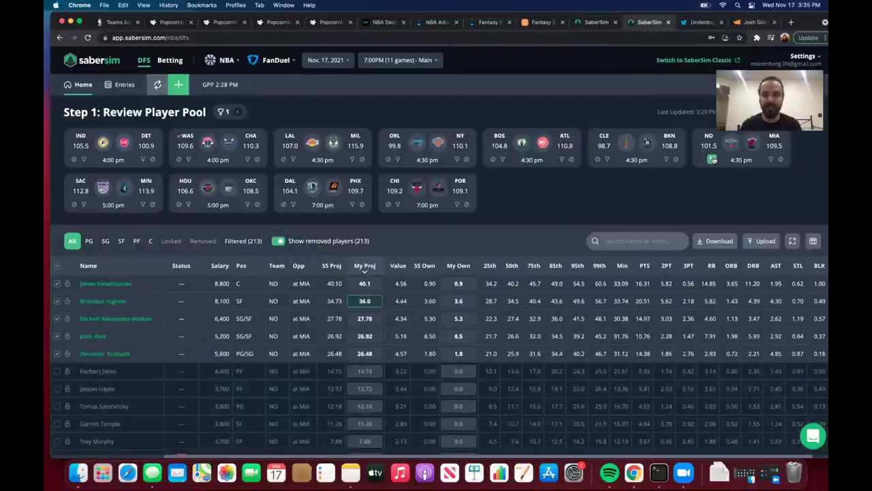
click(712, 159)
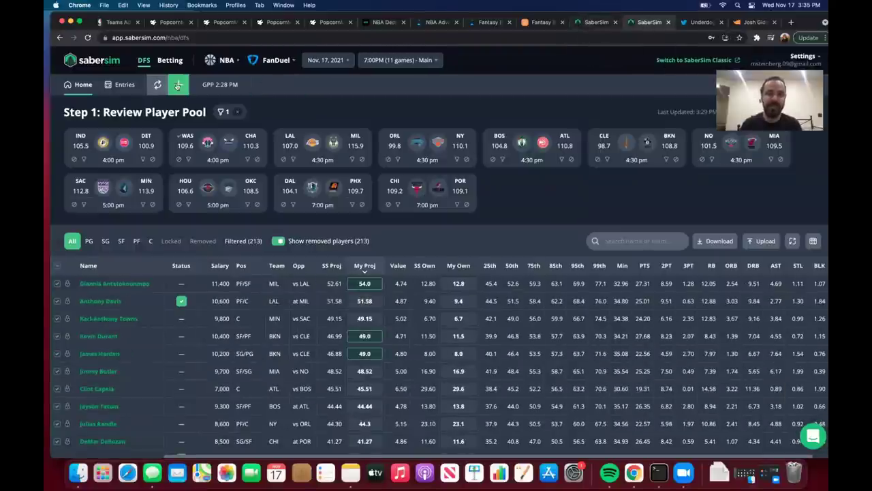
Set up a new FanDuel build with a stacking rule of no more than 3 players from the same team.
click(177, 85)
click(353, 156)
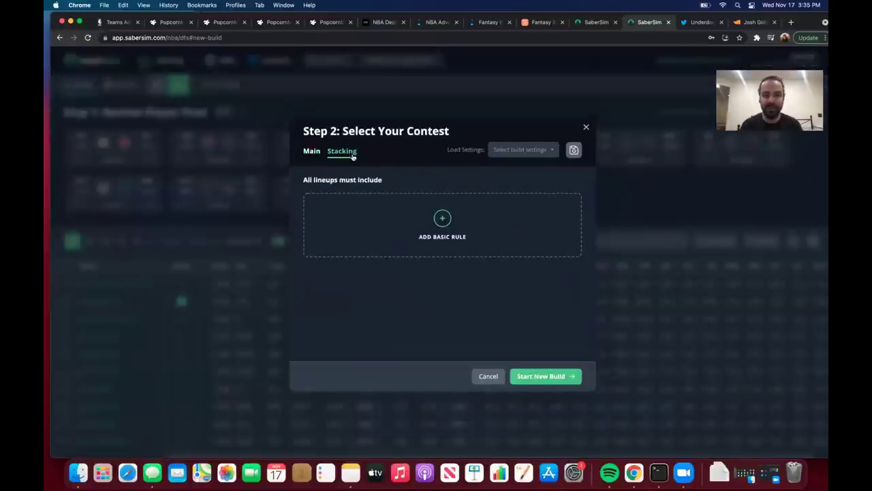
click(430, 218)
click(355, 207)
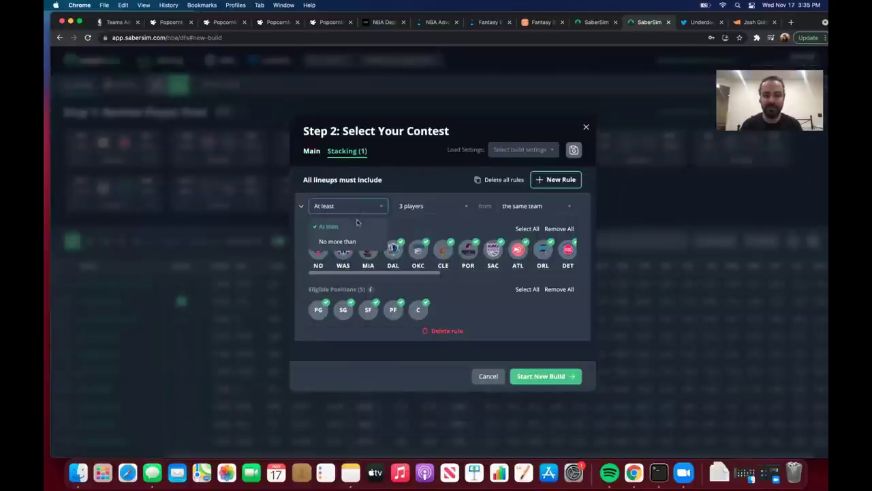
click(337, 241)
Set the FanDuel build's entry limit to 150-max, keep the 10,001 - 50,000 entrants range, and start the build.
click(312, 151)
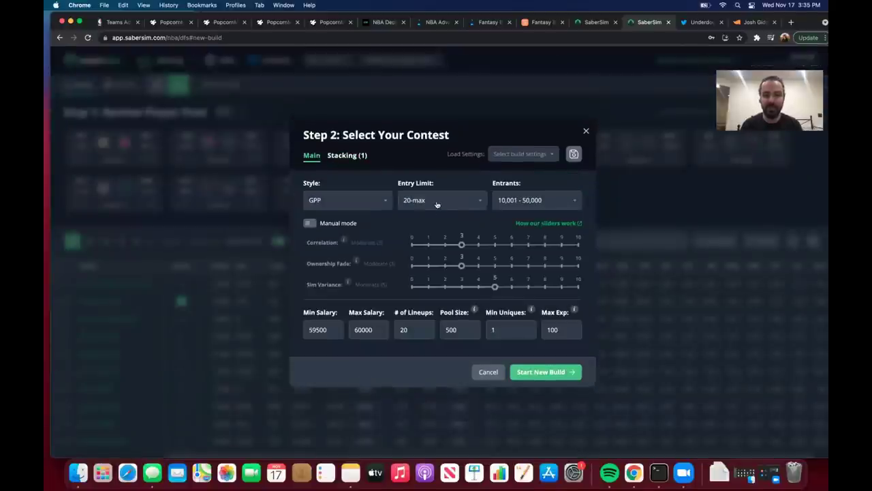
click(437, 201)
click(419, 265)
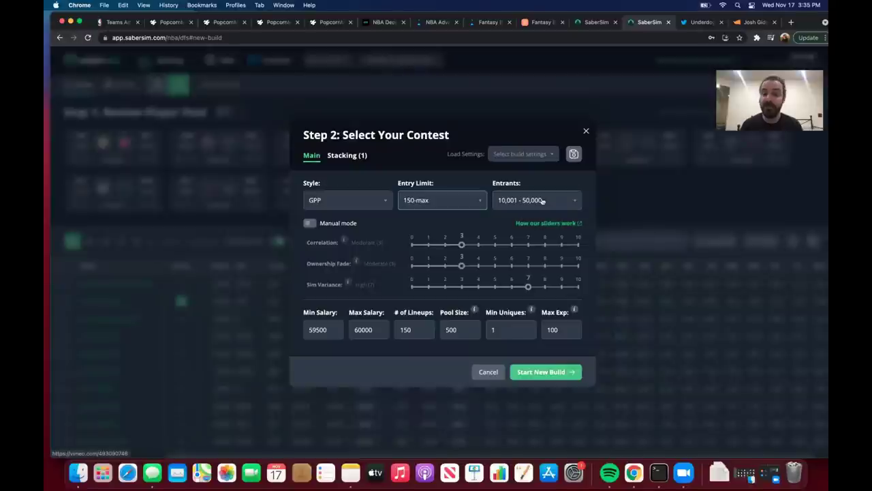
click(543, 200)
click(542, 200)
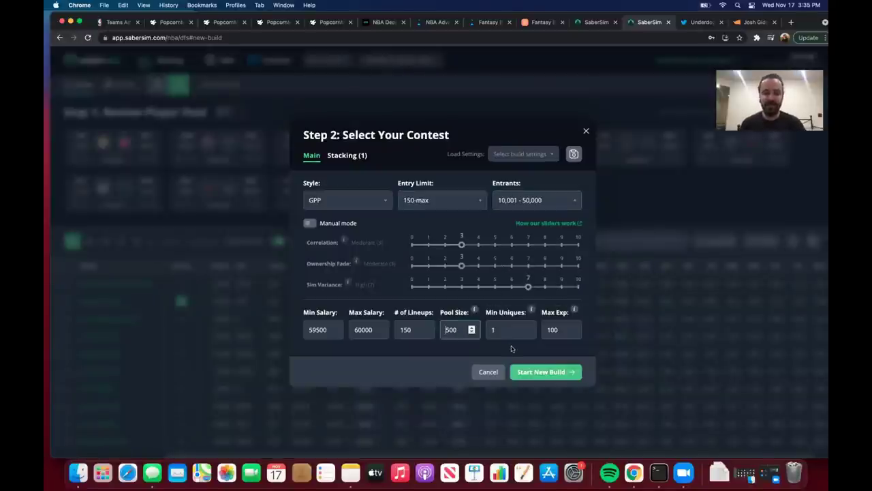
click(541, 371)
Switch to the DraftKings build and review its team stacks, game stacks and stack types, ending on the player exposures.
click(591, 25)
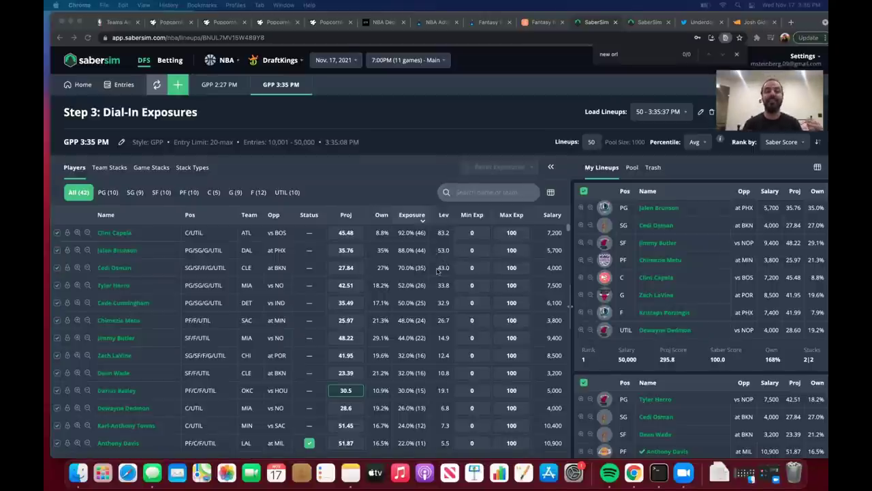
click(110, 169)
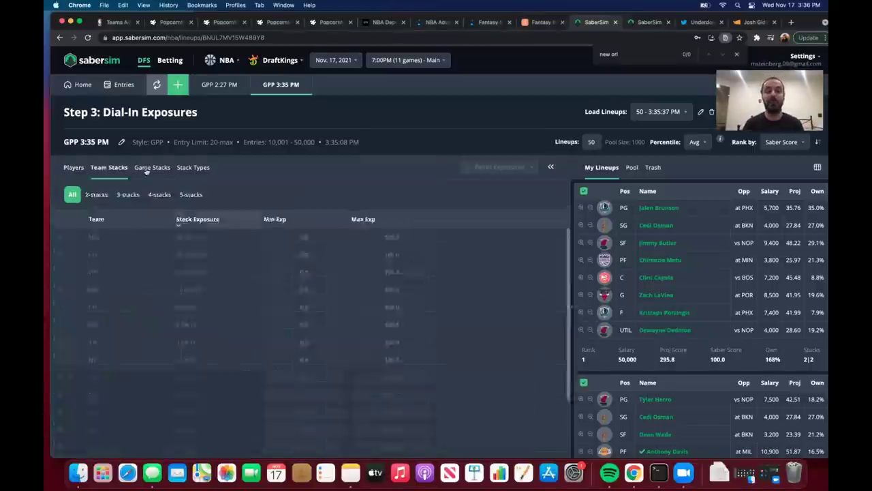
click(147, 168)
click(193, 167)
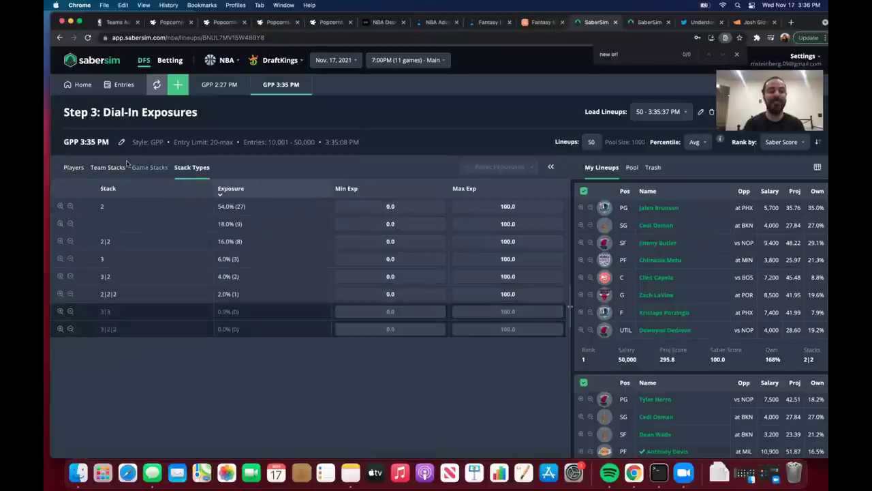
click(74, 167)
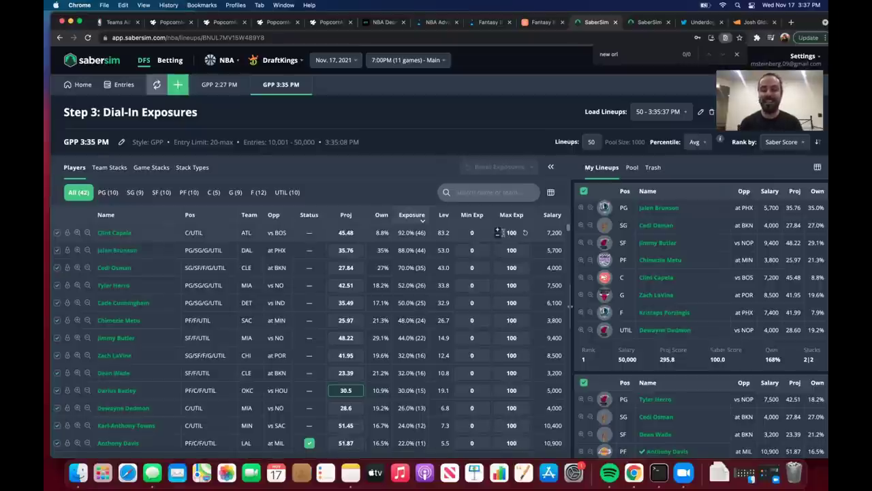
Cap the maximum exposure at 80 for Clint Capela and at 60 for both Jalen Brunson and Cedi Osman.
double_click(510, 232)
text(80)
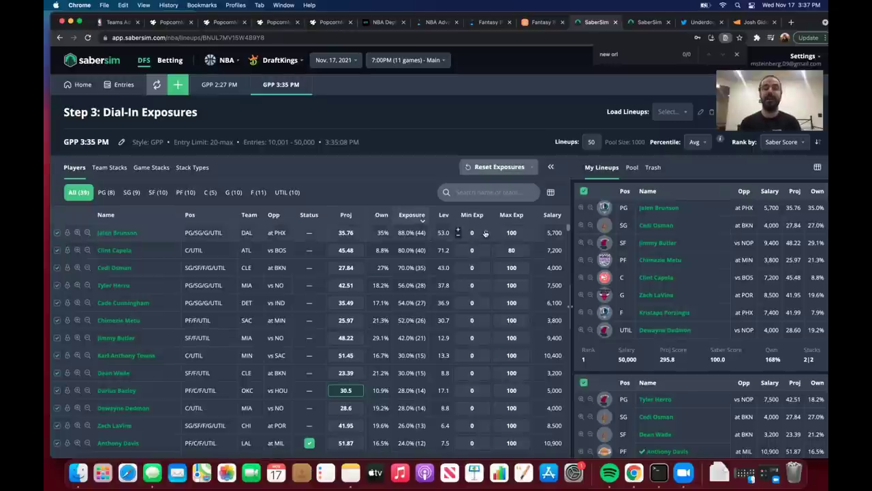
click(521, 233)
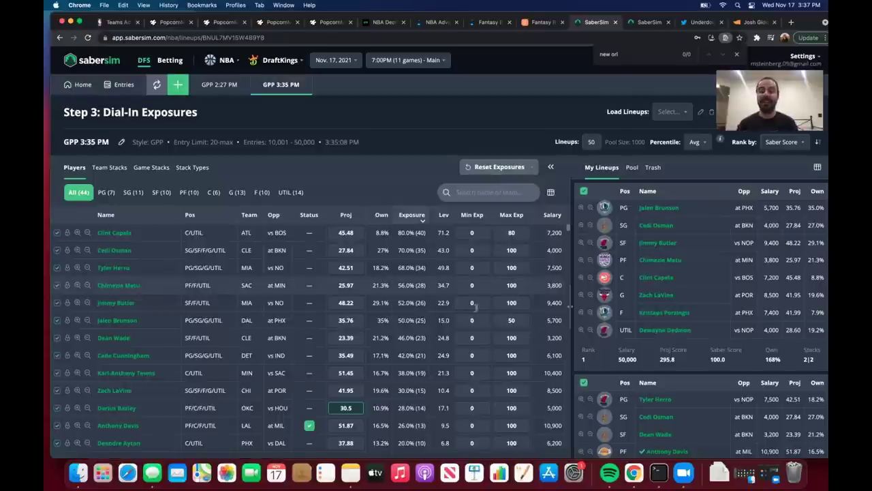
double_click(513, 320)
text(60)
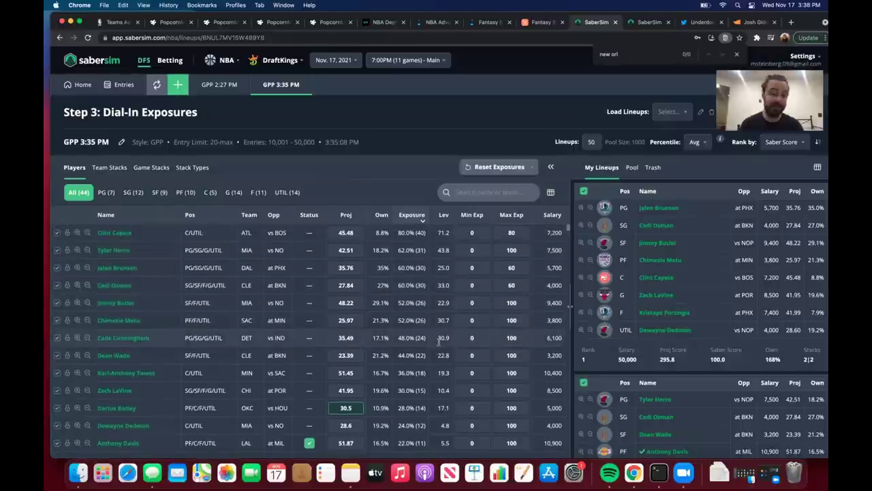
Set Tyler Herro's maximum exposure to 55 in the DraftKings build.
click(511, 250)
text(5)
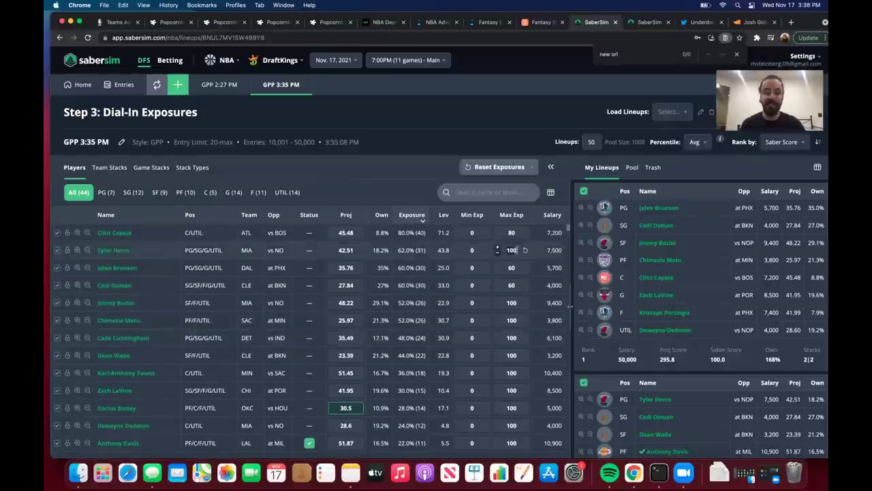
text(5)
key(Return)
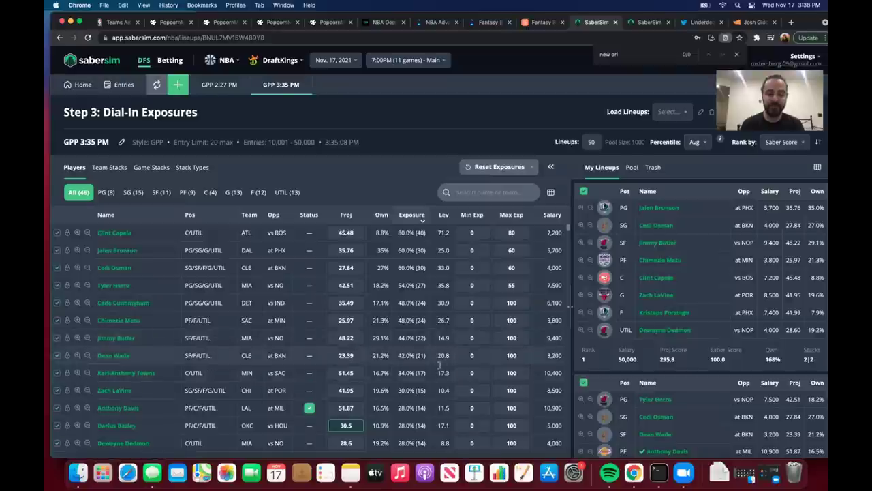
Set Giannis Antetokounmpo's minimum exposure to 14 in the DraftKings build.
scroll(440, 366, down, 3)
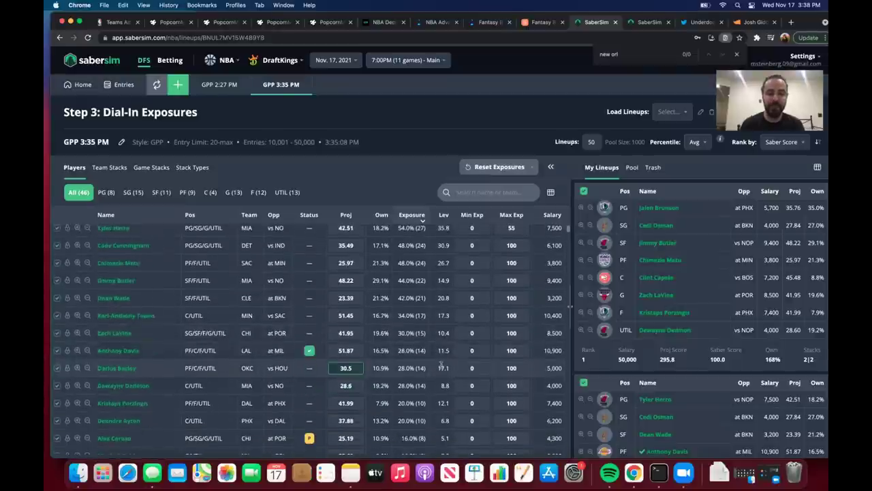
scroll(442, 364, down, 5)
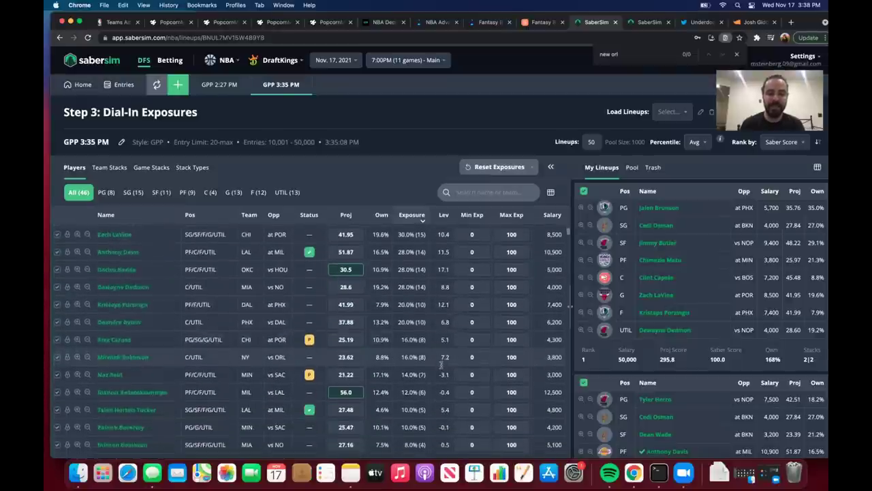
scroll(442, 364, down, 1)
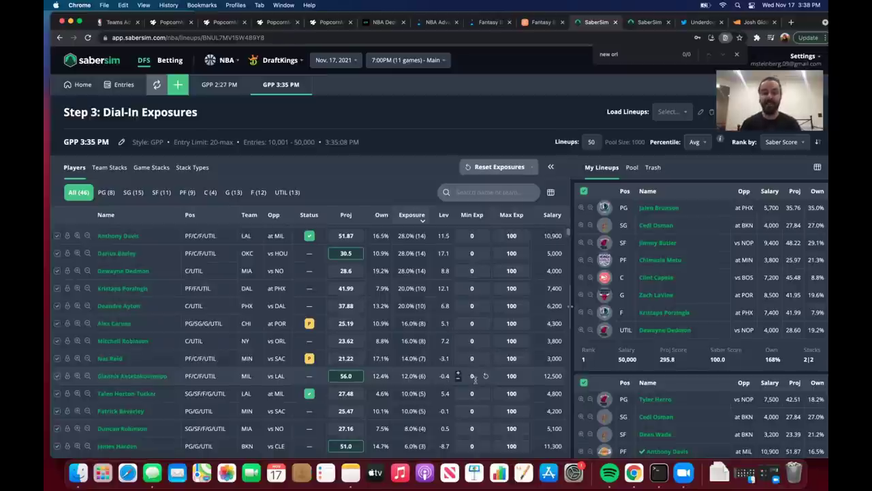
text(14)
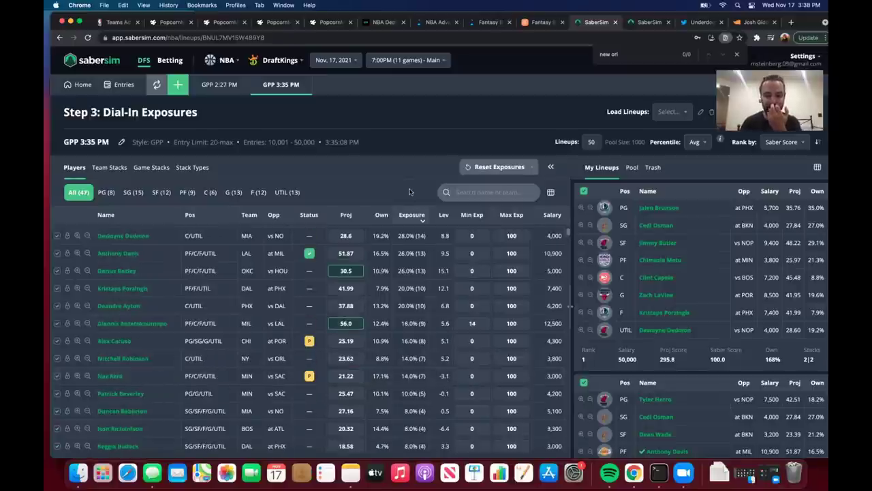
Review the lower-exposure players in the DraftKings build and set Kevin Durant's minimum exposure to 4.
scroll(415, 368, down, 1)
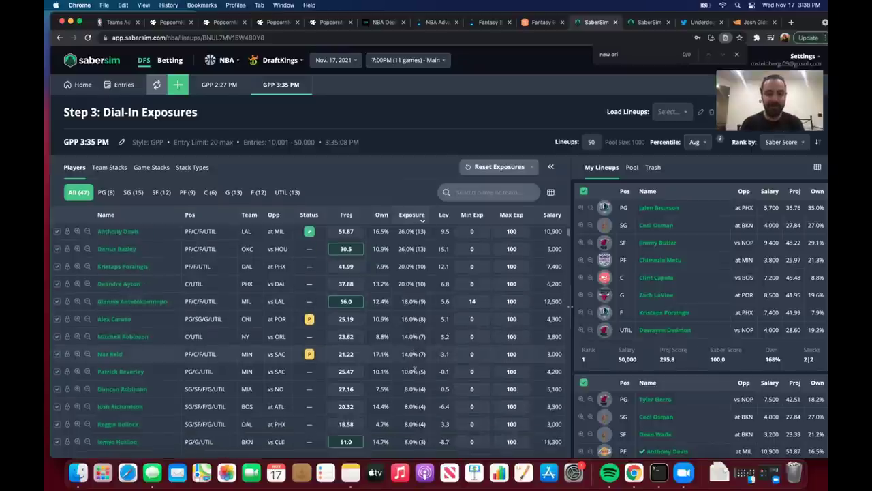
scroll(415, 368, down, 12)
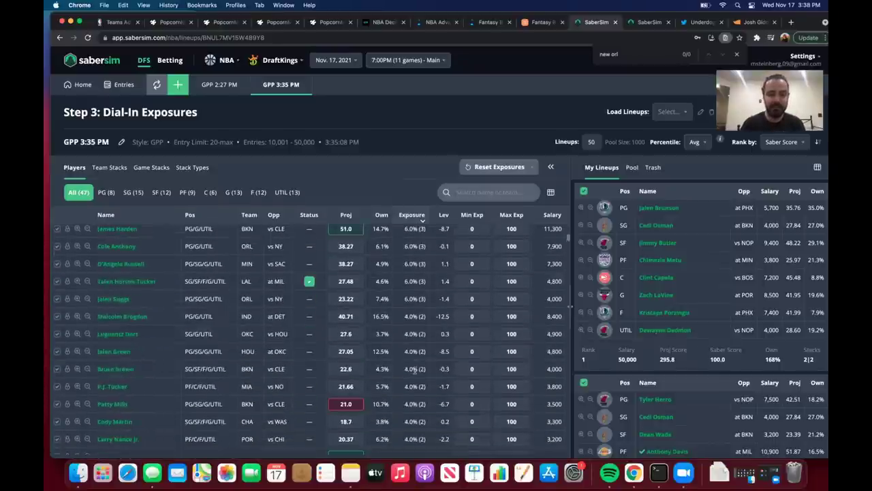
scroll(415, 368, down, 9)
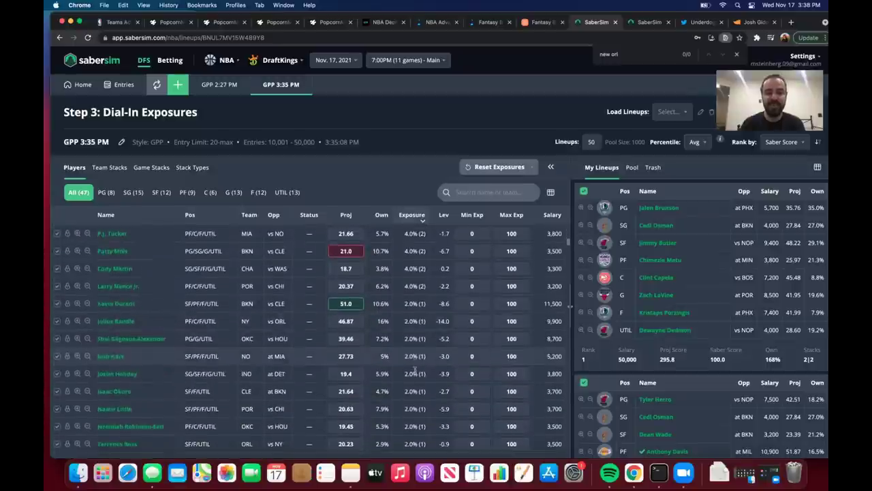
scroll(415, 368, down, 2)
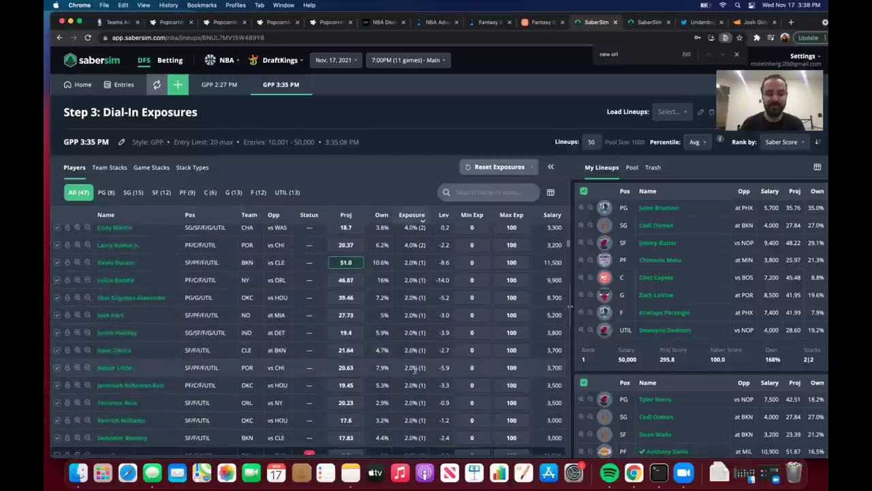
click(471, 262)
text(4)
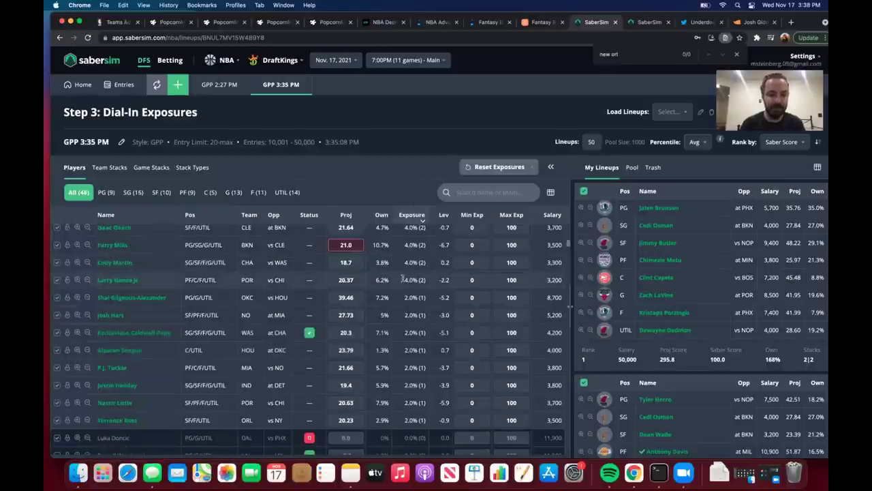
scroll(402, 278, down, 2)
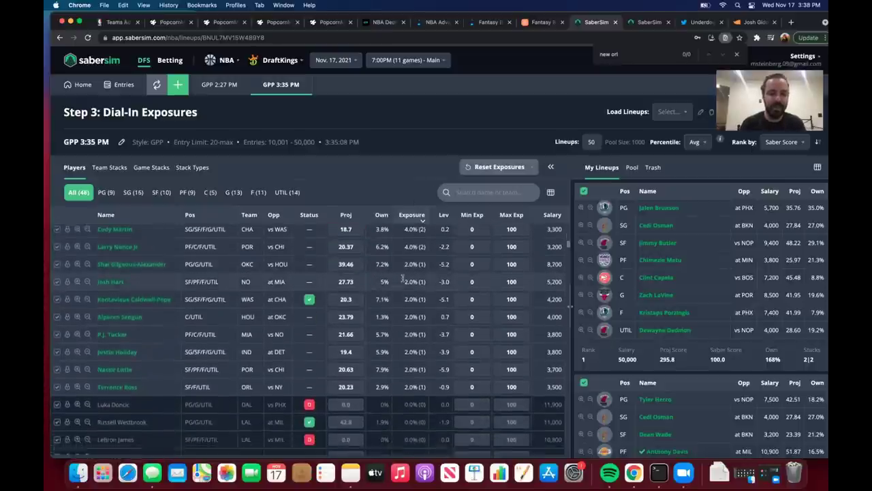
Check the Basketball Monster player news and the Nov 15 Boston at Cleveland game flow on PopcornMachine.
click(547, 27)
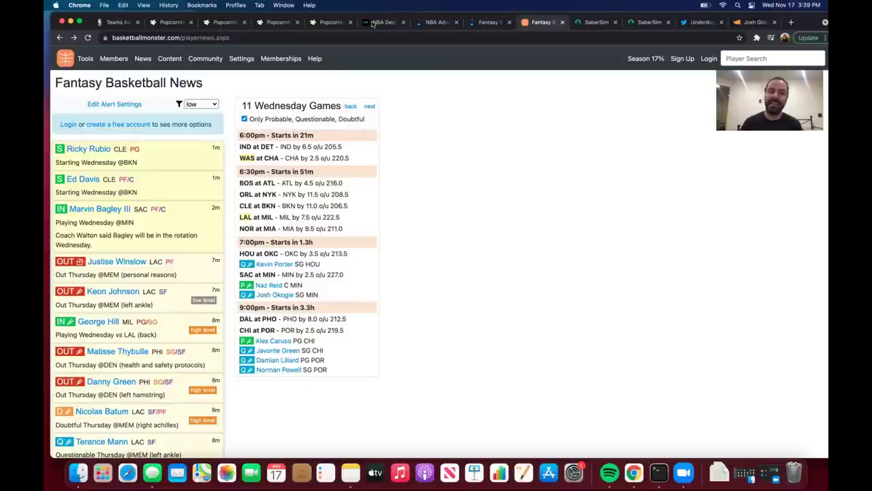
click(327, 22)
click(278, 22)
click(227, 23)
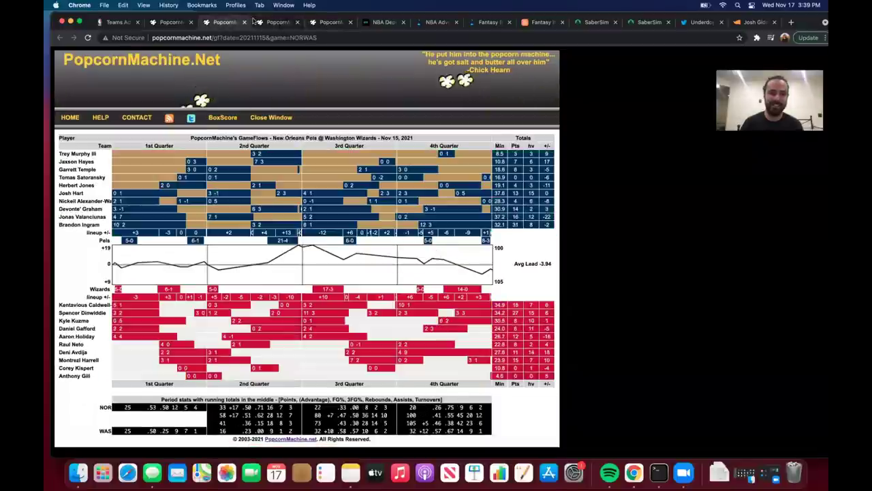
click(278, 22)
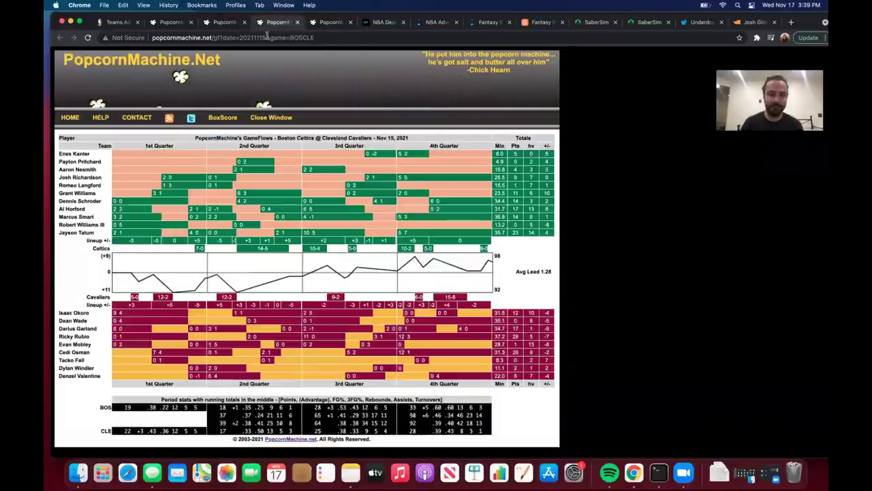
mouse_move(236, 248)
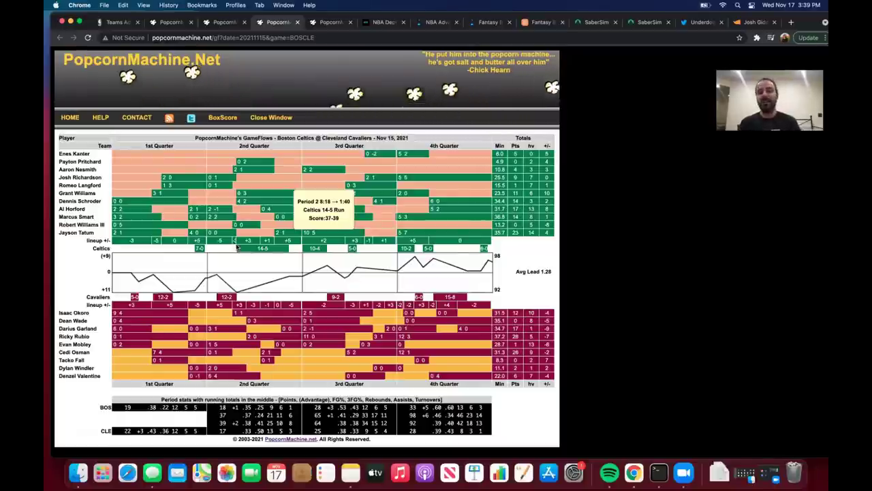
click(536, 22)
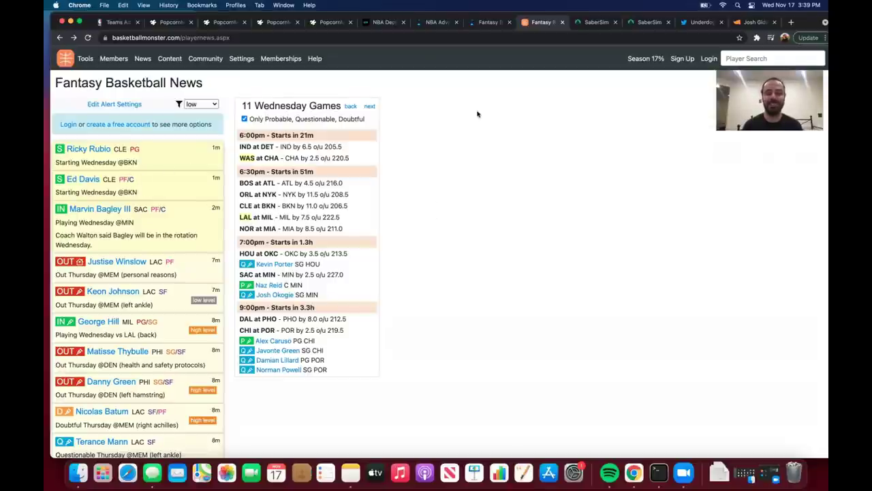
Return to SaberSim and open the player pool review for both DraftKings and FanDuel, ending on DraftKings.
click(587, 22)
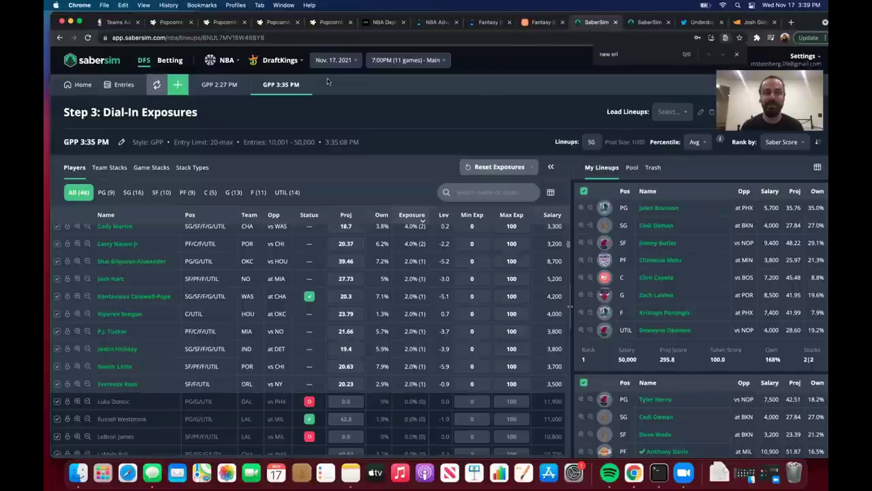
click(81, 84)
click(647, 22)
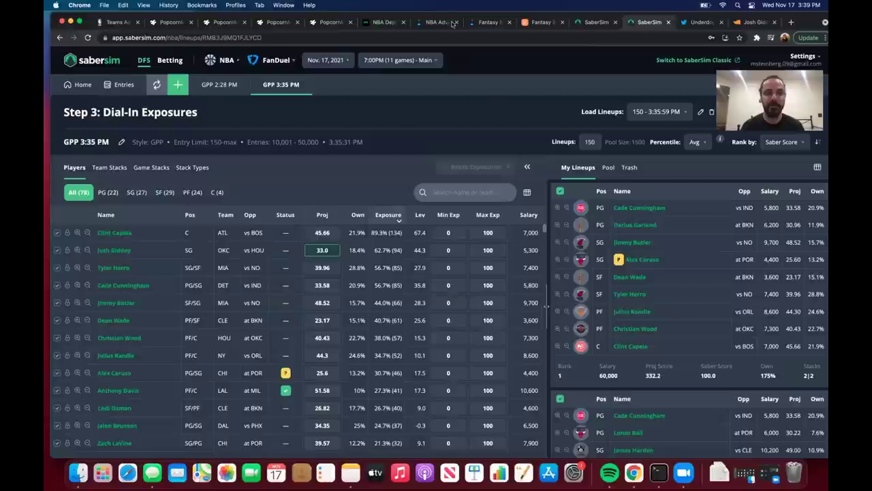
click(79, 85)
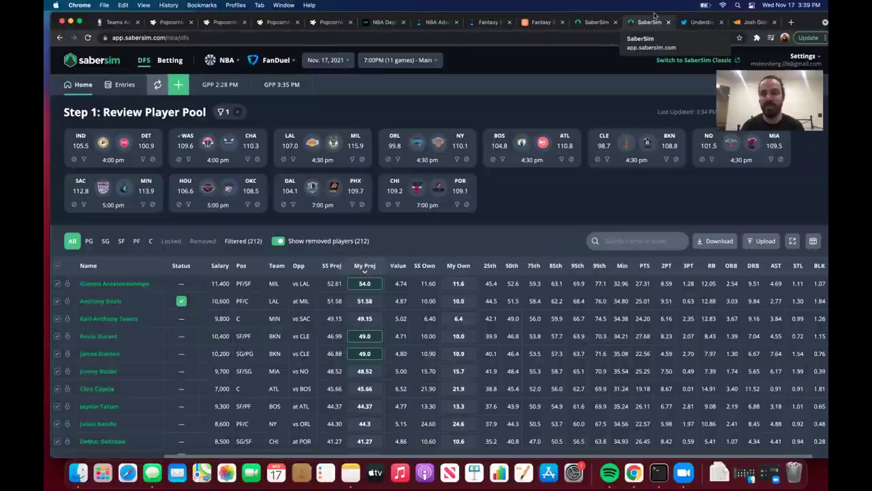
drag(654, 19, 641, 37)
click(594, 33)
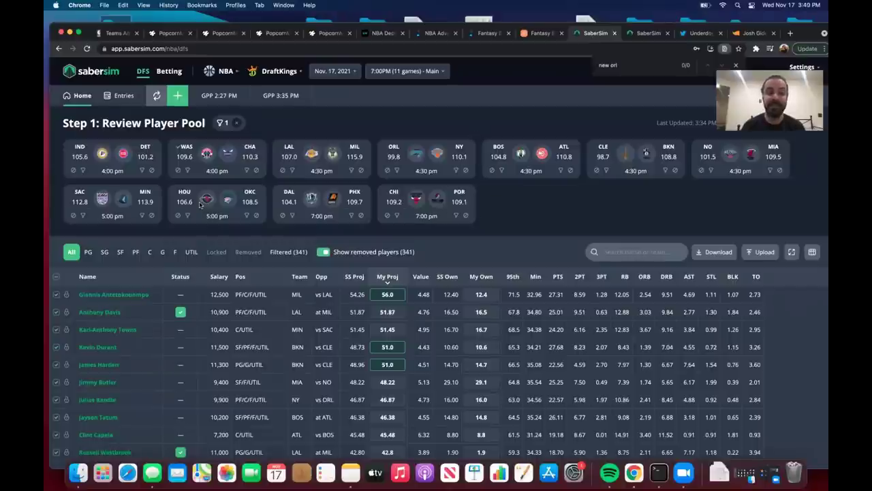
Filter the DraftKings player pool to Sacramento and examine its players' projections and minutes, including Marvin Bagley III and Chimezie Metu.
click(83, 216)
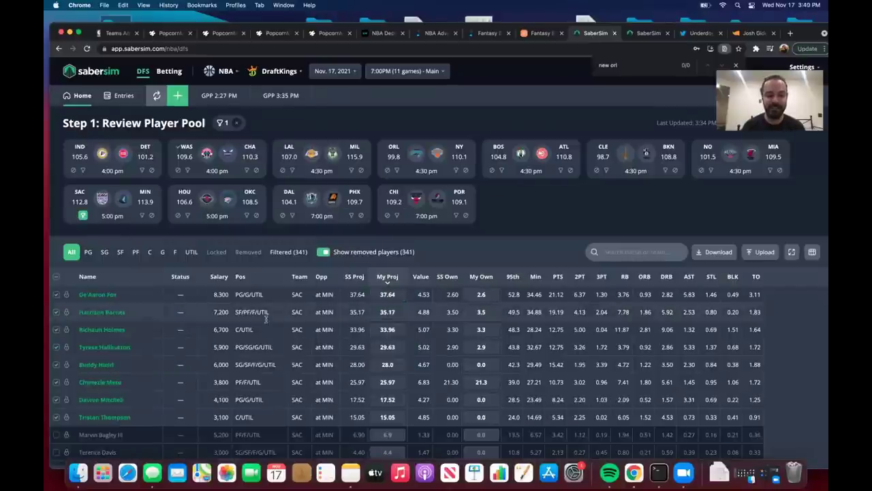
scroll(276, 407, down, 2)
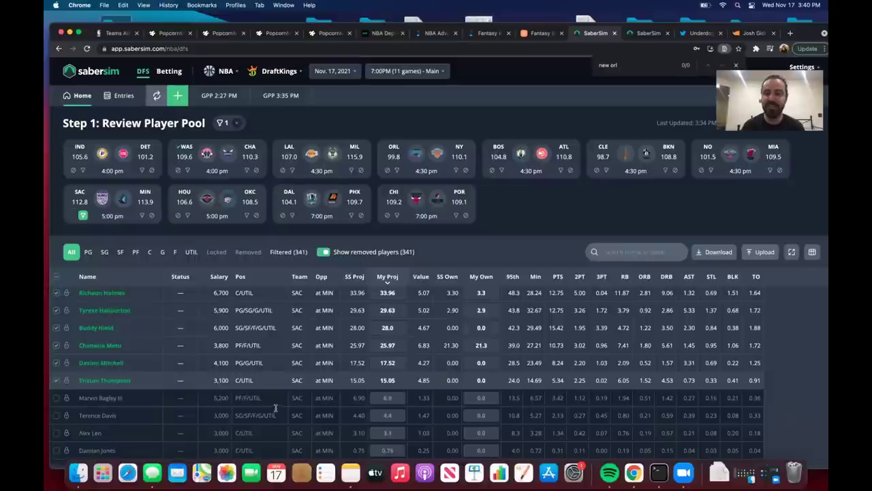
scroll(275, 407, up, 1)
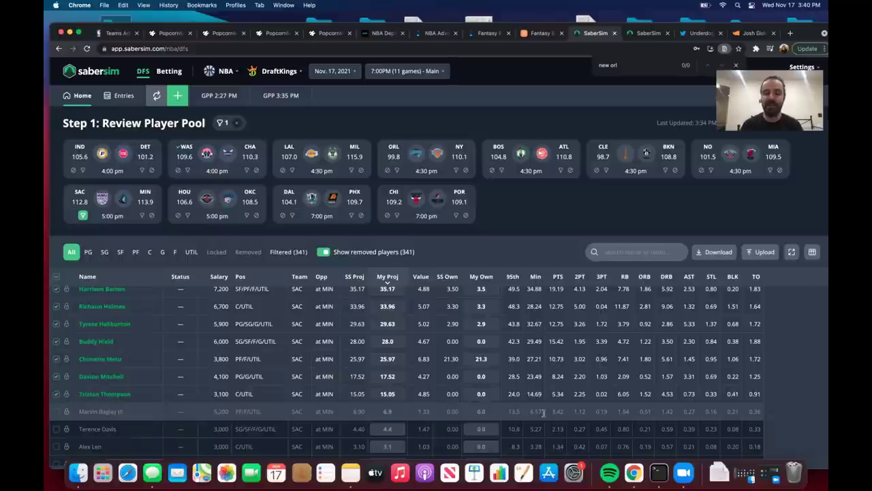
scroll(543, 412, up, 1)
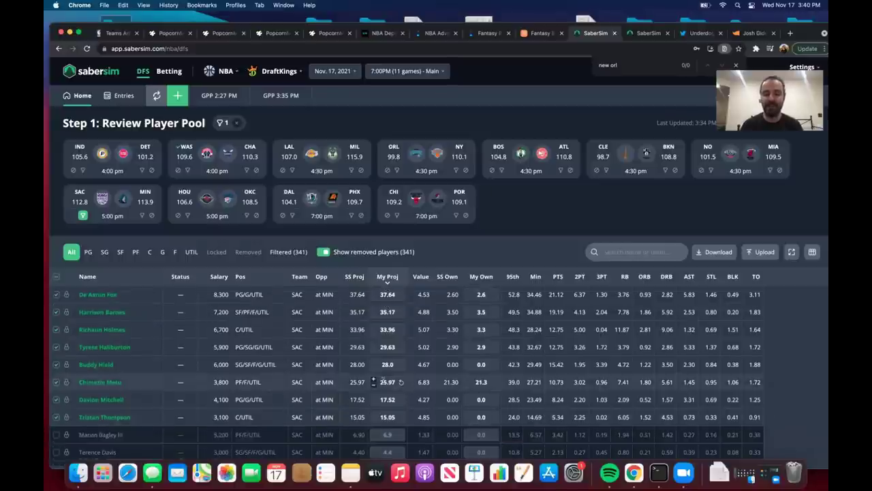
Update the projections for both the DraftKings and FanDuel slates and return to the DraftKings player pool.
click(157, 96)
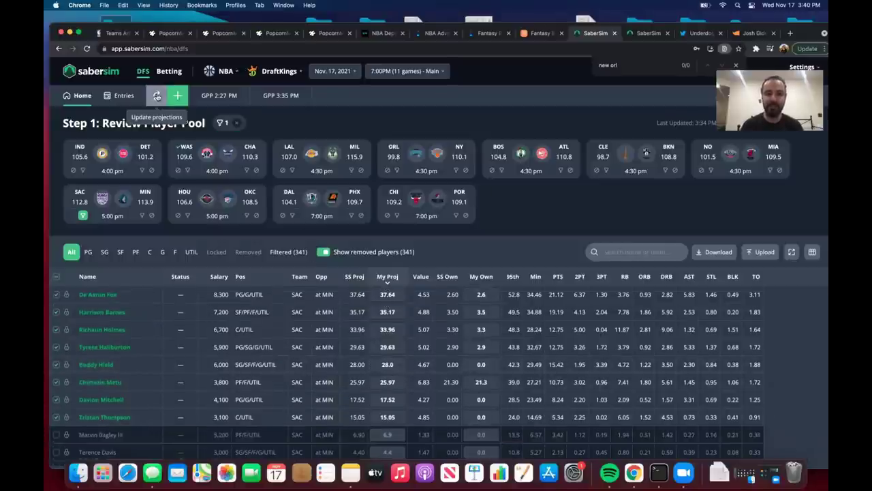
key(ctrl+Tab)
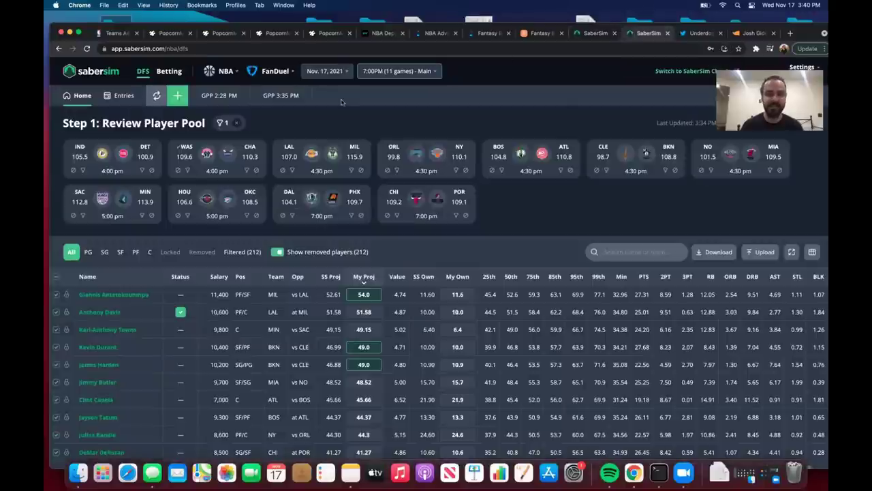
click(158, 96)
click(592, 34)
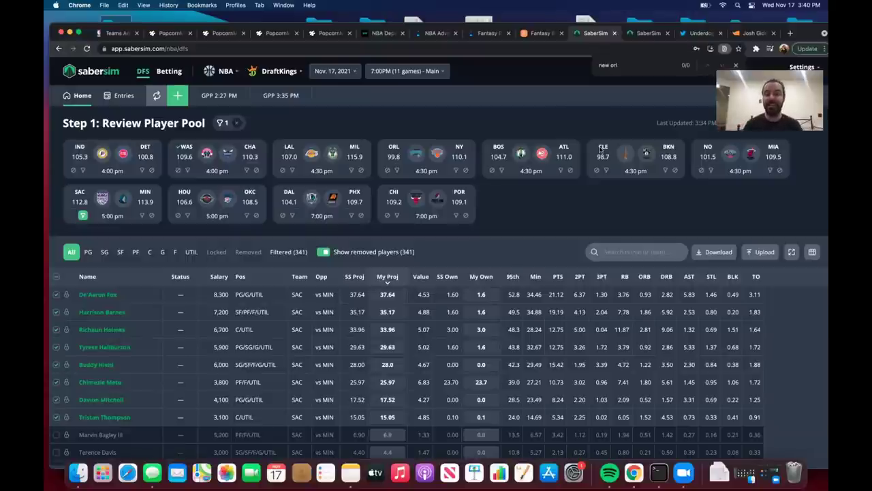
Review the Sacramento projections and the Establish The Run depth chart notes for Sacramento's forwards and centers, returning to SaberSim.
scroll(491, 358, down, 3)
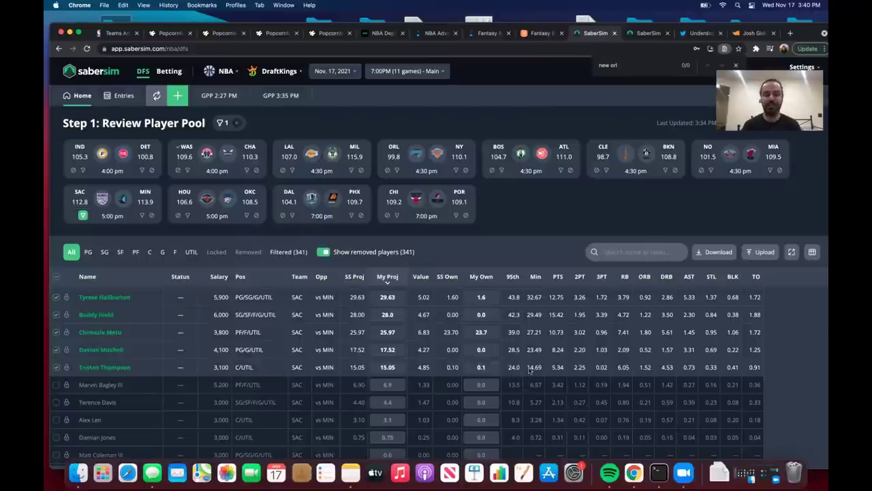
scroll(523, 344, up, 3)
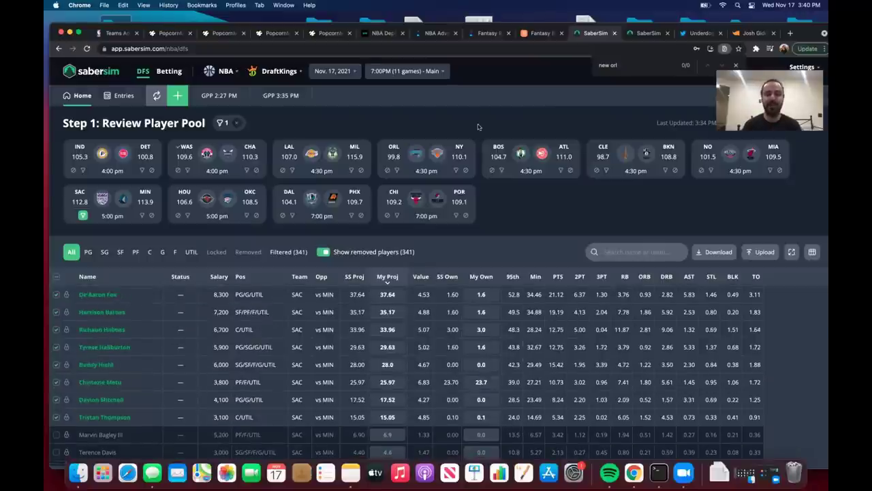
click(386, 34)
scroll(400, 263, down, 20)
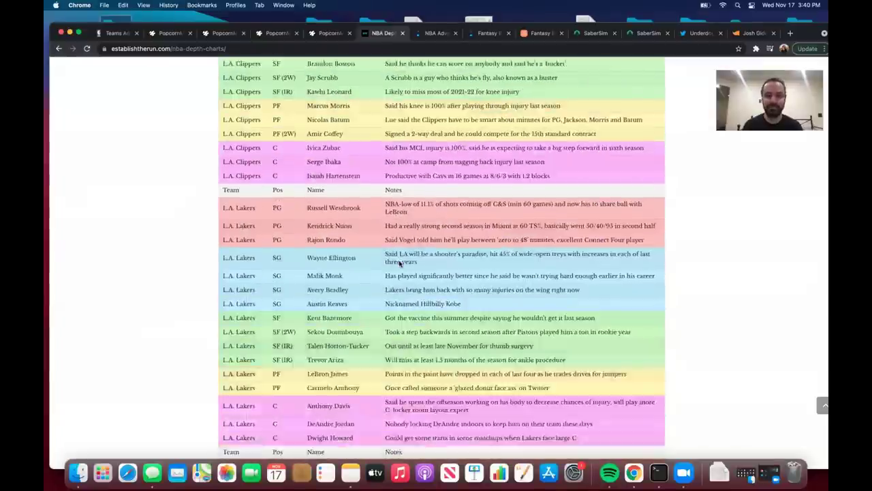
scroll(400, 263, down, 20)
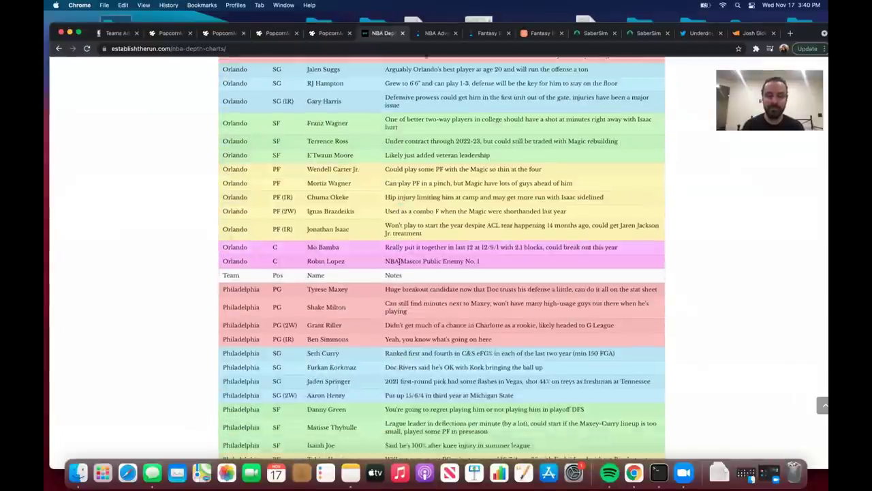
scroll(400, 261, down, 20)
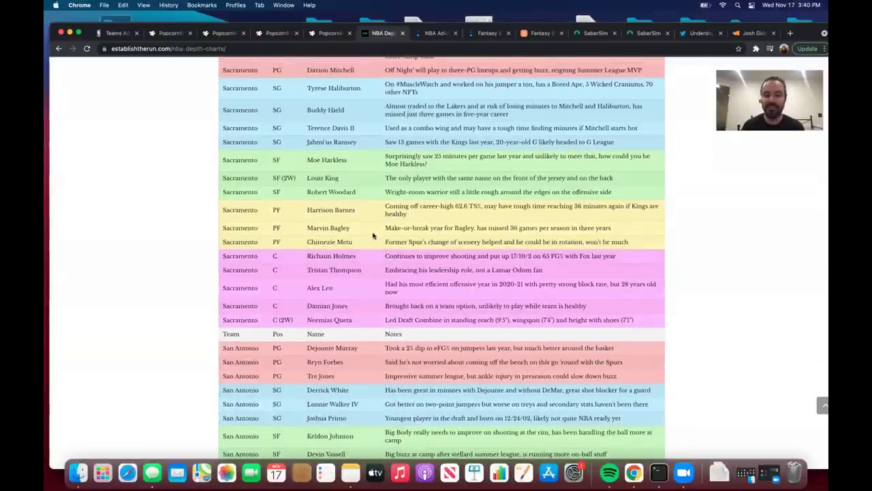
click(591, 33)
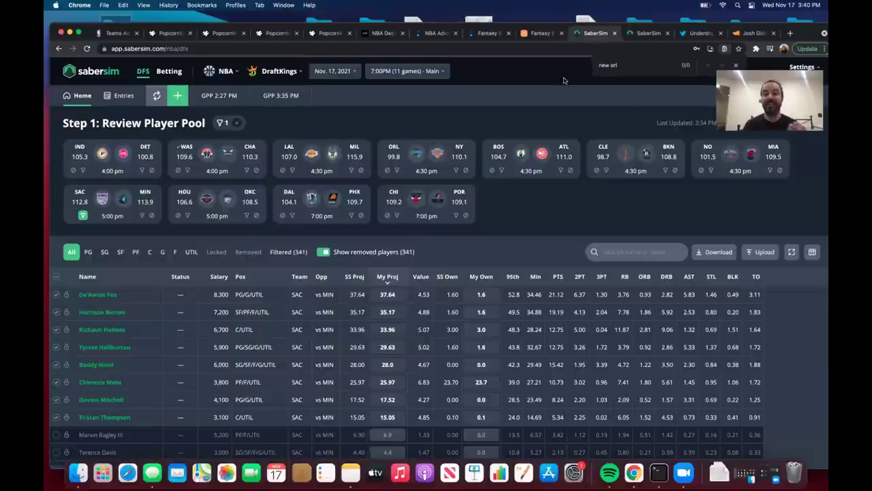
Check the Basketball Monster player news and update the SaberSim projections for the DraftKings and FanDuel slates, ending on DraftKings.
click(543, 34)
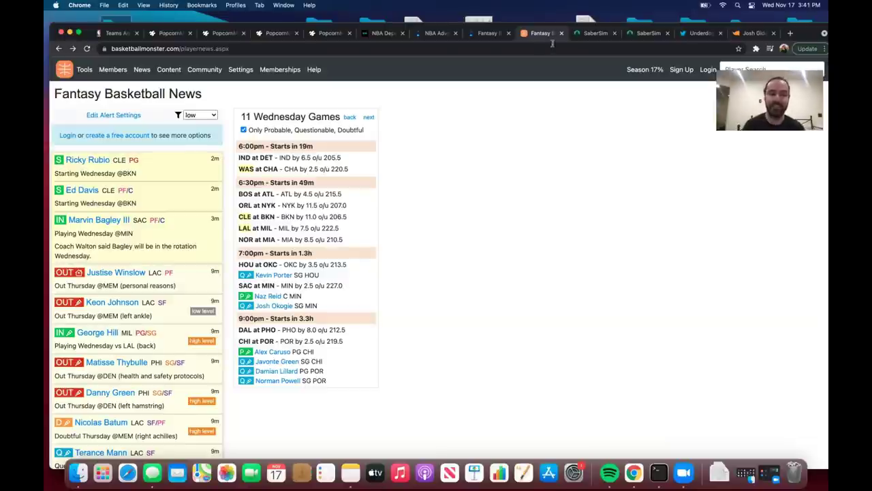
click(591, 33)
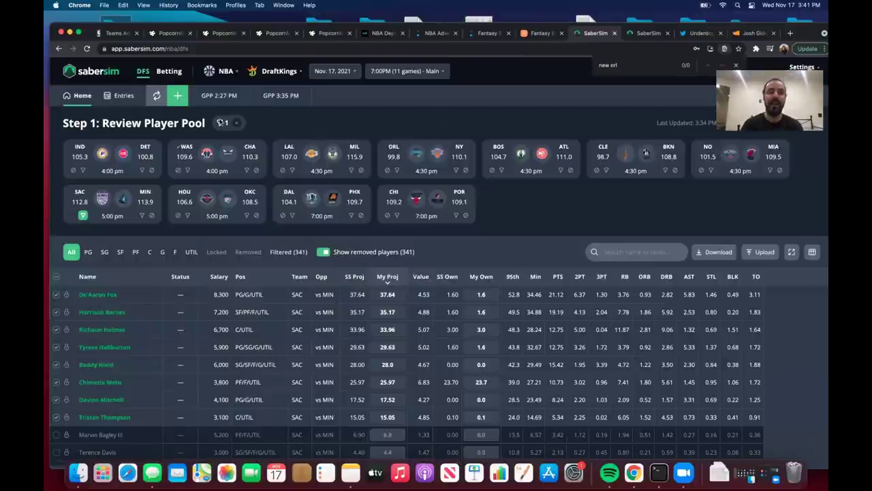
click(155, 96)
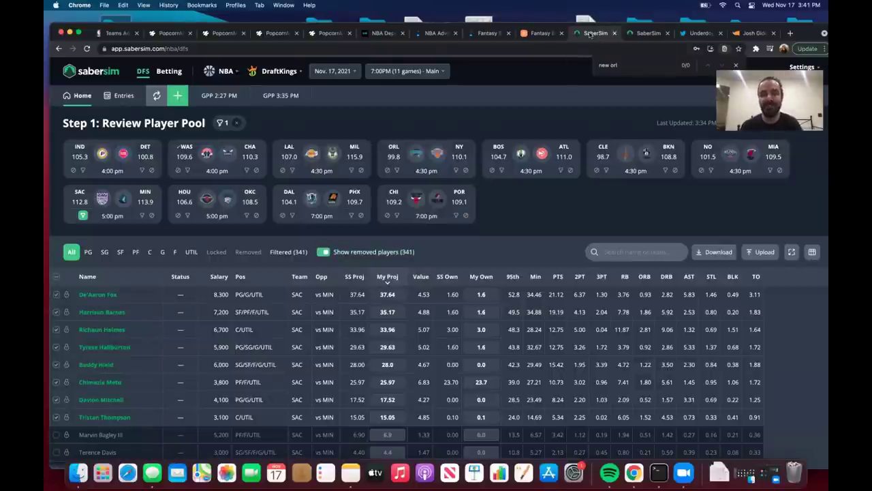
click(631, 36)
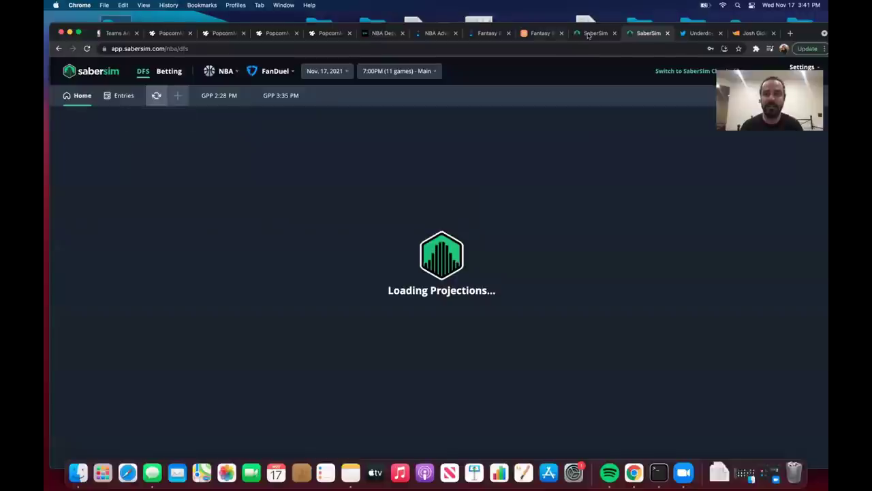
click(588, 37)
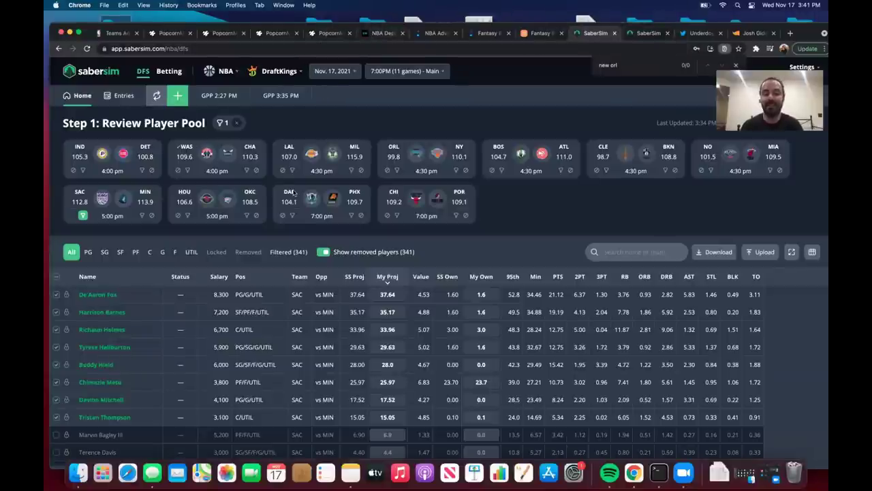
Replace the Sacramento filter with Cleveland in the DraftKings player pool and examine the Cleveland players' projections and minutes.
click(83, 216)
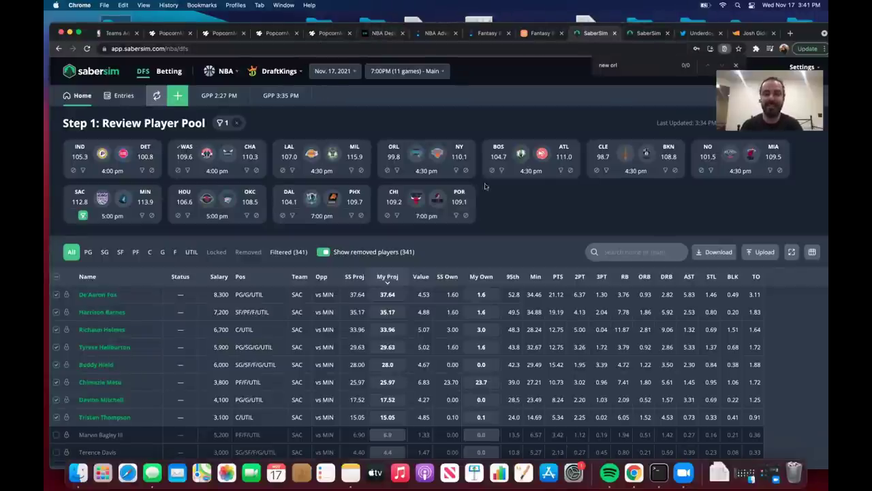
click(607, 170)
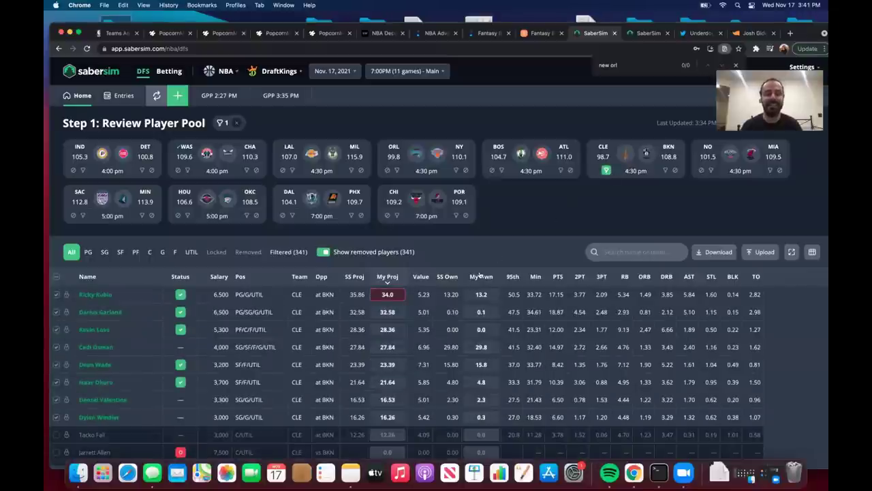
scroll(381, 359, down, 5)
scroll(382, 359, down, 3)
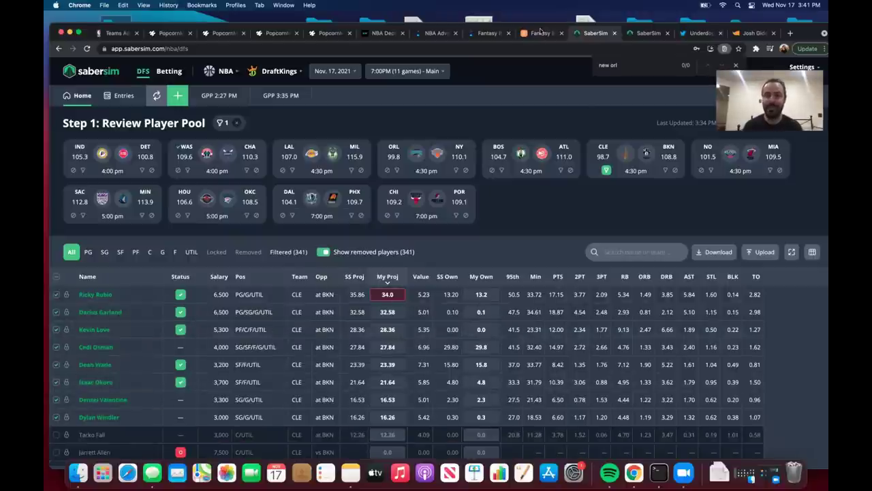
Check the Basketball Monster feed for Cleveland lineup news and update the DraftKings projections in SaberSim.
click(541, 33)
scroll(437, 294, down, 10)
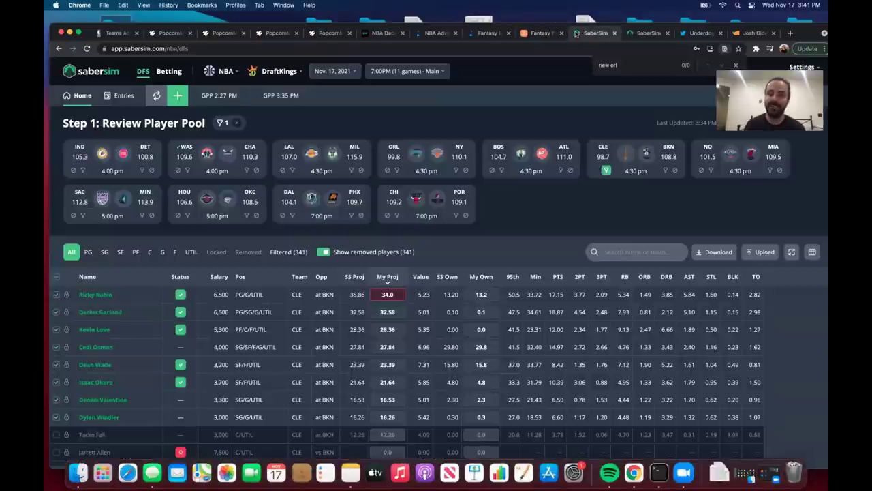
click(578, 33)
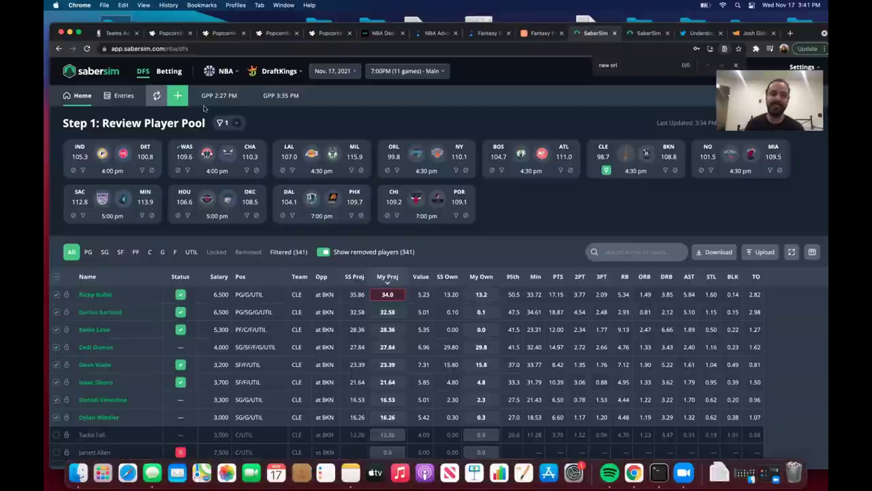
click(156, 97)
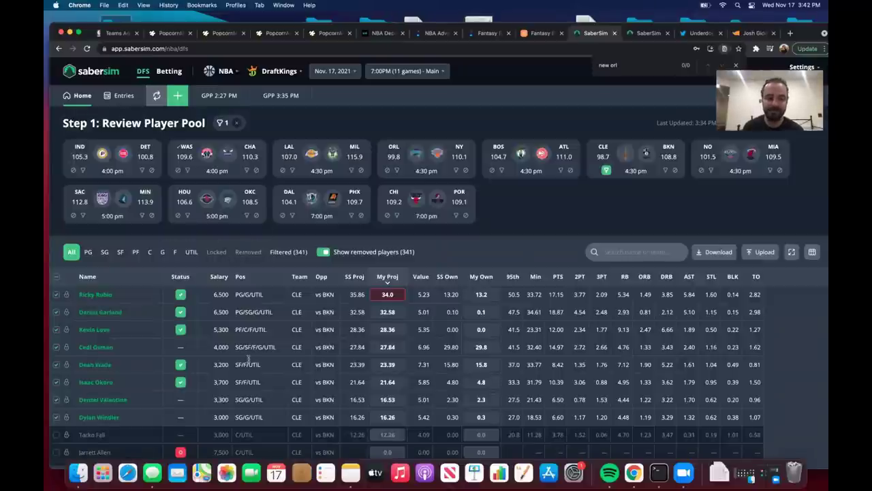
scroll(249, 361, down, 2)
scroll(248, 360, up, 2)
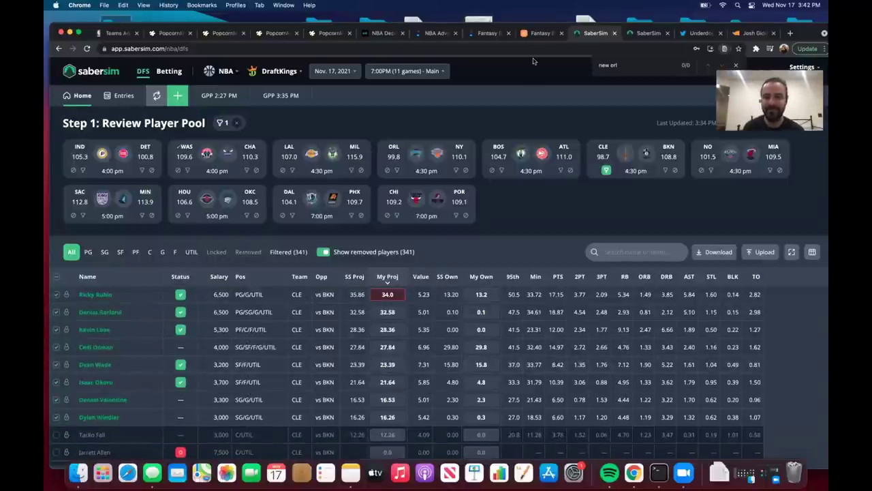
Read the latest Basketball Monster updates on Kevin Porter and Chimezie Metu, and refresh the DraftKings projections again.
click(539, 32)
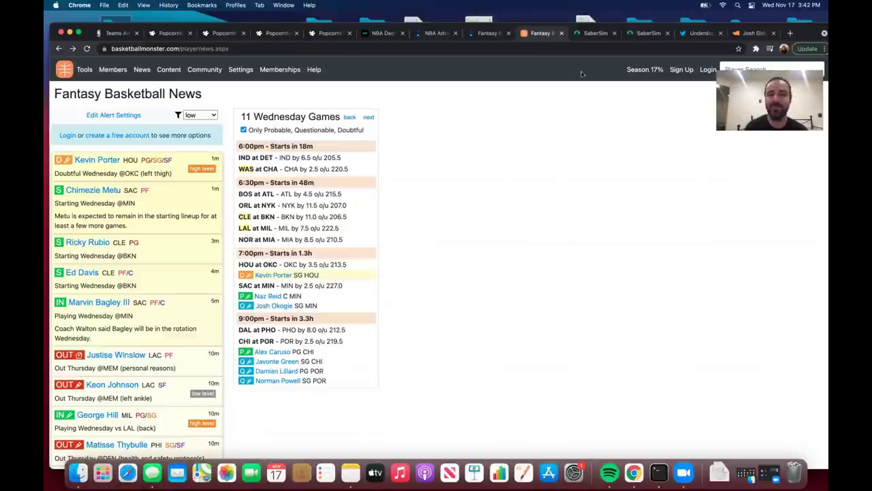
click(587, 32)
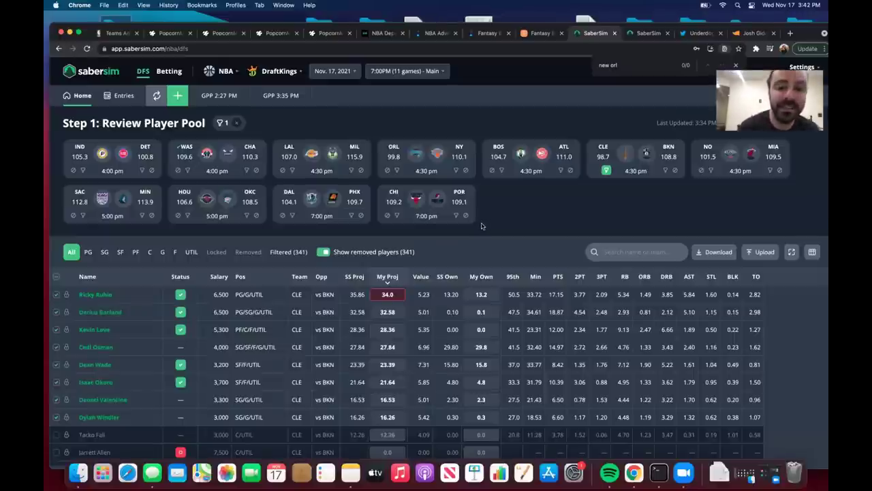
click(158, 99)
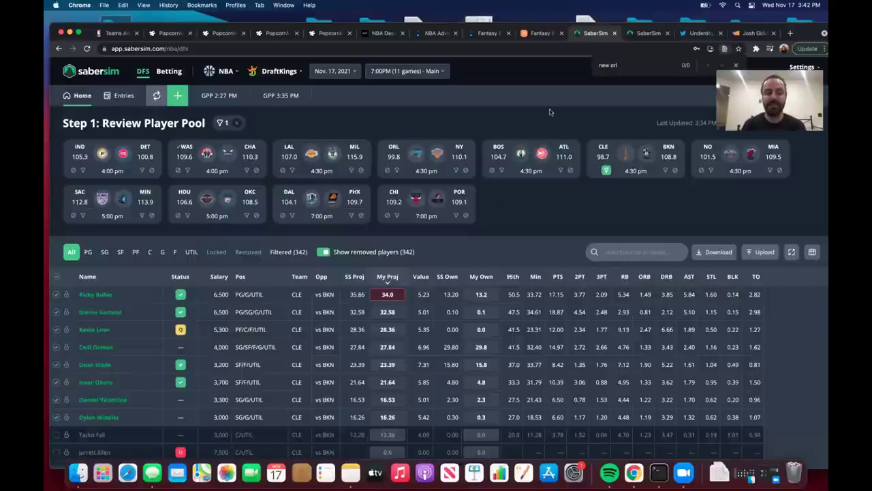
scroll(392, 310, down, 1)
scroll(392, 311, up, 1)
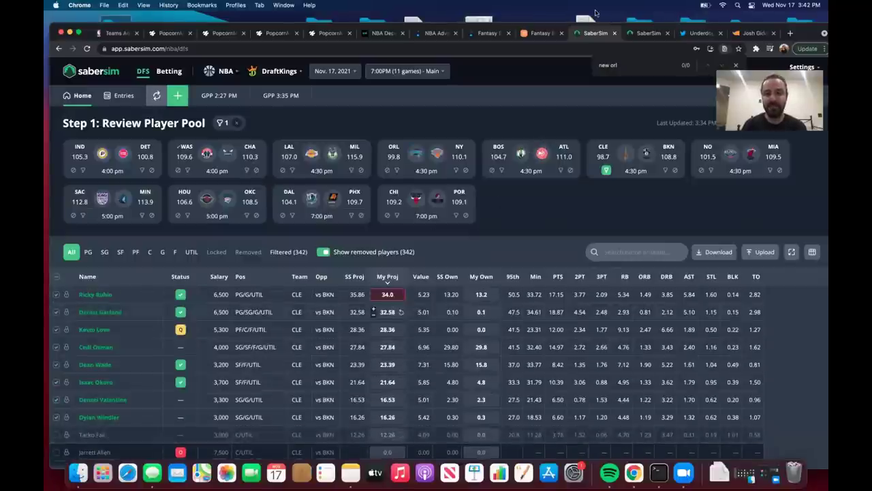
Recheck the FanDuel pool and the player news, and reload the SaberSim DraftKings page to refresh its projections.
click(644, 33)
click(542, 33)
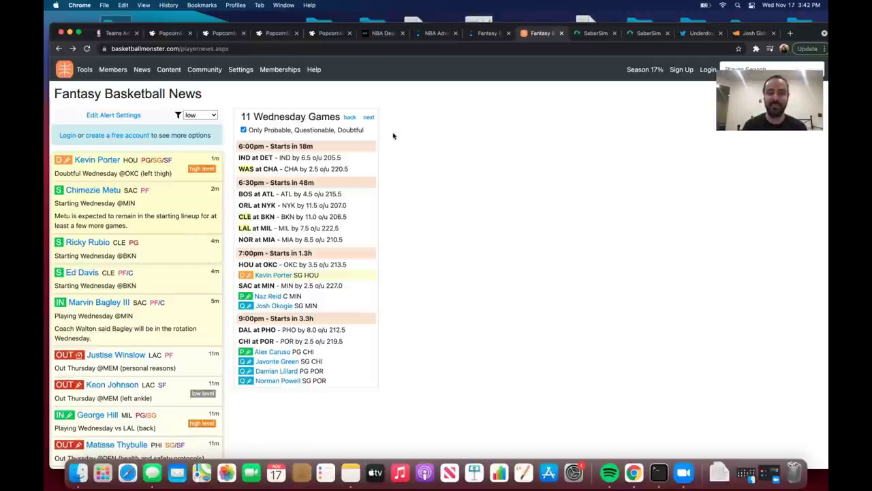
click(585, 31)
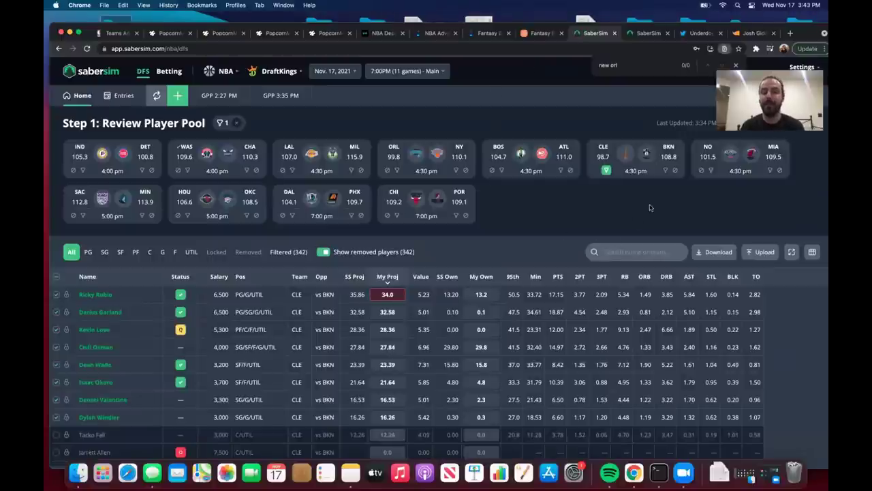
click(156, 96)
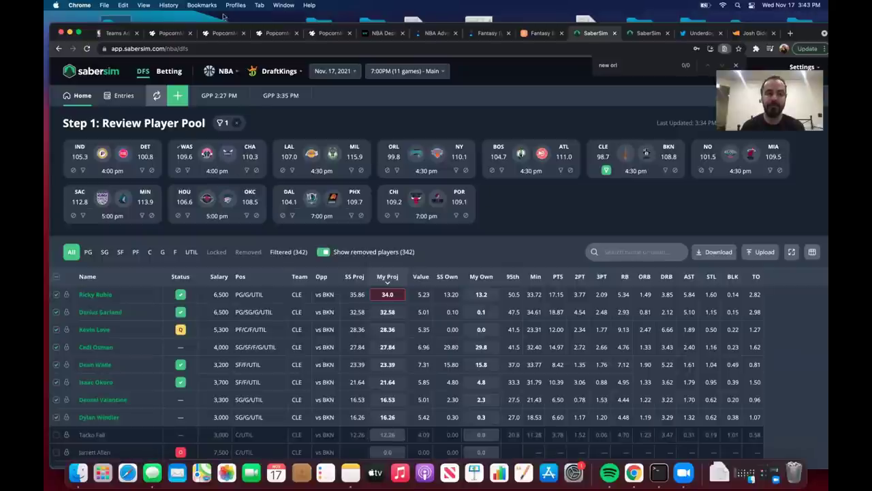
click(202, 48)
key(Return)
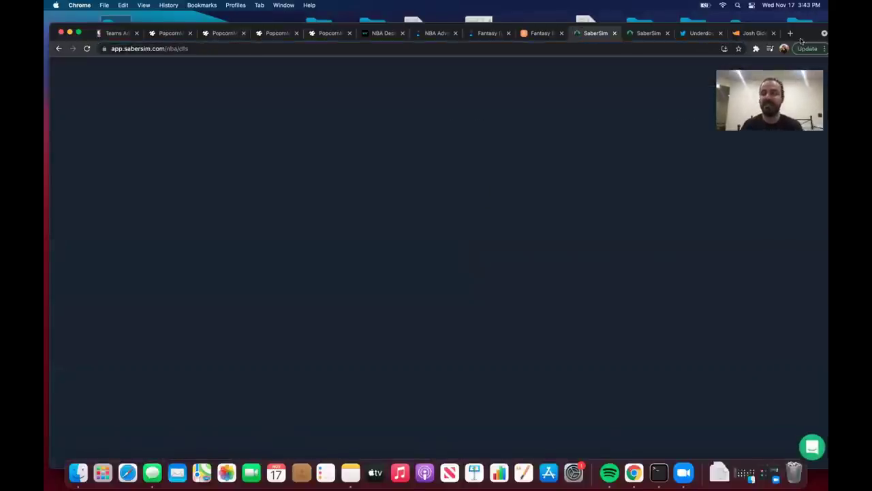
Open the SaberSim Users Slack in a new browser tab and check the latest messages in the nba-lineup-alerts channel.
click(789, 33)
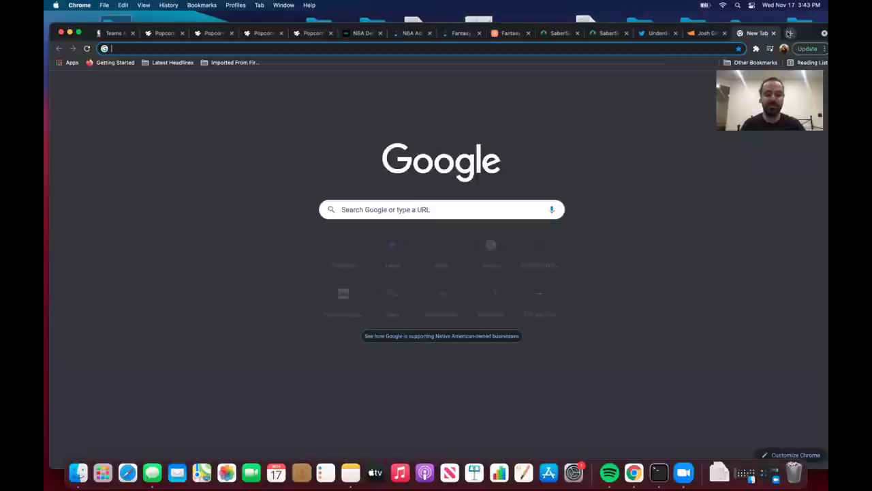
text(sabe)
key(Down)
key(Down)
key(Down)
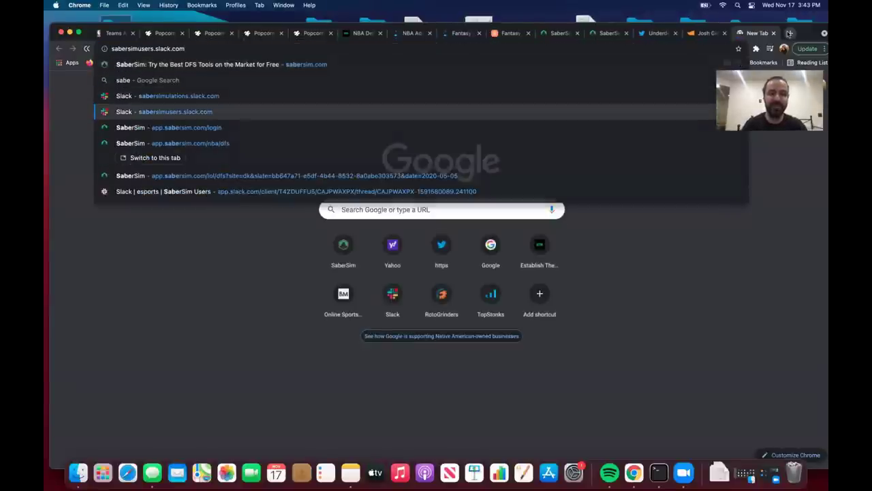
key(Return)
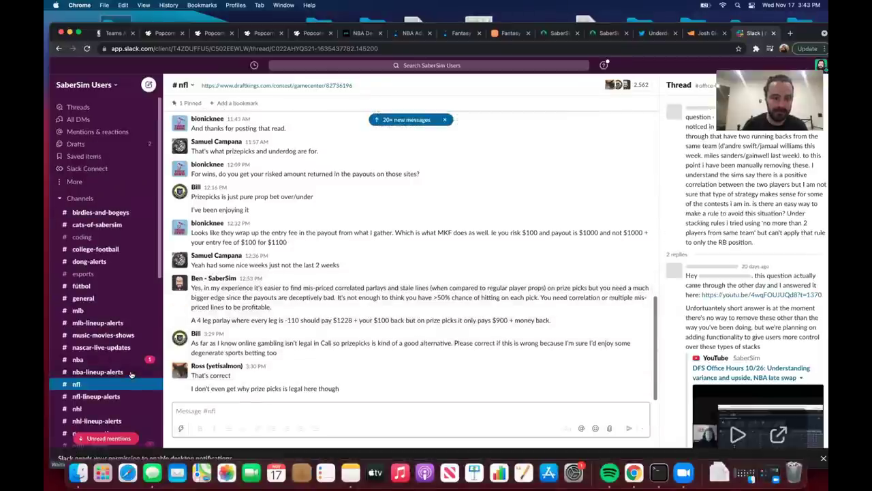
click(136, 371)
scroll(253, 374, down, 5)
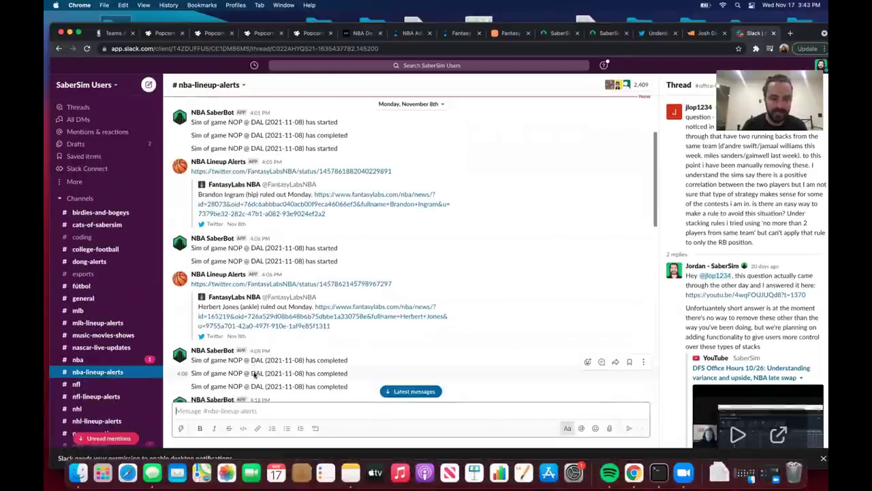
click(387, 391)
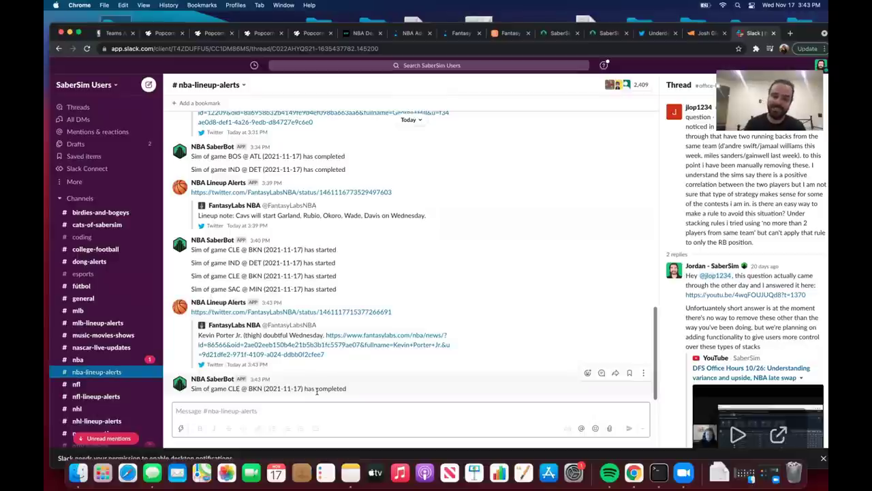
Return to SaberSim, update the FanDuel projections, and filter the player pool to Cleveland to examine its players, including Ed Davis.
click(560, 32)
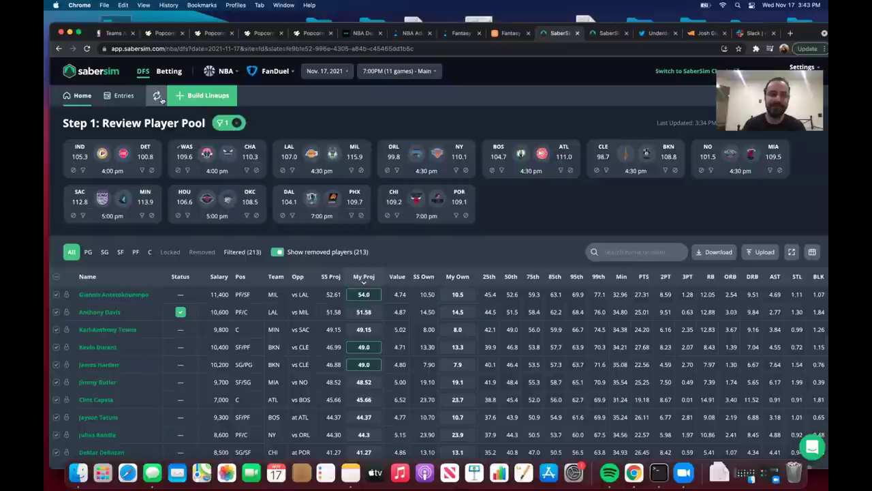
click(161, 99)
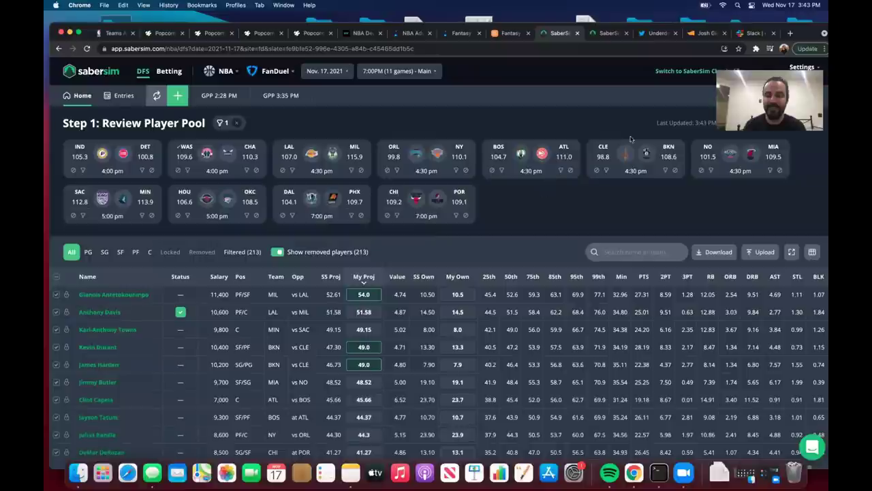
click(606, 170)
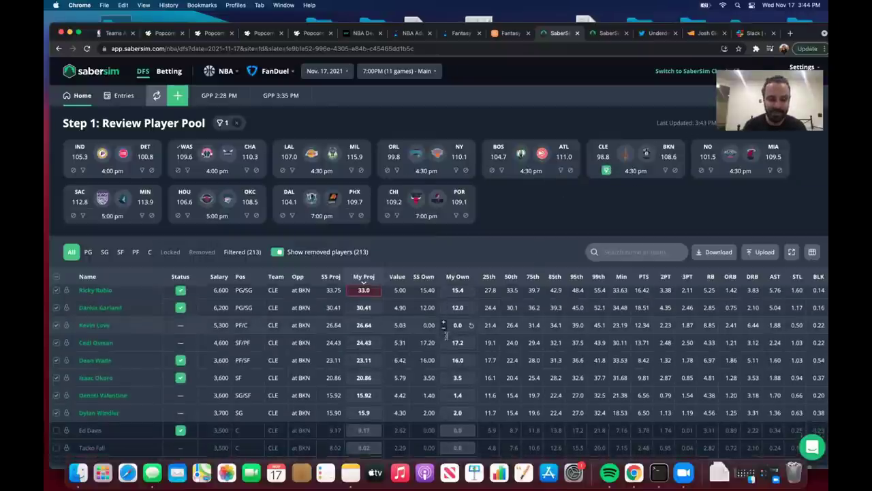
scroll(463, 320, down, 1)
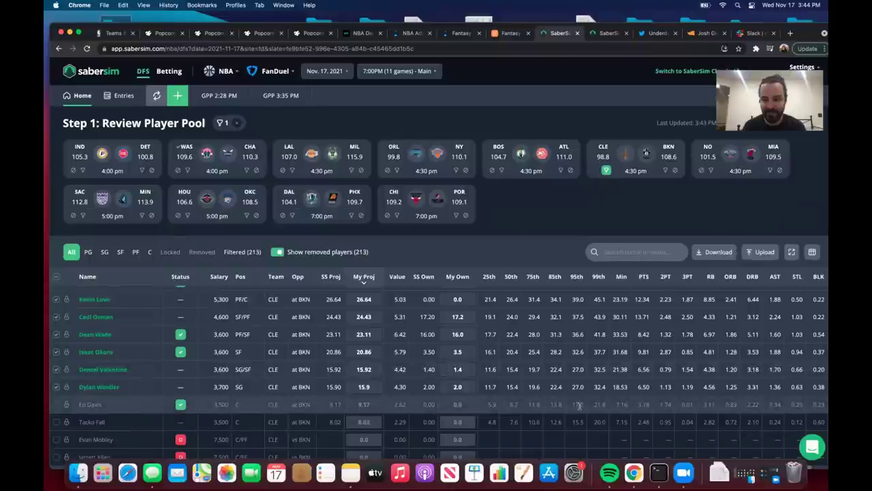
Review the Cleveland players, check the nba-lineup-alerts channel in Slack, and refresh the projections on both SaberSim pages.
scroll(620, 406, up, 1)
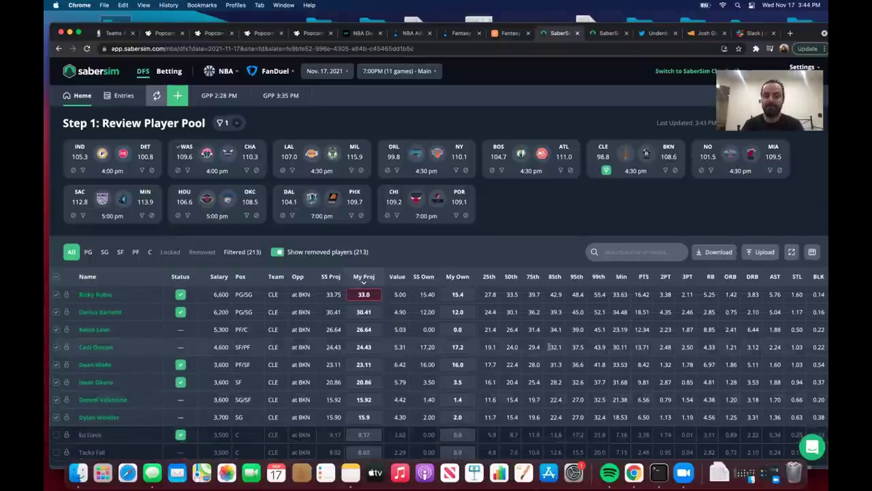
mouse_move(351, 293)
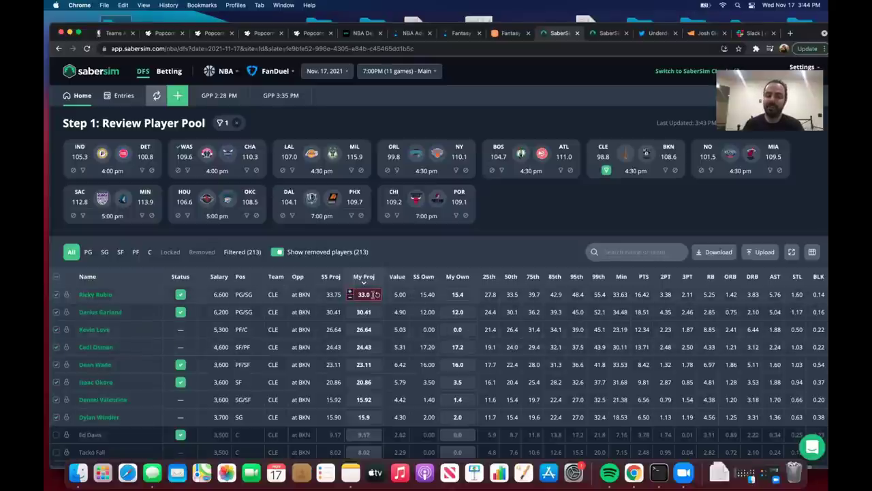
click(605, 33)
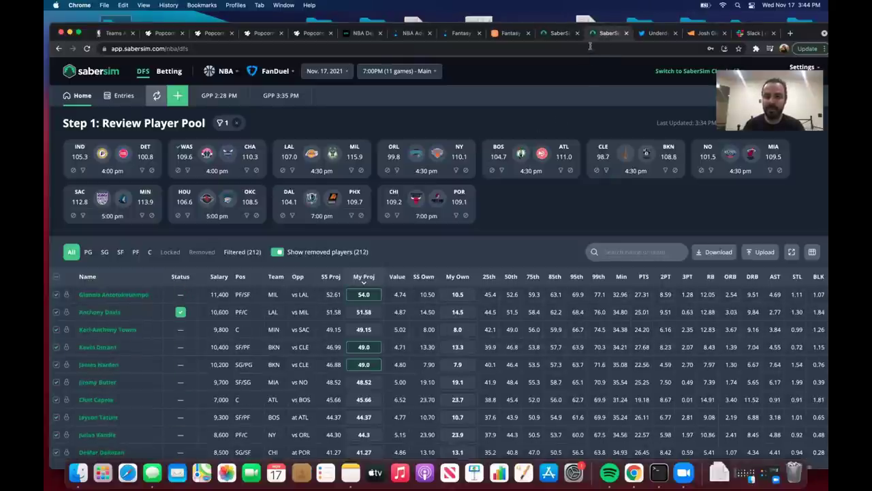
click(156, 95)
click(757, 33)
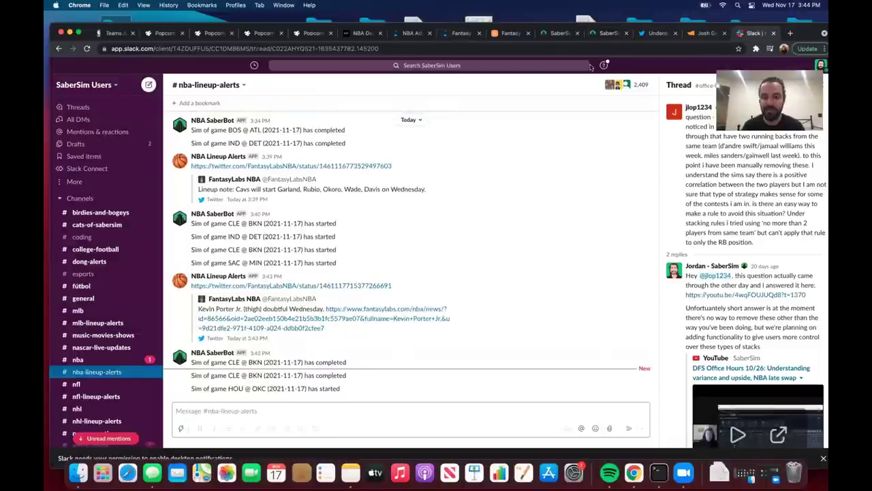
click(574, 38)
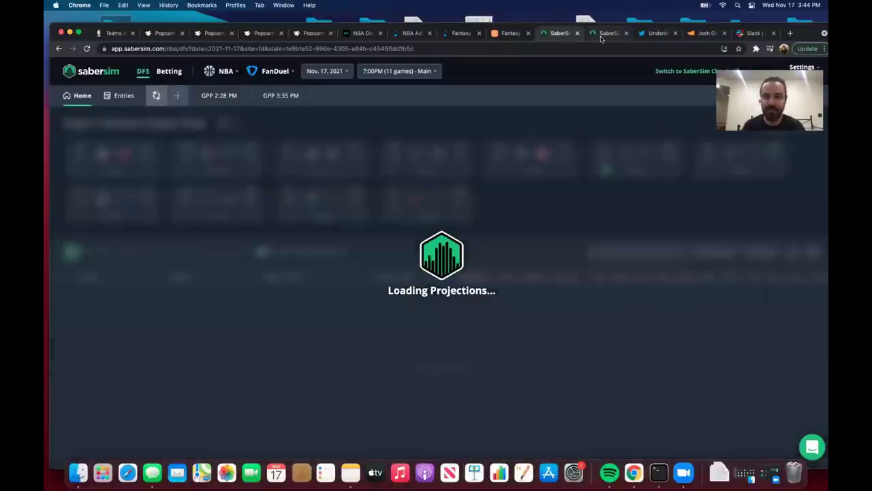
click(601, 35)
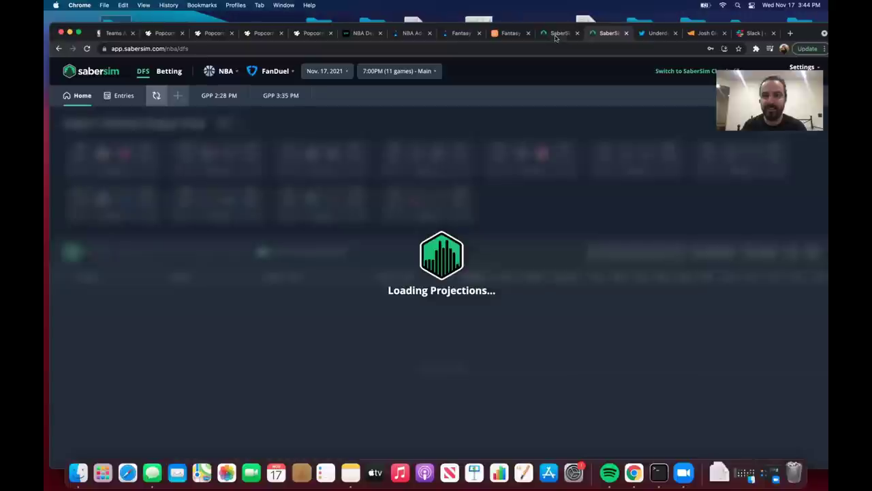
click(555, 36)
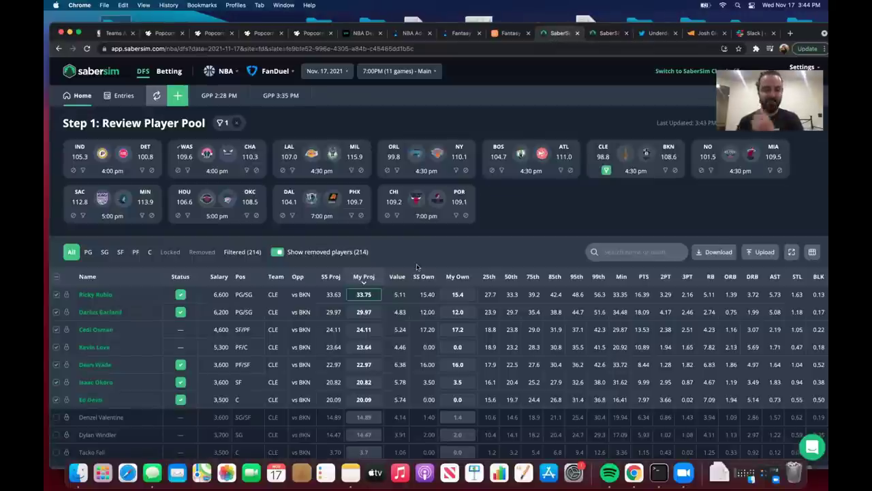
Reset Ricky Rubio's custom projection to the SaberSim value on both pages, filtering the second page to Cleveland.
click(372, 294)
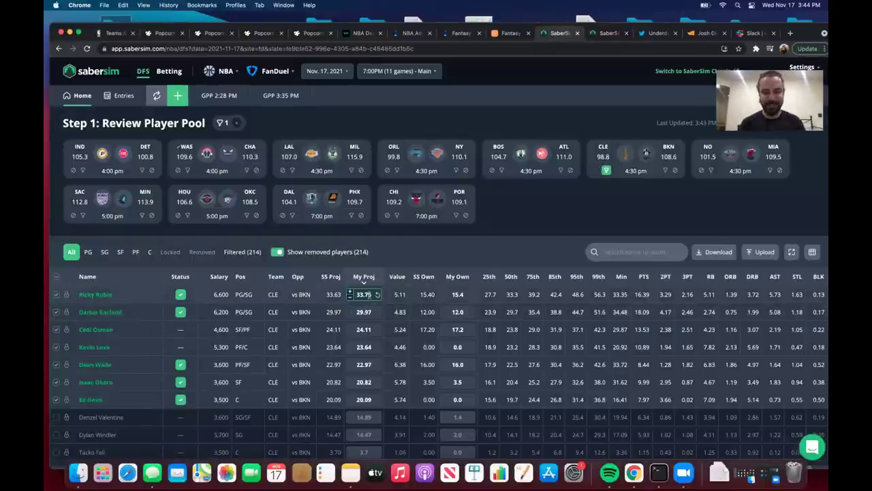
click(378, 294)
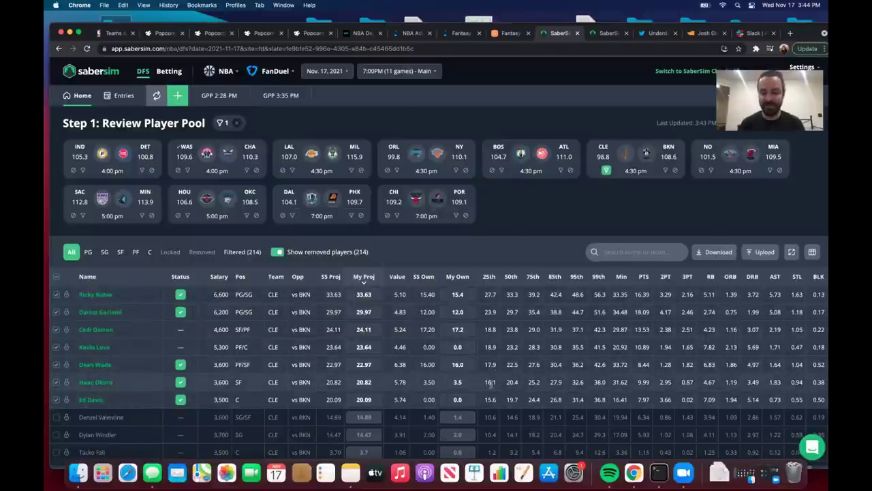
click(606, 33)
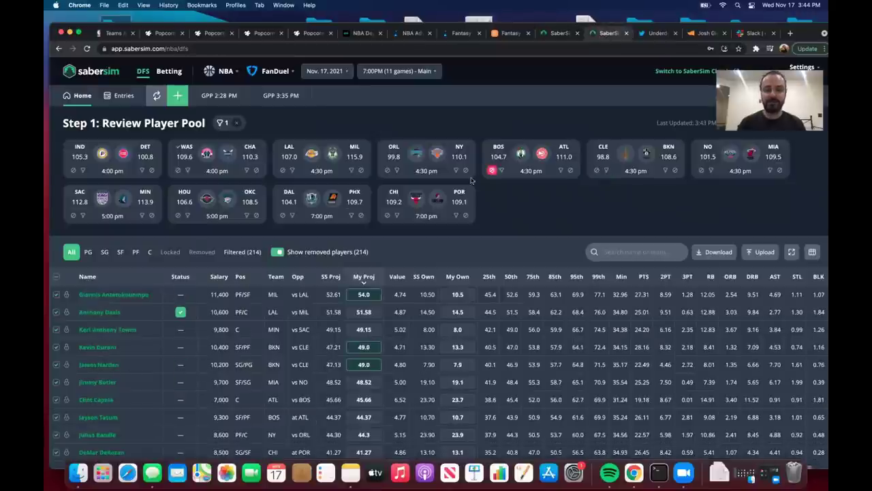
click(607, 171)
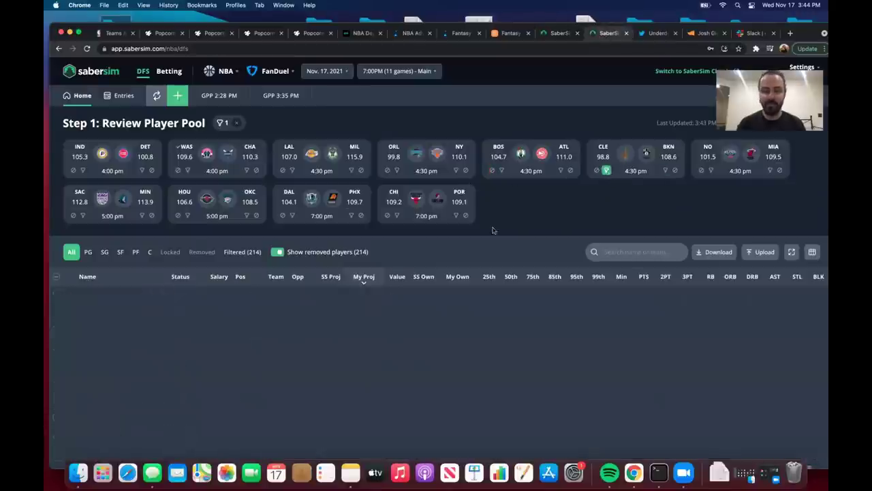
click(374, 295)
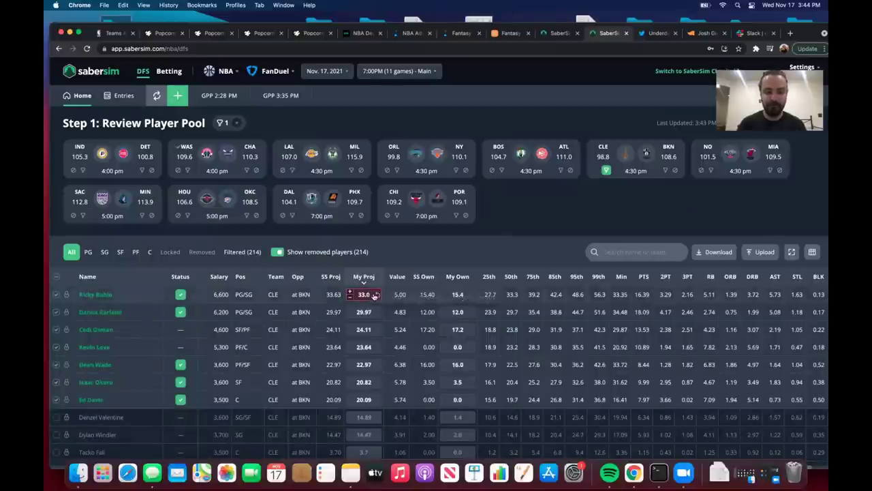
key(Escape)
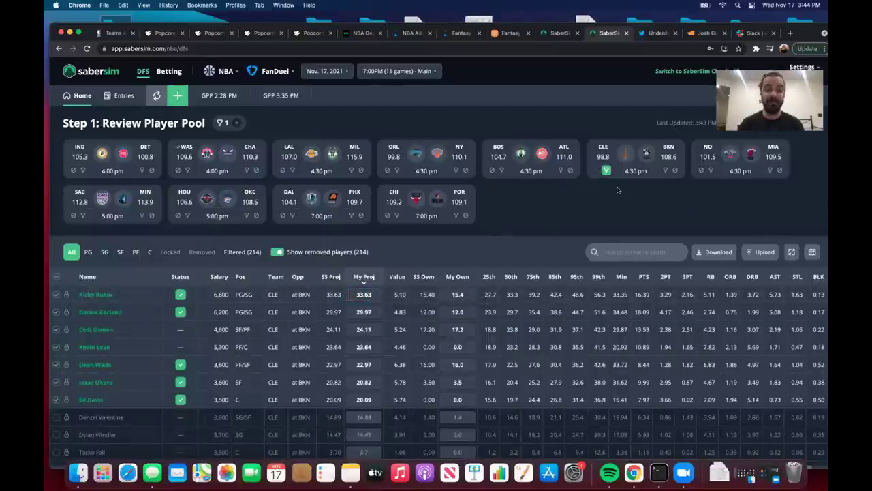
Lower Ed Davis's projection to 19.0 on both SaberSim pages.
mouse_move(350, 406)
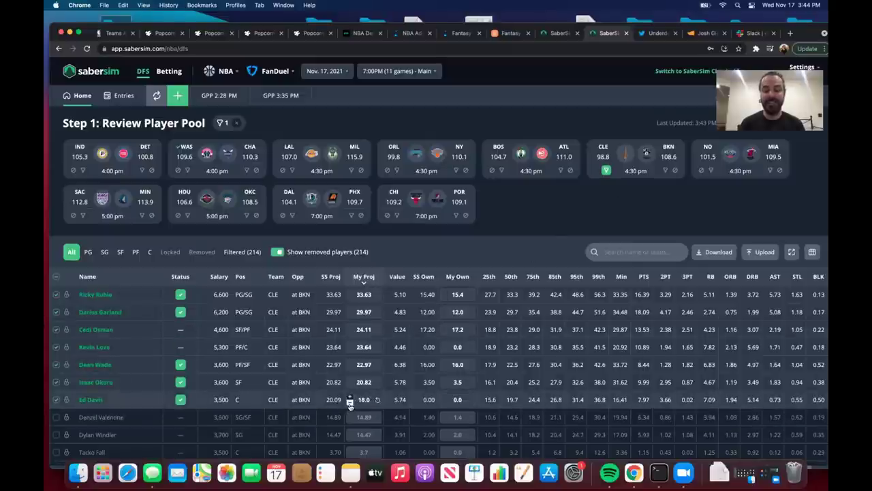
click(556, 36)
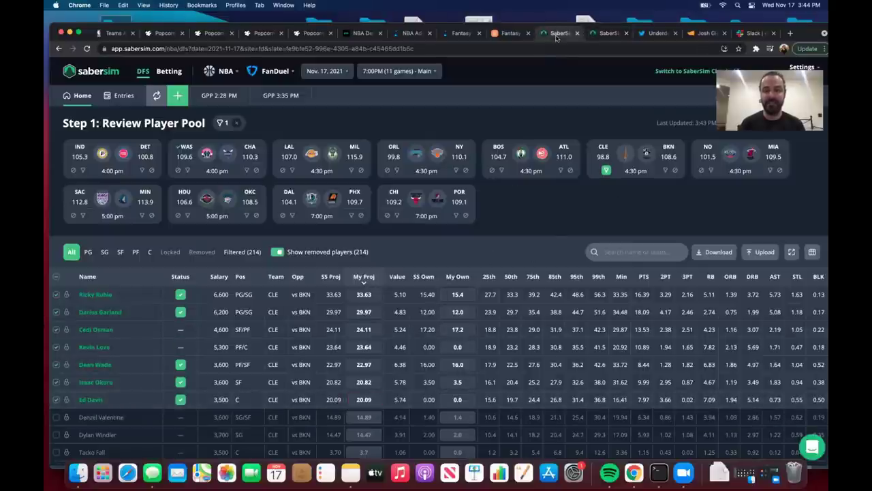
mouse_move(349, 402)
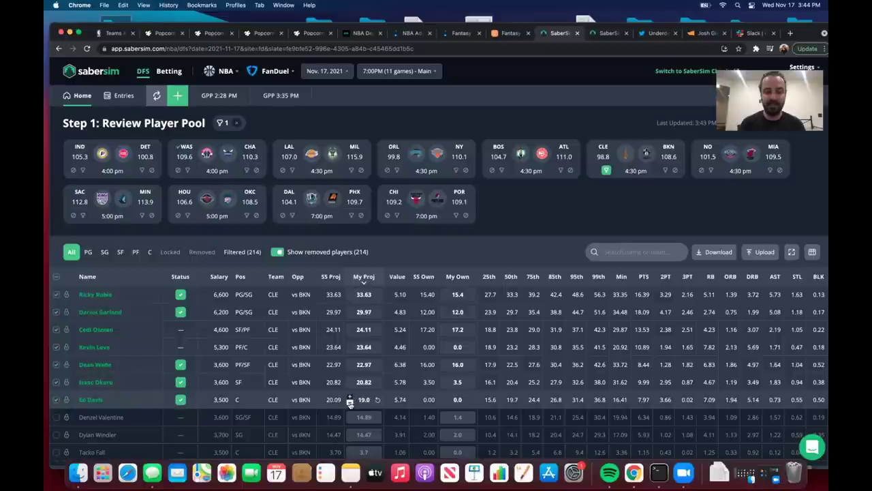
click(350, 402)
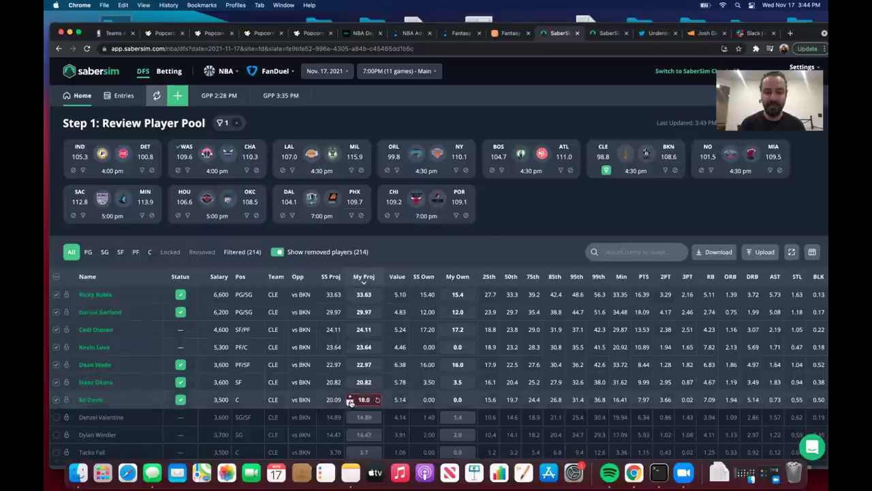
click(595, 34)
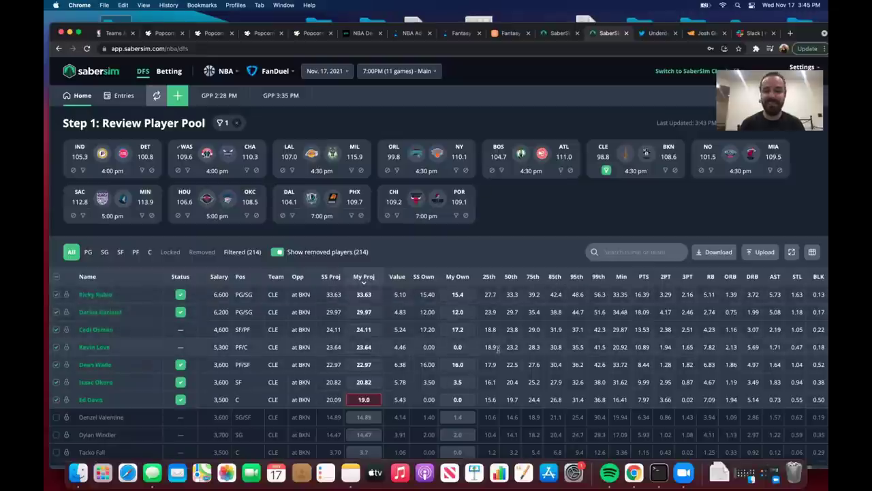
scroll(462, 349, down, 2)
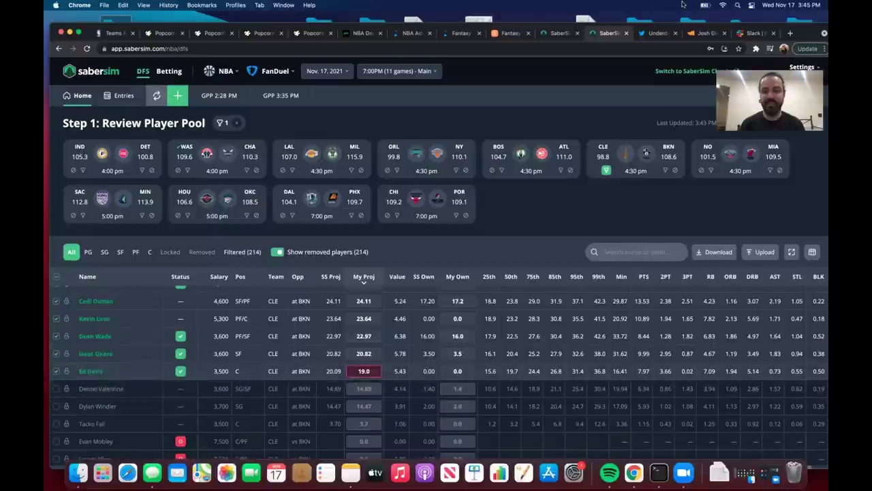
click(557, 33)
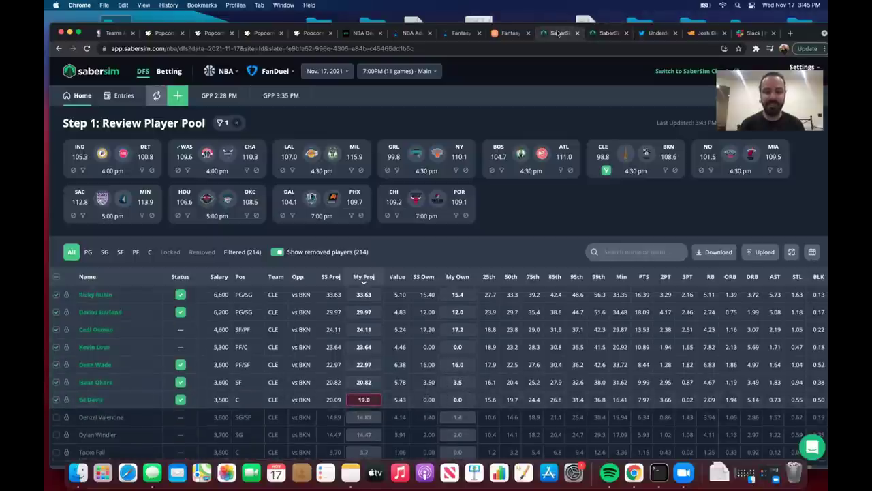
On the first SaberSim page, replace the Cleveland filter with Sacramento and lower Chimezie Metu's projection to 23.0.
click(511, 33)
click(558, 33)
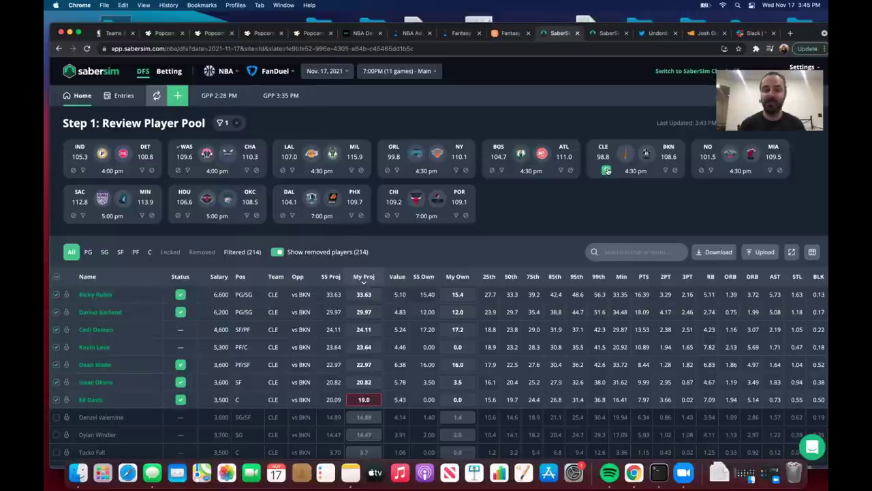
click(606, 170)
click(82, 216)
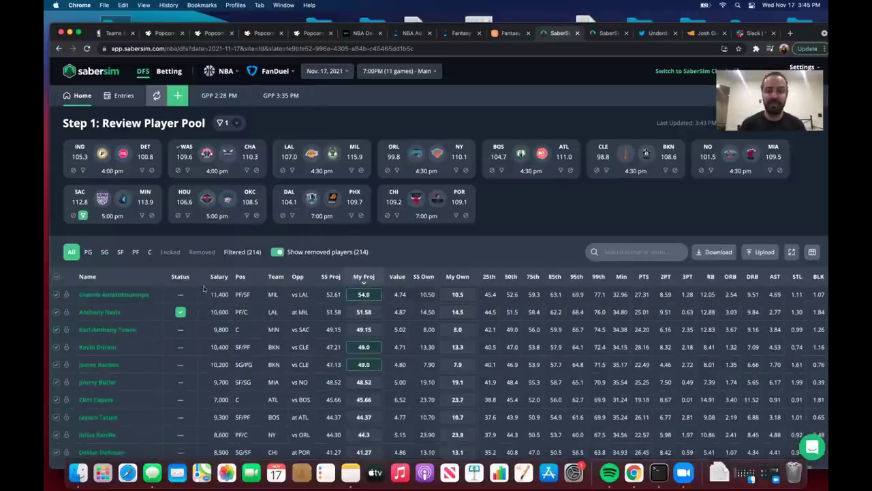
scroll(524, 424, down, 1)
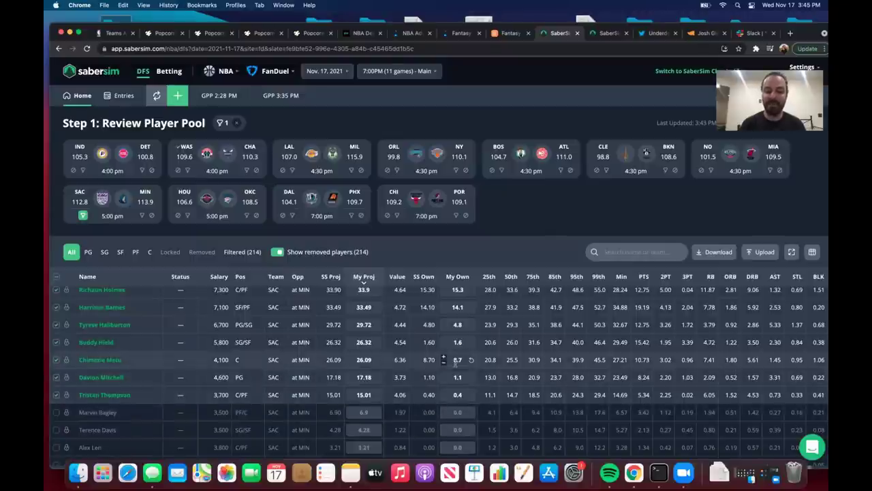
mouse_move(349, 361)
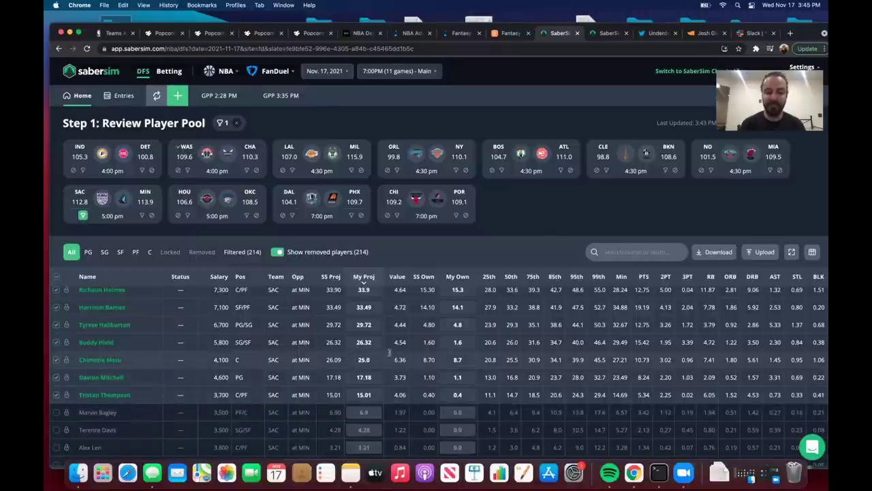
click(349, 361)
text(25)
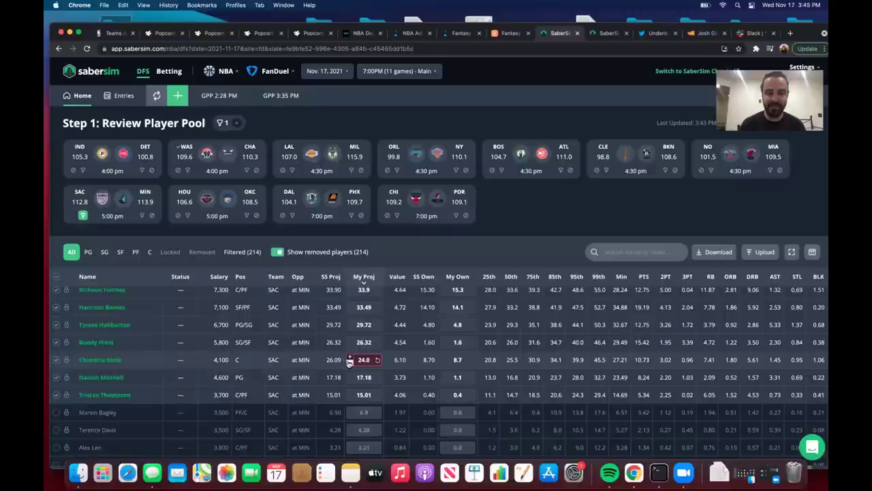
On the second SaberSim page, filter the pool to Sacramento and lower Chimezie Metu's projection to 24.0.
click(605, 34)
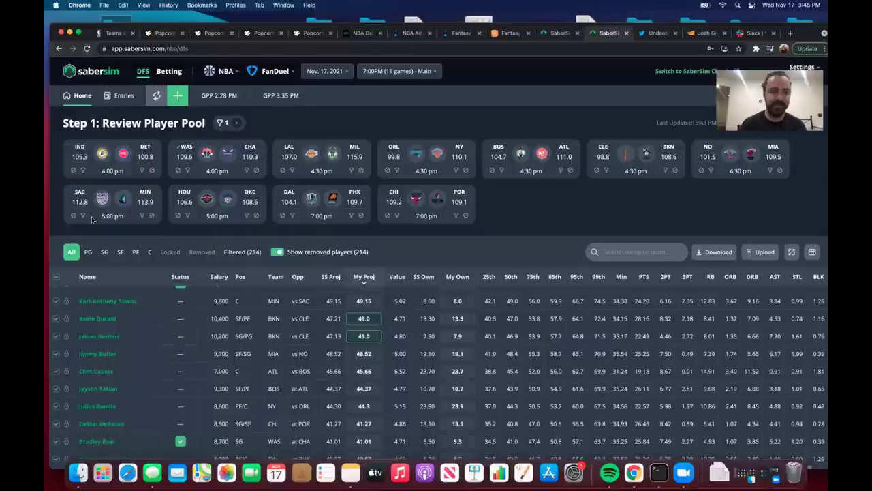
click(82, 215)
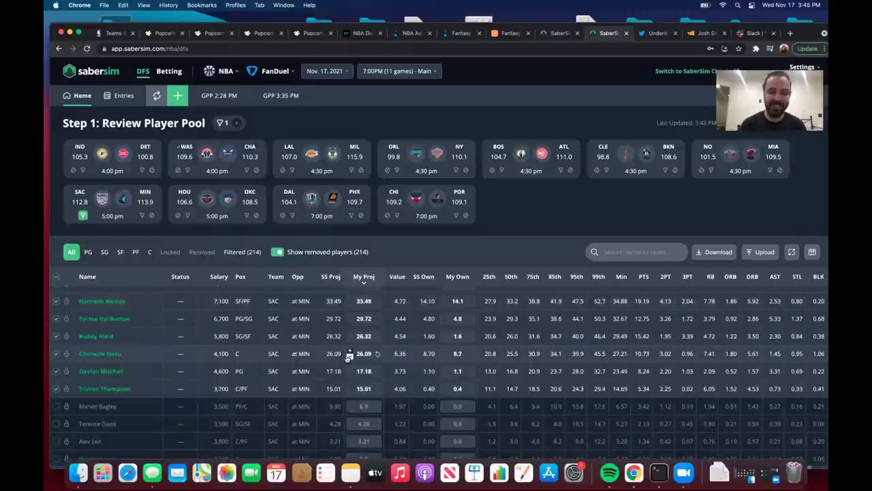
click(349, 356)
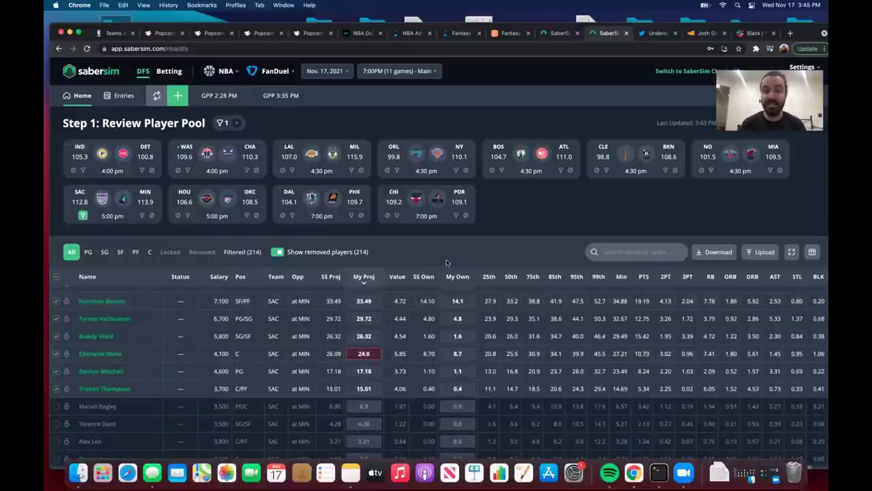
Return to the first SaberSim page and switch its team filter from Sacramento to Houston to examine the Houston players' projections and statuses.
click(510, 33)
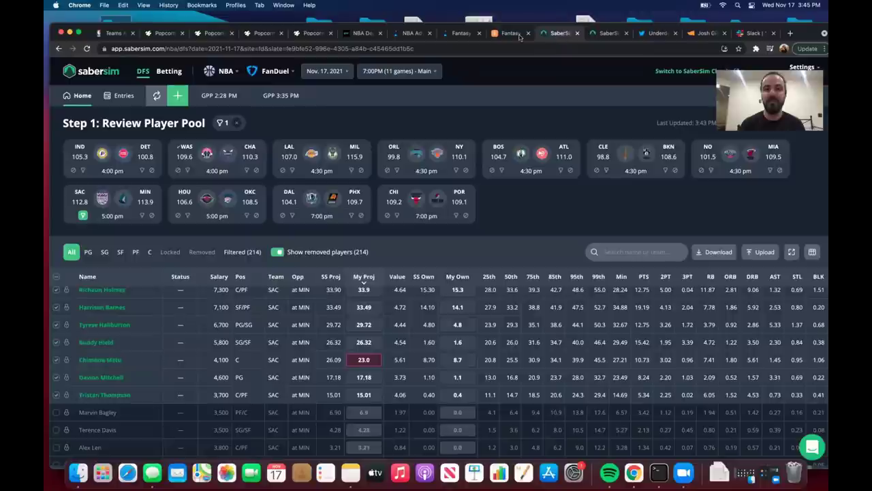
click(557, 34)
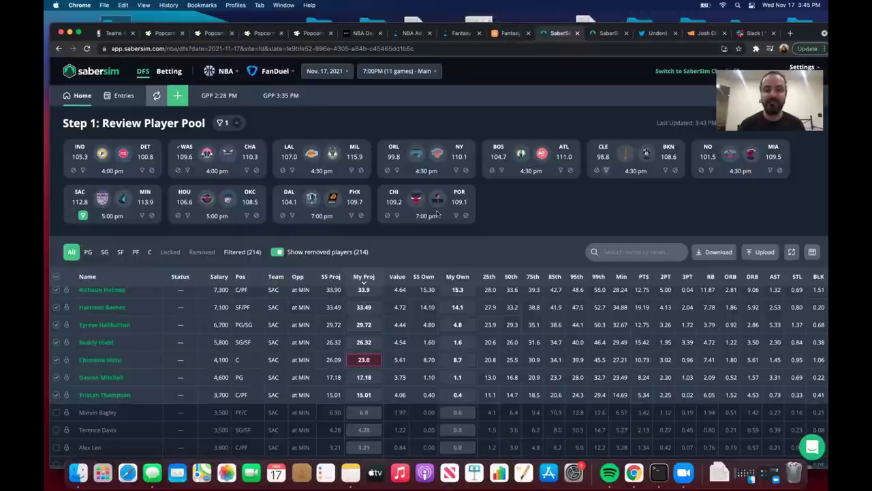
click(179, 216)
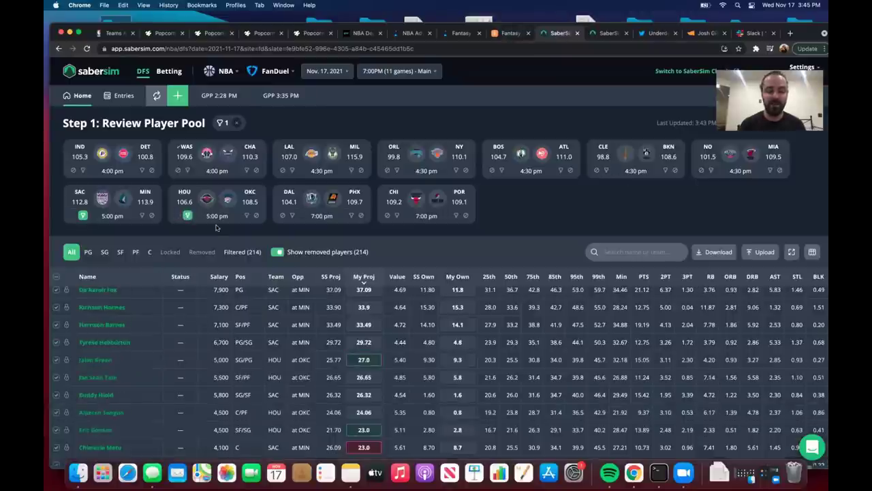
click(186, 217)
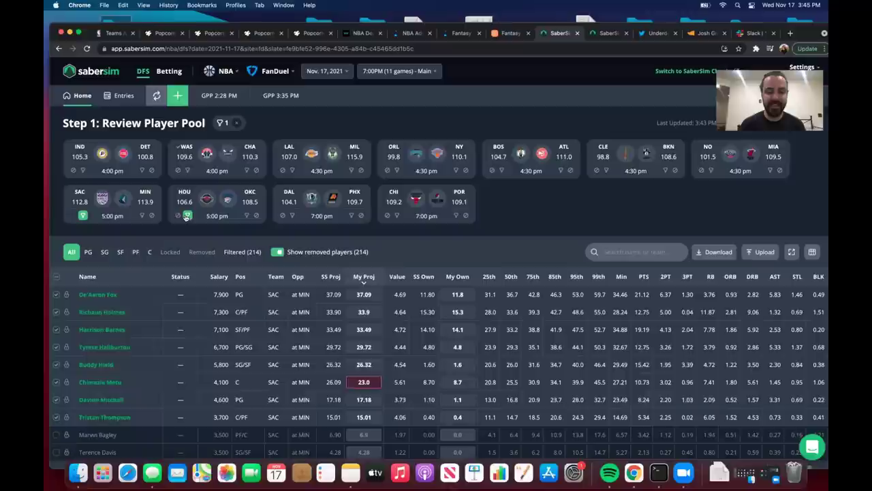
click(81, 216)
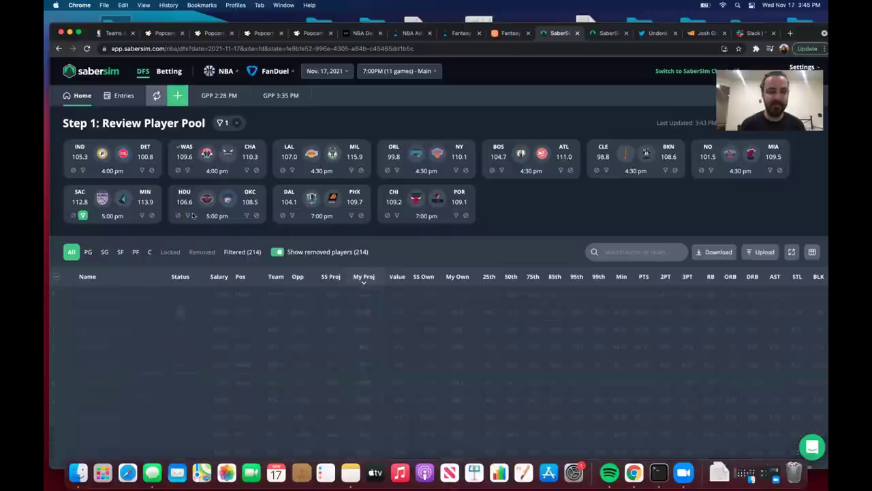
click(188, 215)
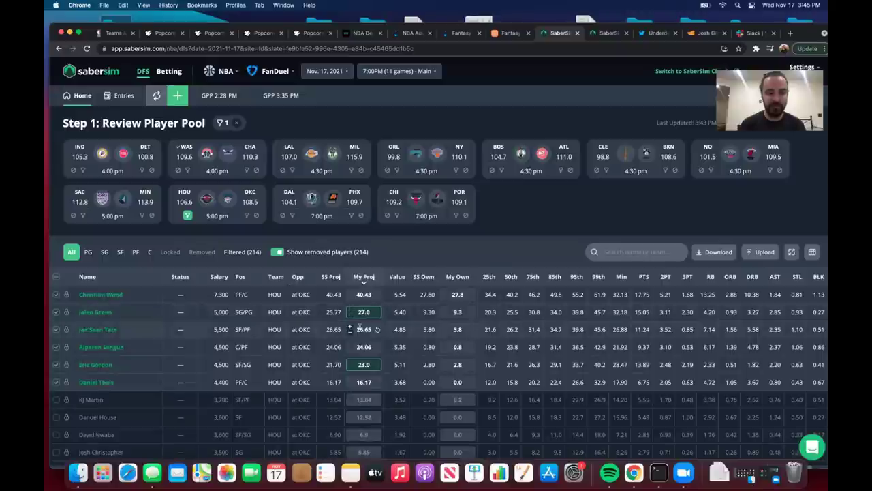
scroll(361, 323, down, 5)
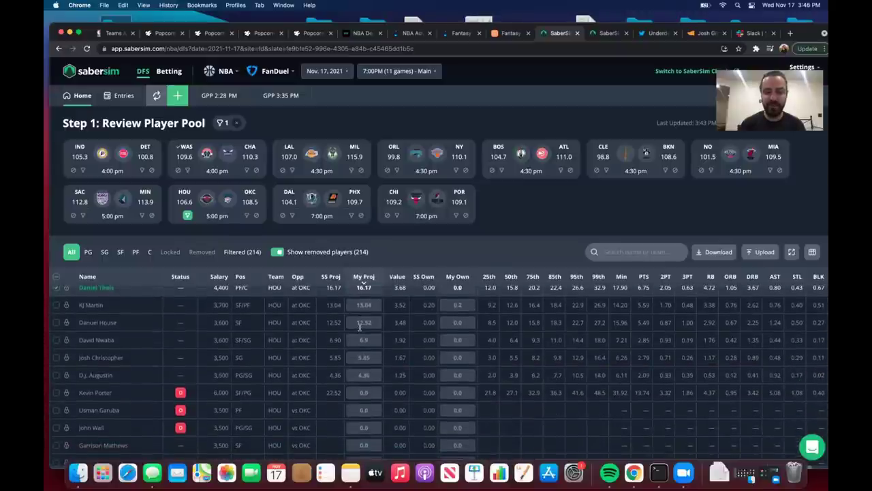
Check the latest posts in Slack's nba-lineup-alerts channel, then reset Jalen Green's and Eric Gordon's projections to the SaberSim values on the first SaberSim page.
scroll(360, 327, up, 5)
scroll(360, 327, up, 1)
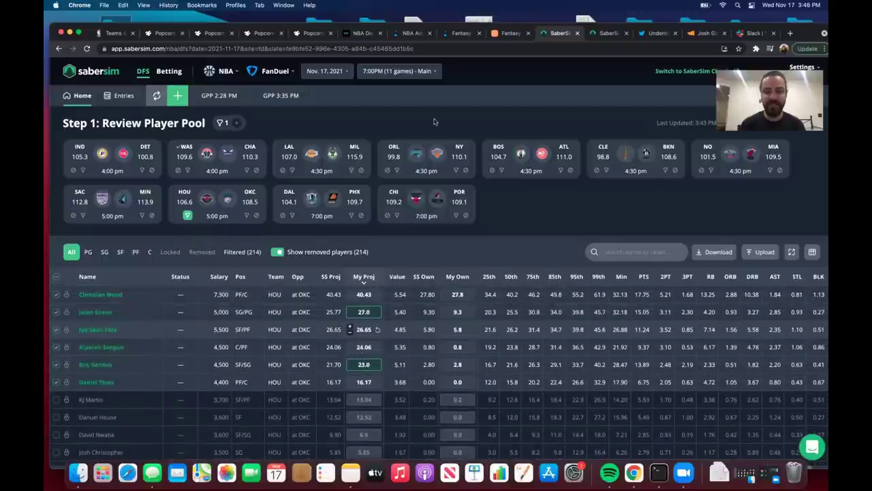
click(752, 33)
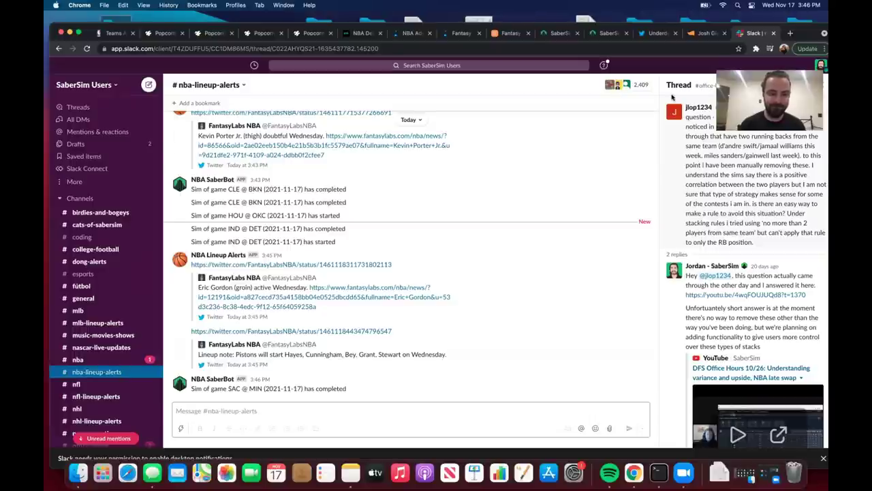
click(561, 33)
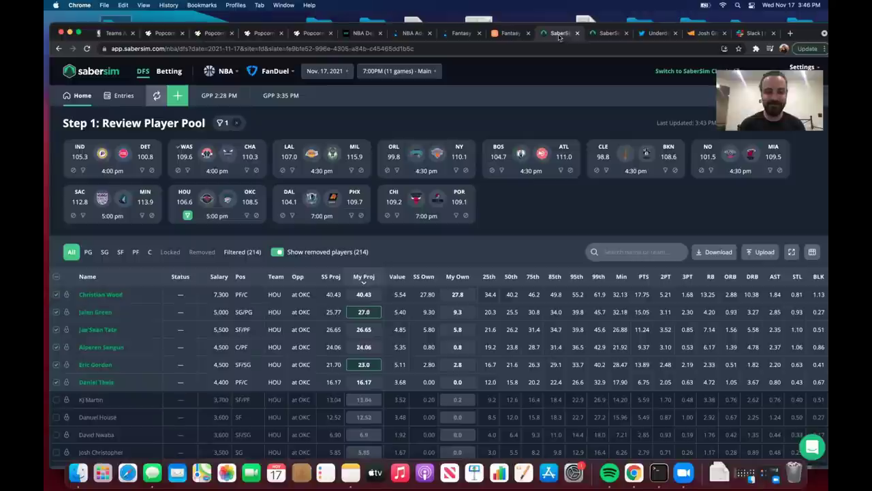
click(376, 313)
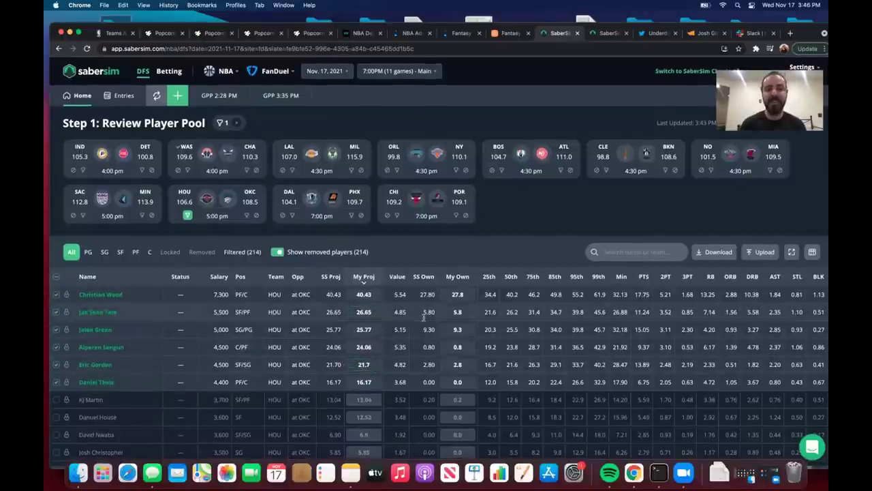
On the second SaberSim page, replace the Sacramento filter with Houston and reset Jalen Green's and Eric Gordon's projections to the SaberSim values.
click(594, 33)
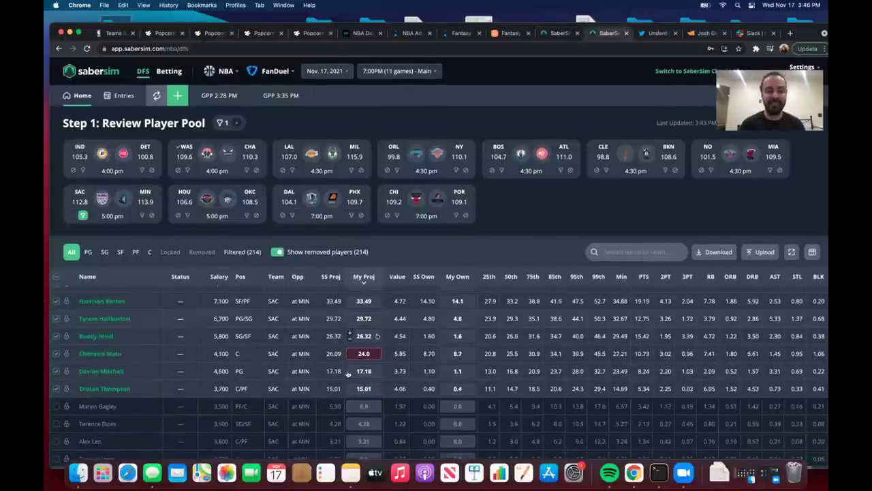
scroll(390, 325, up, 2)
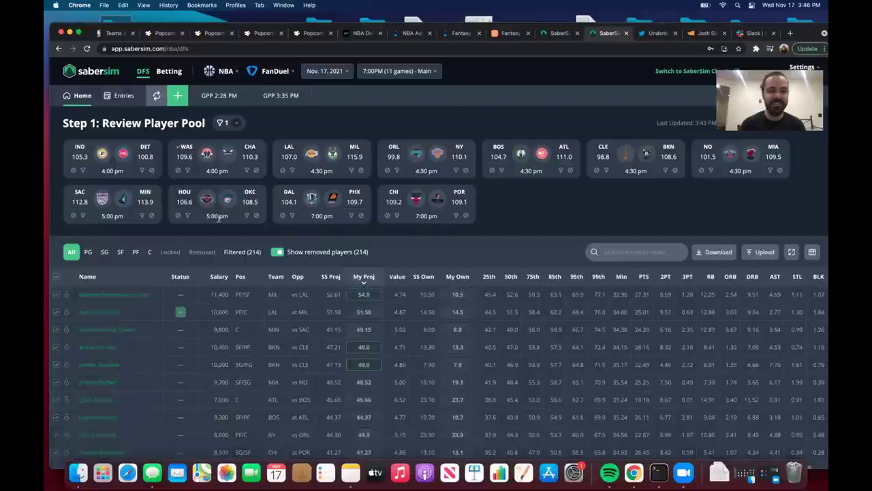
click(188, 216)
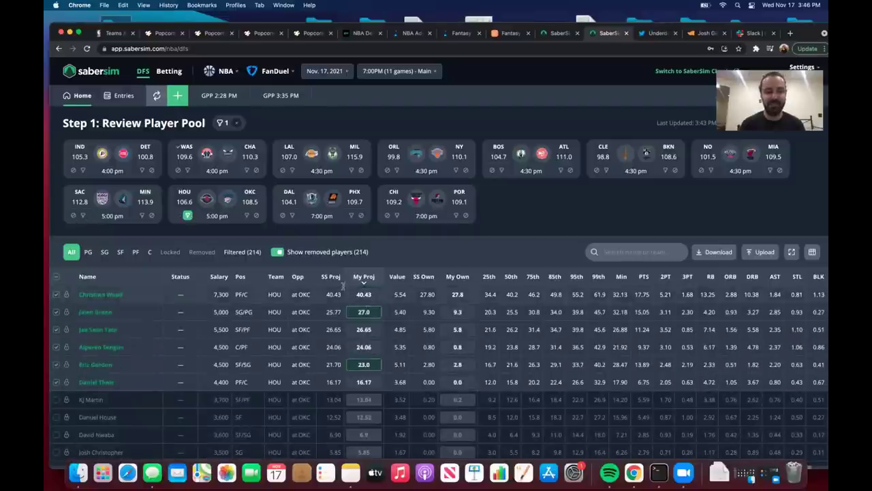
click(379, 312)
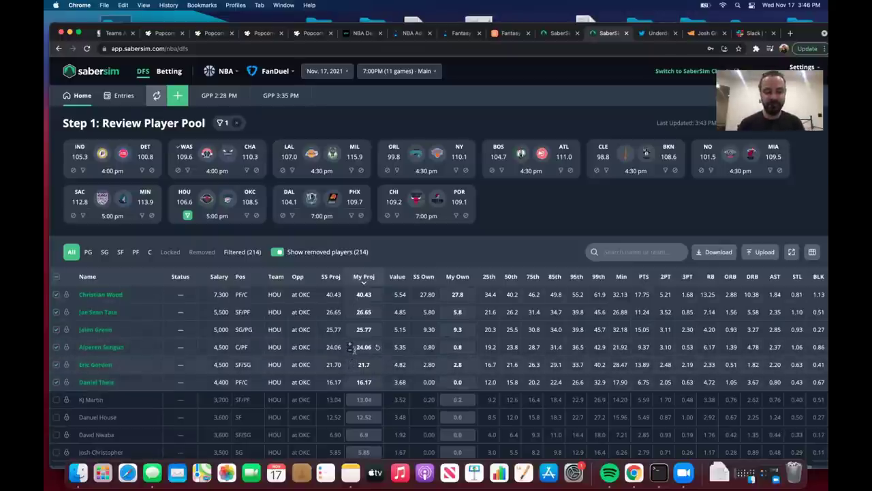
Raise the Houston projections on the second page: Christian Wood 42.0, Jae'Sean Tate 28.0, Jalen Green 29.0 and Eric Gordon 24.0.
scroll(354, 361, down, 5)
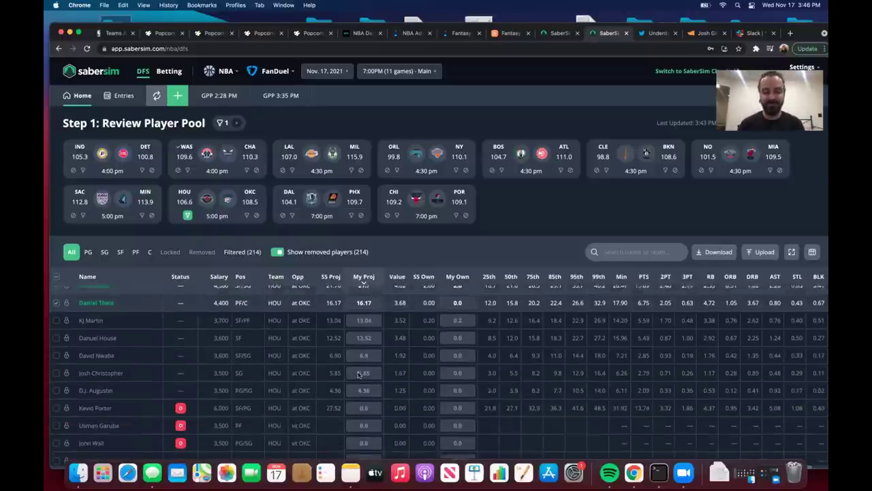
scroll(358, 374, up, 5)
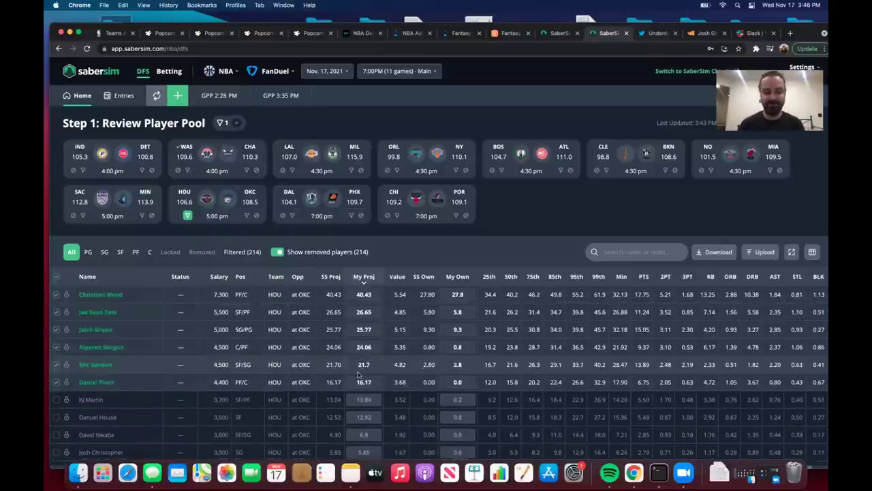
click(364, 293)
text(42)
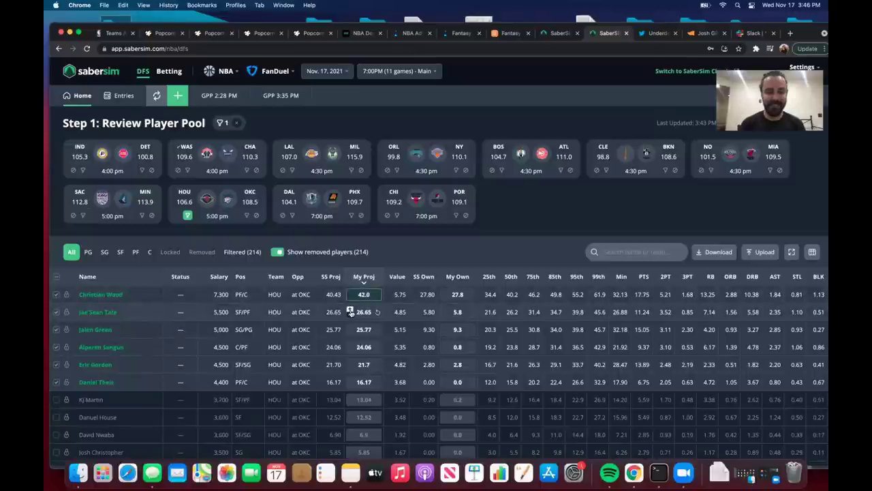
click(350, 330)
text(27)
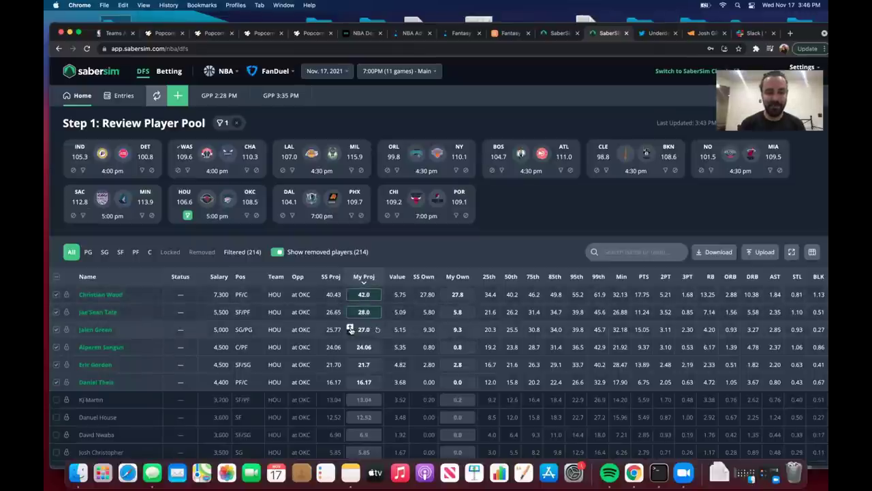
key(Up)
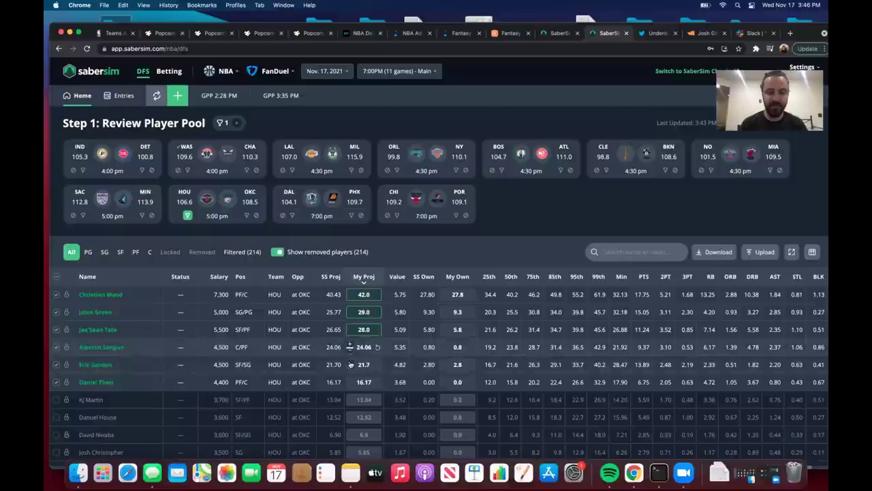
text(22)
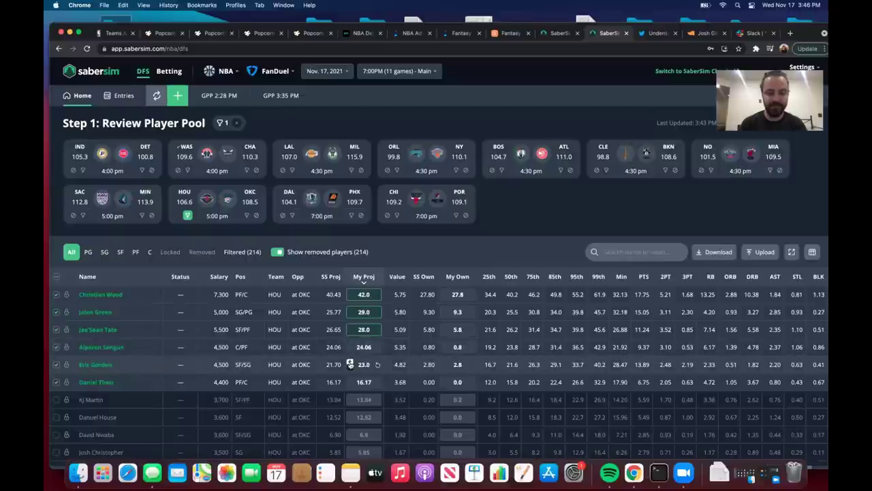
key(Up)
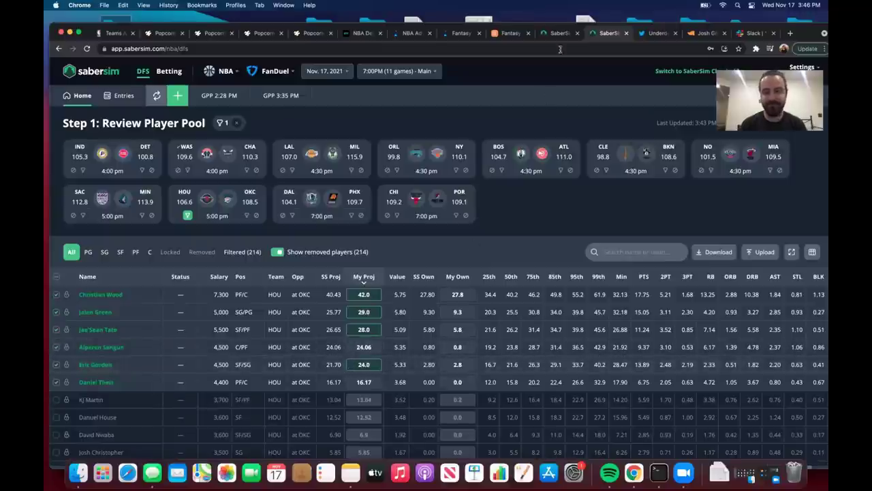
On the first SaberSim page, set Christian Wood to 42.0, Jae'Sean Tate to 28.0, Jalen Green to 29.0 and Eric Gordon to 24.0.
click(561, 34)
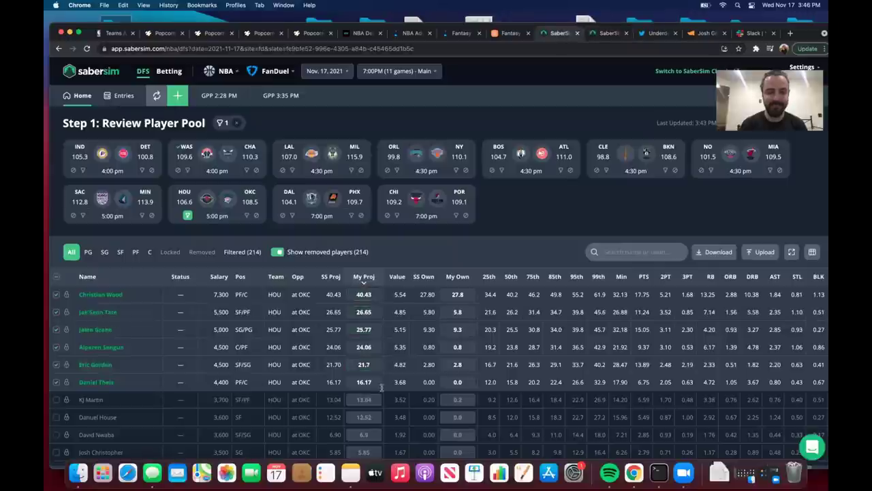
click(350, 294)
text(42)
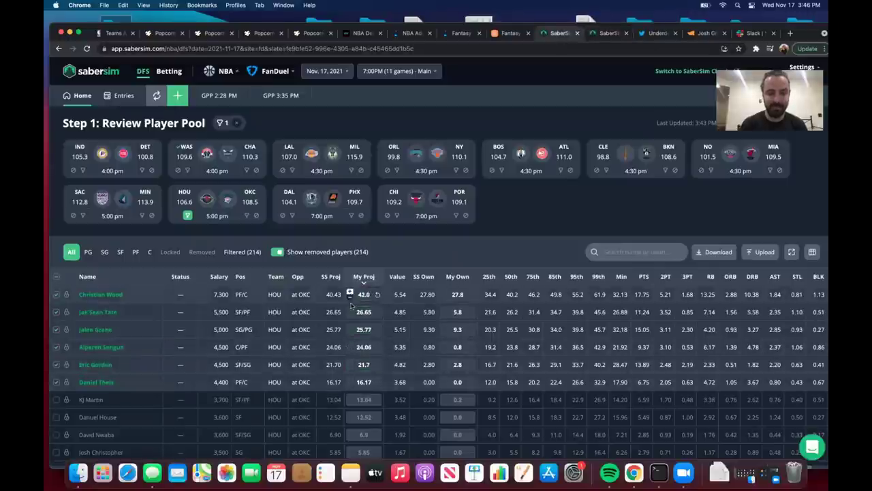
click(350, 311)
text(28)
click(349, 329)
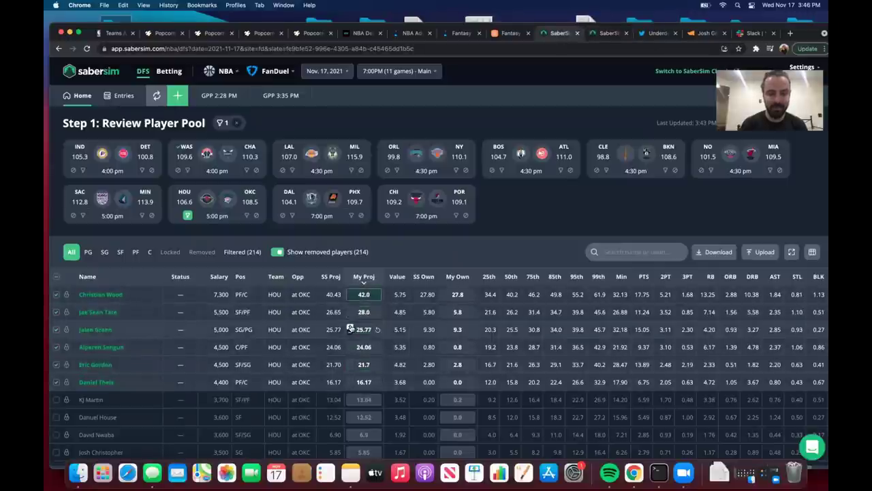
text(29)
click(350, 364)
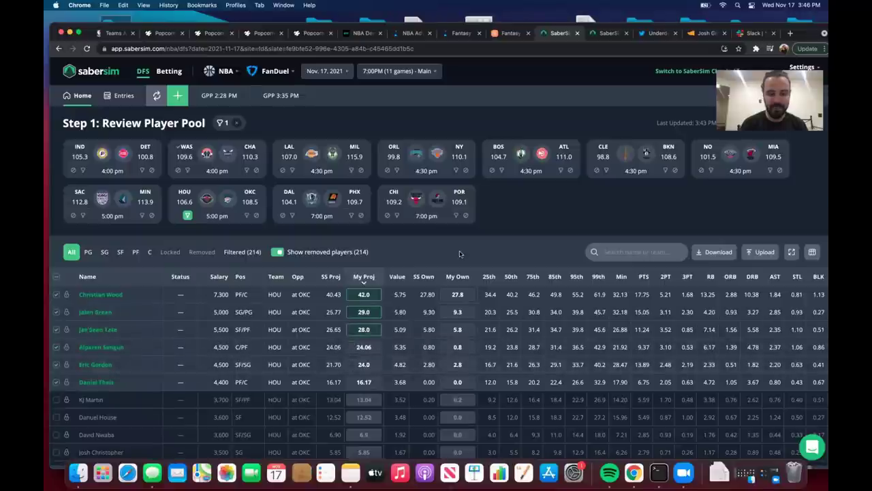
key(Up)
key(Return)
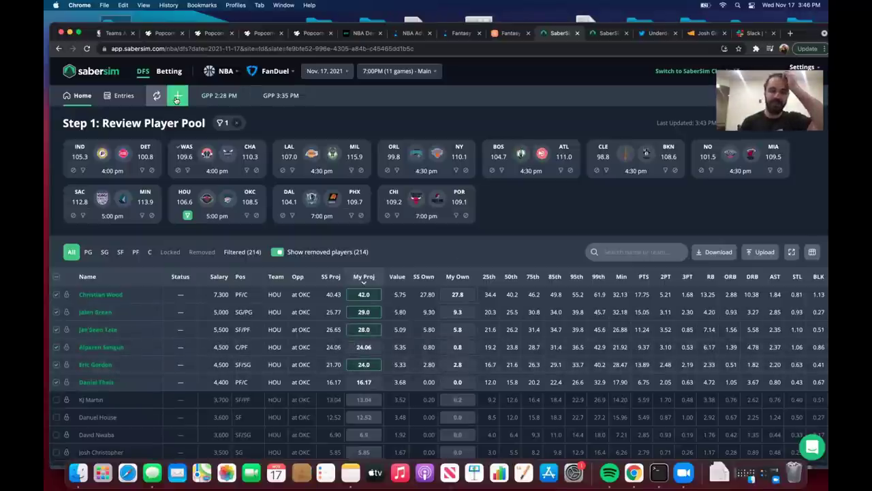
click(177, 98)
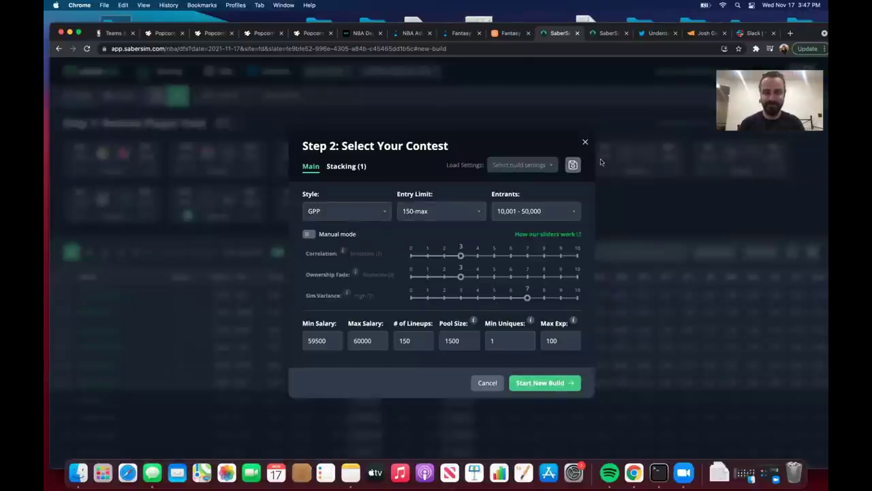
click(603, 33)
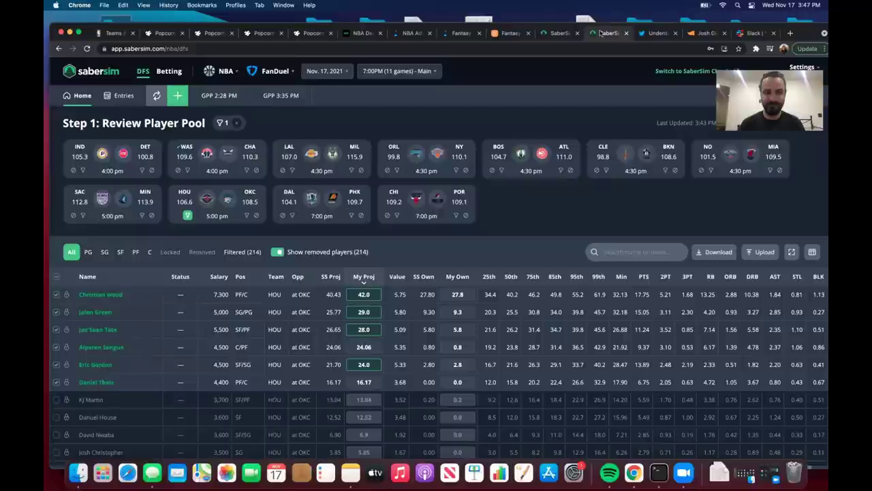
click(560, 33)
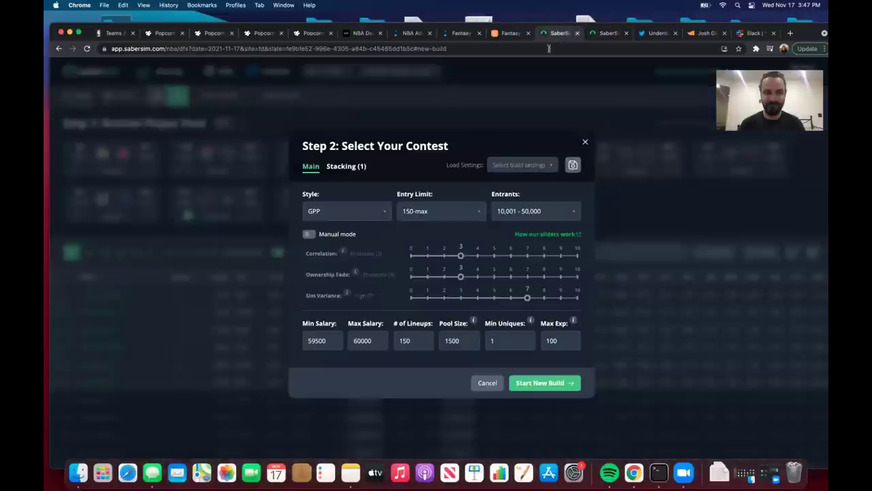
click(585, 142)
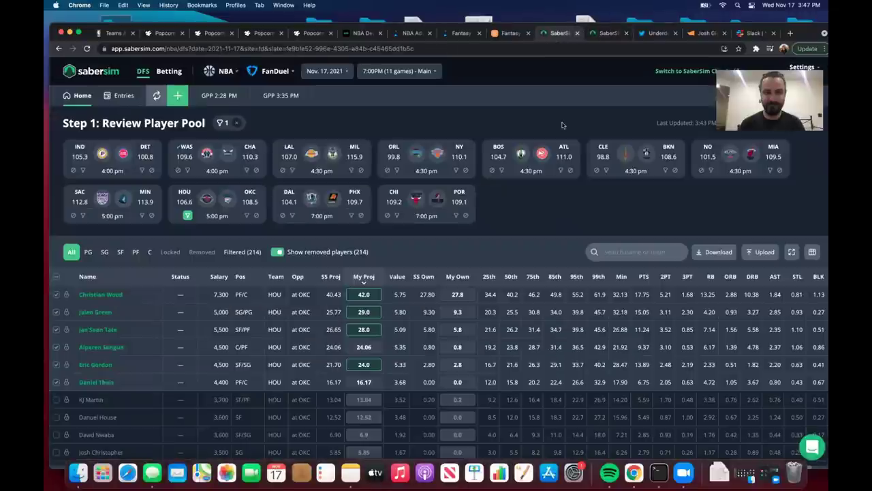
Switch the first SaberSim page from FanDuel to DraftKings and update the projections on the second, FanDuel page.
click(276, 71)
click(284, 93)
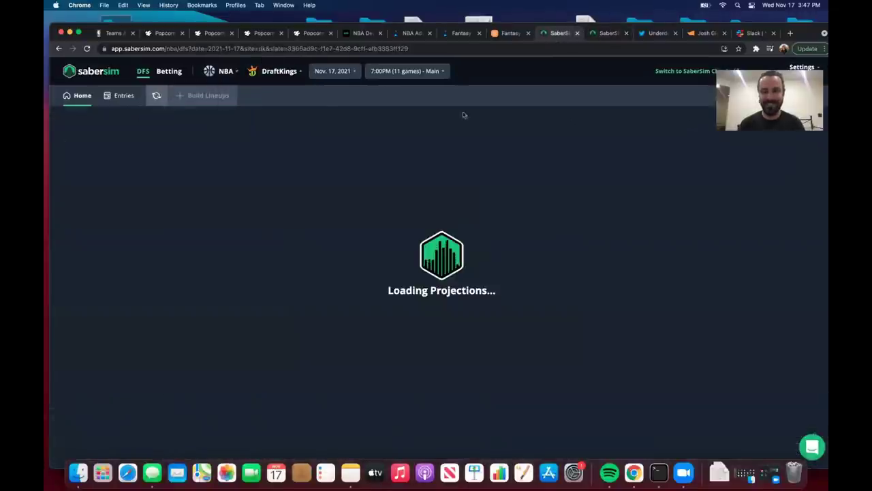
click(606, 34)
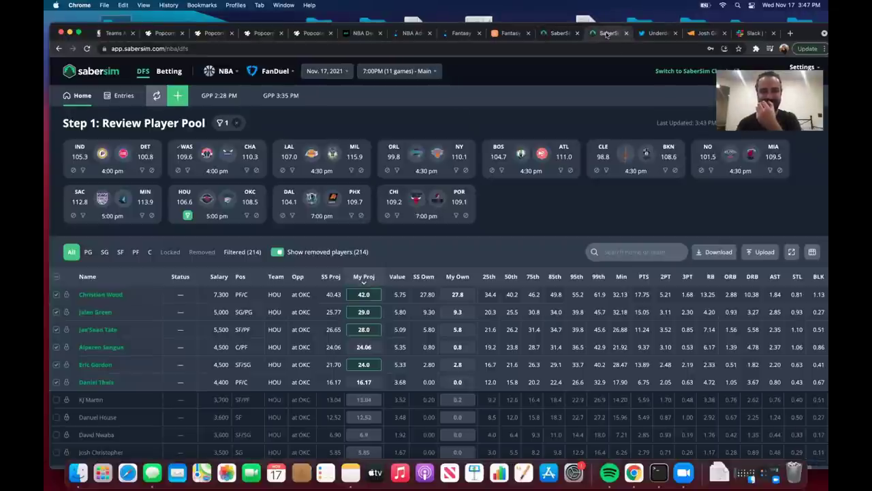
click(556, 34)
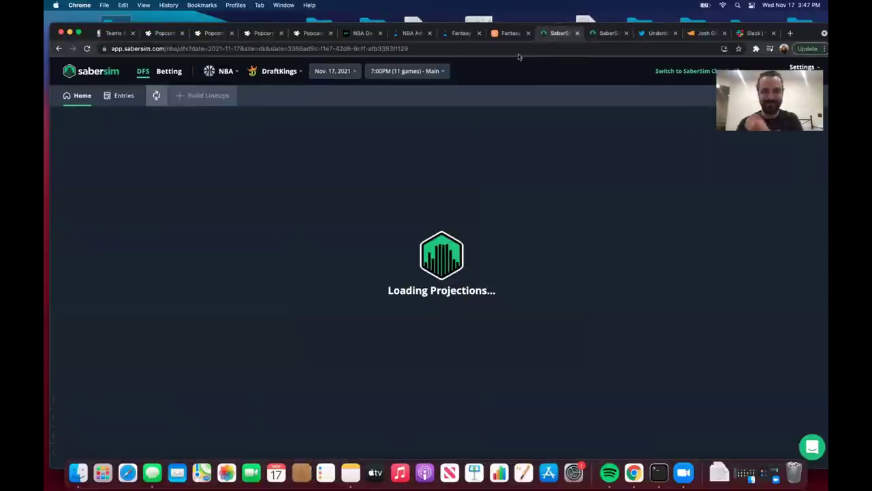
key(ctrl+Tab)
click(156, 95)
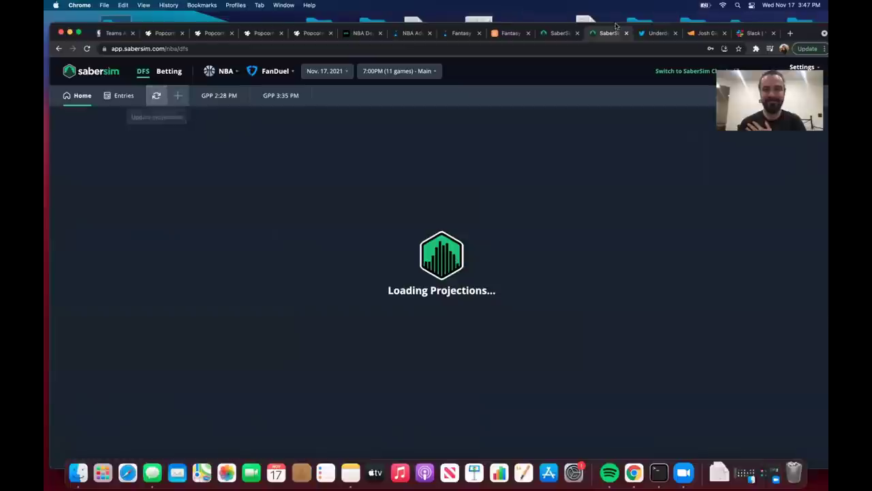
On the DraftKings page, filter the player pool to Sacramento and lower Chimezie Metu's projection to 25.0.
click(559, 37)
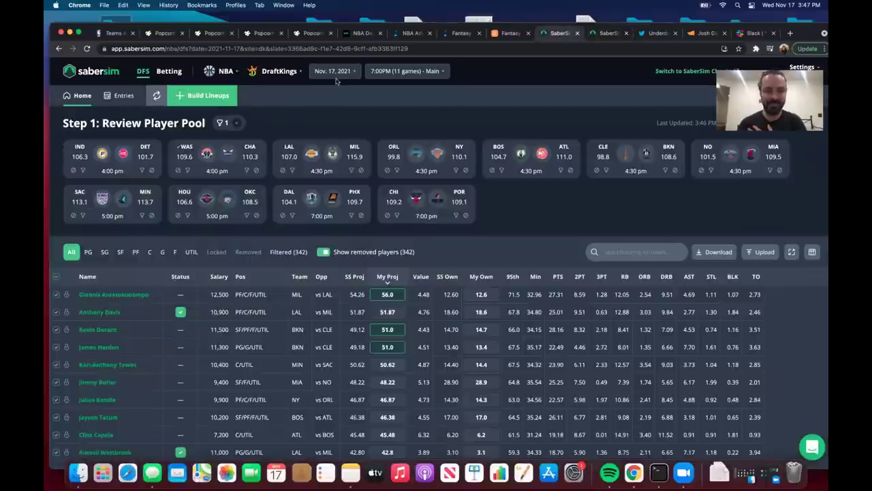
click(73, 216)
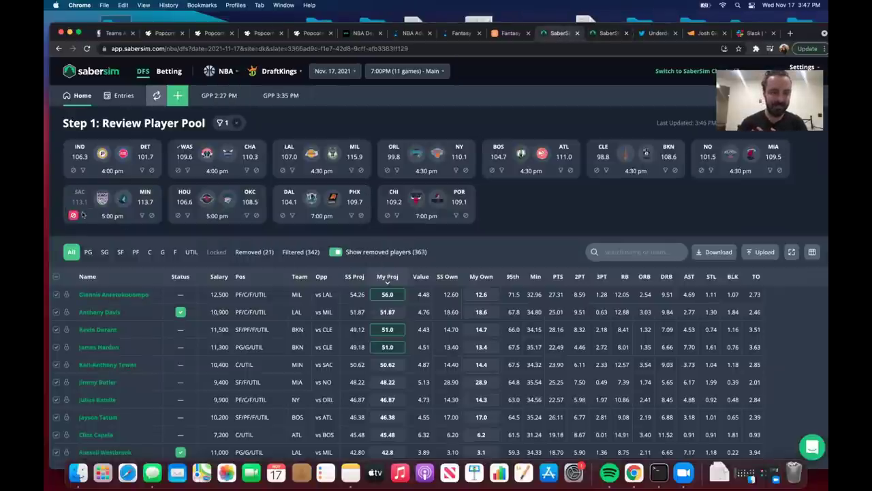
click(83, 216)
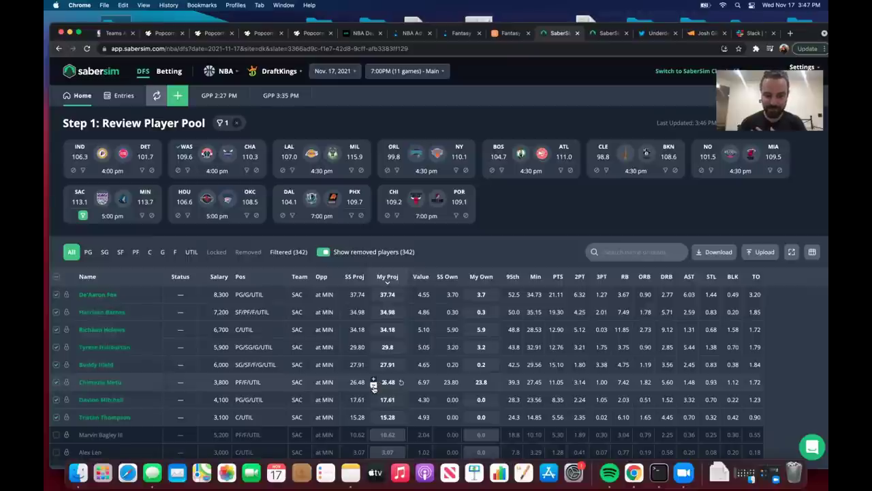
click(374, 387)
click(373, 380)
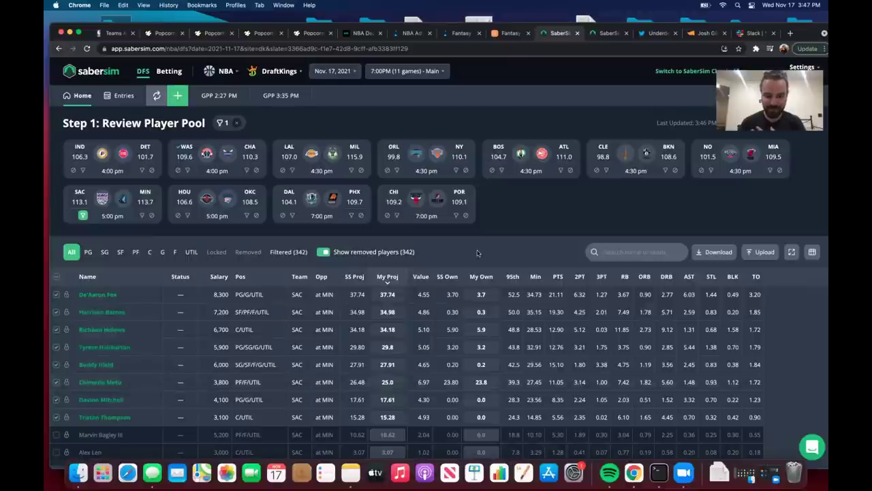
Switch the DraftKings page's team filter from Sacramento to Houston to review the Houston players' projections.
click(187, 216)
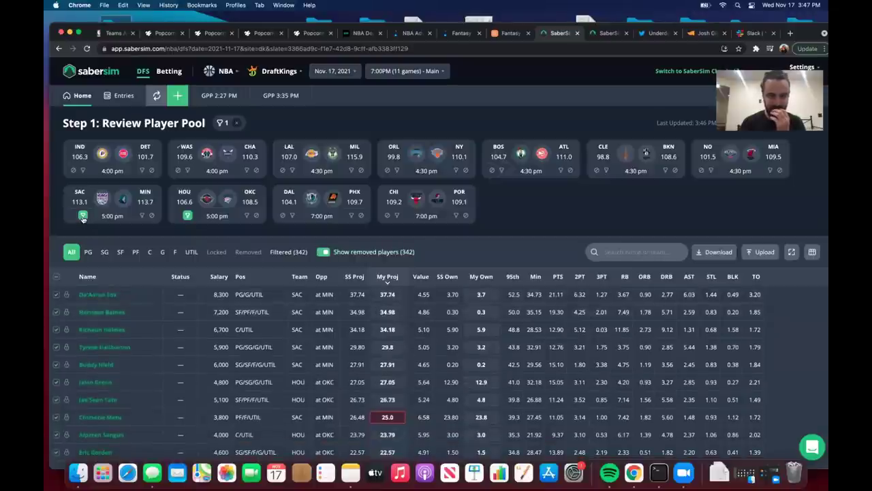
click(82, 216)
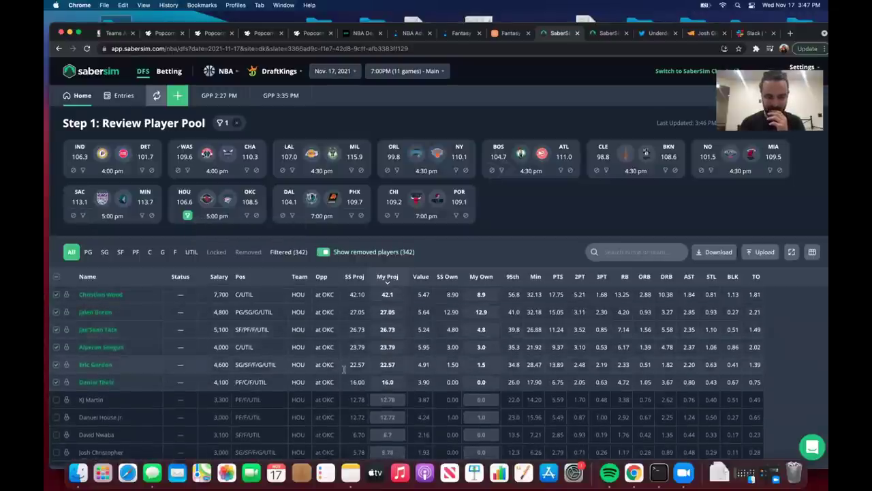
scroll(341, 368, down, 2)
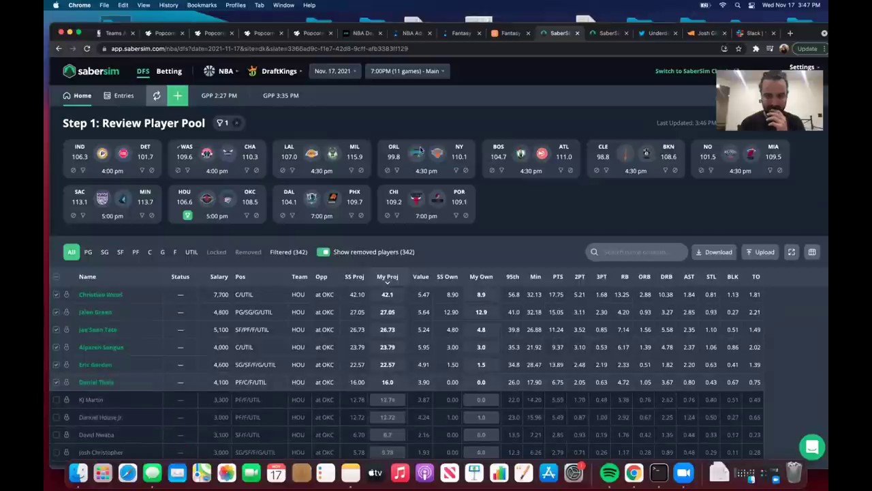
Update the projections on both the DraftKings and FanDuel SaberSim pages.
click(156, 96)
key(ctrl+Tab)
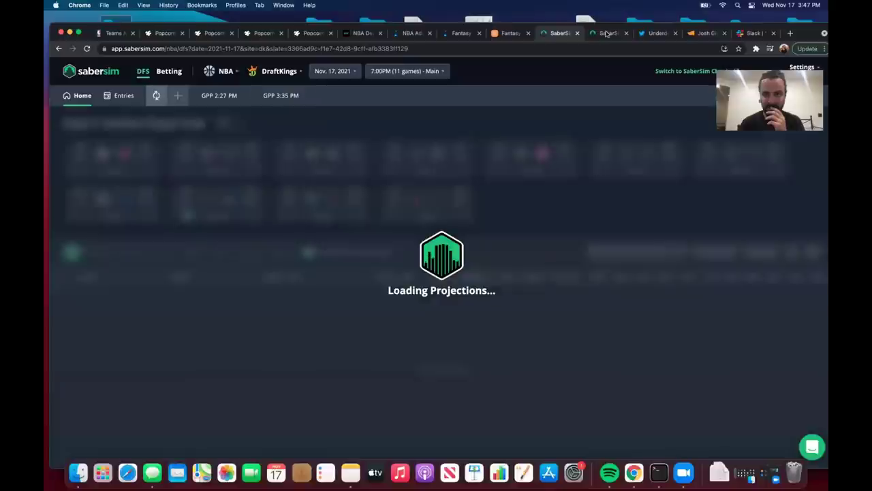
click(156, 95)
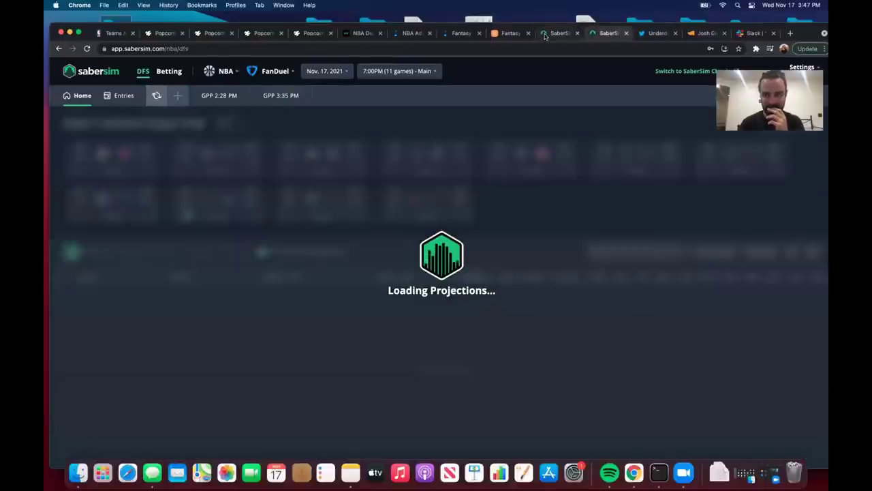
On the DraftKings page, set Christian Wood to 44.0, Jalen Green to 30.0, Jae'Sean Tate to 28.0 and Eric Gordon to 25.0.
click(557, 33)
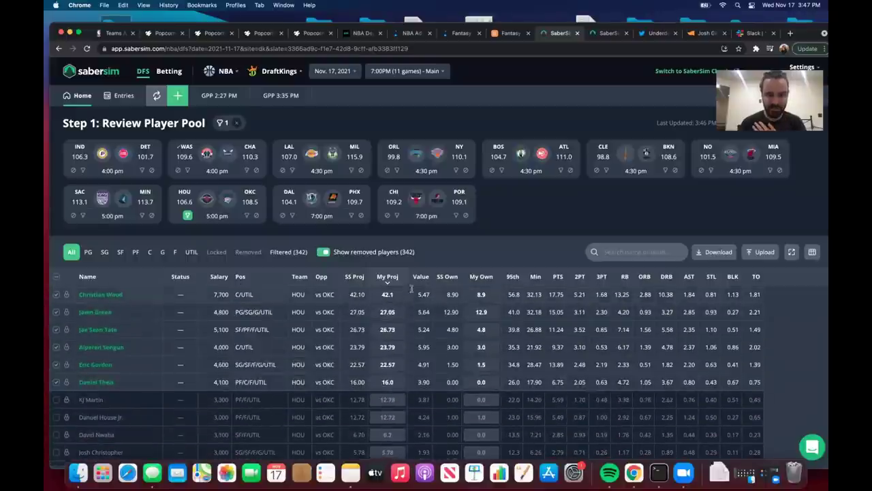
click(374, 294)
text(44)
key(Return)
click(373, 311)
text(28)
key(Return)
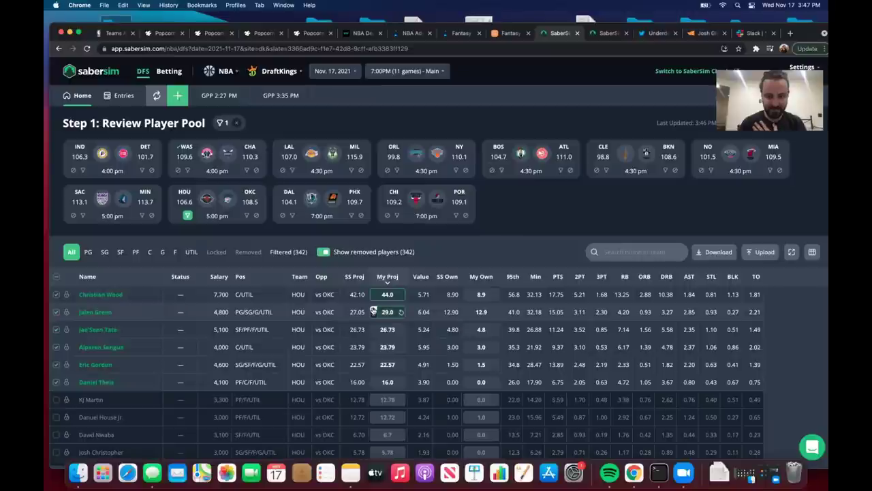
click(373, 309)
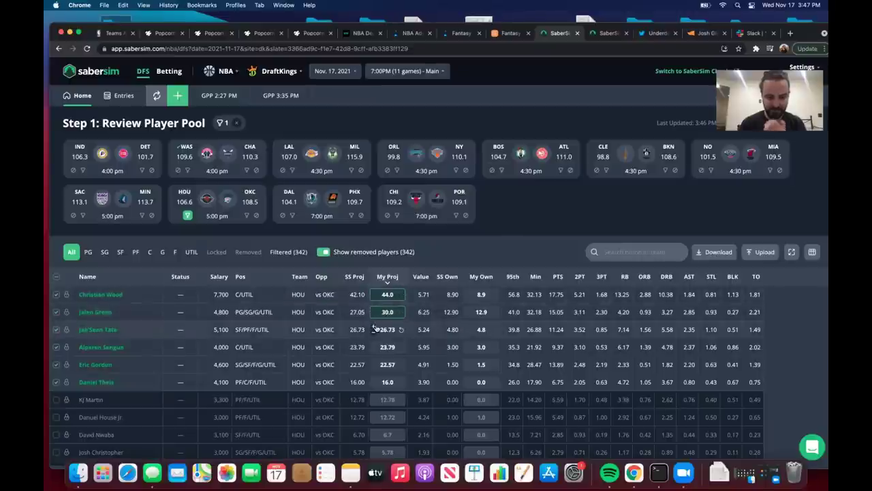
click(373, 327)
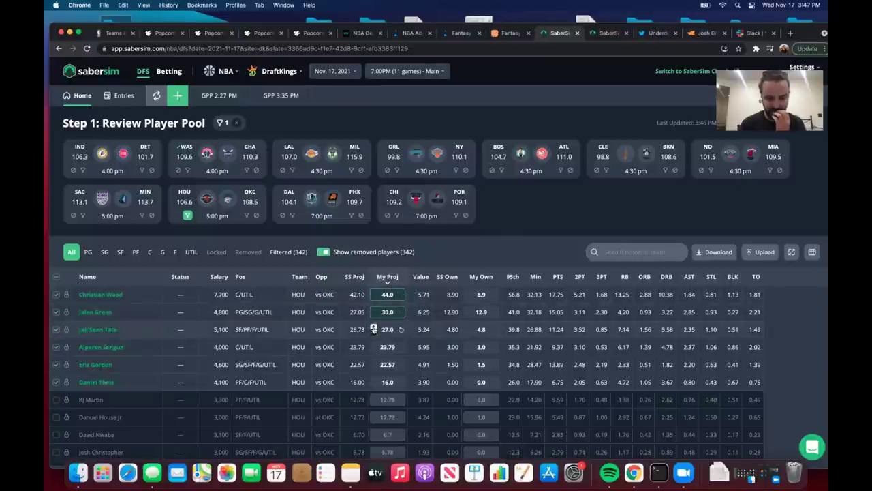
click(373, 362)
click(374, 364)
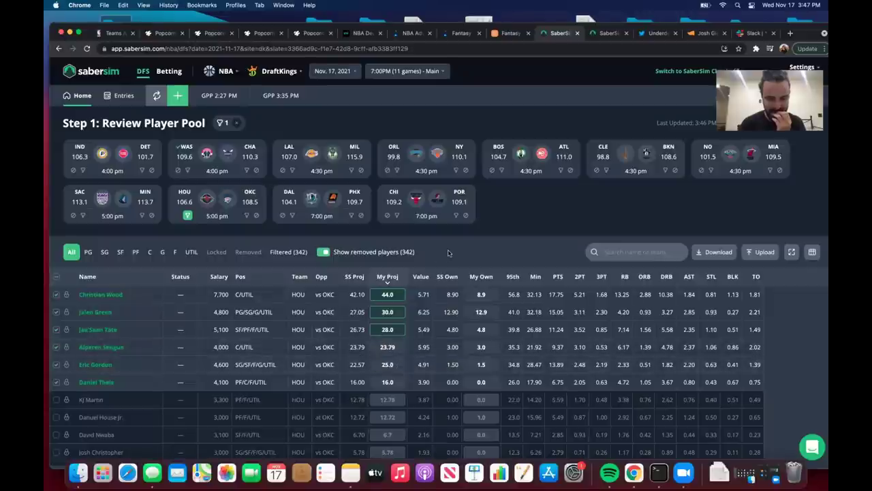
Compare with the FanDuel Houston projections, lower Christian Wood to 43.0 and Jalen Green to 29.0 on DraftKings, and update the projections.
click(607, 32)
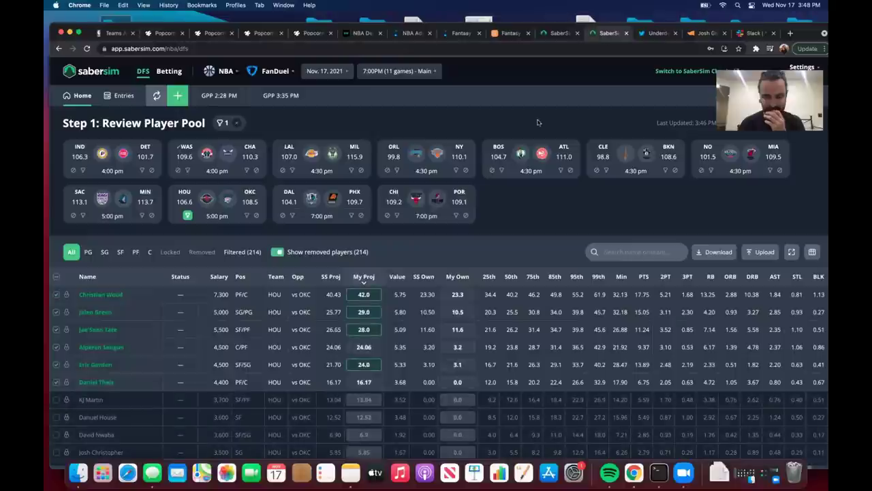
click(558, 33)
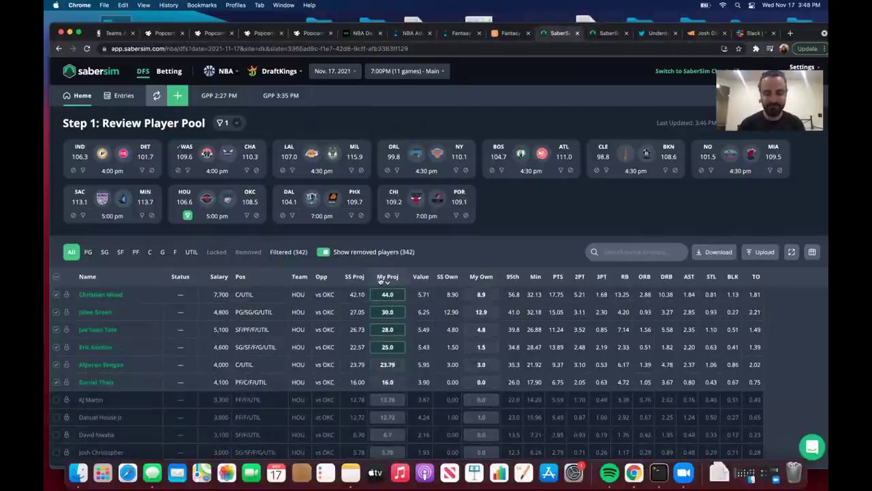
click(374, 295)
click(374, 312)
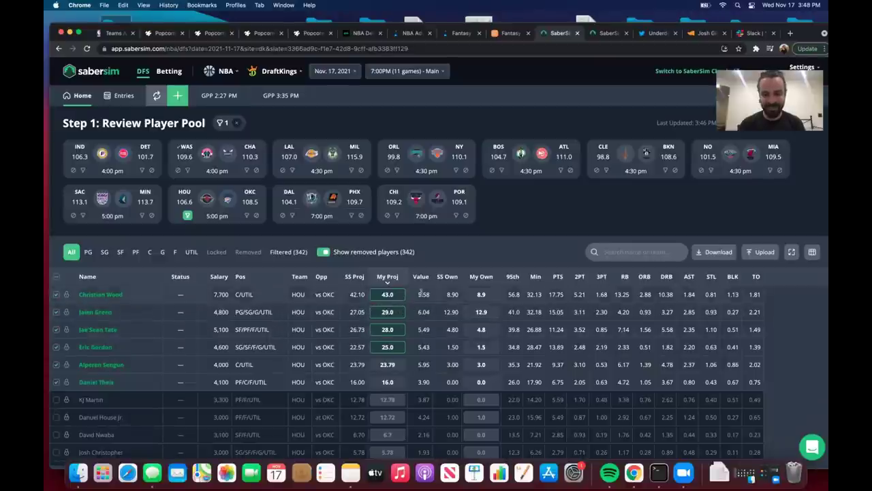
scroll(409, 327, down, 5)
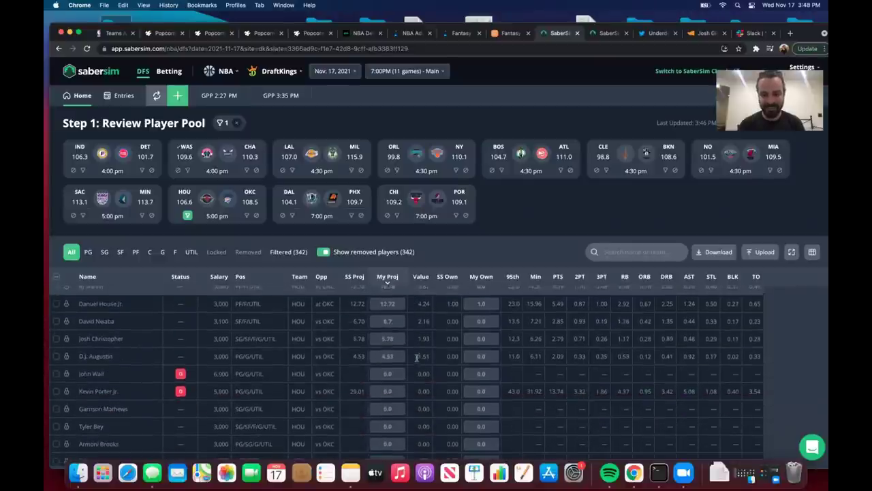
scroll(375, 310, up, 5)
click(157, 95)
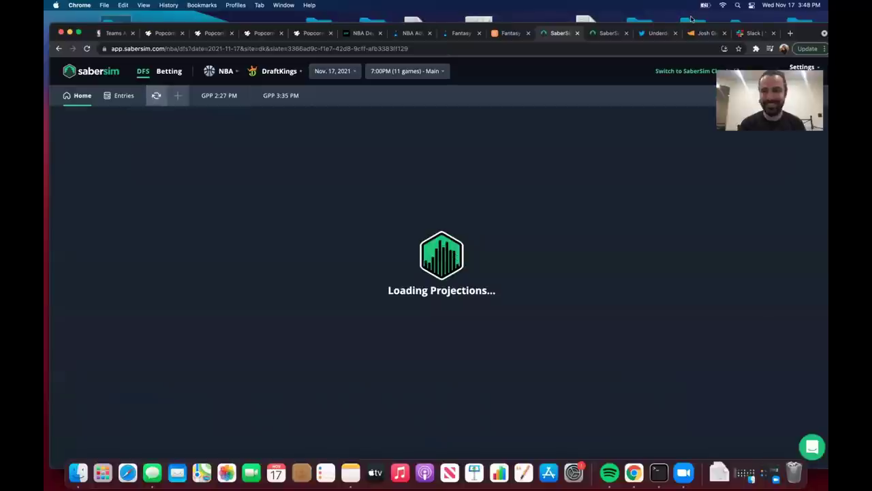
Check the nba-lineup-alerts channel in Slack and start a 20-max DraftKings GPP build of 50 lineups.
click(756, 33)
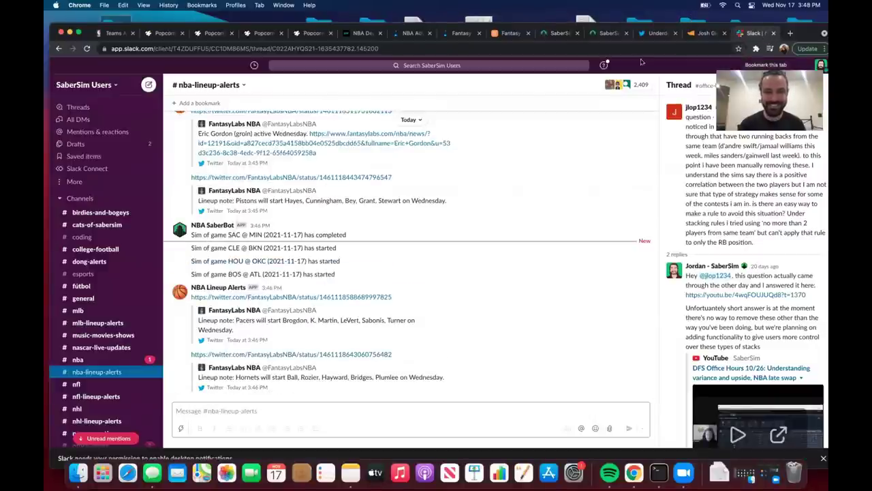
click(557, 34)
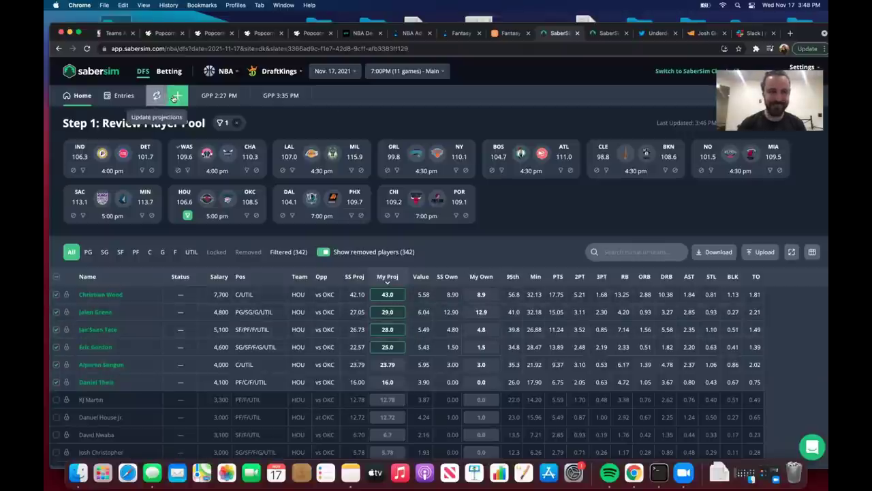
click(178, 95)
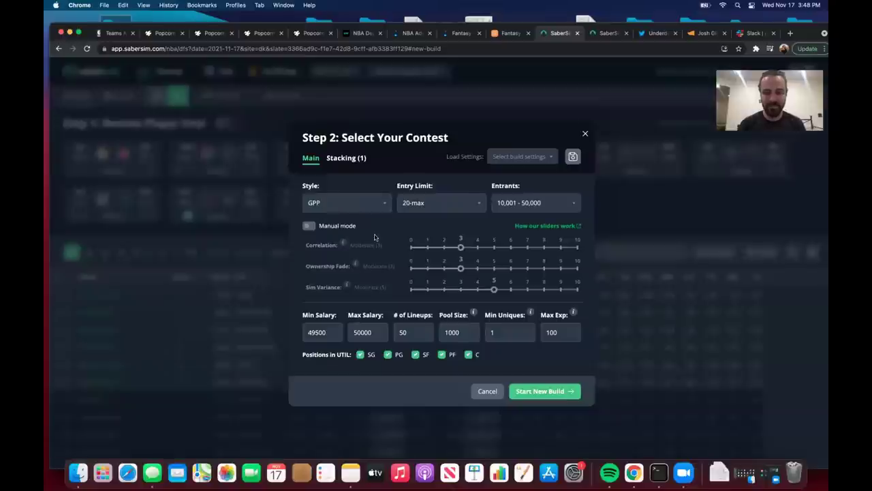
click(566, 392)
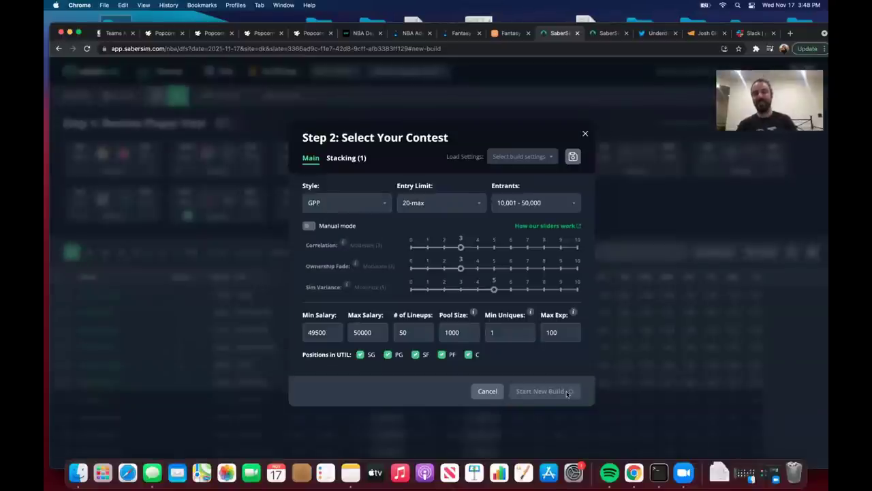
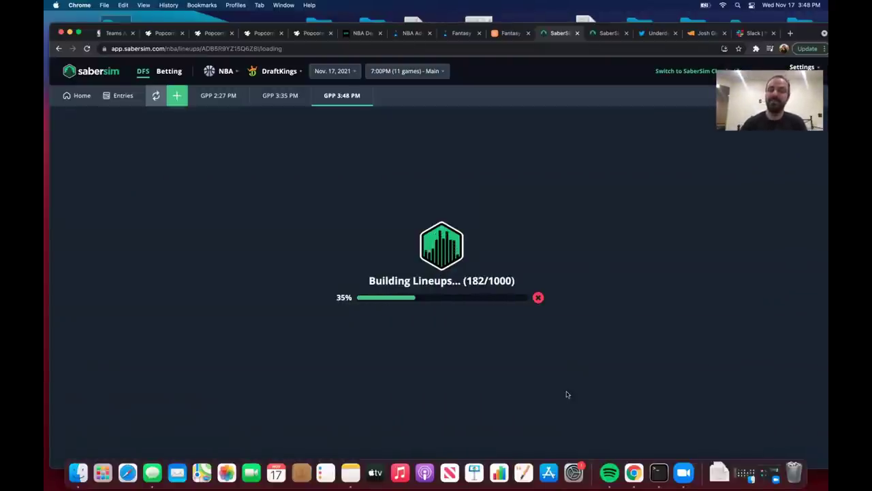
On the FanDuel page, switch the team filter from Houston to Sacramento to review the Sacramento projections.
click(606, 33)
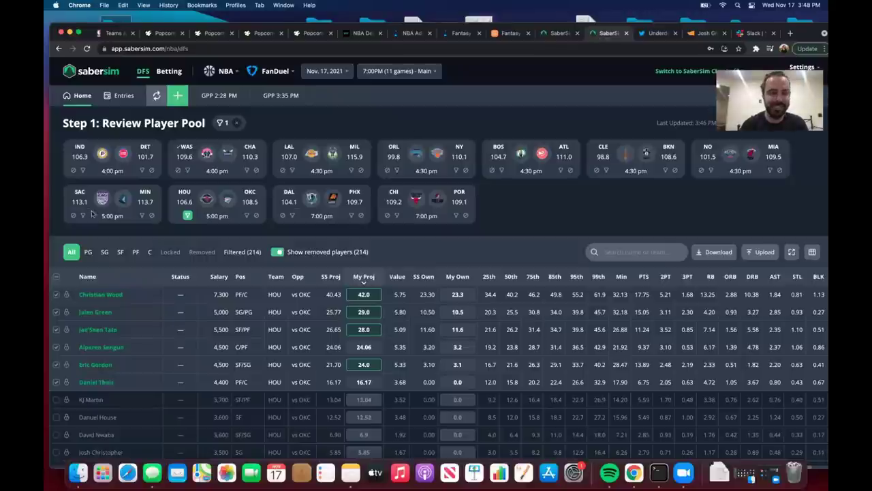
click(83, 216)
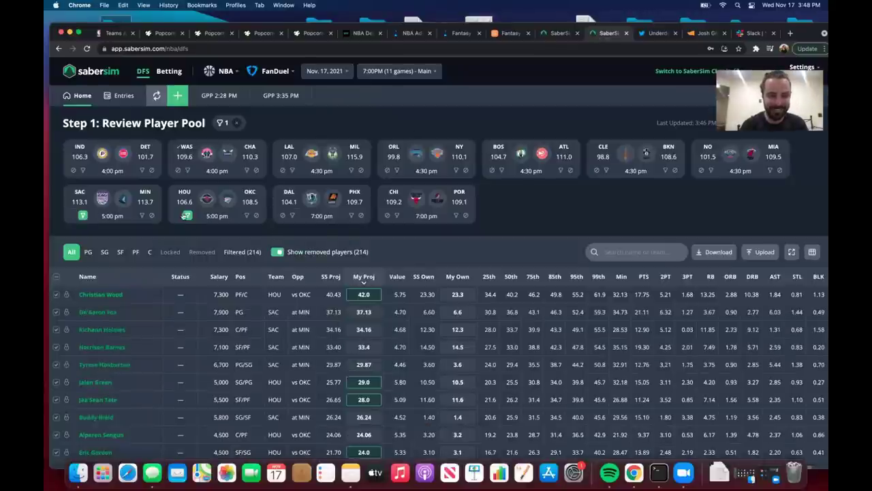
On the DraftKings home page, switch the team filter from Houston to Cleveland and lower Ed Davis's projection to 19.0.
click(559, 33)
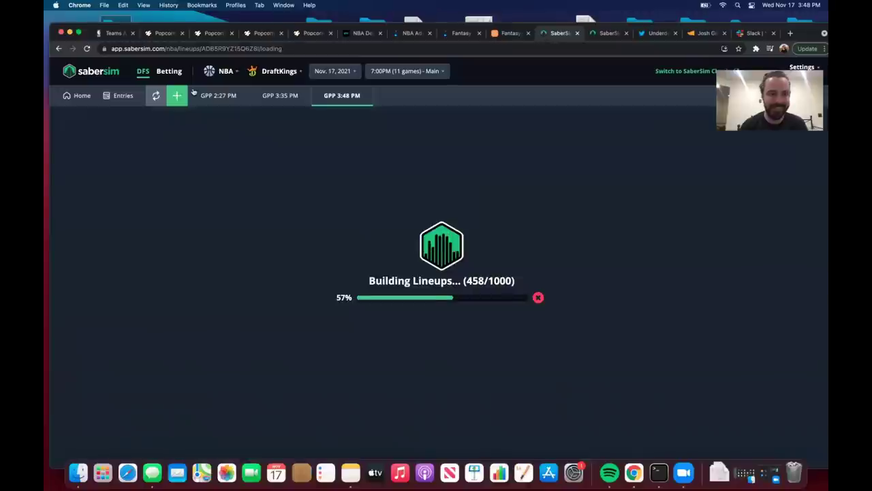
click(68, 100)
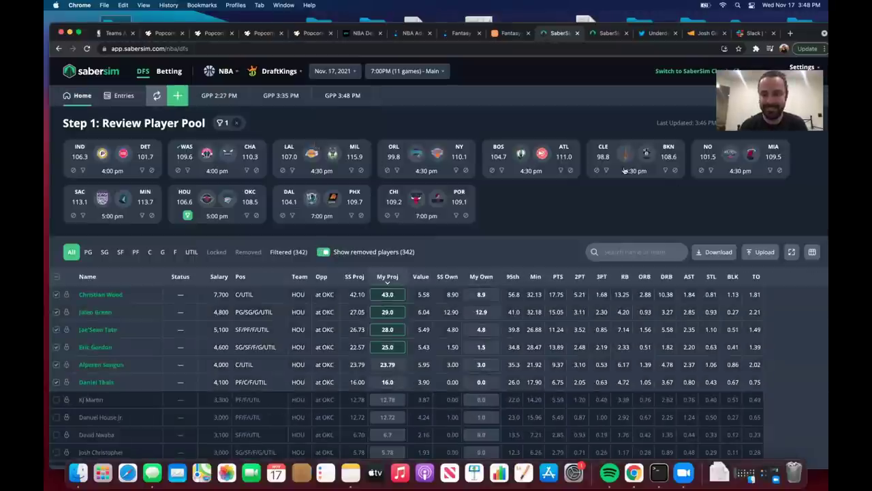
click(606, 170)
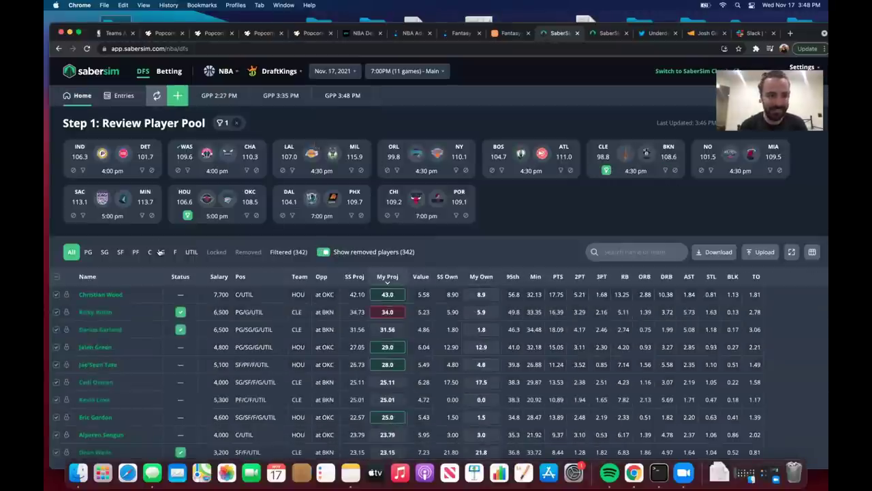
click(188, 215)
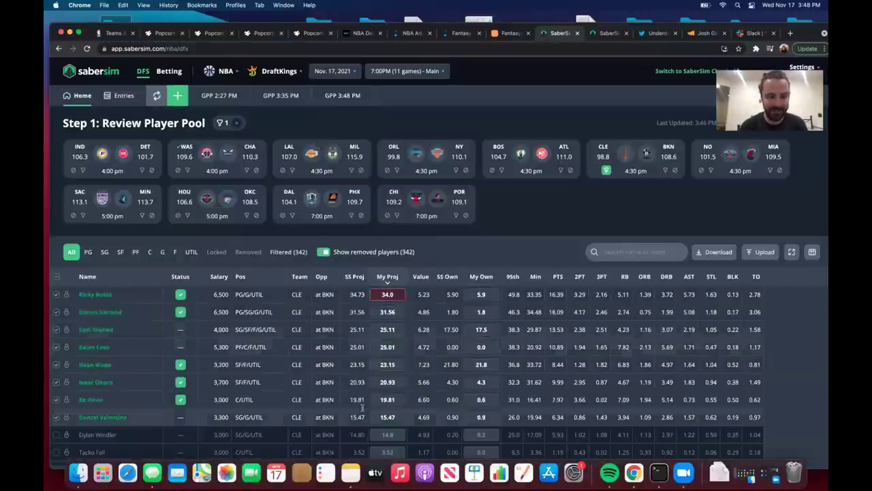
click(376, 400)
text(19)
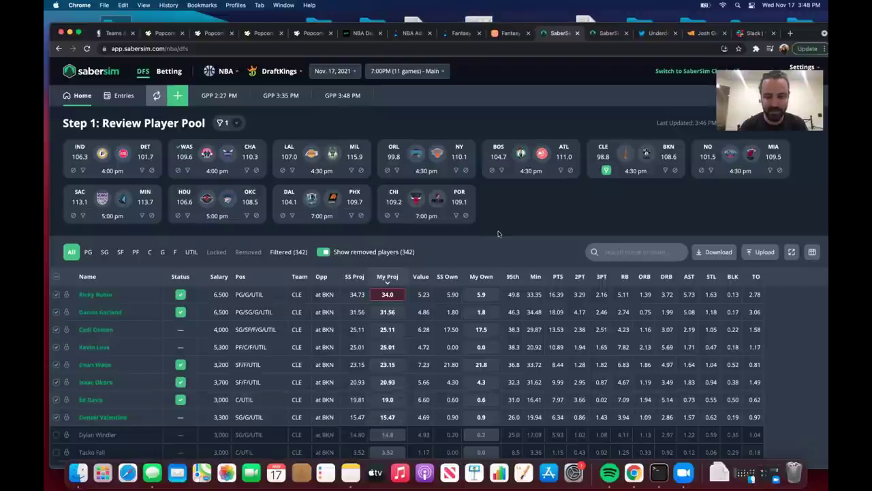
key(Return)
Delete the GPP 3:48 PM build and start a replacement 20-max DraftKings GPP build of 50 lineups.
click(370, 95)
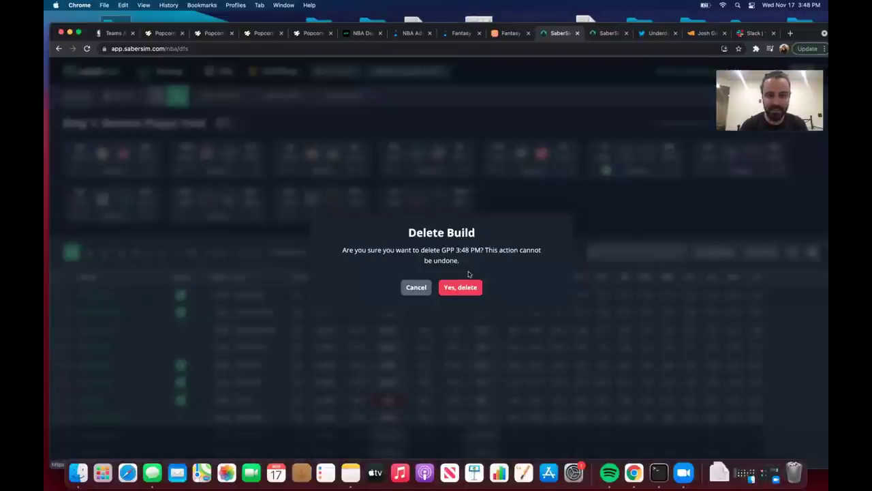
click(461, 286)
click(180, 95)
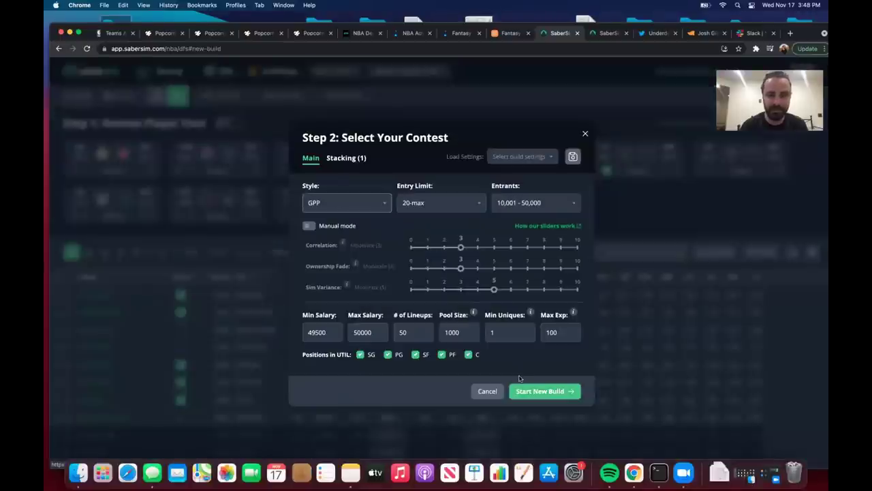
click(553, 391)
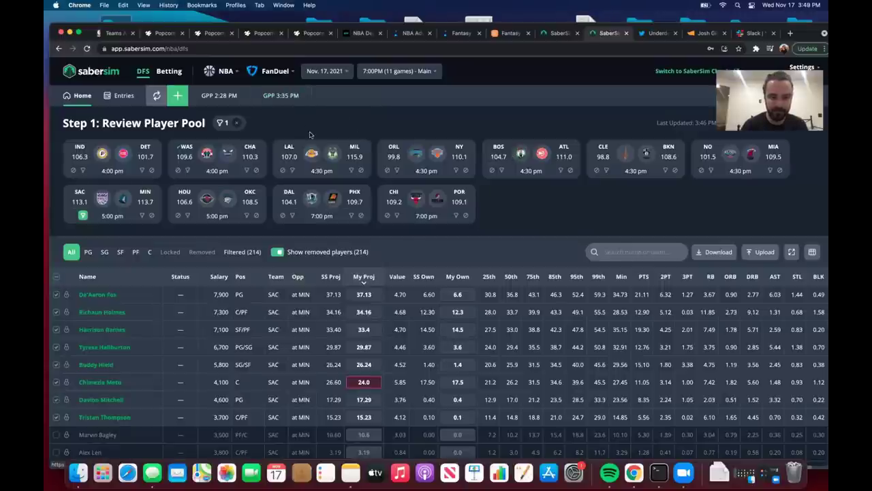
On the FanDuel page, switch the team filter from Sacramento to Cleveland and start a 150-max GPP build of 150 lineups.
click(606, 171)
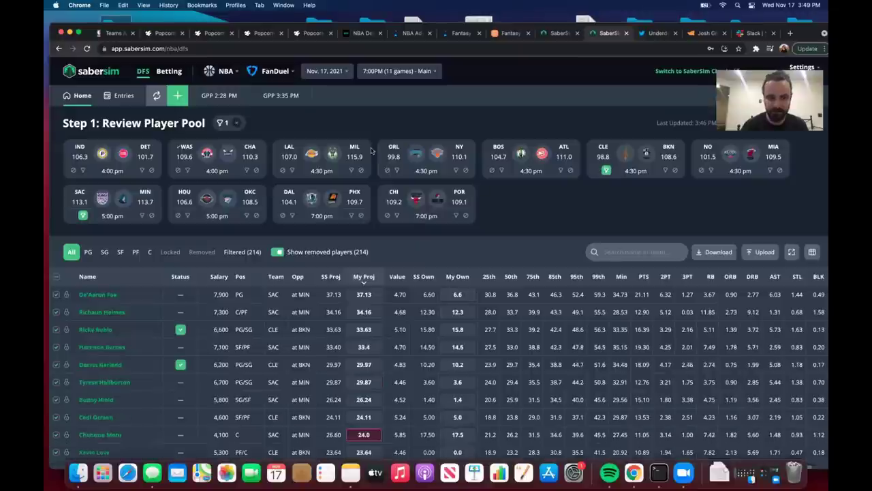
click(83, 216)
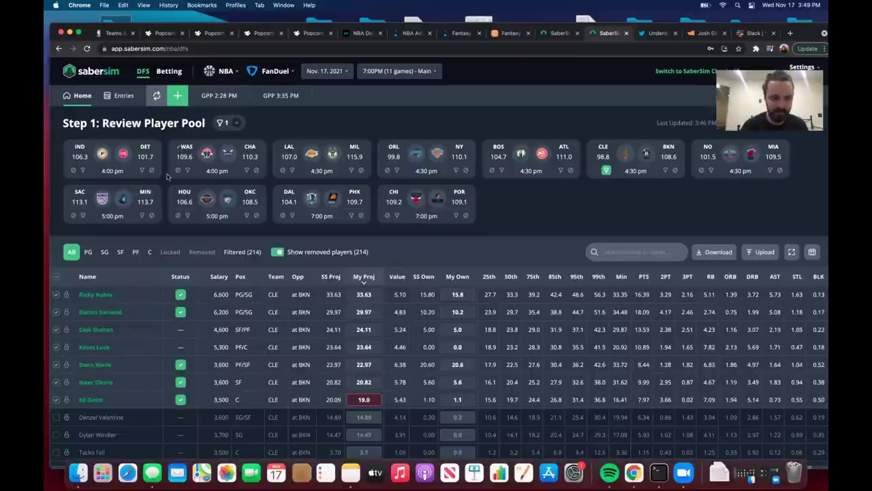
click(175, 97)
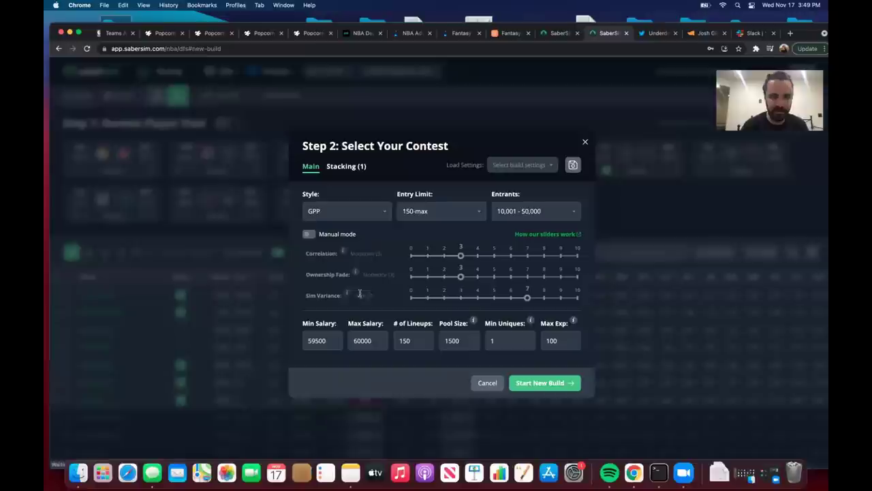
click(546, 382)
Monitor both builds' progress, check the Basketball Monster player news, and return to the DraftKings build's exposures.
click(547, 33)
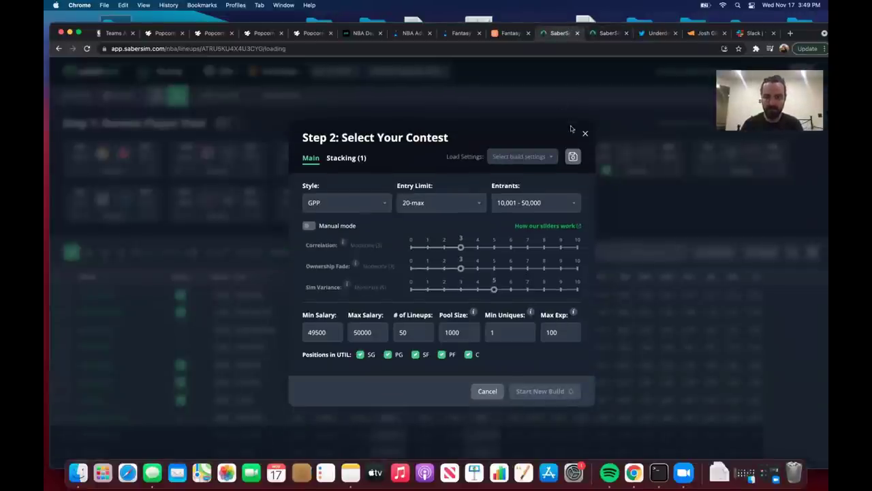
click(470, 49)
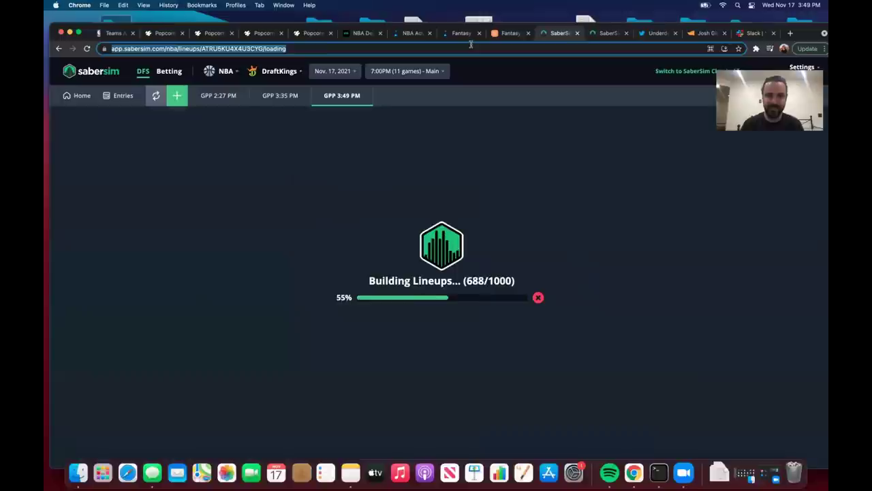
click(608, 33)
click(553, 33)
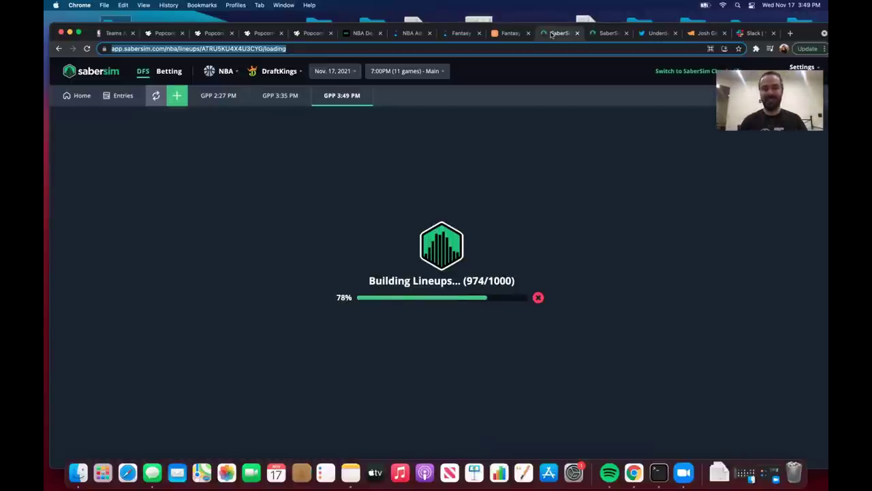
click(511, 33)
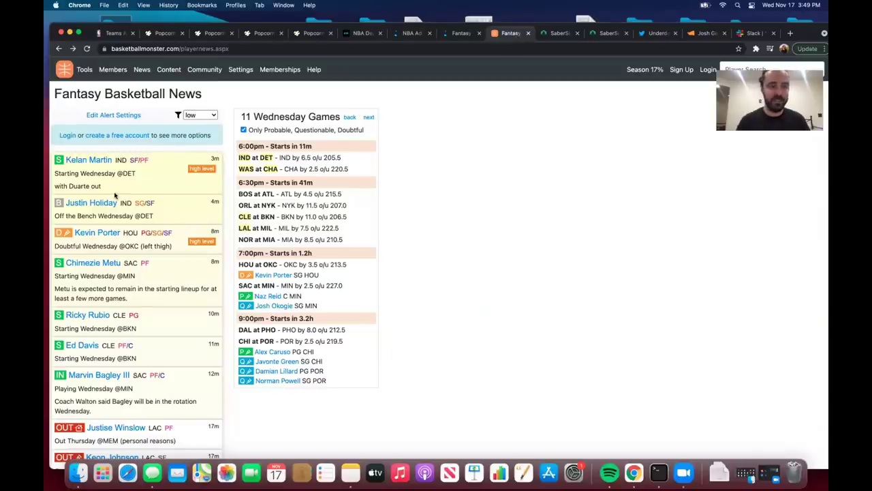
click(555, 33)
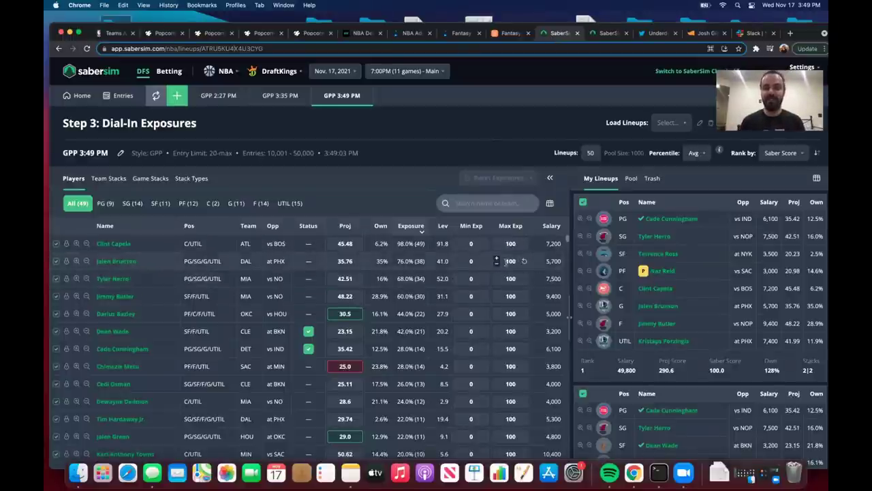
Cap the maximum exposure of Jalen Brunson at 60 and of Clint Capela at 85 in the DraftKings build.
click(510, 261)
text(60)
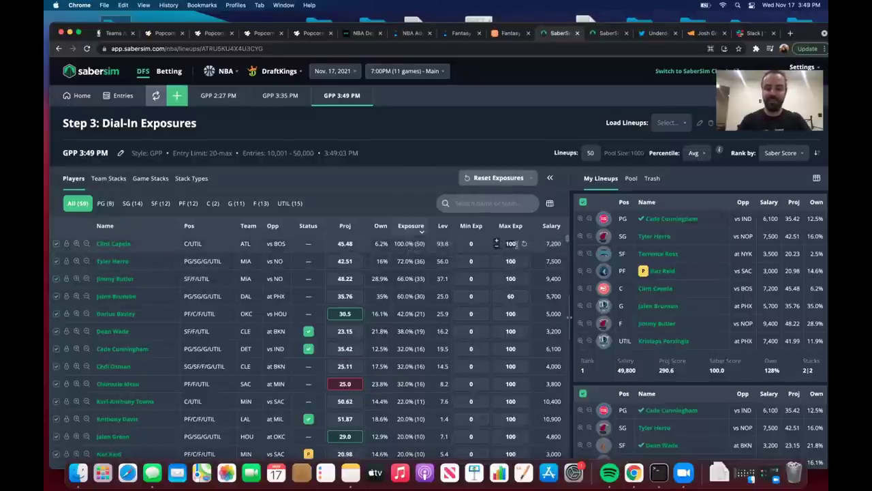
click(508, 244)
text(85)
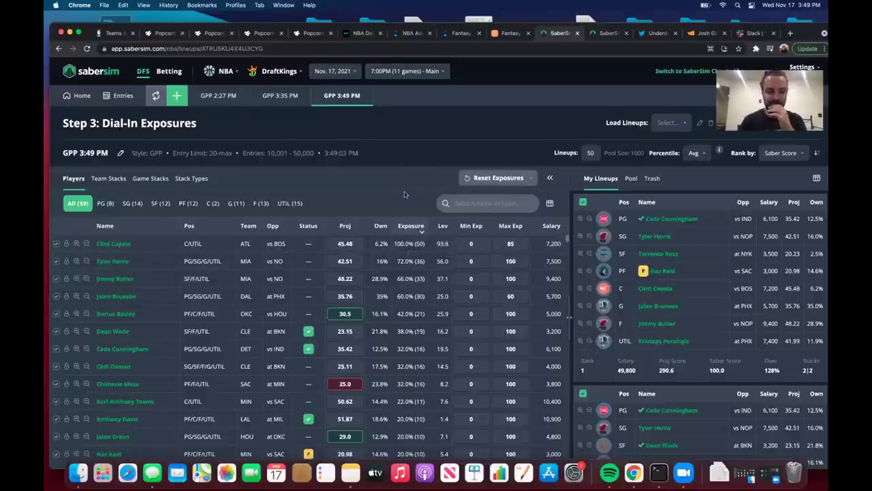
Set Giannis Antetokounmpo's minimum exposure to 10 in the DraftKings build.
scroll(443, 317, down, 6)
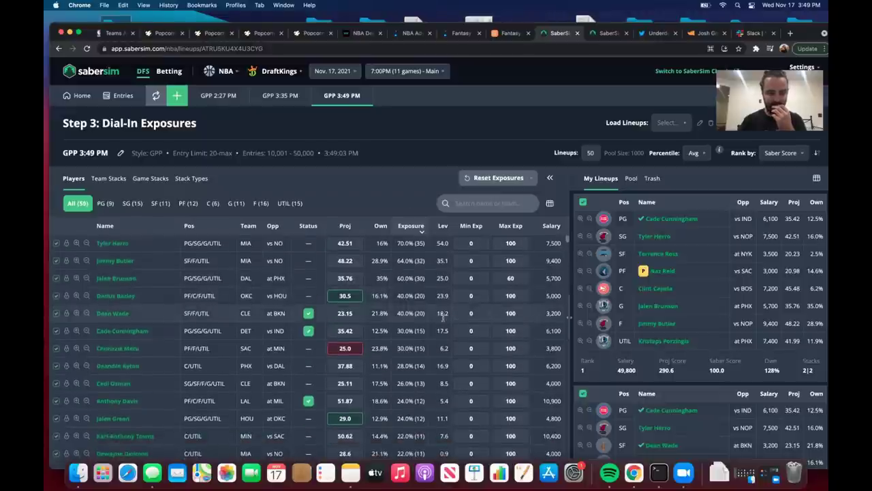
scroll(443, 317, down, 4)
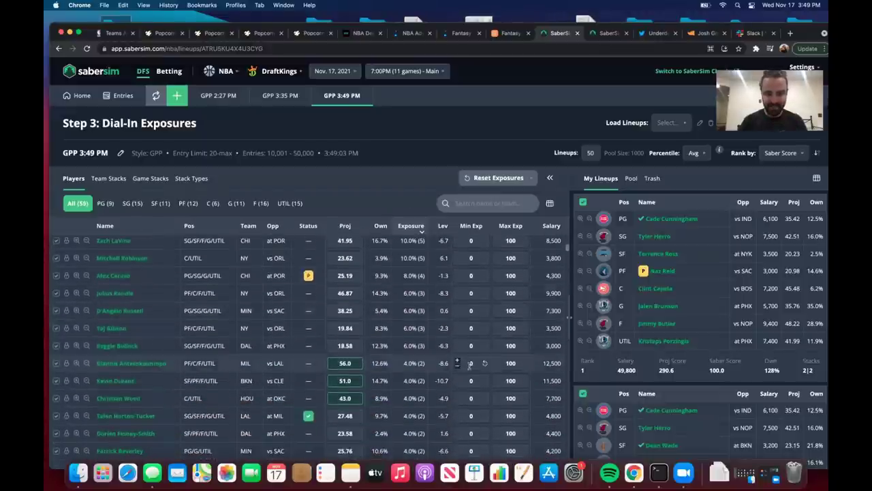
text(0)
key(Return)
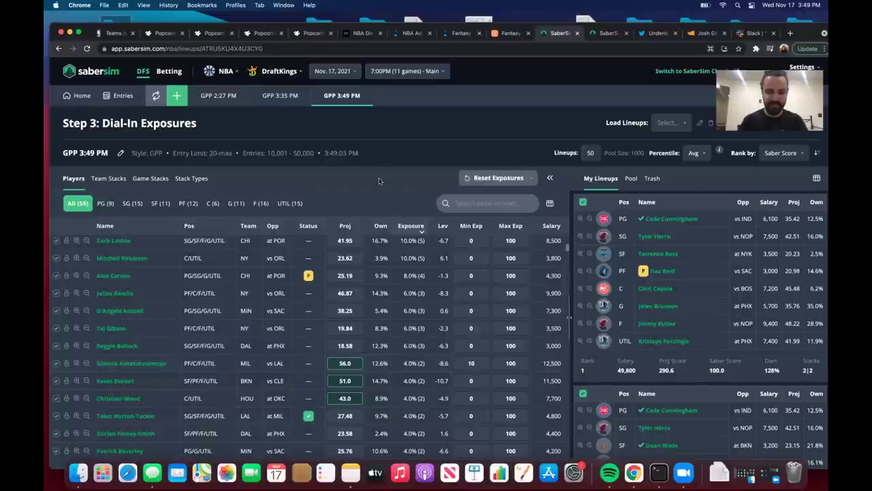
Look over the lower-exposure DraftKings players and limit Dean Wade's maximum exposure to 34.
scroll(406, 326, down, 7)
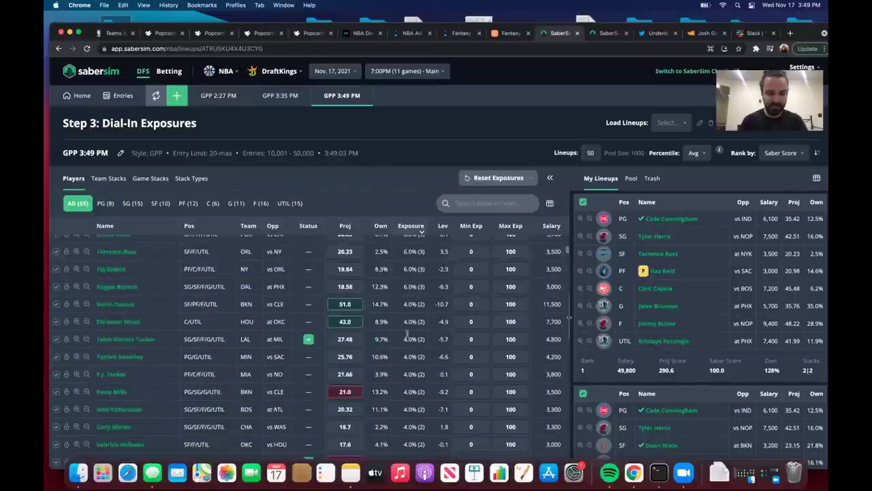
scroll(407, 336, down, 8)
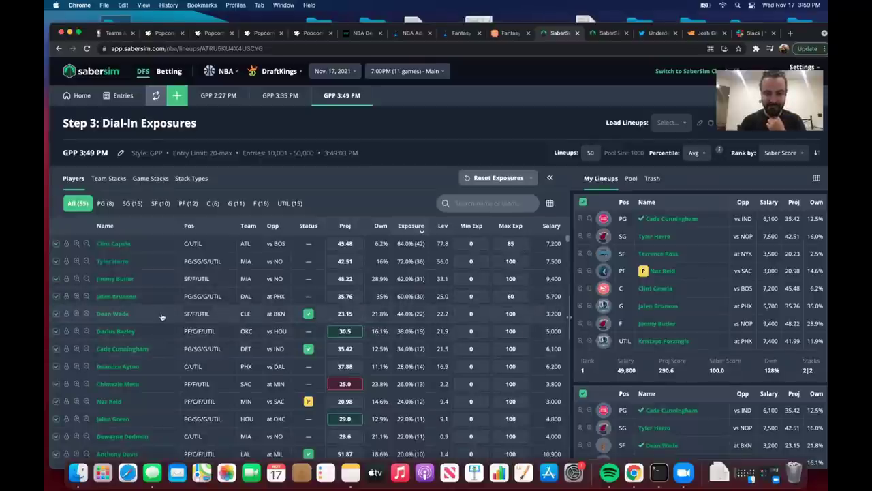
mouse_move(510, 322)
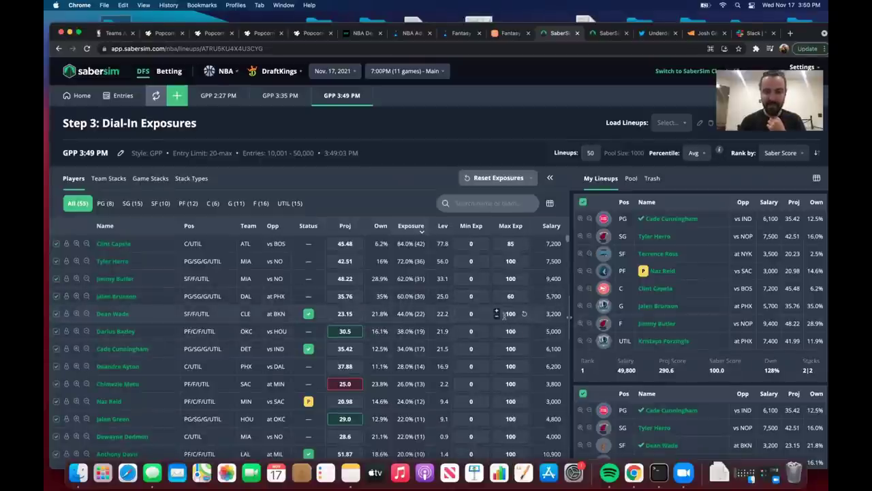
text(34)
key(Return)
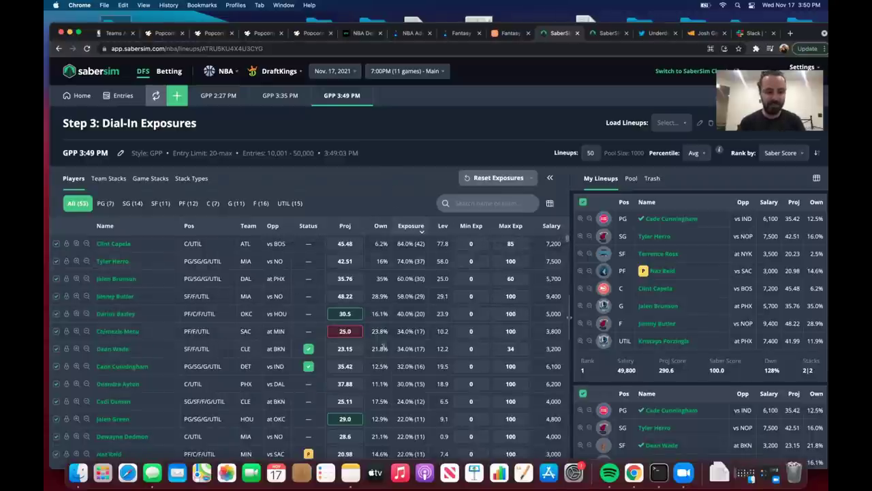
Review the adjusted DraftKings player exposures and save the 50 lineups as a set.
scroll(374, 401, down, 1)
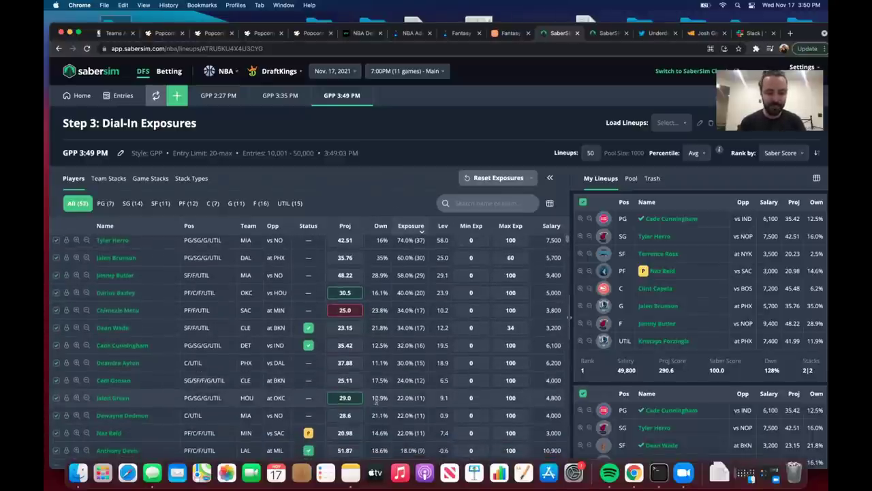
scroll(376, 402, down, 3)
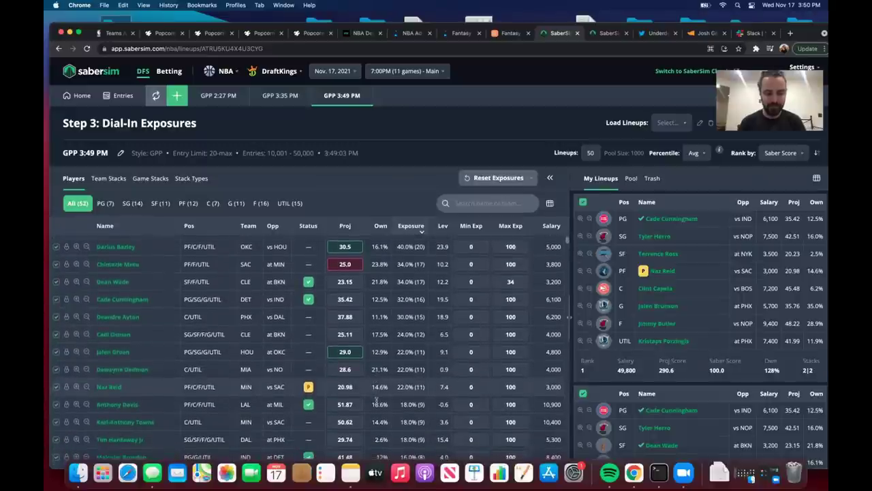
scroll(375, 401, down, 2)
scroll(375, 401, down, 1)
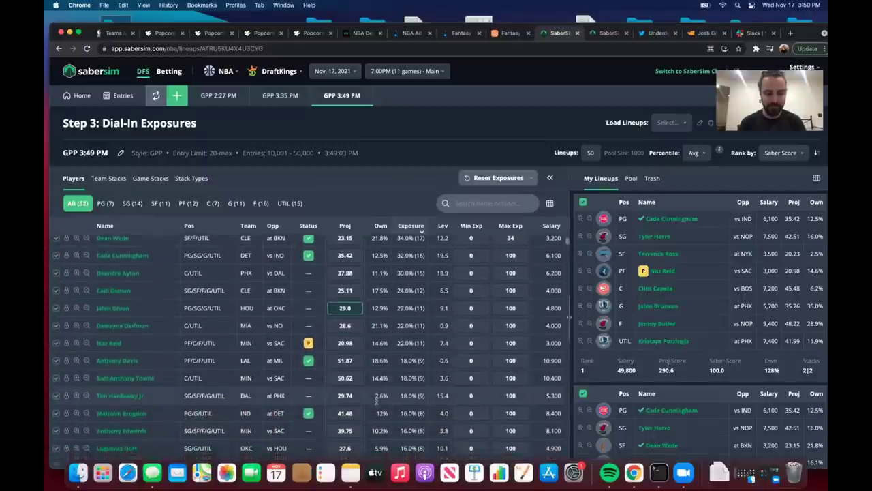
scroll(377, 400, up, 6)
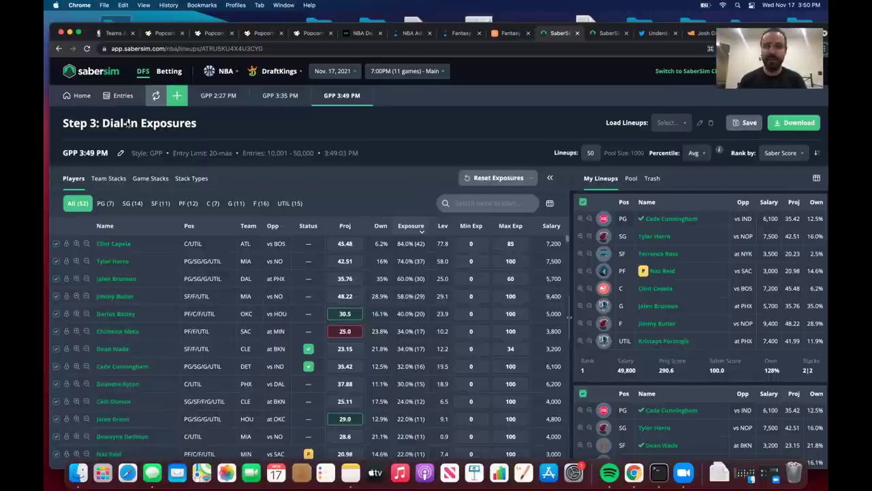
click(699, 122)
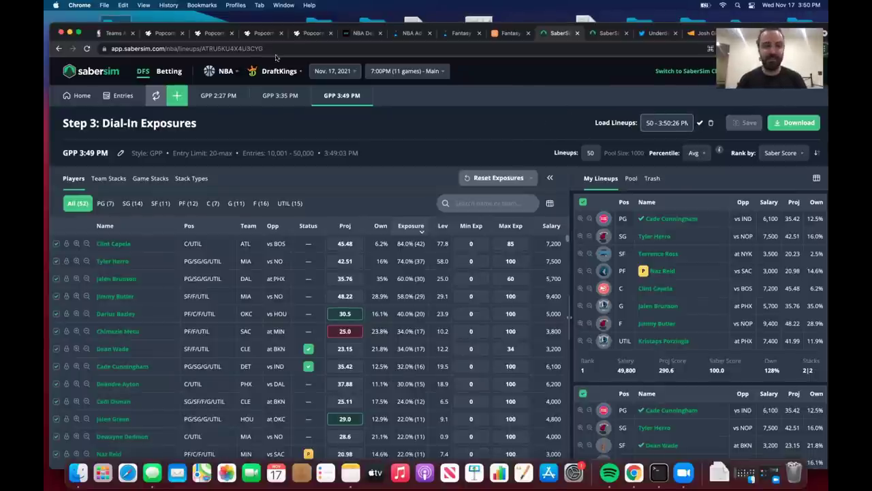
On the DraftKings entries page, fill all contests with the 50 - 3:50:26 PM lineups using the Rank fill method.
click(120, 94)
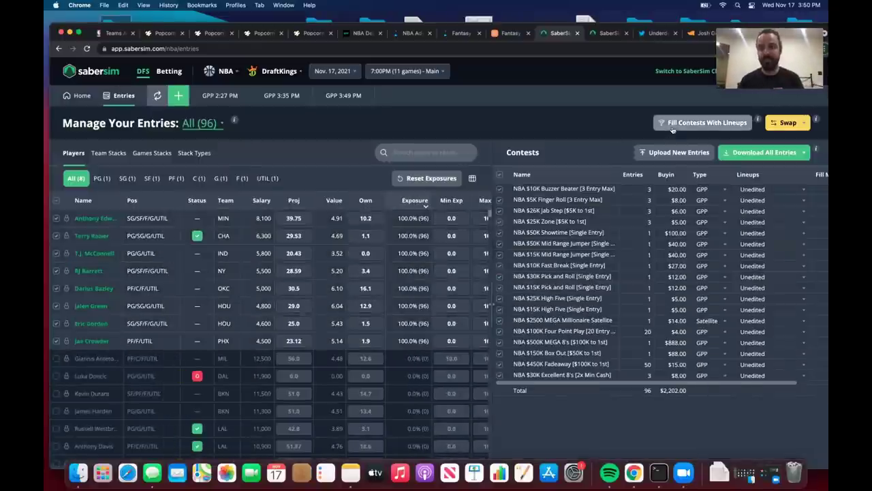
click(674, 129)
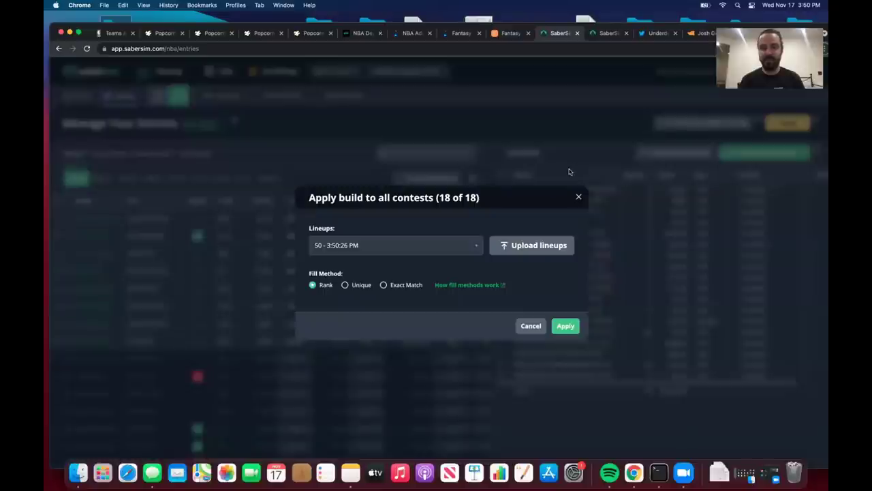
click(566, 326)
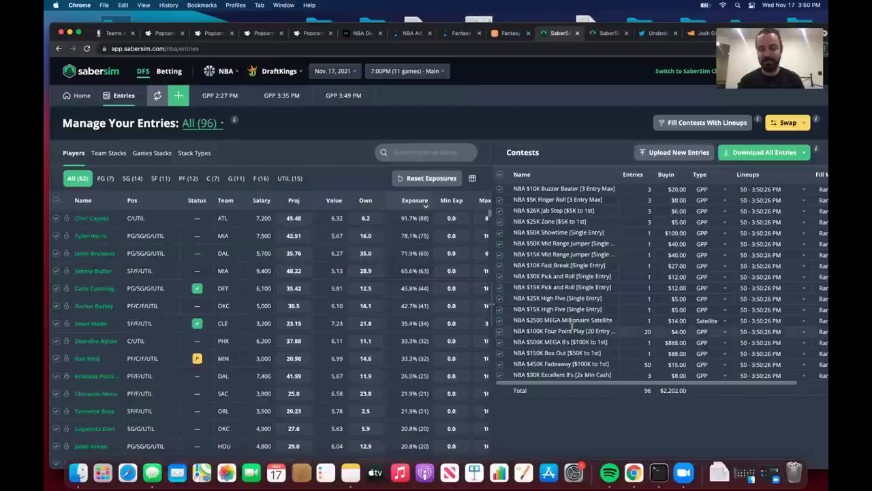
Sort the contests by entries and download all DraftKings entries, closing the spreadsheet that opens.
click(643, 175)
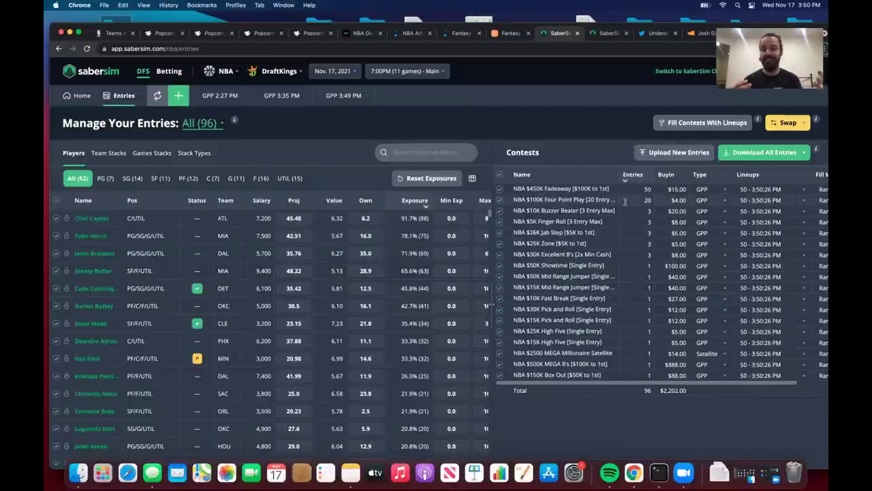
click(804, 152)
click(765, 175)
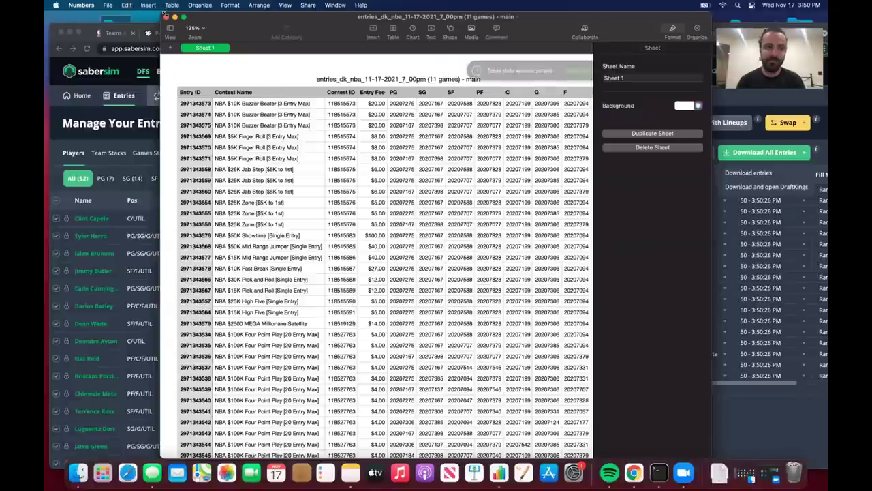
click(168, 17)
Switch to the FanDuel GPP 3:49 PM build and set Clint Capela's maximum exposure to 80.
click(607, 34)
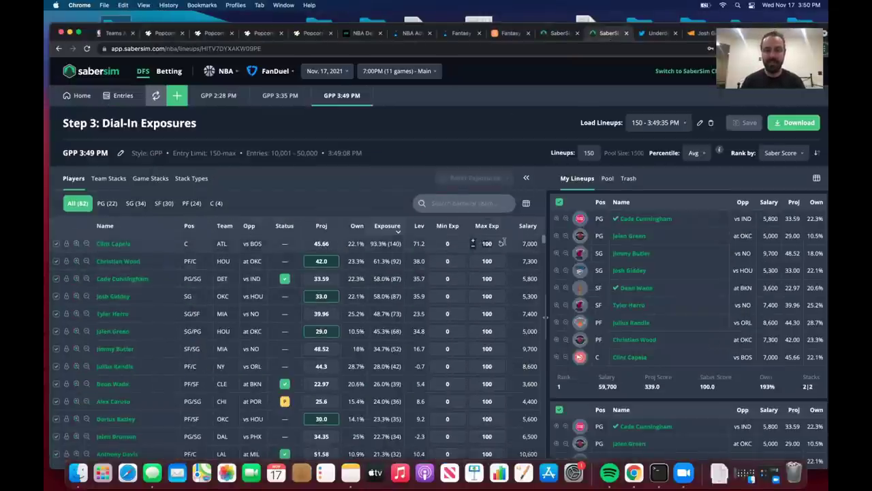
click(473, 243)
text(80)
click(357, 196)
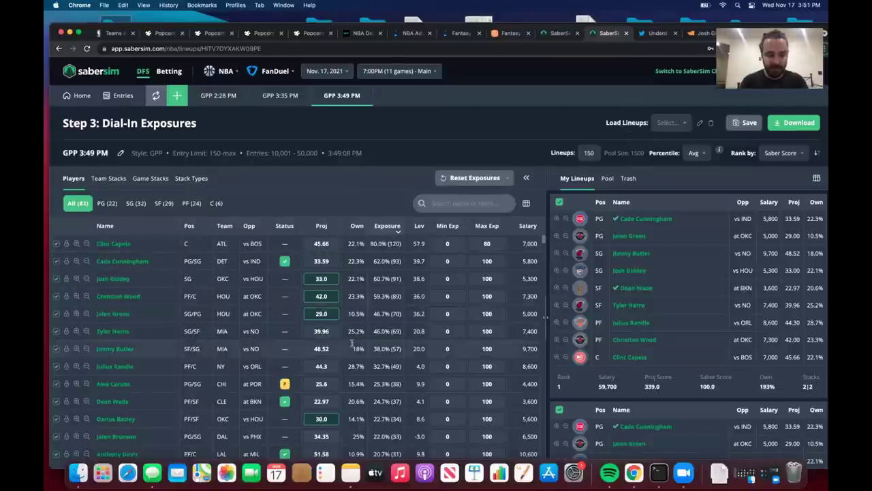
Set Dean Wade's maximum exposure to 20 and Giannis Antetokounmpo's minimum exposure to 25 in the FanDuel build.
scroll(353, 342, down, 3)
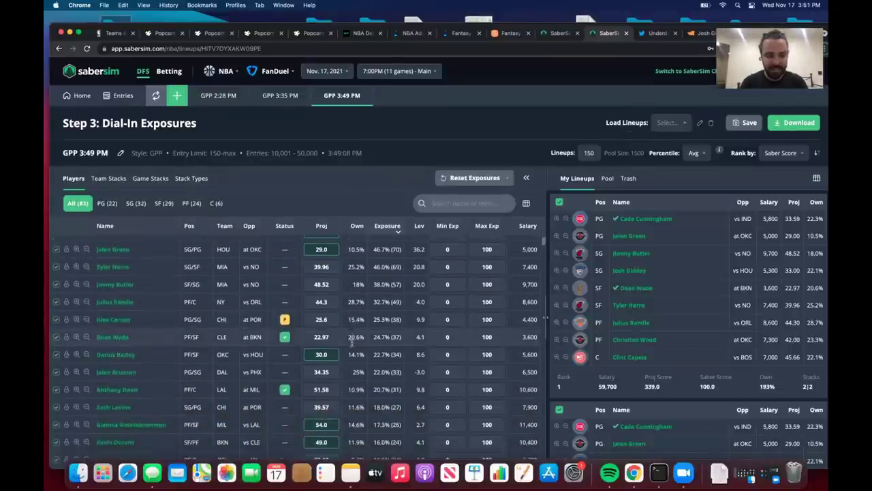
scroll(352, 343, down, 3)
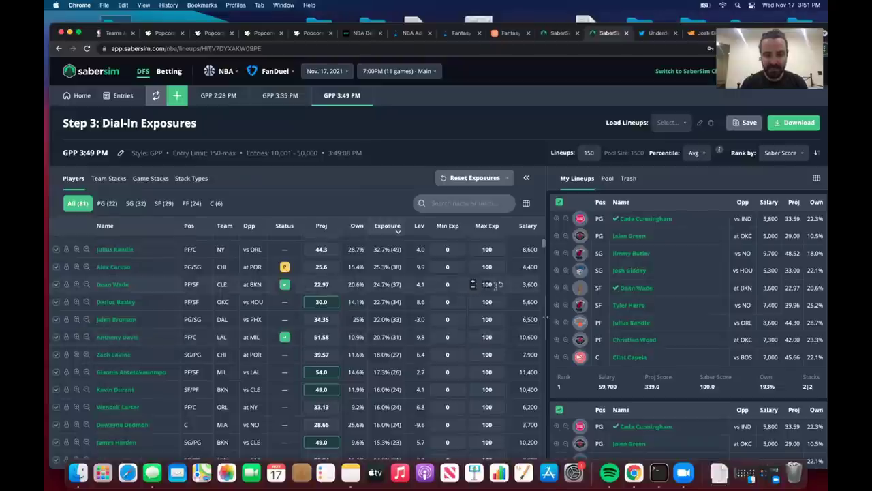
key(Return)
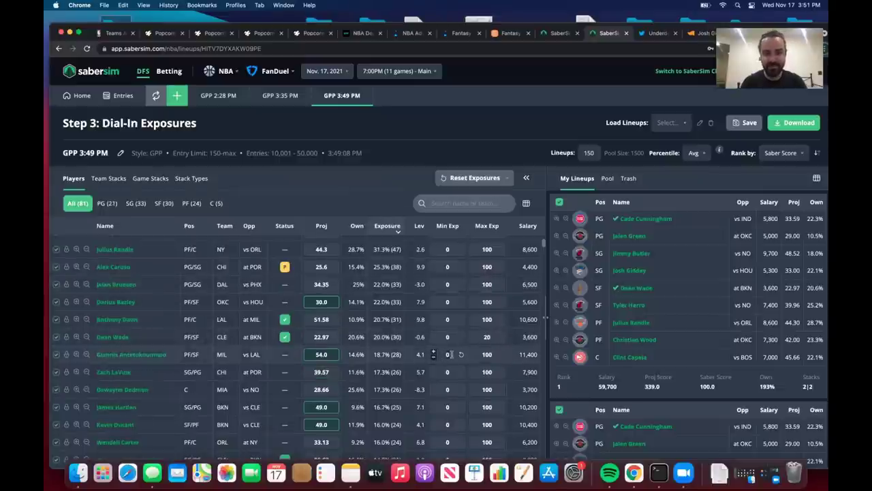
click(448, 354)
text(25)
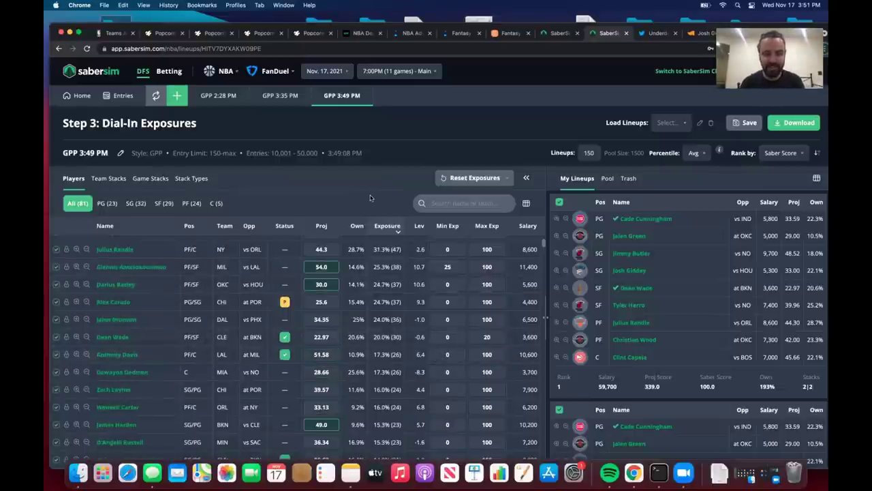
Review the remaining FanDuel player exposures down to the least-used players.
scroll(365, 300, down, 4)
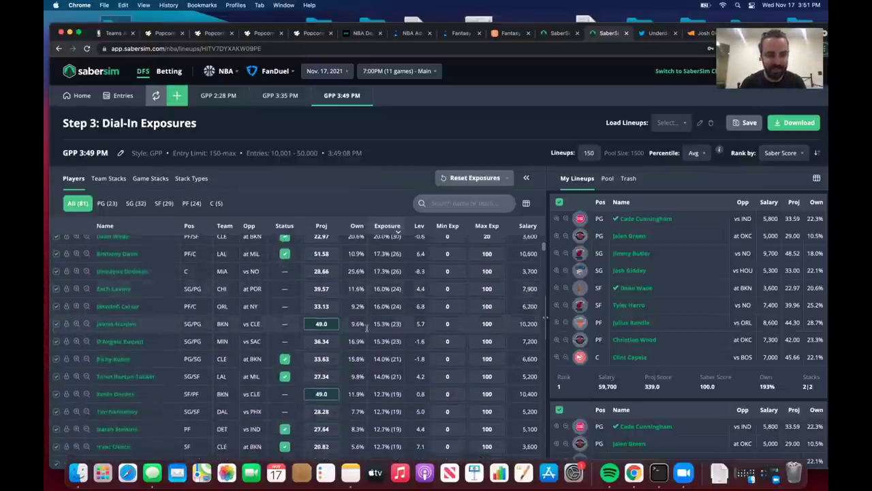
scroll(367, 329, down, 6)
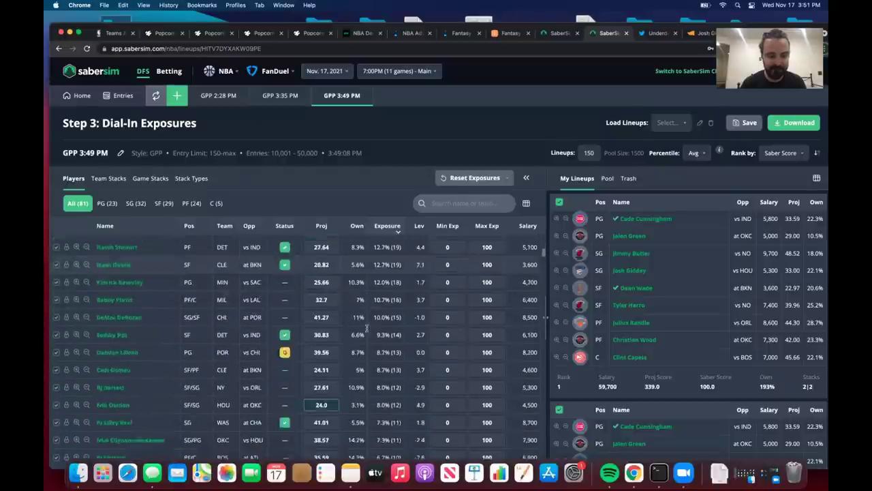
scroll(366, 329, down, 8)
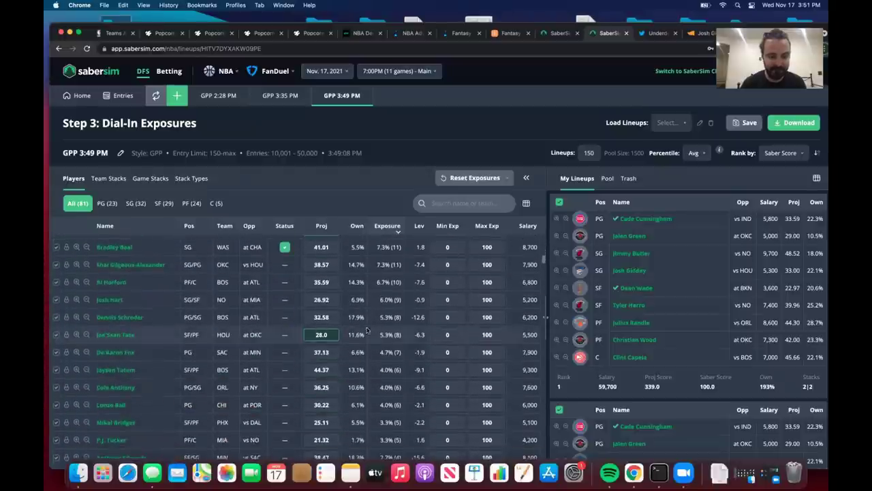
scroll(367, 328, down, 8)
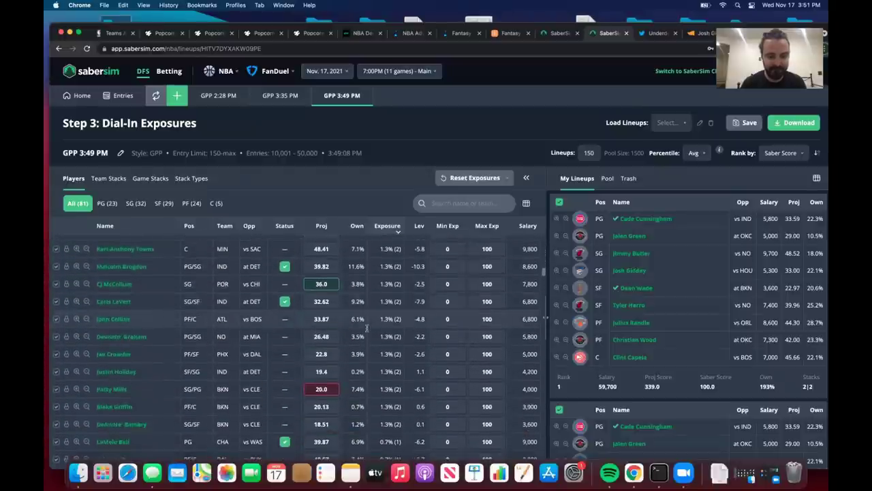
scroll(366, 329, down, 8)
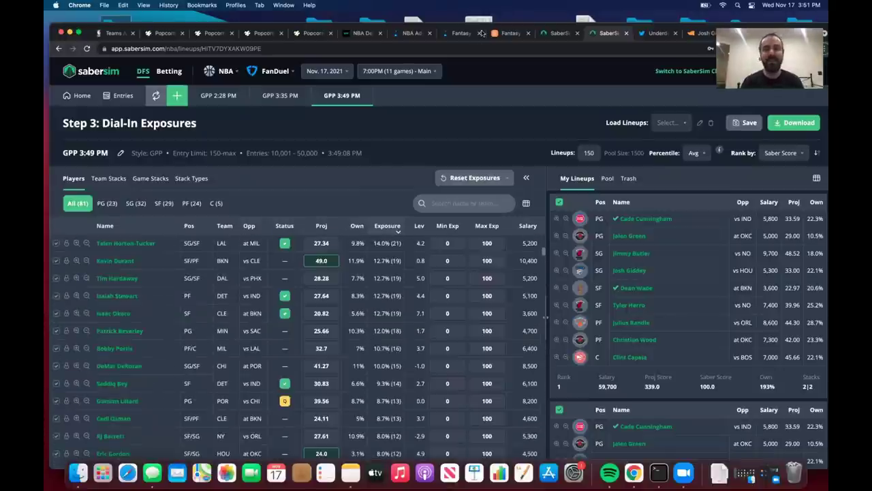
Reopen the DraftKings GPP 3:49 PM build, check the Basketball Monster player news, and sort the build's players by team.
click(552, 36)
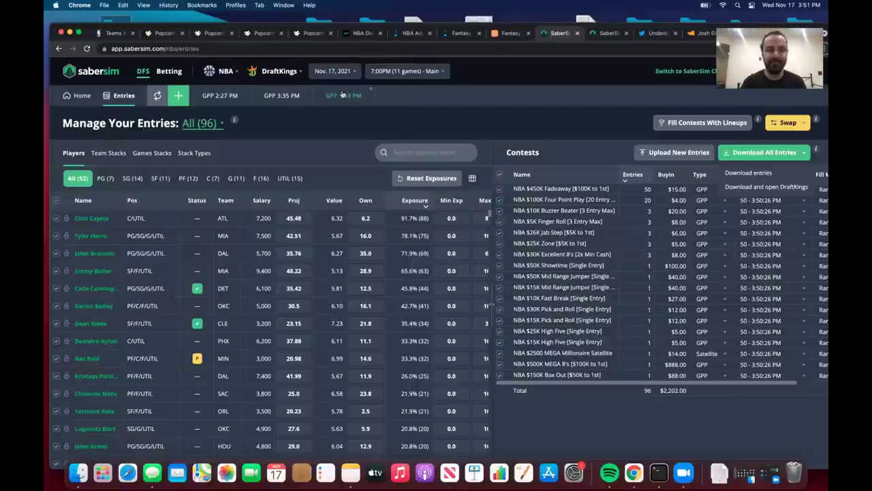
click(341, 95)
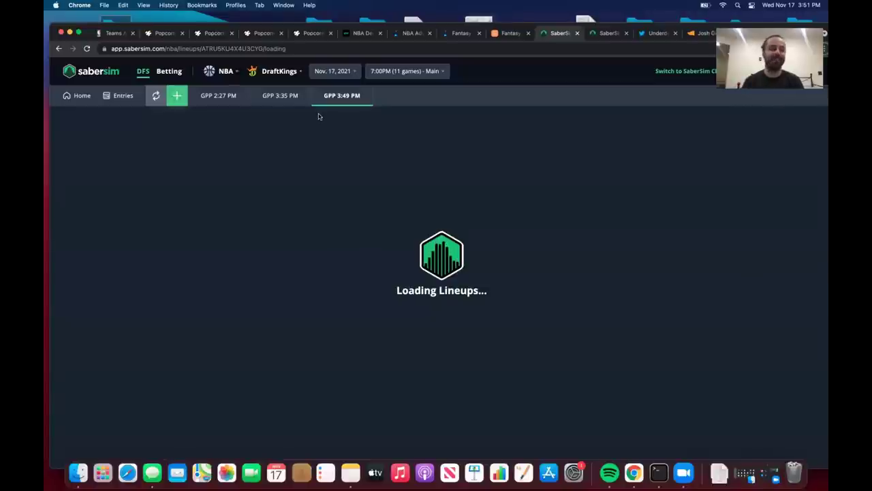
click(493, 36)
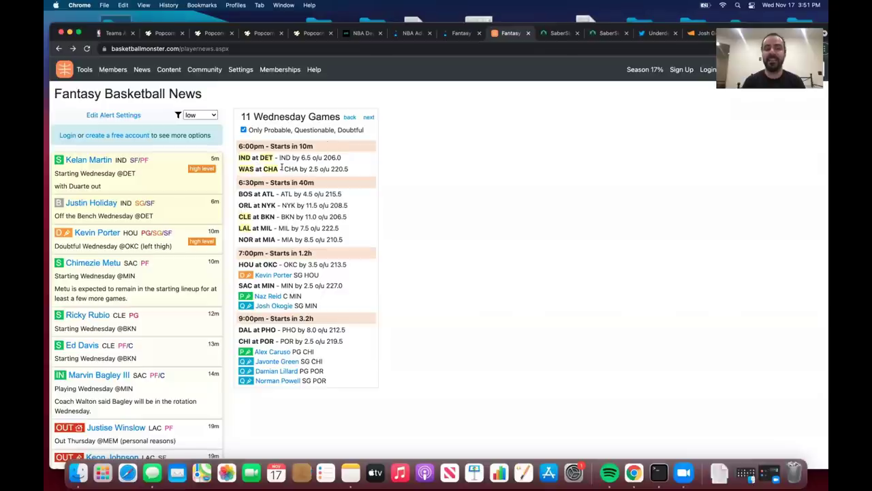
click(555, 32)
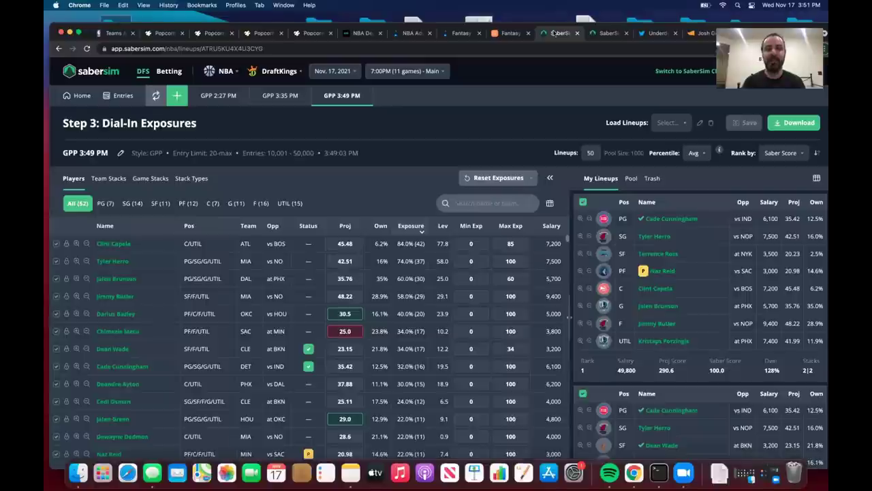
click(249, 225)
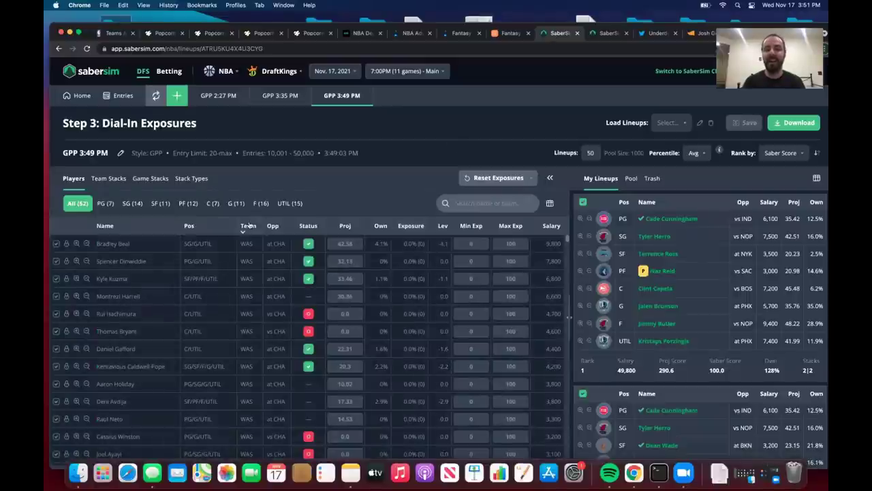
Review the DraftKings build's players team by team and check the latest Basketball Monster player news.
scroll(272, 279, down, 2)
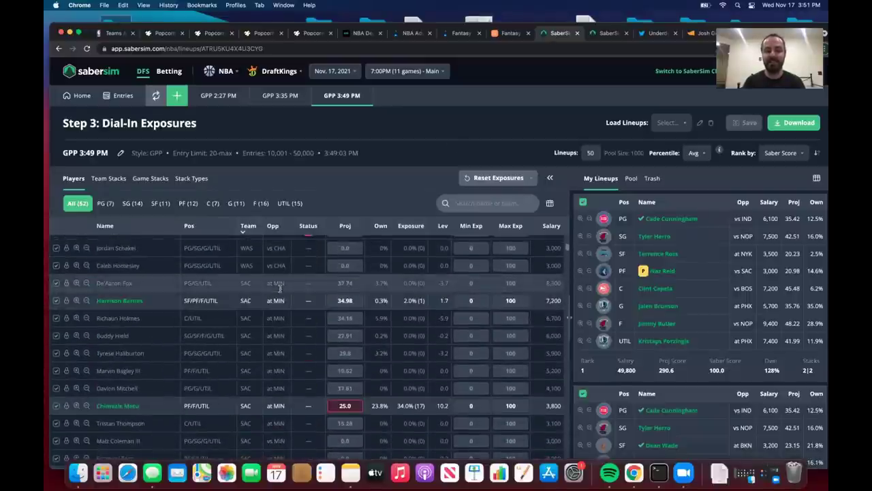
scroll(280, 289, down, 5)
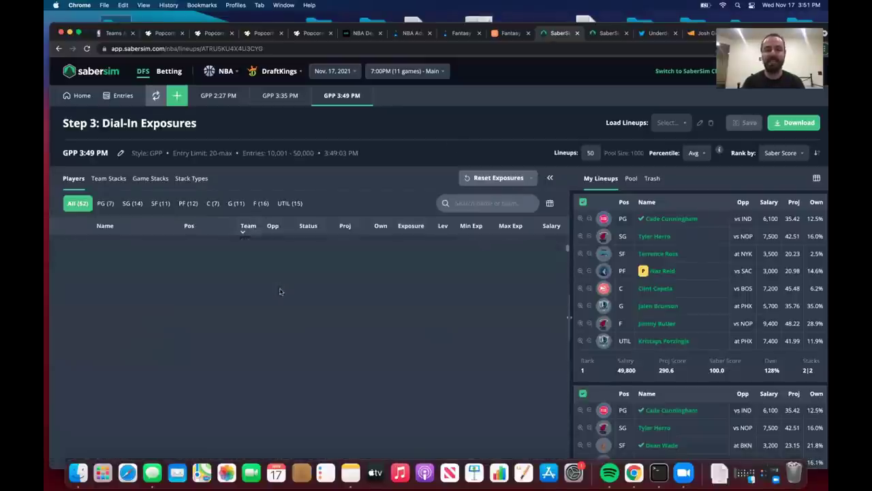
scroll(280, 288, down, 5)
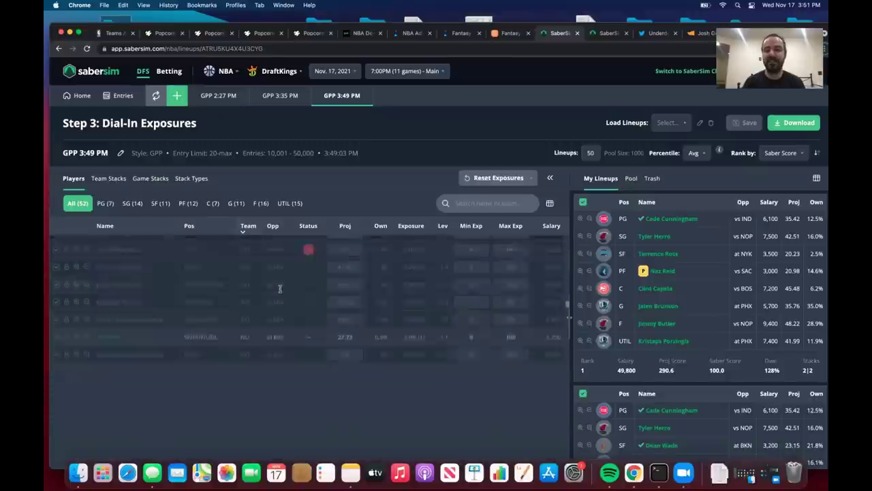
scroll(279, 288, down, 5)
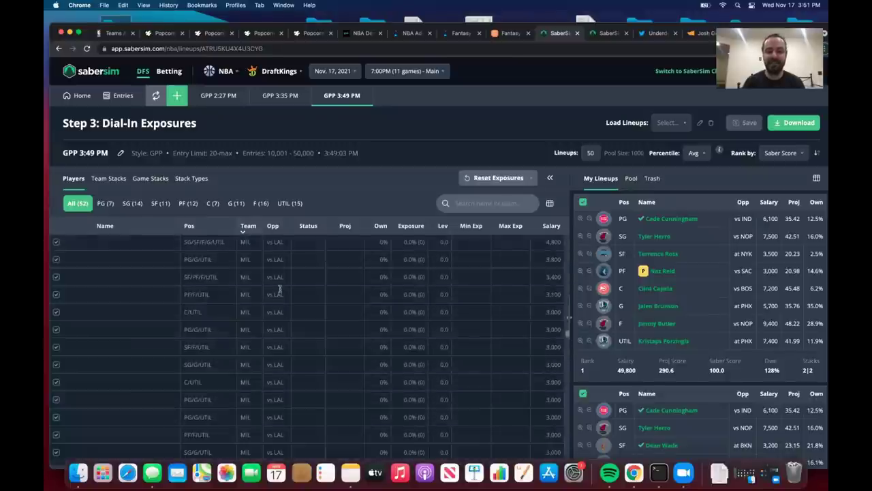
scroll(279, 290, down, 5)
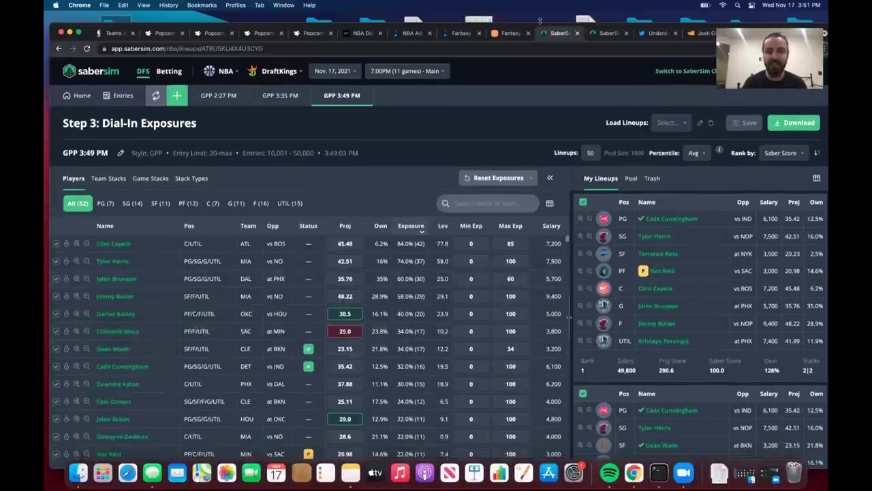
click(515, 32)
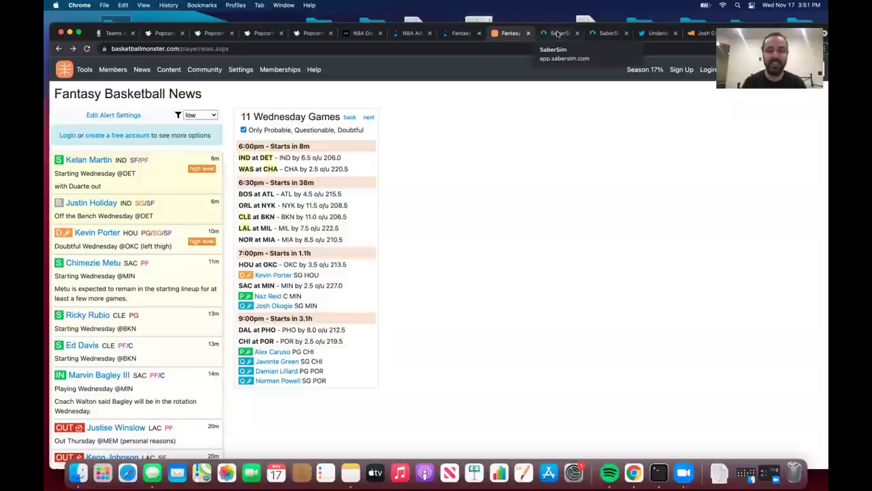
click(557, 32)
Set Cade Cunningham's maximum exposure to 20 in the DraftKings GPP 3:49 PM build.
scroll(267, 336, down, 2)
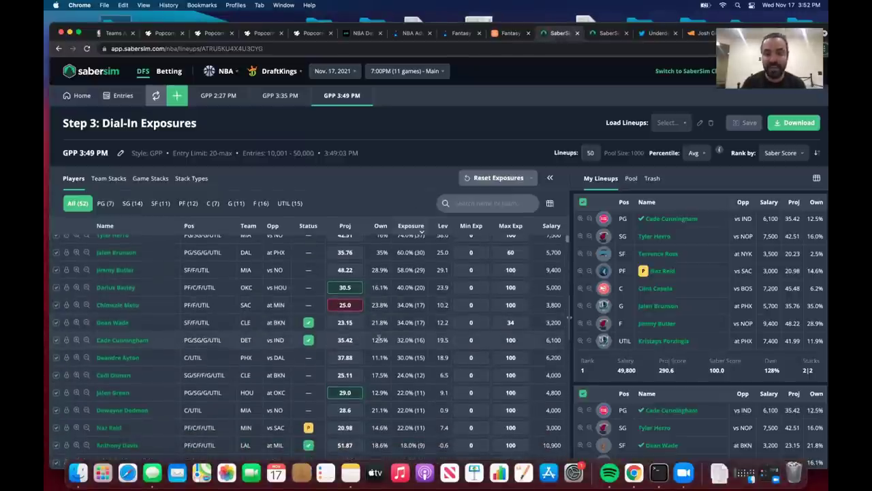
double_click(522, 342)
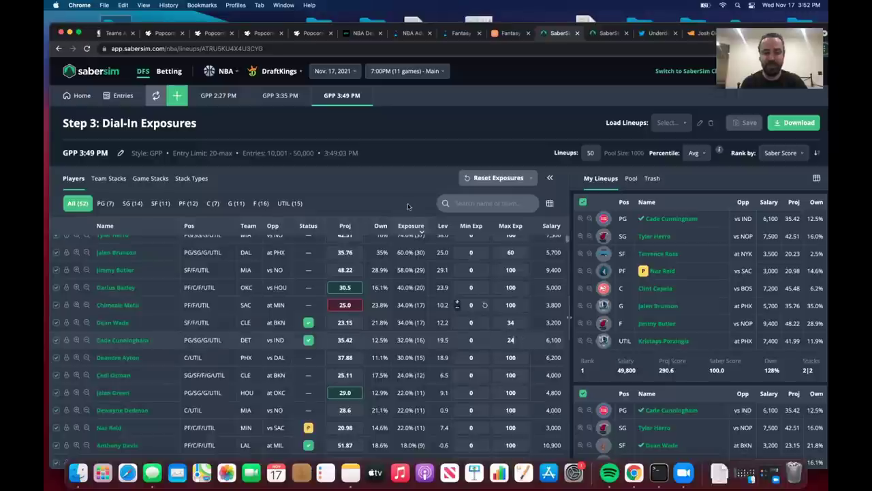
text(2)
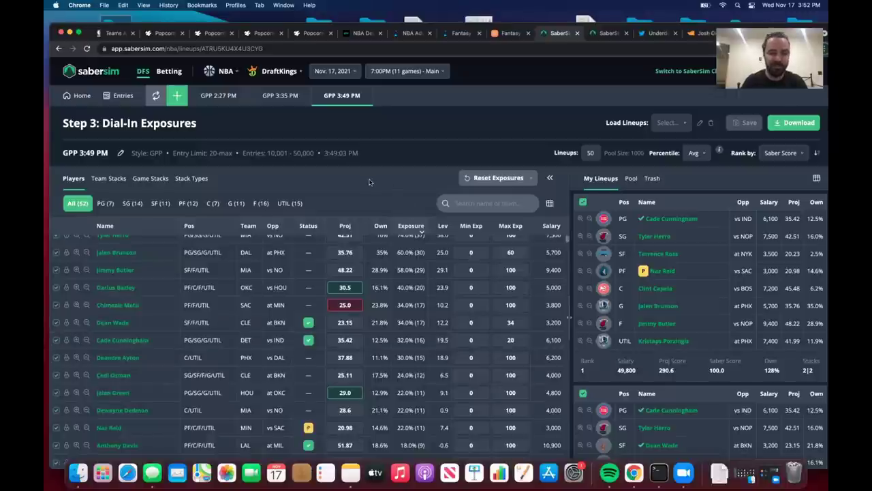
scroll(367, 397, up, 2)
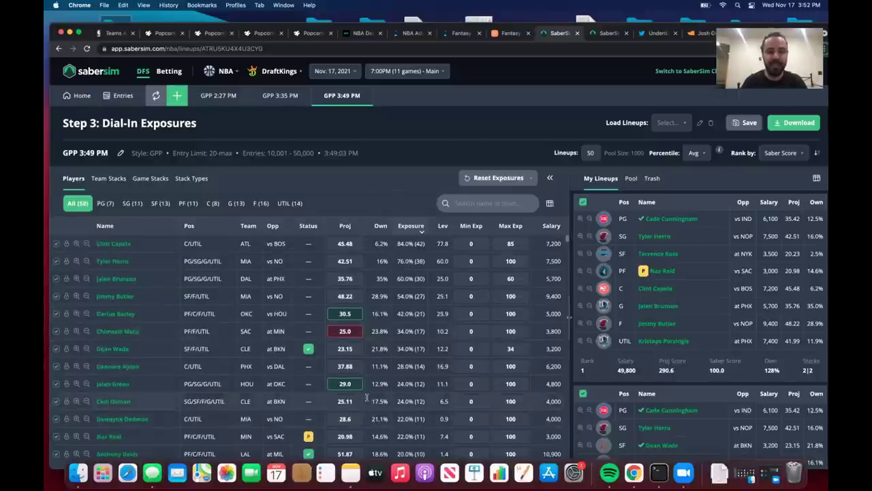
Set Malcolm Brogdon's maximum exposure to 8 in the DraftKings build.
scroll(367, 397, down, 5)
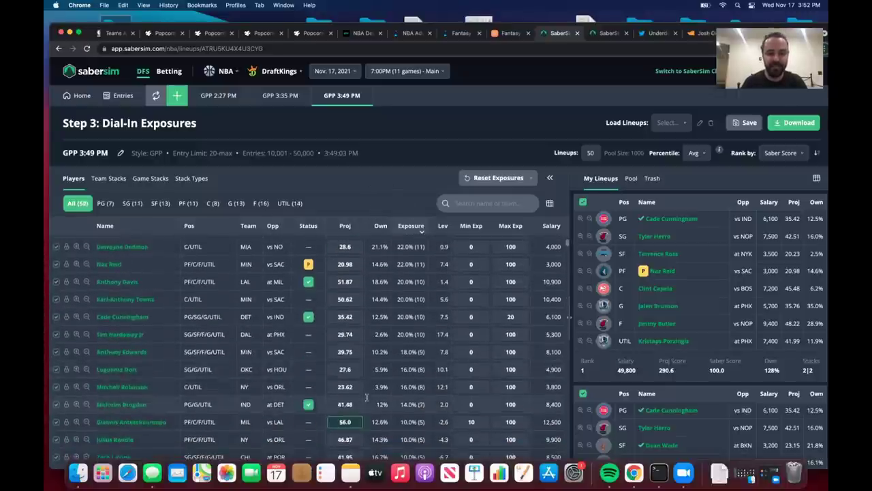
scroll(367, 396, down, 2)
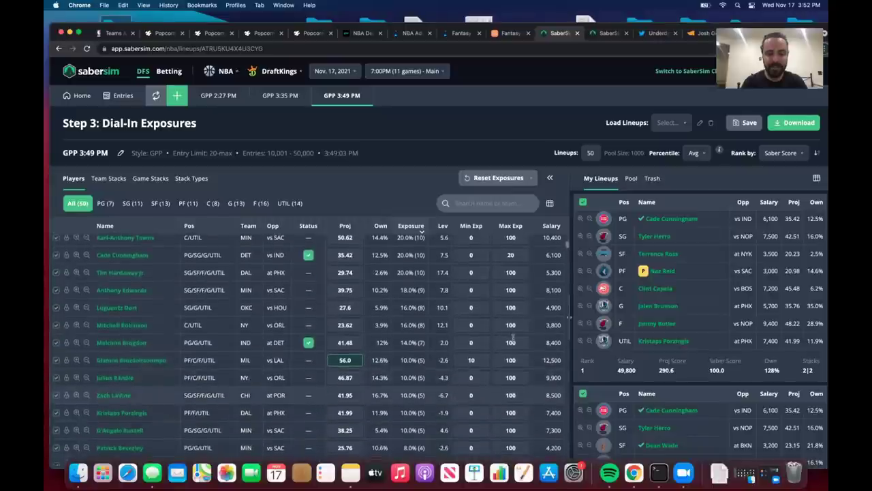
double_click(526, 345)
text(8)
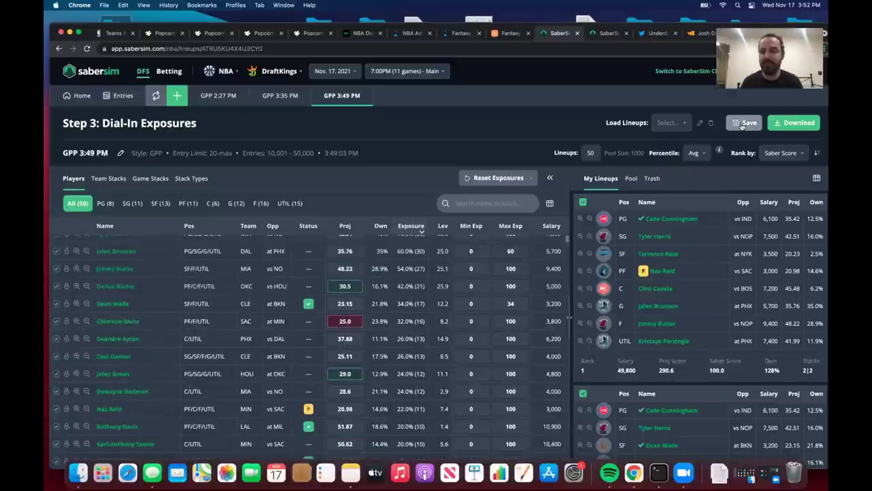
Save the 50 DraftKings lineups and rename the saved set "final".
click(700, 123)
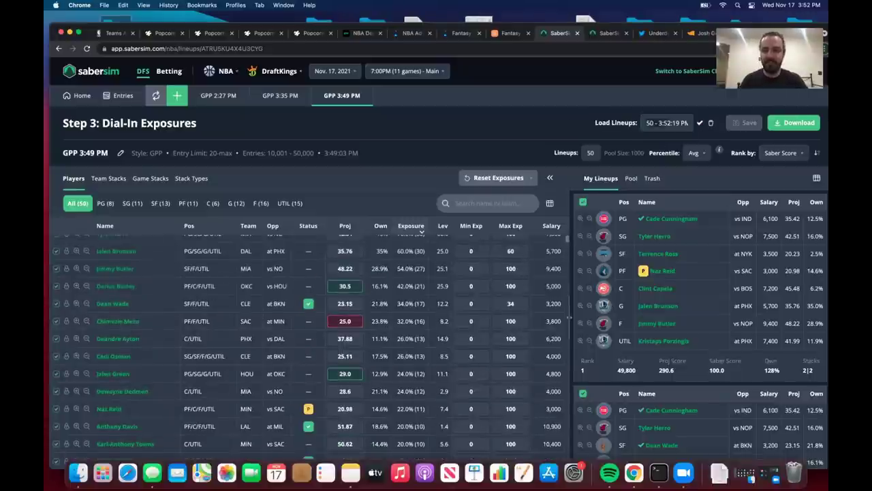
key(BackSpace)
key(BackSpace)
key(BackSpace)
key(BackSpace)
key(BackSpace)
key(BackSpace)
key(BackSpace)
key(BackSpace)
key(BackSpace)
key(BackSpace)
key(BackSpace)
key(BackSpace)
key(BackSpace)
key(BackSpace)
key(BackSpace)
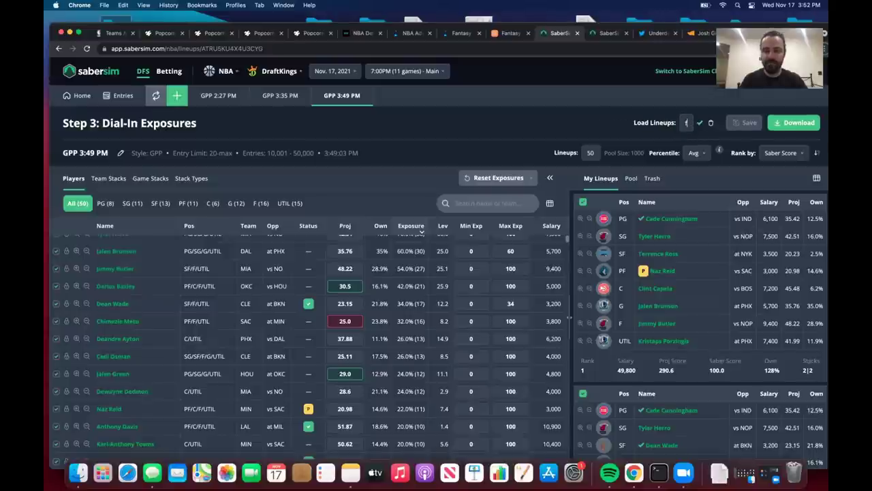
text(final)
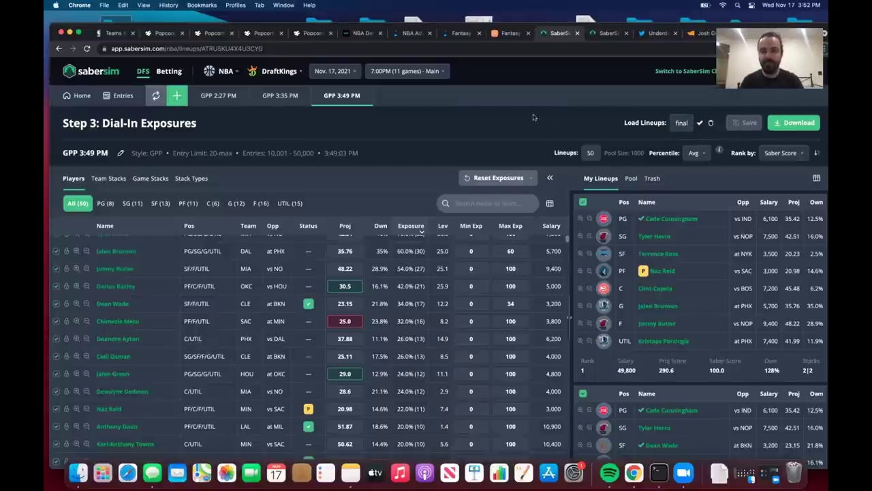
Fill all DraftKings contests with the "final" lineups and download the entries.
click(121, 96)
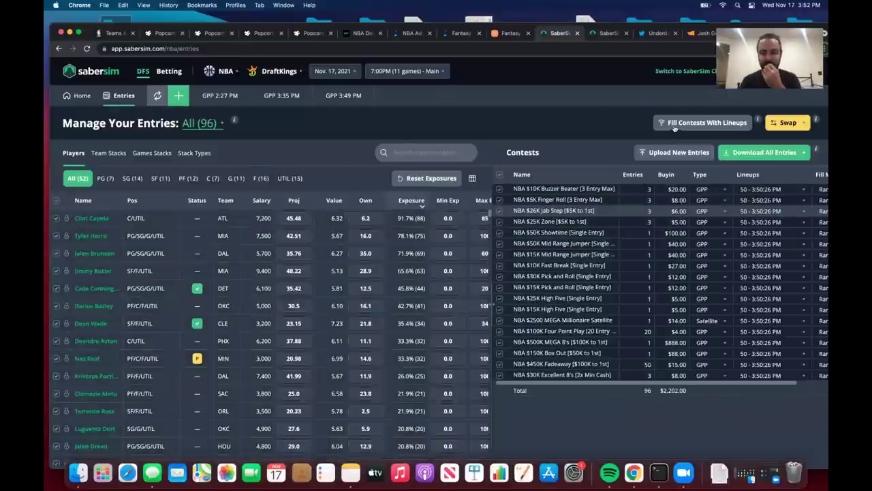
click(671, 125)
click(407, 250)
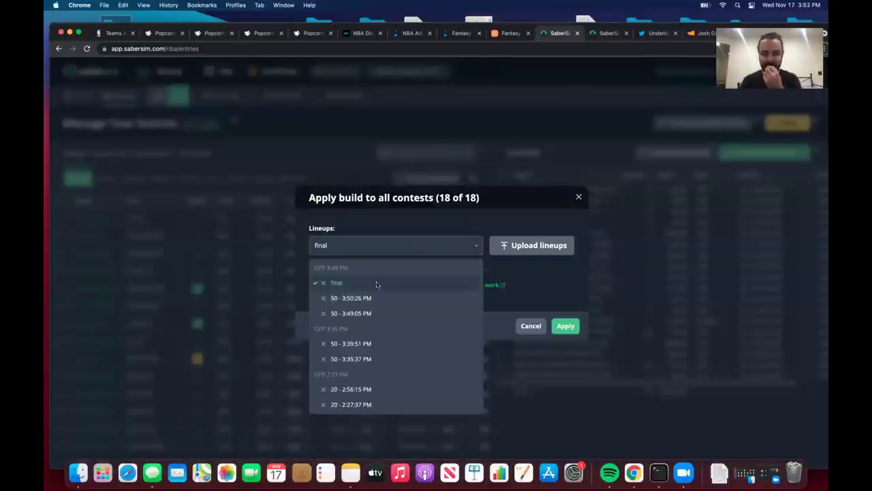
click(376, 284)
click(565, 326)
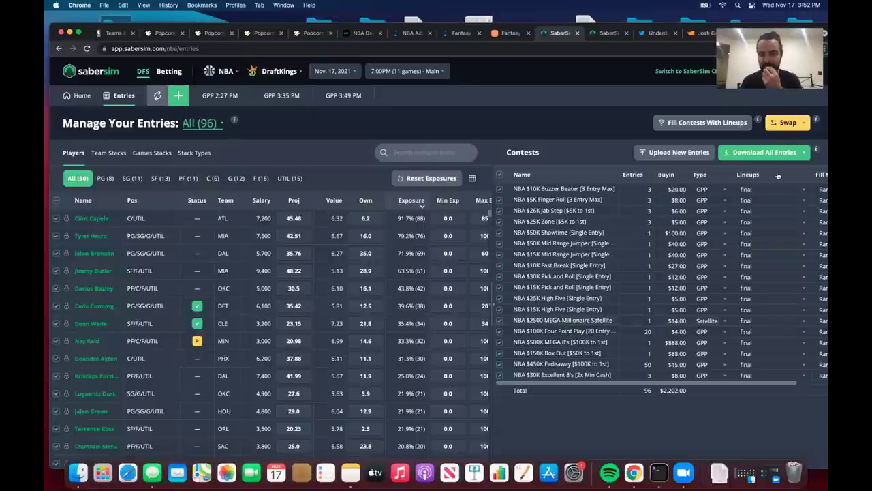
click(798, 152)
click(749, 173)
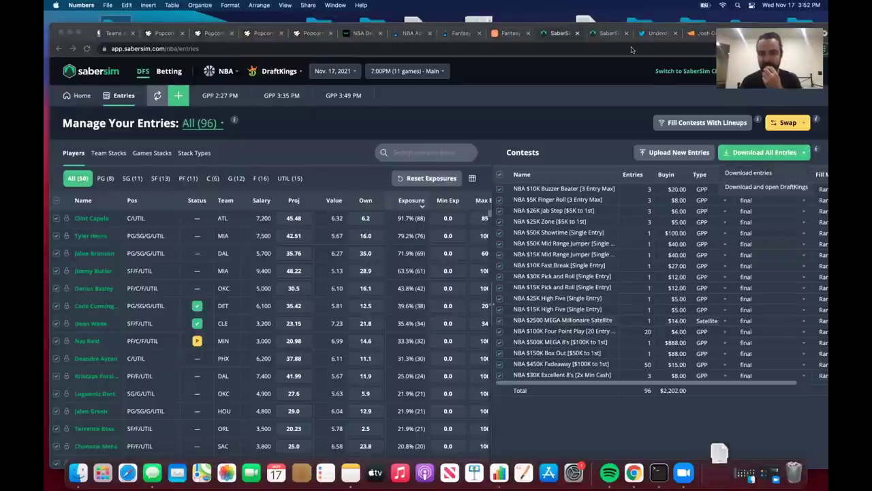
Switch to the FanDuel GPP 3:49 PM build, set Cade Cunningham's maximum exposure to 40, and review the other player exposures.
click(608, 33)
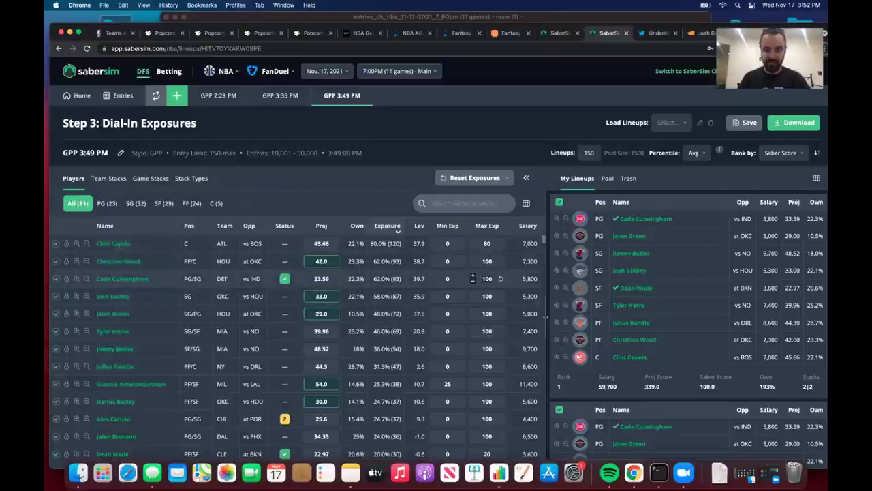
click(372, 210)
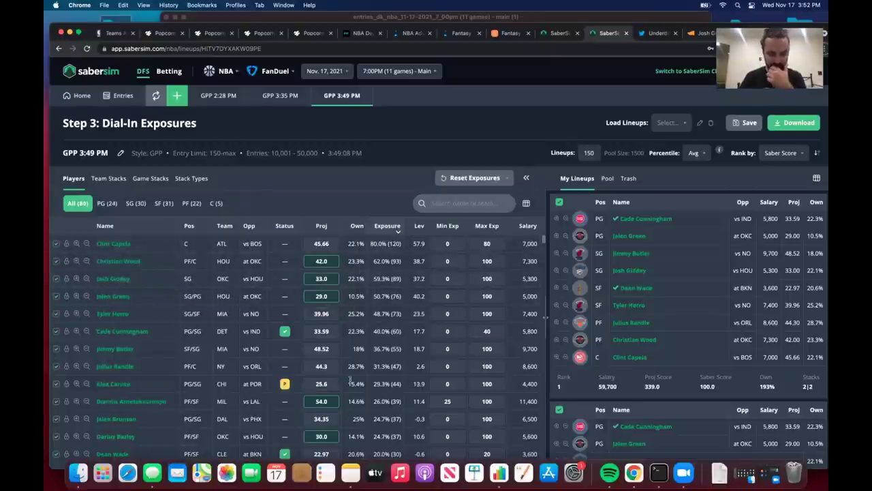
scroll(350, 379, down, 3)
scroll(349, 380, down, 4)
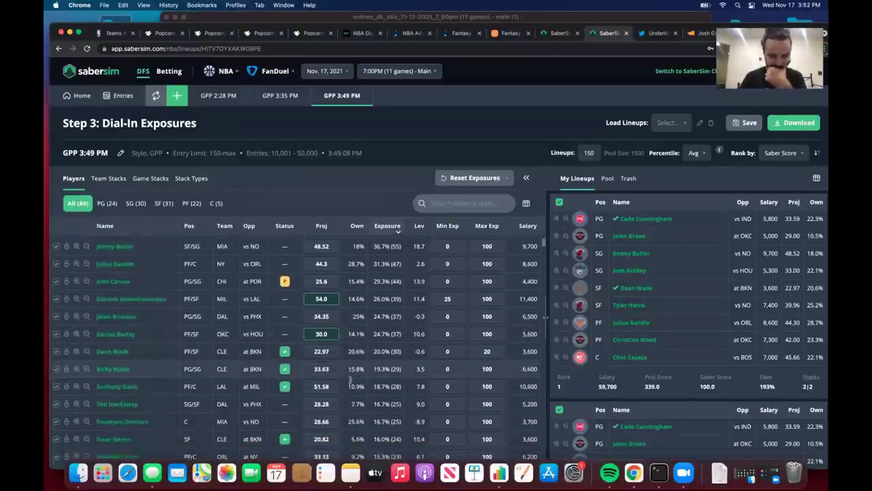
scroll(350, 379, down, 1)
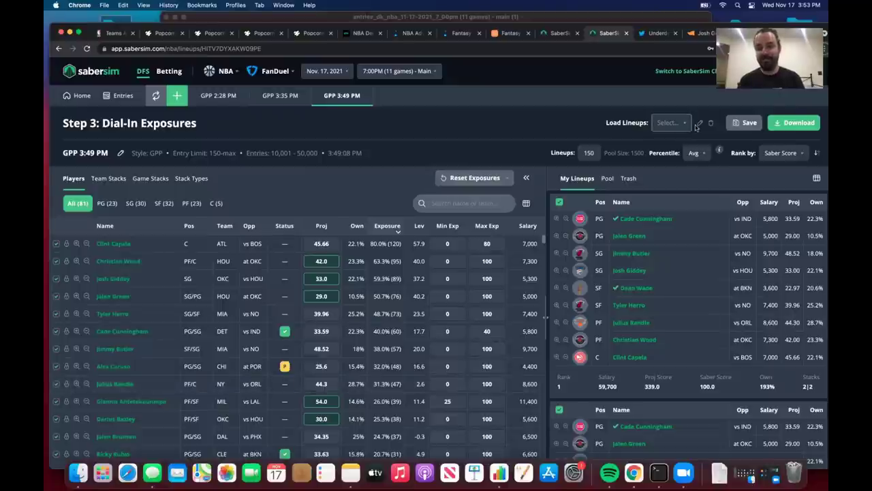
Save the 150 FanDuel lineups and rename the saved set "final fd:09 PM".
click(744, 122)
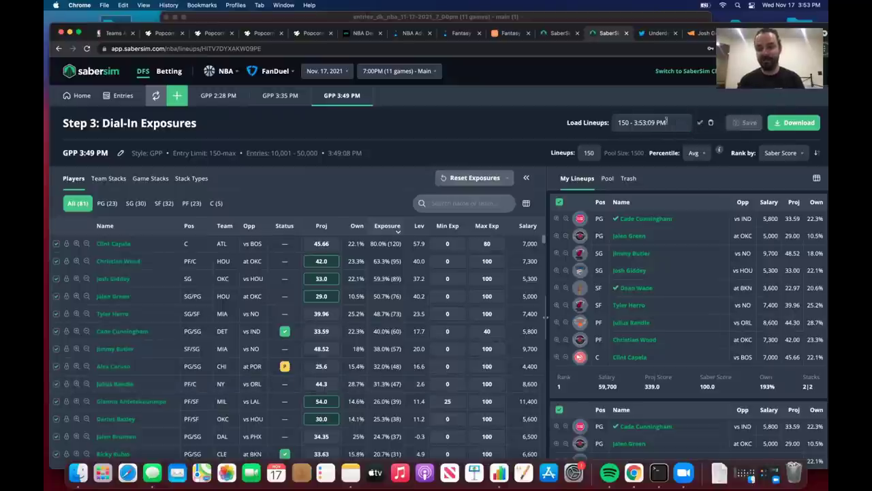
drag(649, 123, 619, 122)
text(fin)
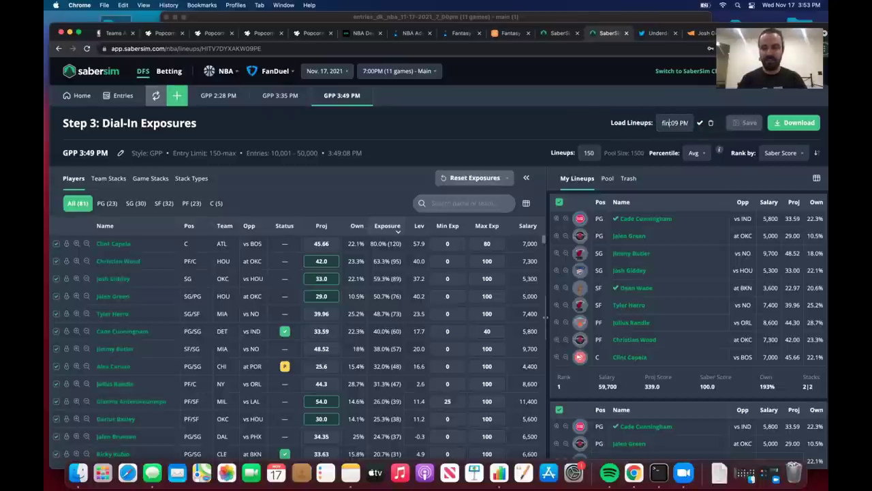
text(al)
text( fd)
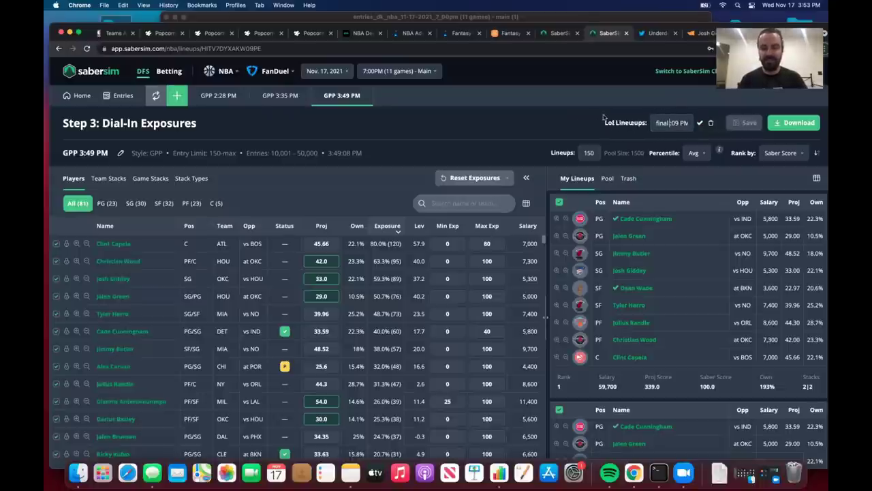
click(700, 123)
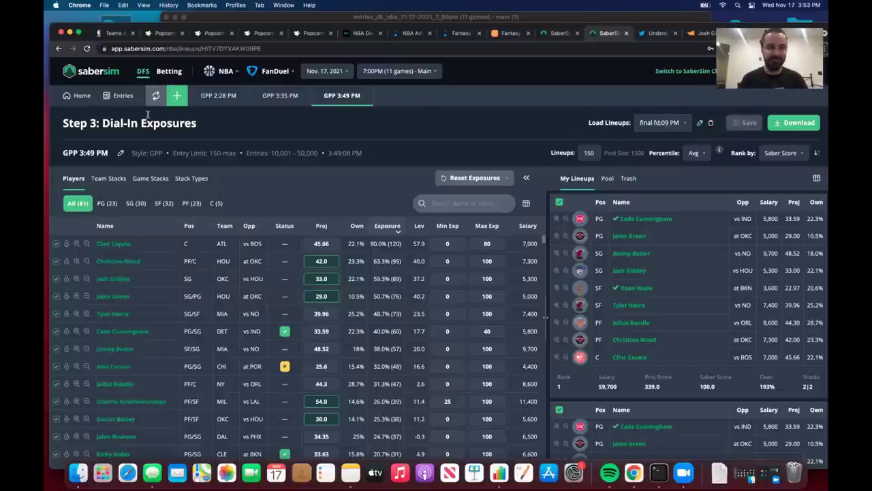
Fill all FanDuel contests with the "final fd:09 PM" lineups using the Rank fill method and download the entries.
click(123, 96)
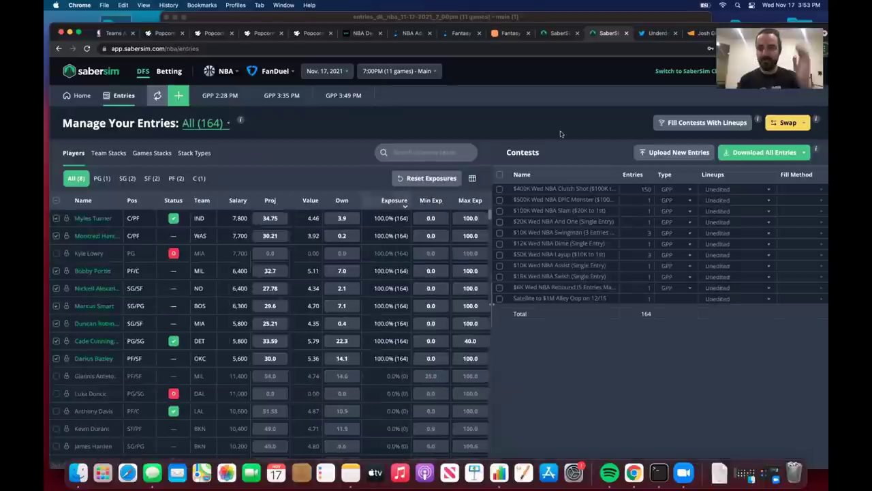
click(705, 123)
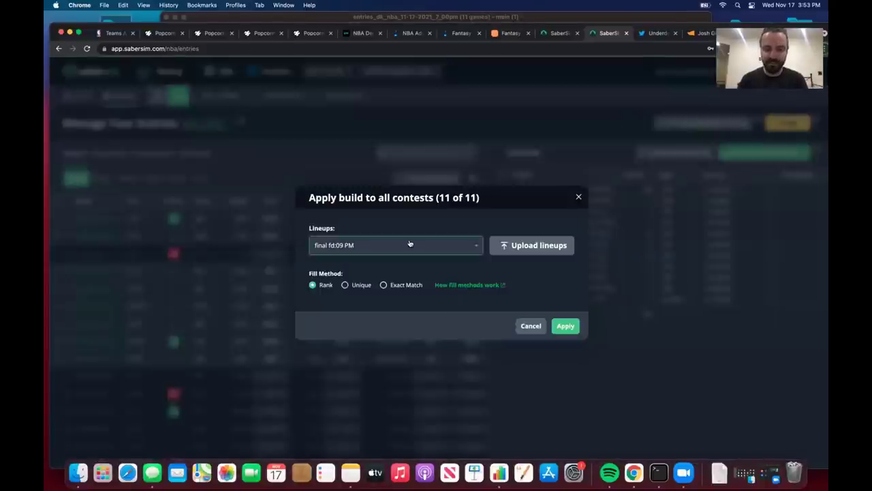
click(557, 325)
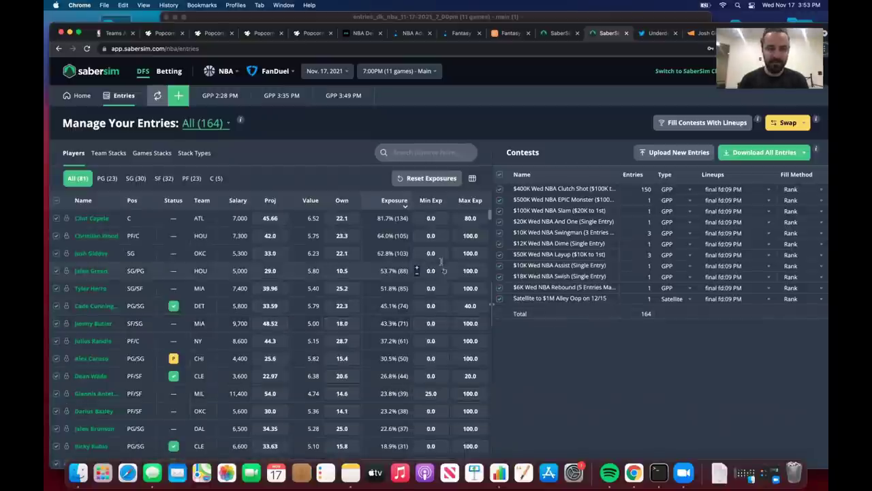
click(806, 154)
click(787, 172)
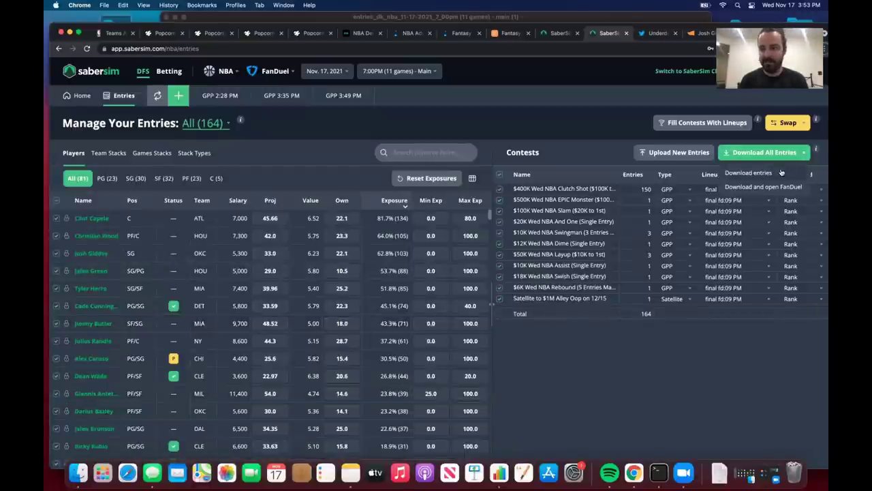
click(179, 16)
click(167, 18)
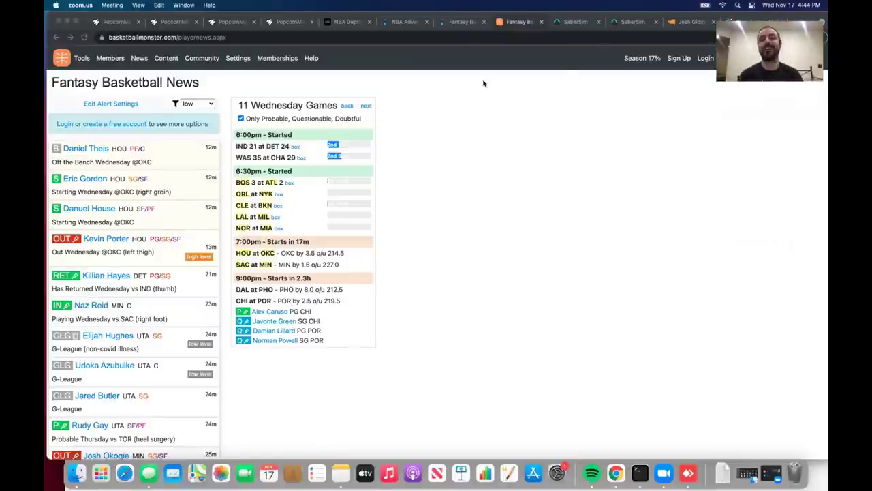
Check the Basketball Monster news and games list, and return to the DraftKings entries in SaberSim.
click(467, 151)
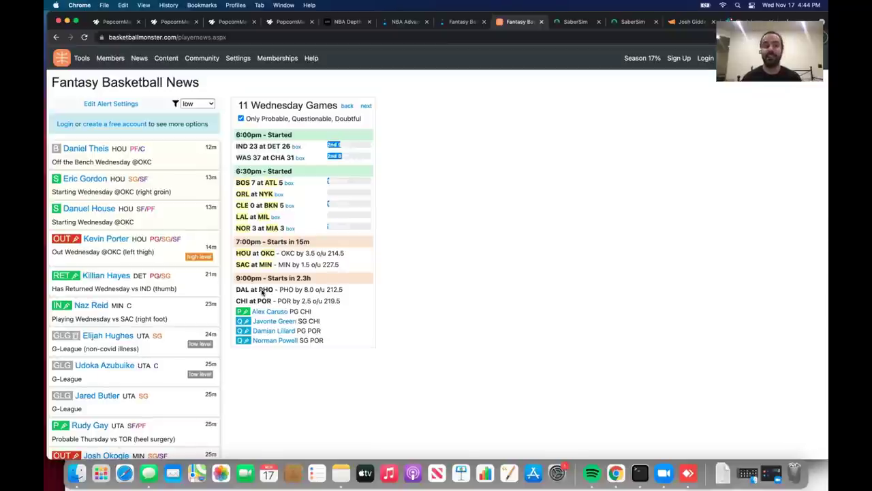
click(572, 22)
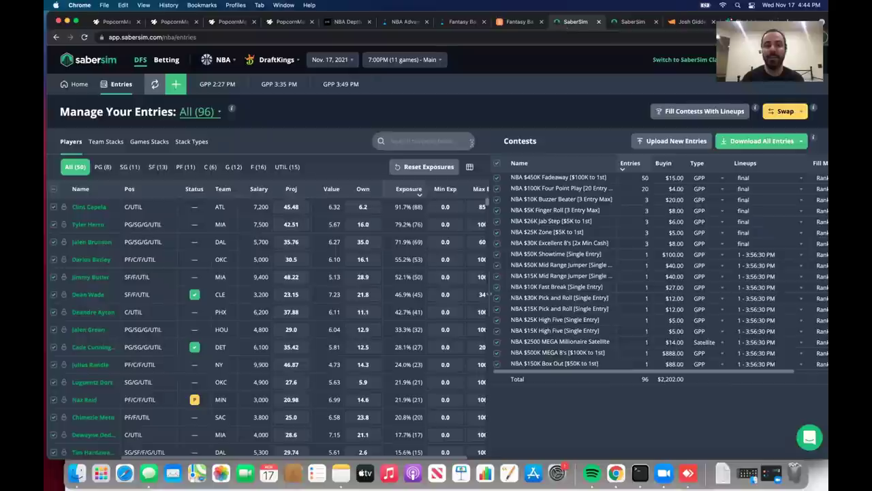
Open the DraftKings player pool and filter it to Houston players only, removing the Cleveland filter.
click(74, 84)
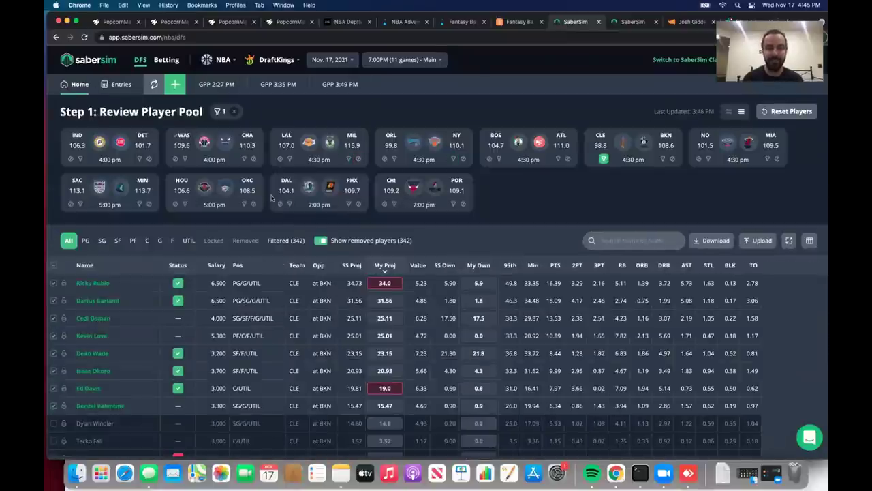
click(176, 204)
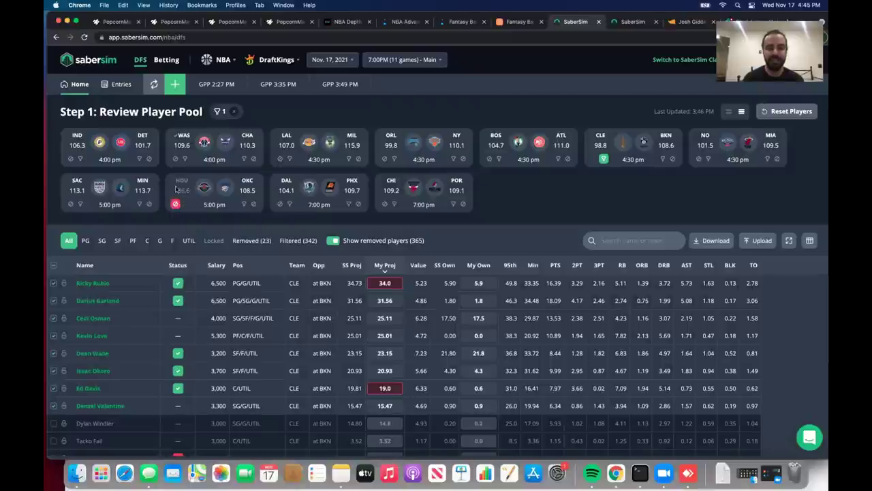
click(185, 203)
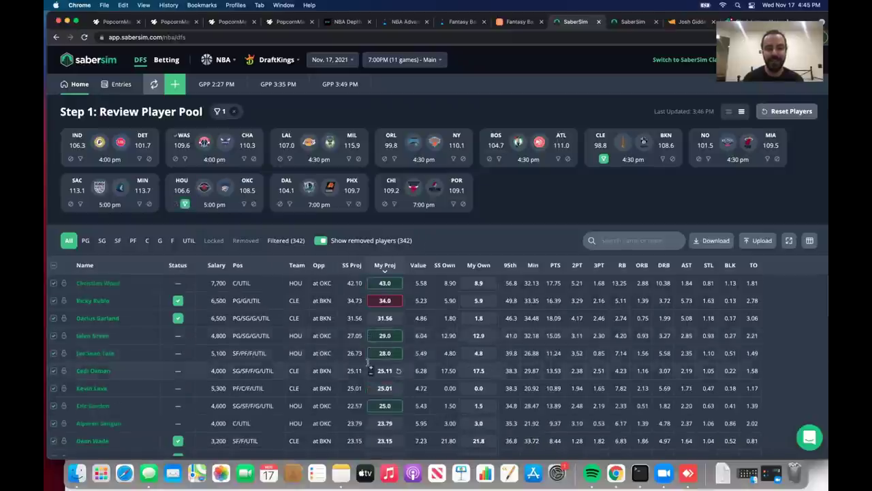
scroll(368, 364, down, 3)
scroll(369, 359, up, 3)
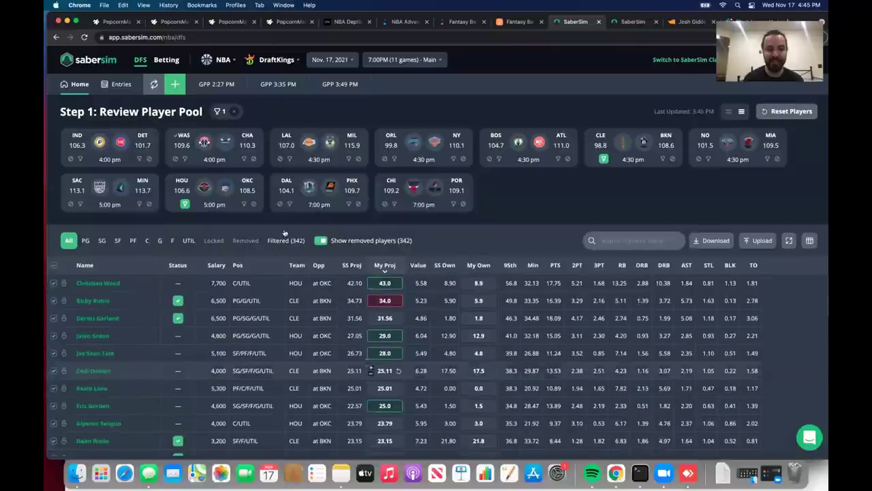
click(603, 158)
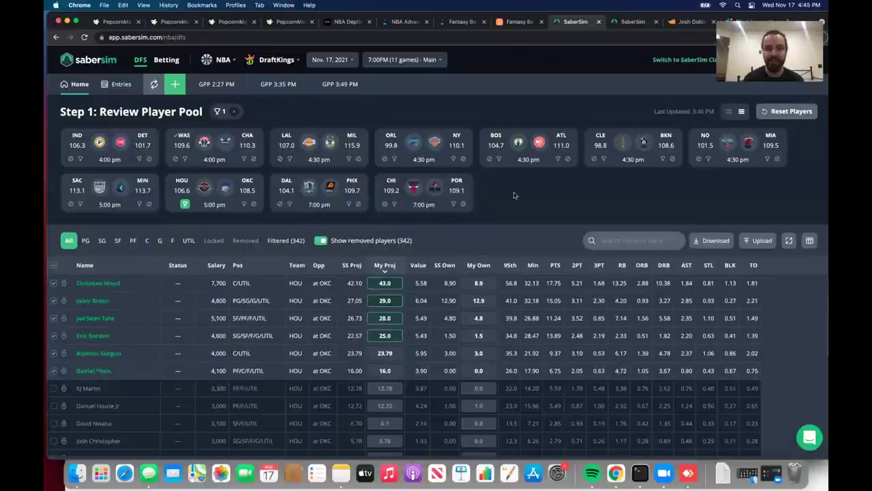
Reset the custom DraftKings projections of Christian Wood, Jalen Green, Jae'Sean Tate and Eric Gordon, and refresh the slate projections.
click(399, 284)
click(399, 300)
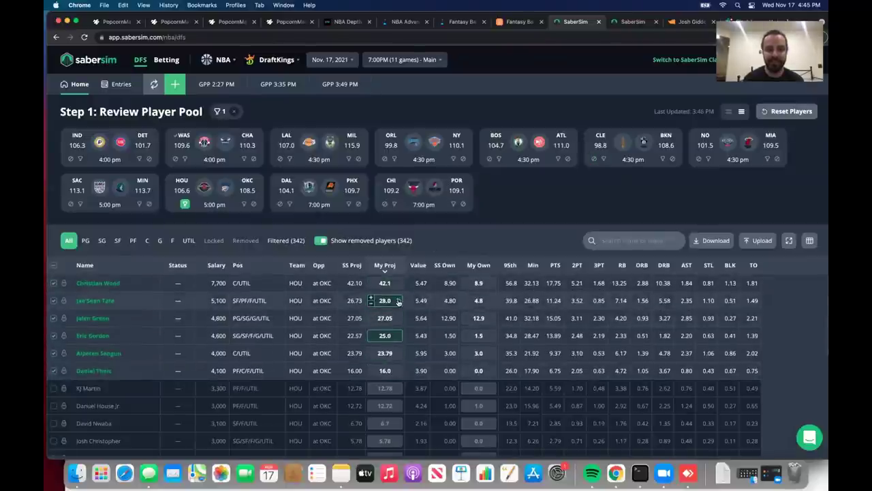
click(399, 300)
click(399, 335)
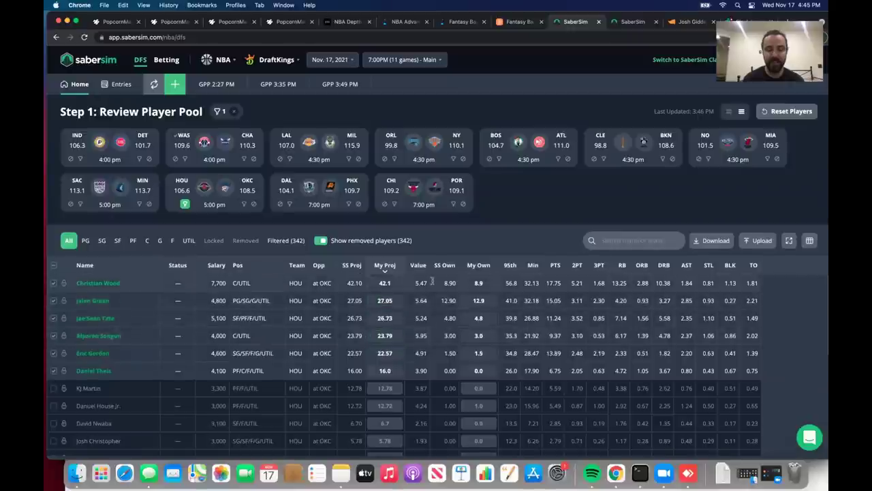
click(154, 85)
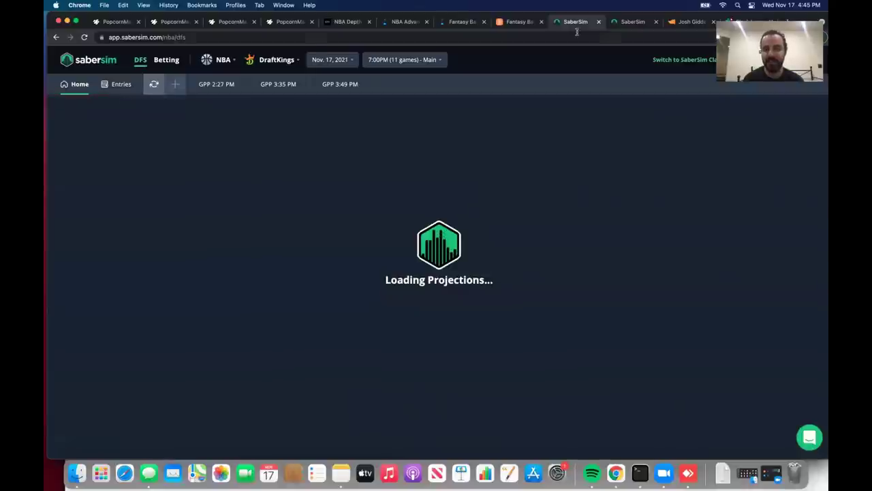
Switch to the FanDuel SaberSim page and filter its player pool to Houston instead of Cleveland.
click(630, 22)
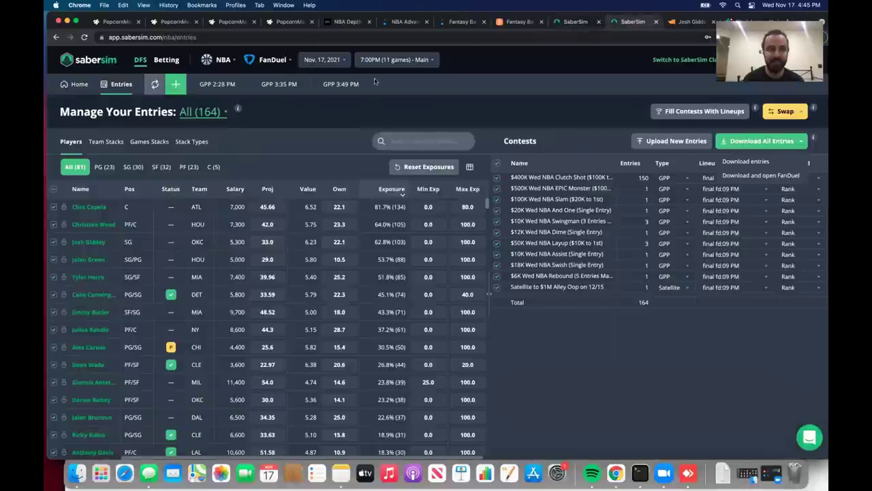
click(79, 84)
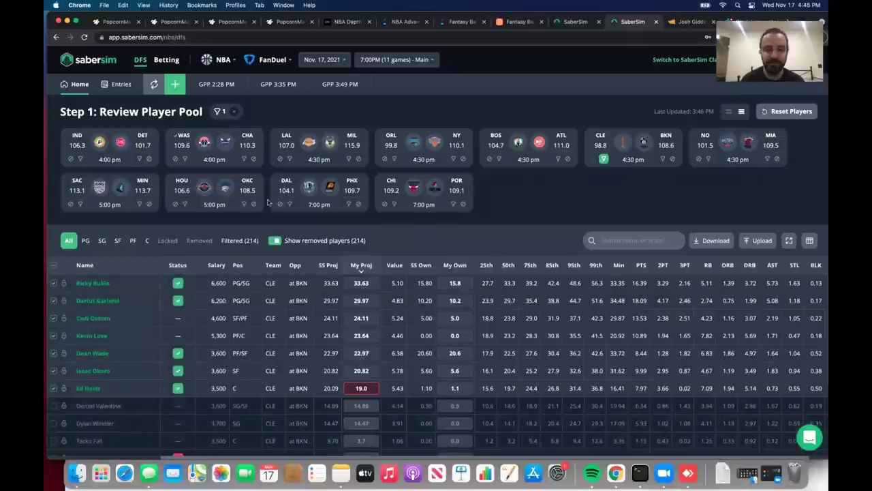
click(185, 204)
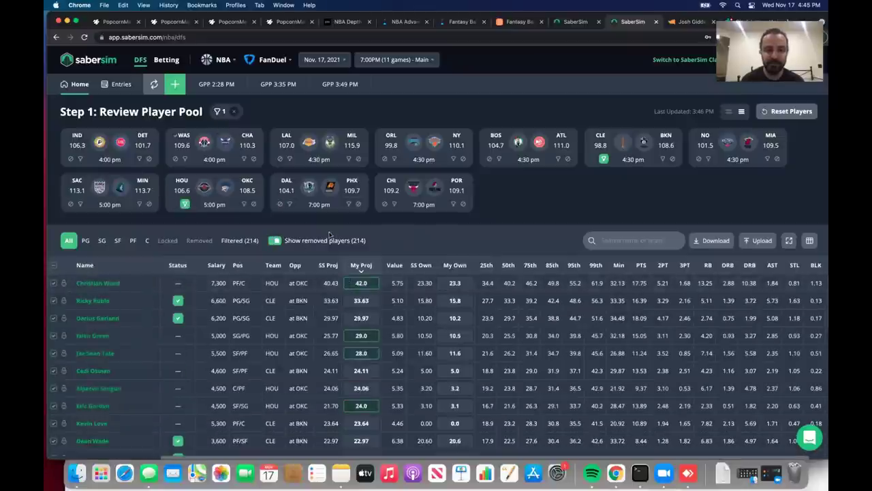
click(603, 159)
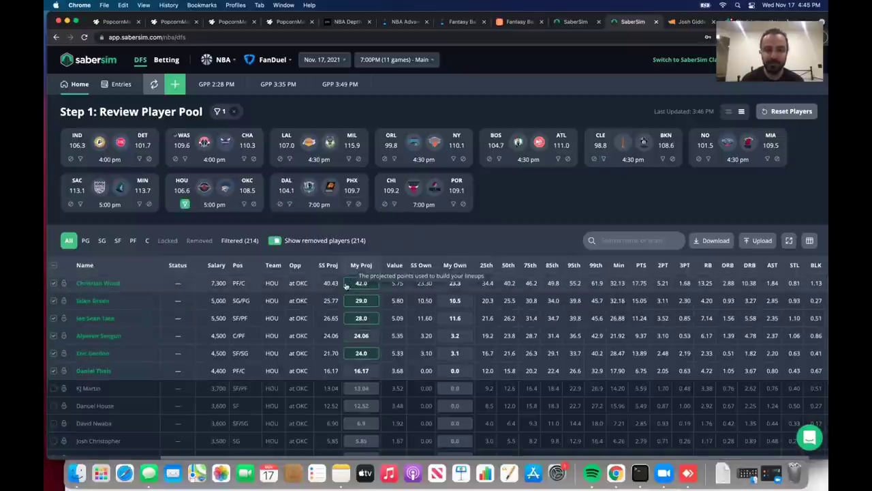
Restore the default FanDuel projections for Wood, Green, Tate and Gordon, and refresh the FanDuel slate projections.
click(374, 283)
click(374, 300)
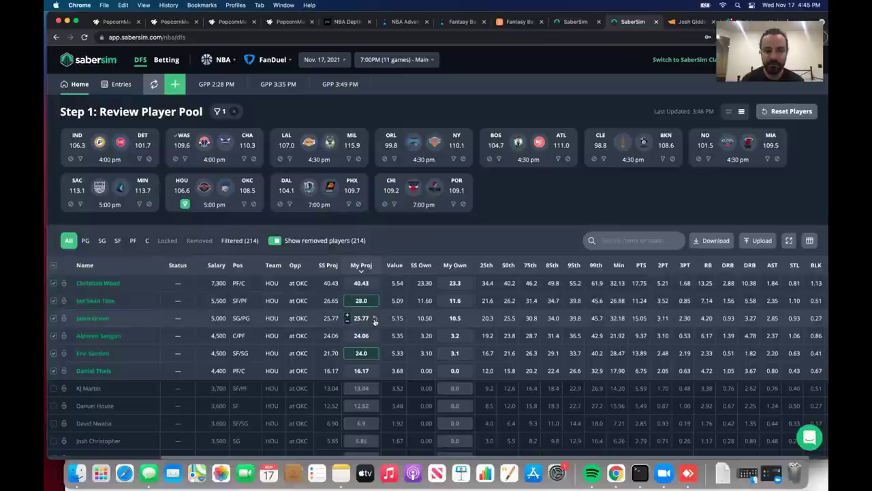
click(374, 301)
click(374, 353)
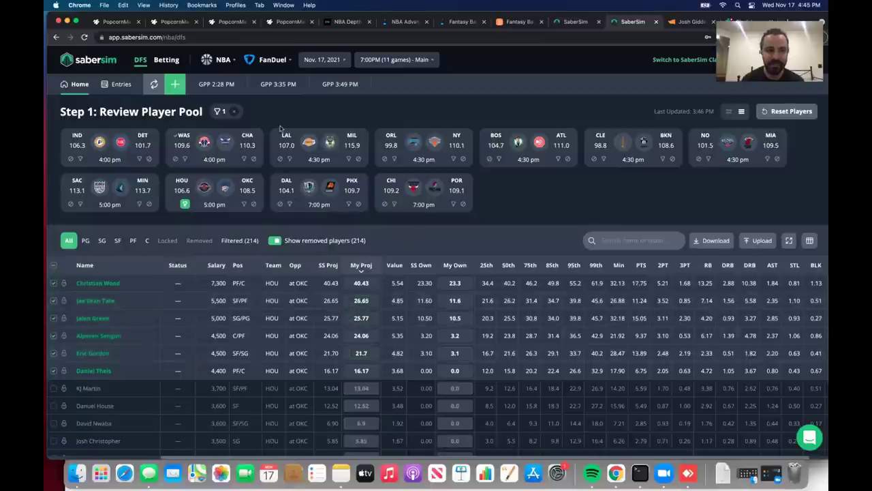
click(153, 85)
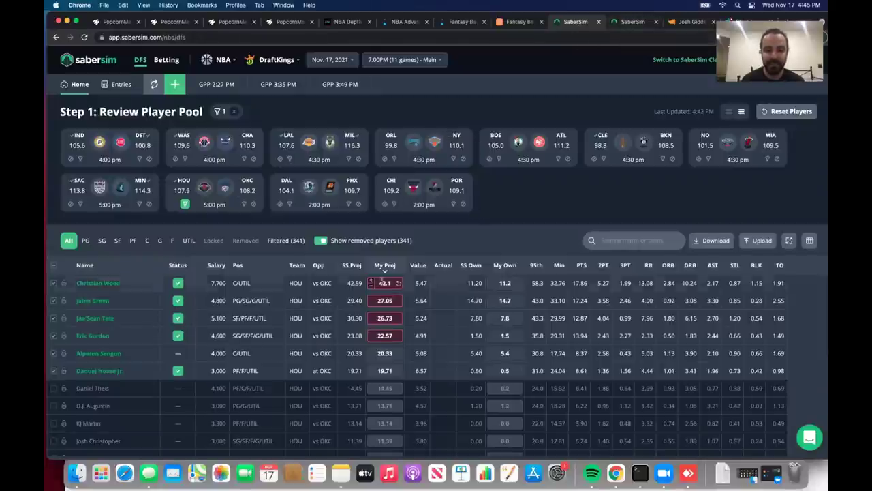
Reset the four outdated Houston projections in the refreshed DraftKings pool to SaberSim's current values.
click(398, 284)
click(399, 300)
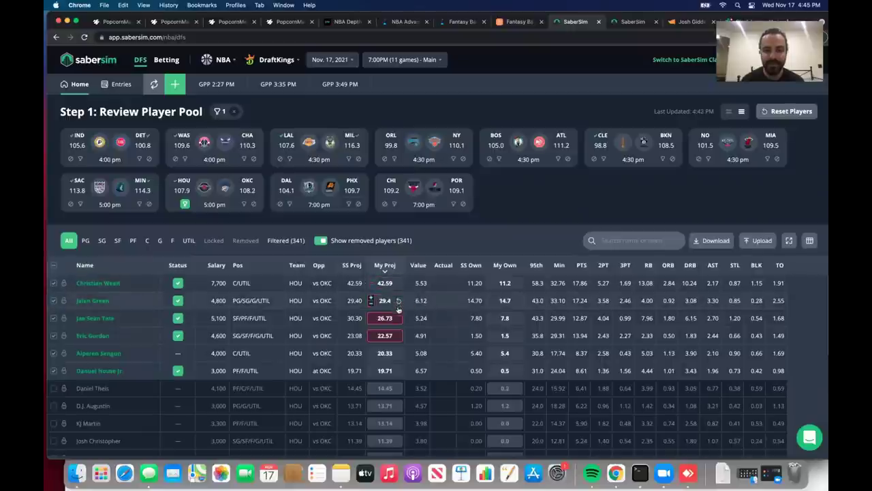
click(399, 317)
click(398, 336)
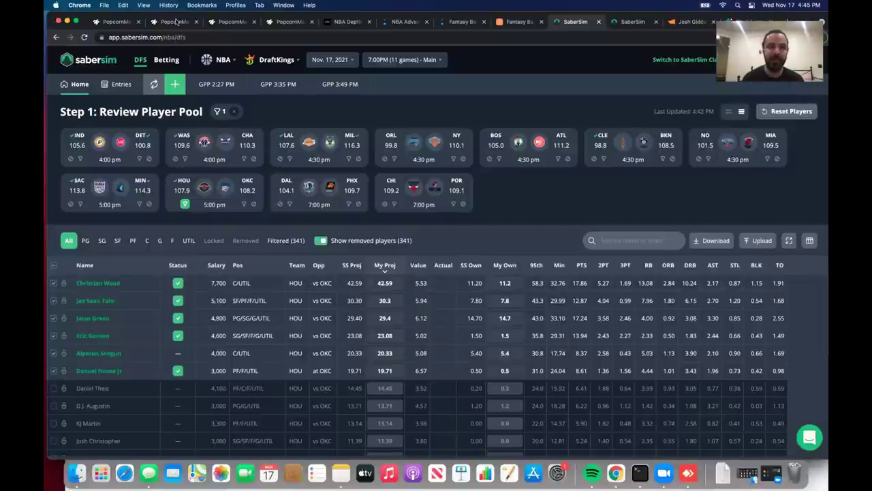
Find Houston's recent games on PopcornMachine and examine the GameFlow rotations for Houston at Memphis and Portland at Houston.
click(119, 27)
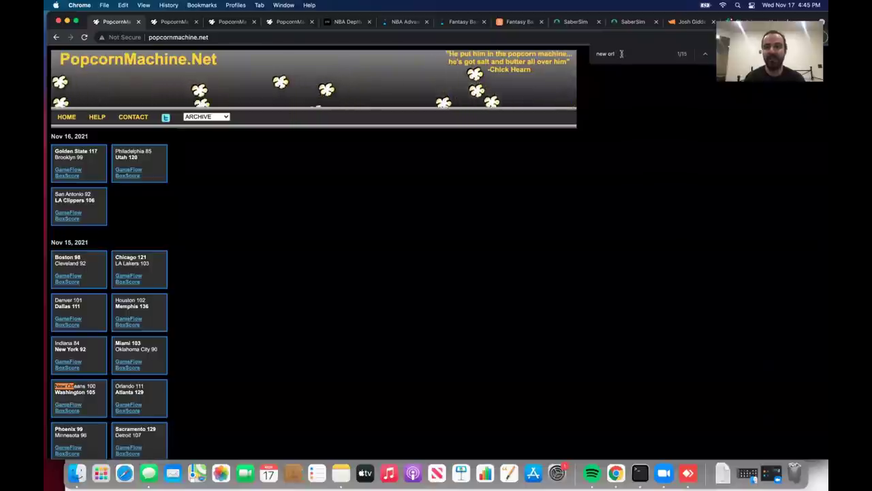
key(super+f)
text(houst)
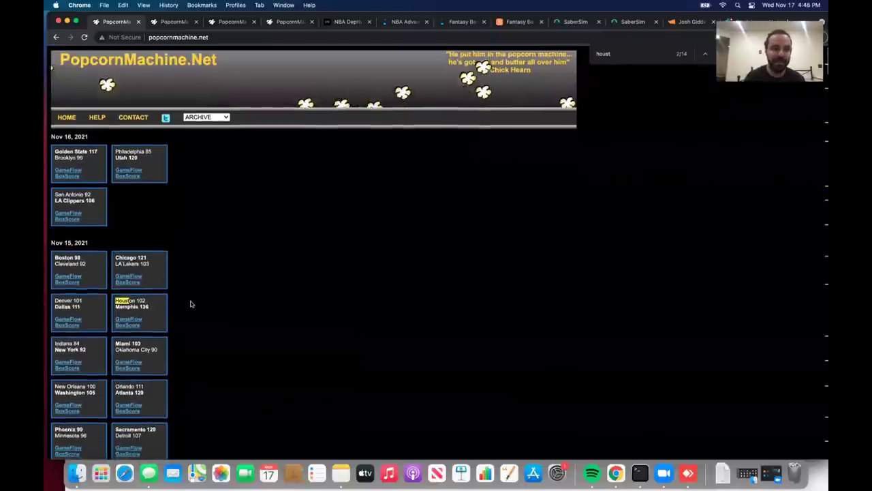
click(130, 322)
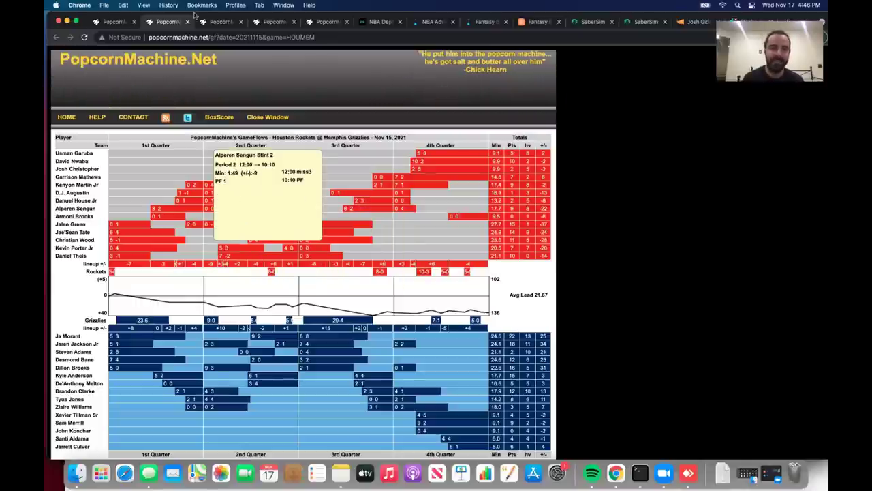
key(ctrl+shift+Tab)
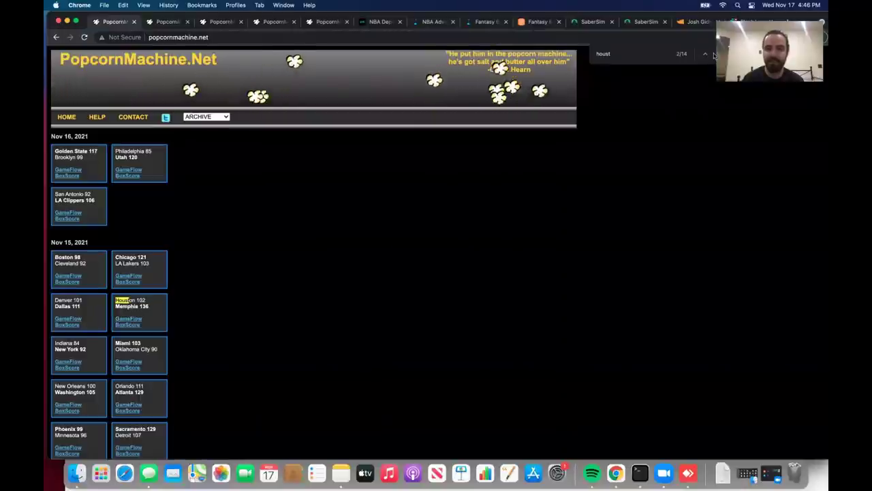
key(Return)
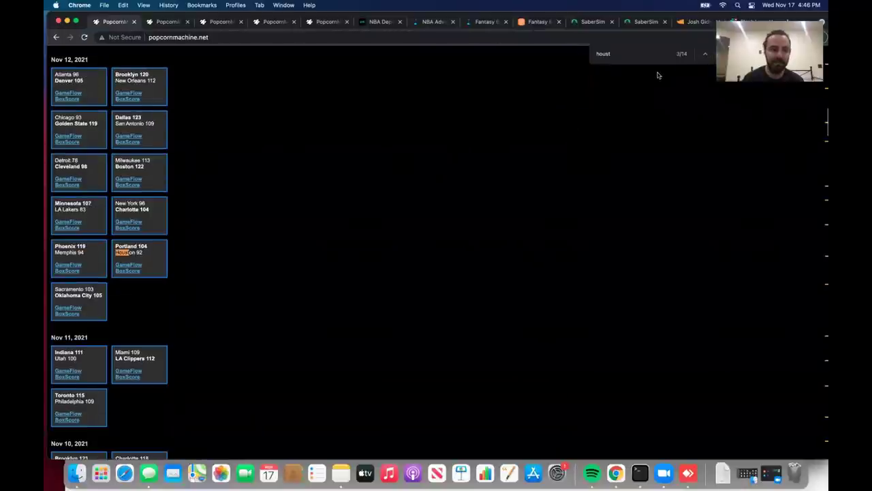
click(142, 265)
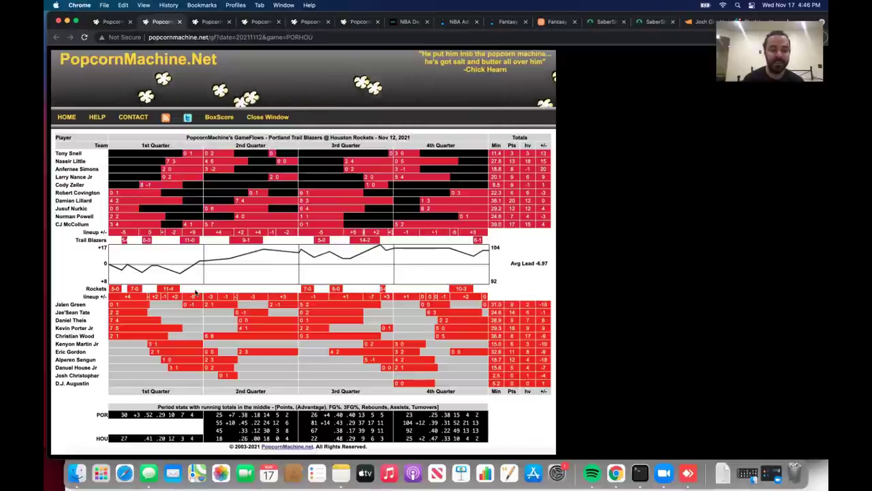
Look up Eric Gordon on Basketball Reference and examine his minutes in the 2021-22 game log.
click(700, 22)
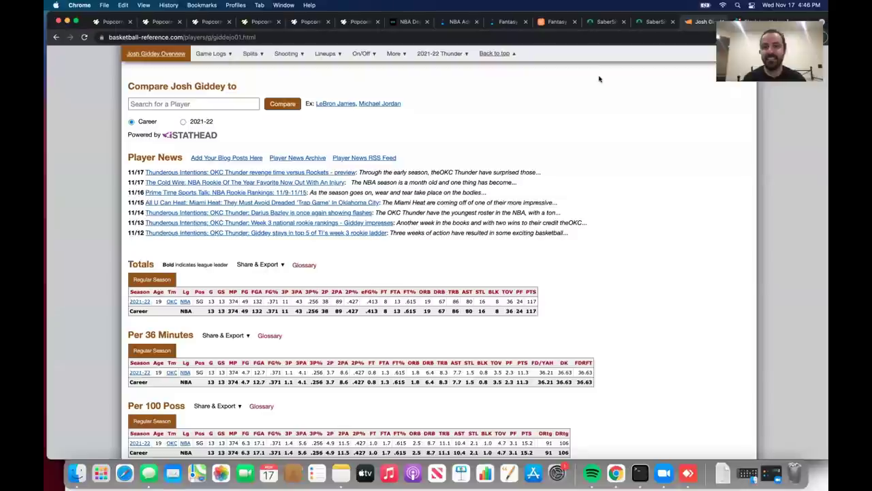
scroll(600, 79, up, 10)
click(545, 70)
text(er)
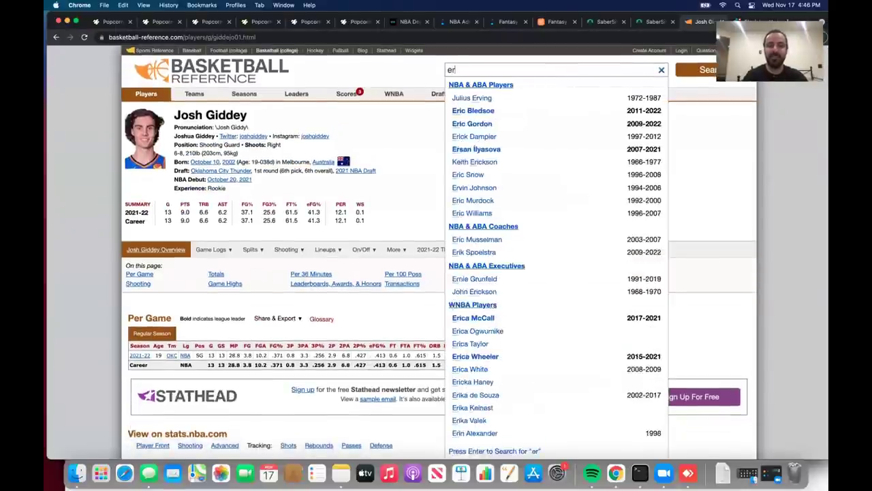
text(ic gordon)
click(482, 99)
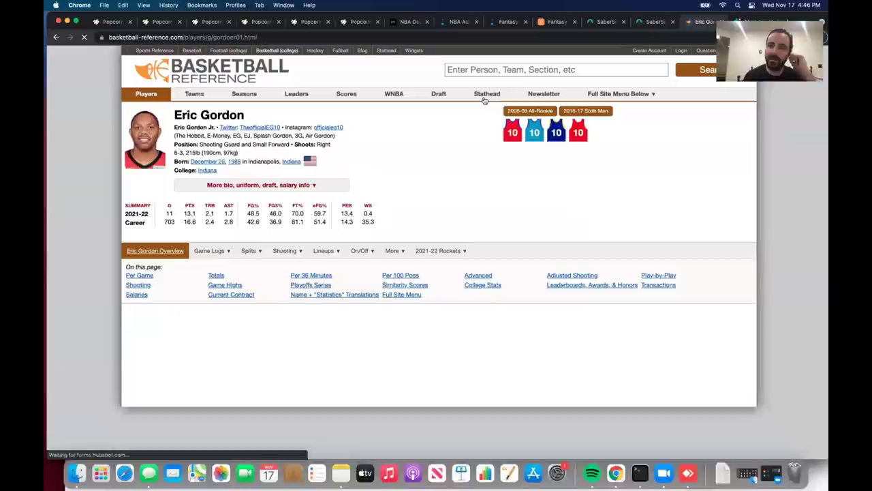
mouse_move(209, 251)
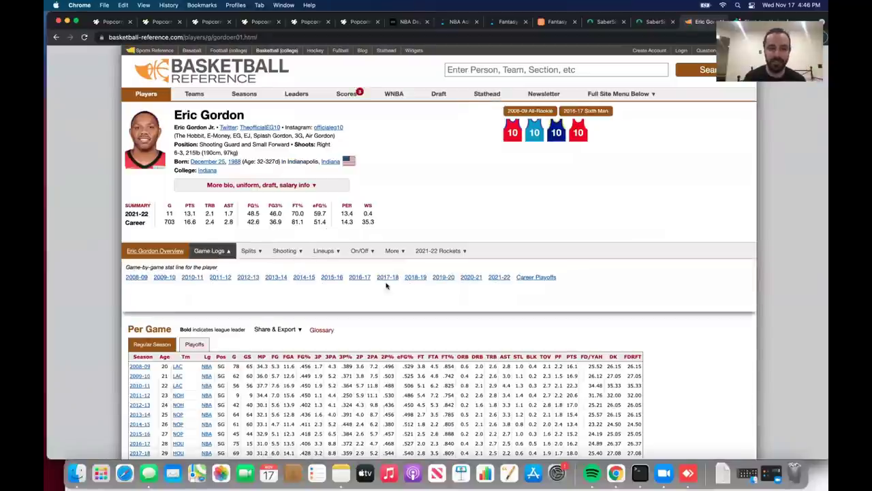
click(499, 278)
scroll(348, 336, down, 1)
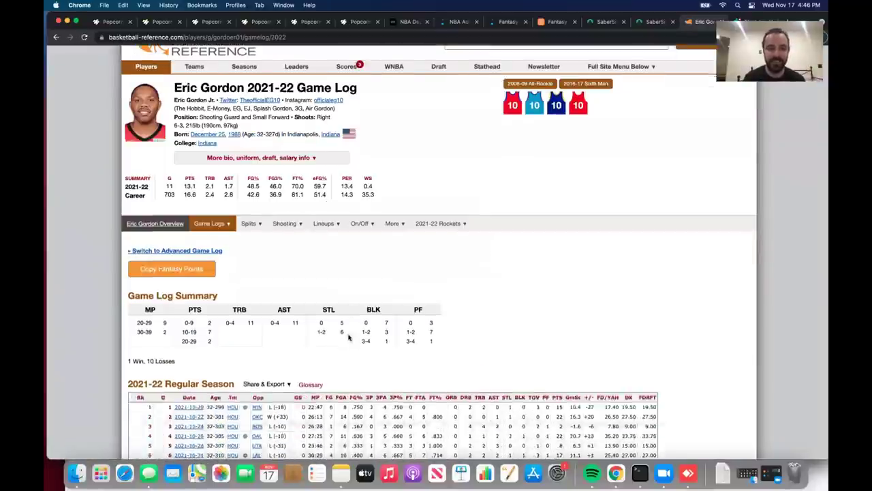
scroll(348, 336, down, 5)
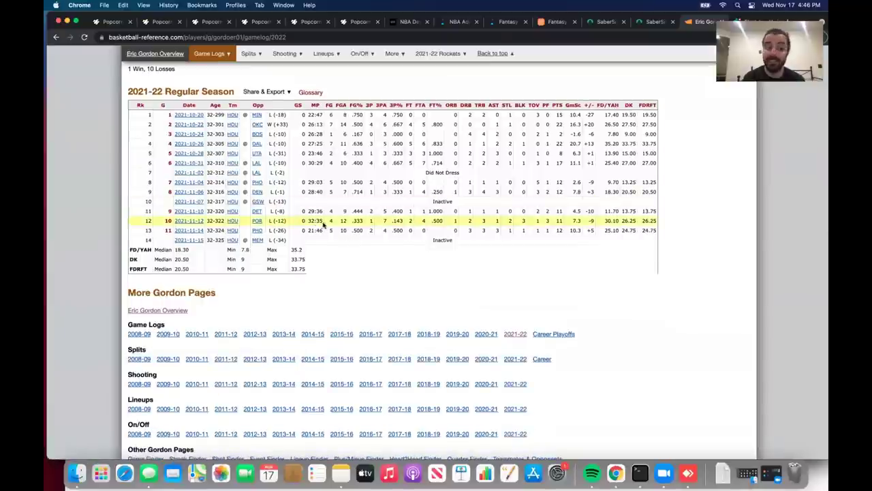
Return to the DraftKings player pool in SaberSim, refresh the projections and review the Houston players' projections.
click(599, 24)
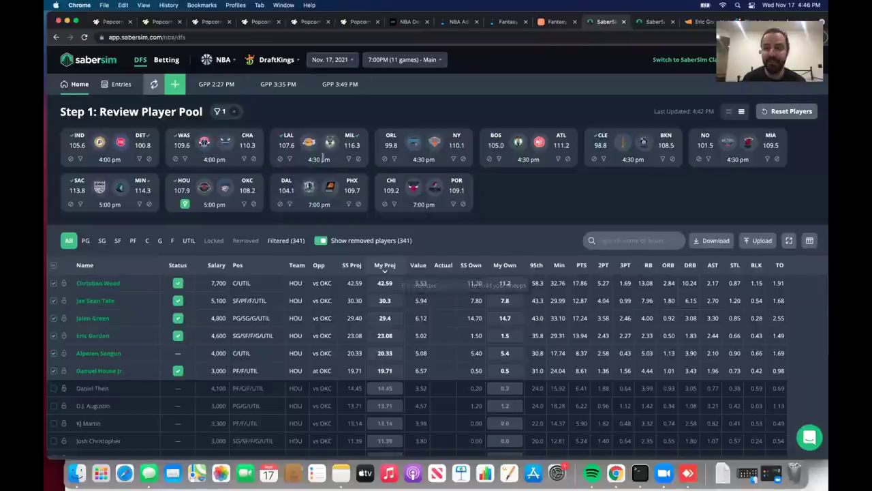
click(154, 84)
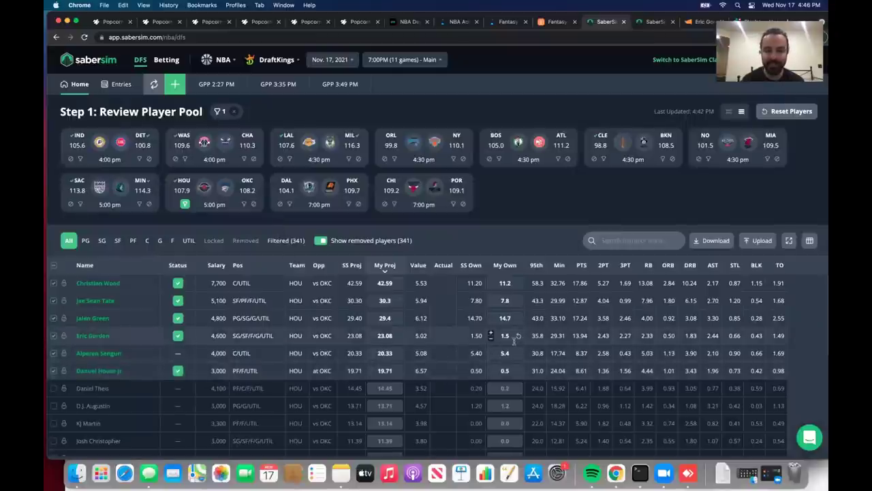
scroll(484, 382, down, 4)
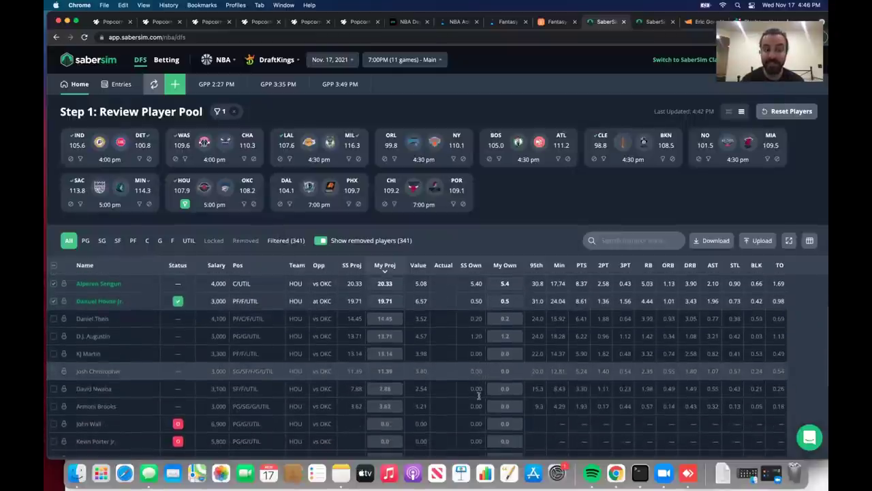
scroll(479, 395, up, 1)
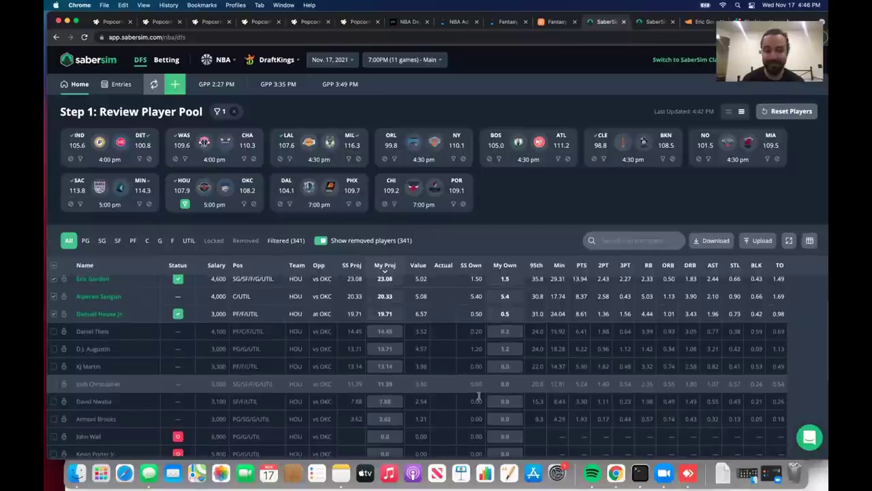
scroll(479, 395, up, 3)
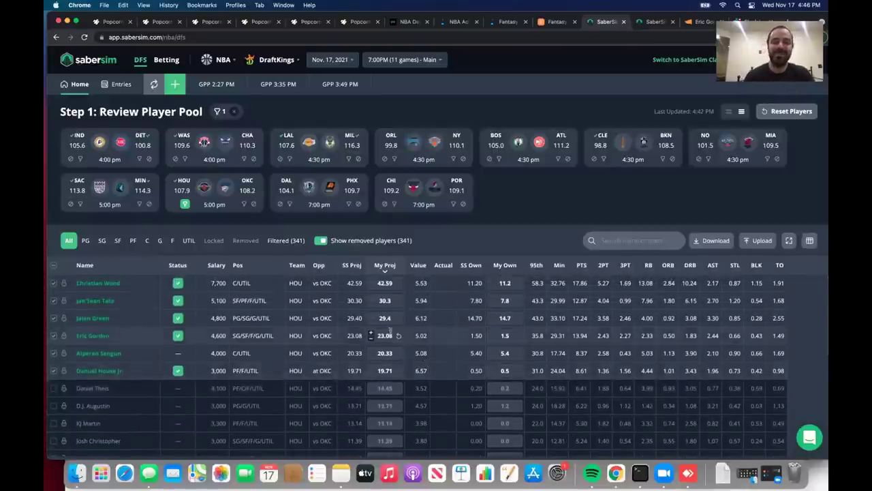
mouse_move(390, 336)
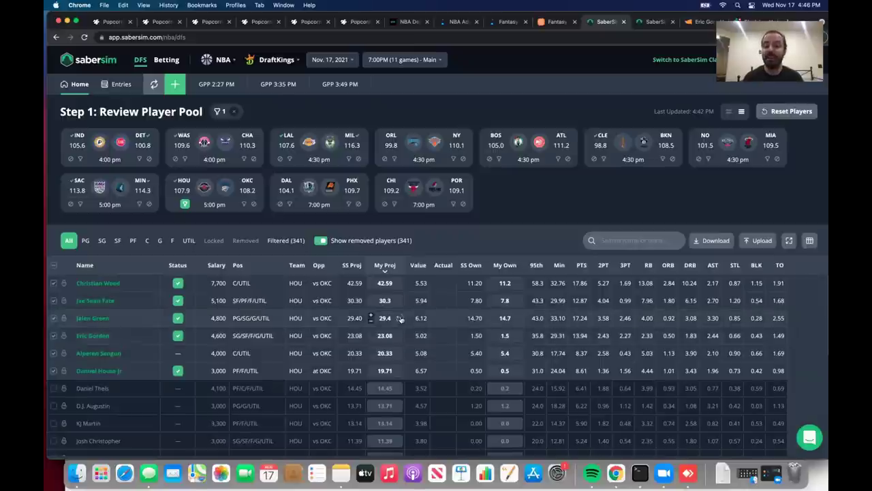
Set the DraftKings projections to 43.5 for Christian Wood and 23.5 for Eric Gordon.
click(371, 281)
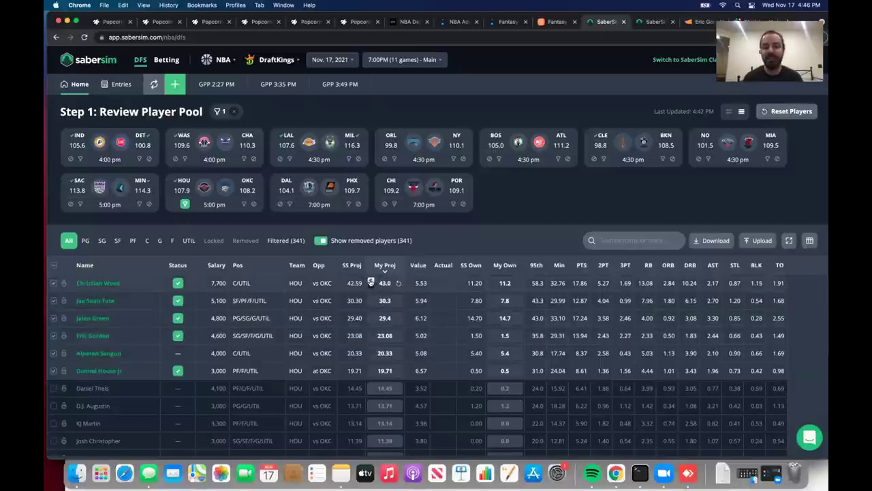
click(371, 281)
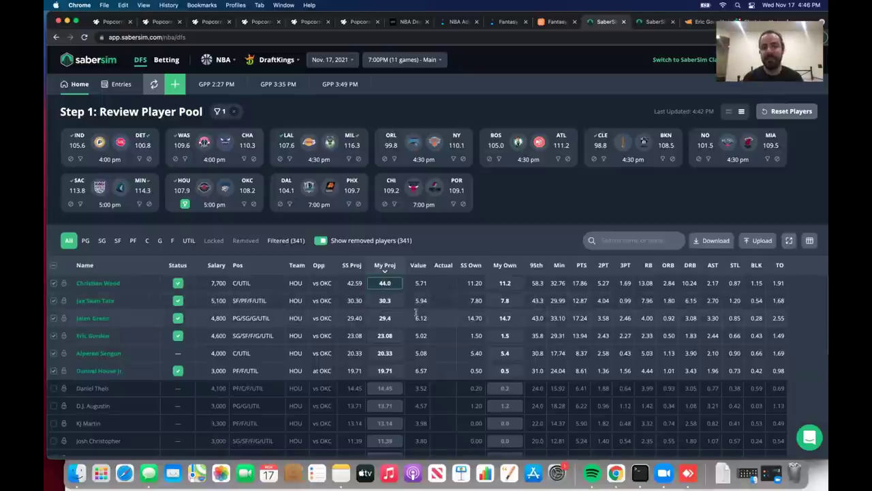
click(371, 285)
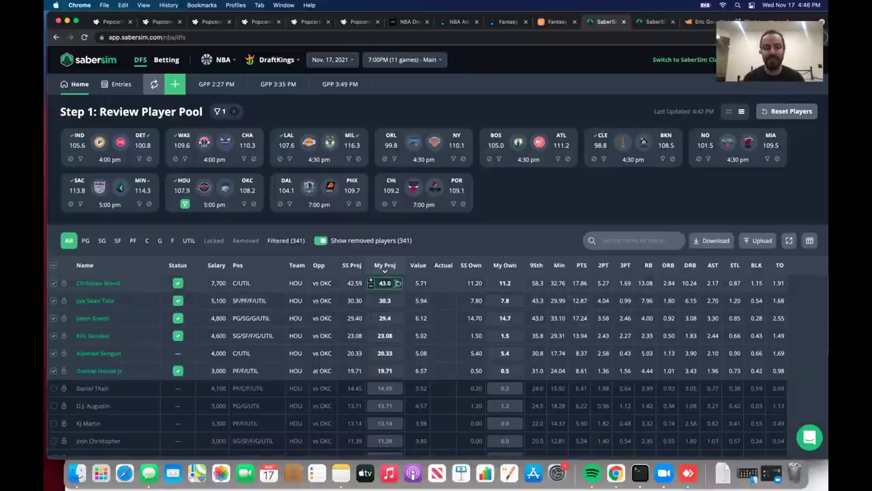
text(43.5)
key(Return)
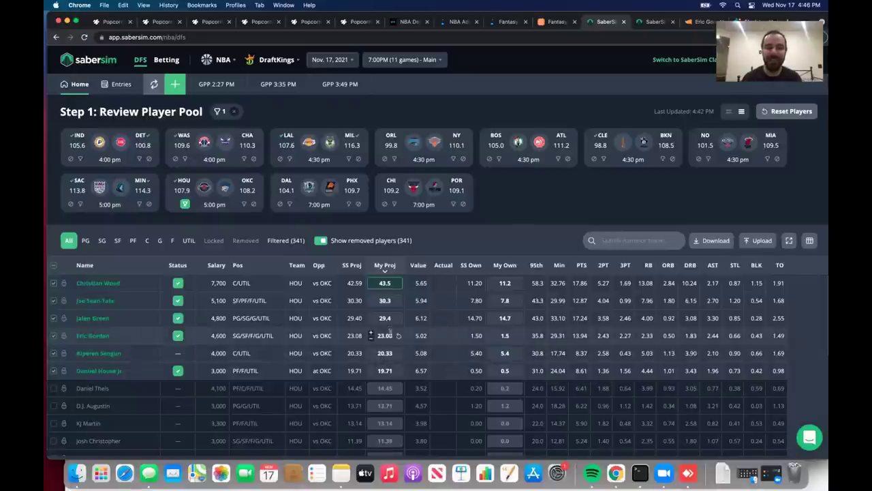
click(405, 334)
text(23.5)
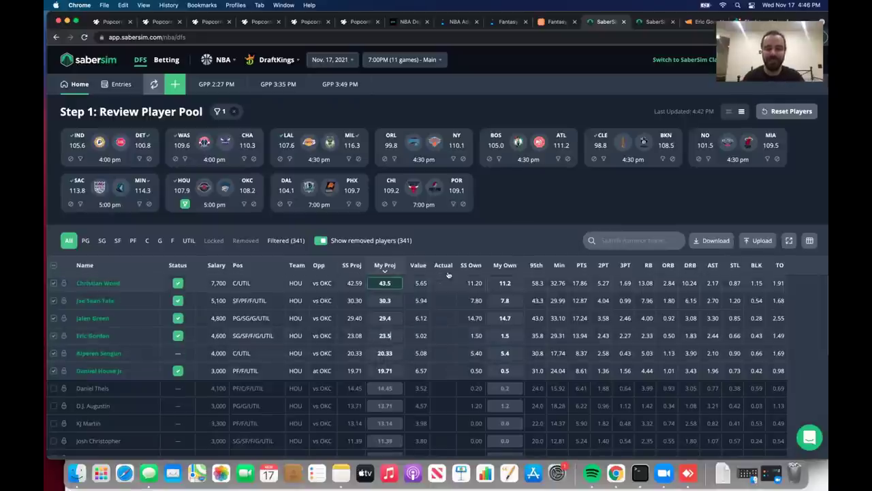
click(458, 247)
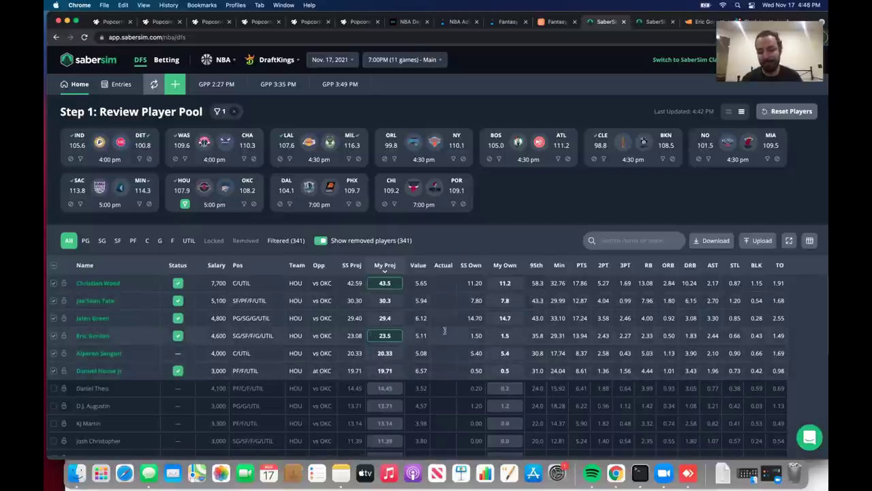
Reset the FanDuel projections of Christian Wood, Jae'Sean Tate, Jalen Green and Eric Gordon to SaberSim's current values.
click(654, 21)
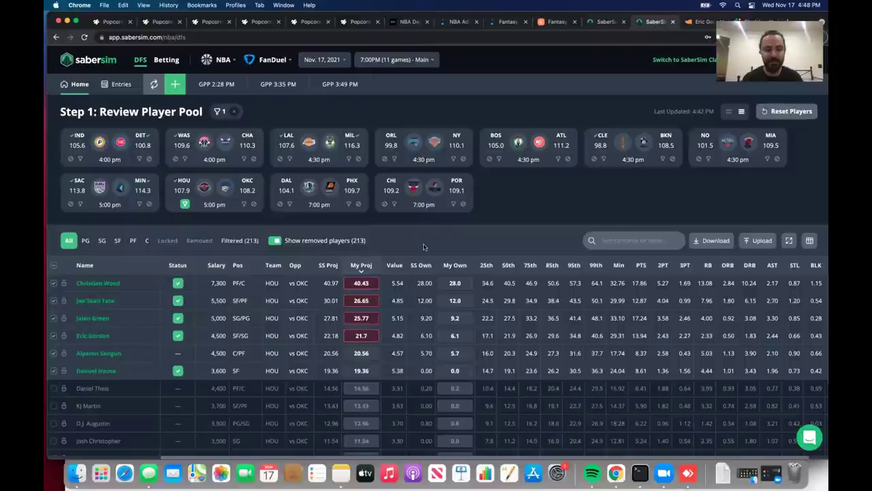
click(374, 283)
click(374, 300)
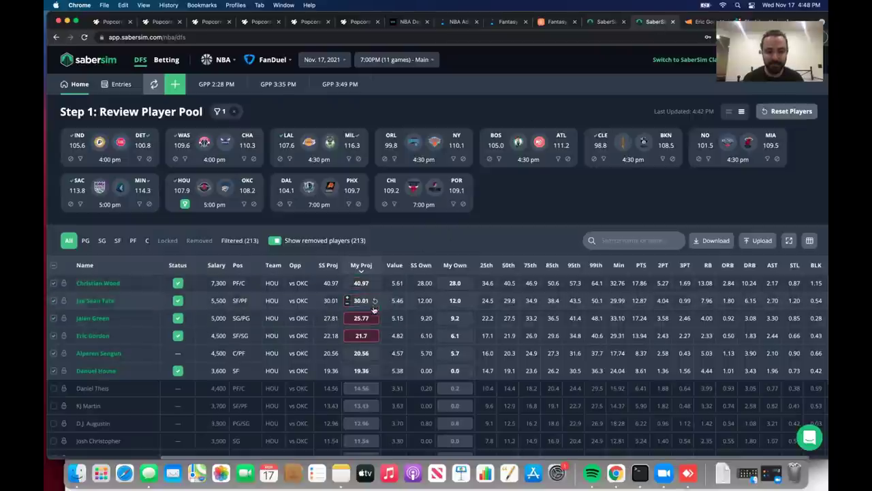
click(374, 317)
click(375, 335)
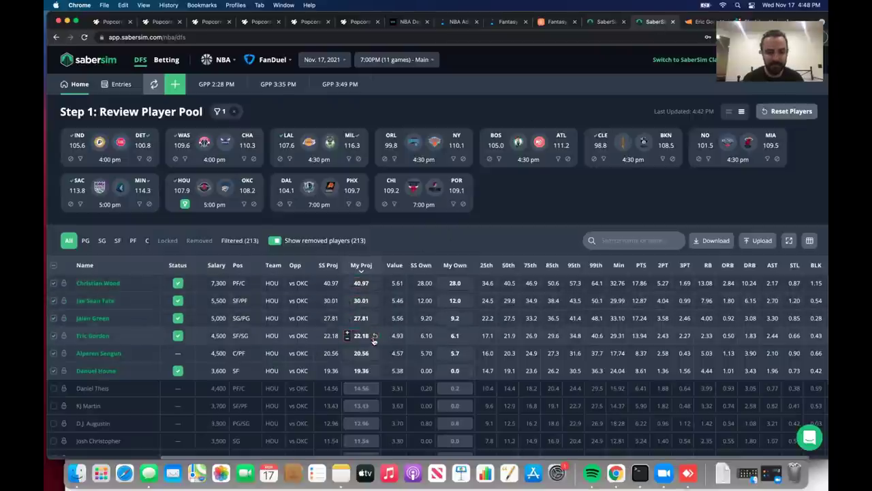
Set the FanDuel projections to 23 for Eric Gordon and 42 for Christian Wood.
click(356, 336)
text(23)
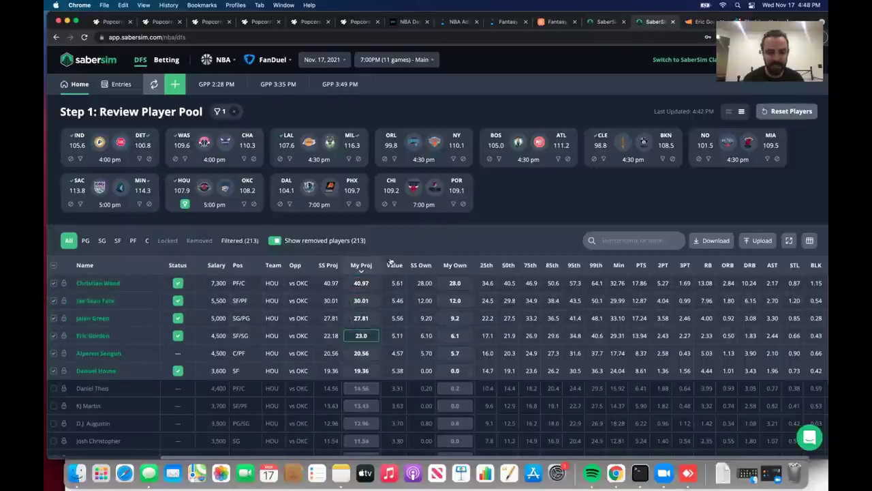
click(349, 283)
text(42)
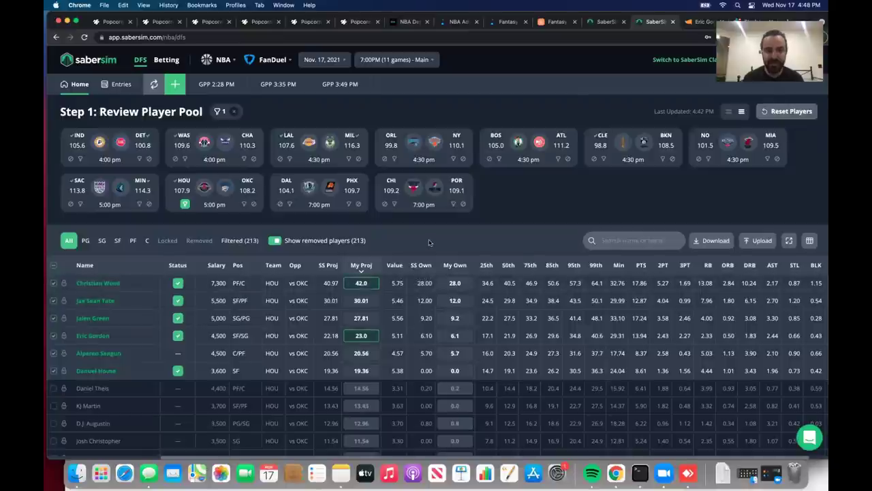
Sort the DraftKings contests by number of entries, largest first, and open the late swap settings.
click(596, 22)
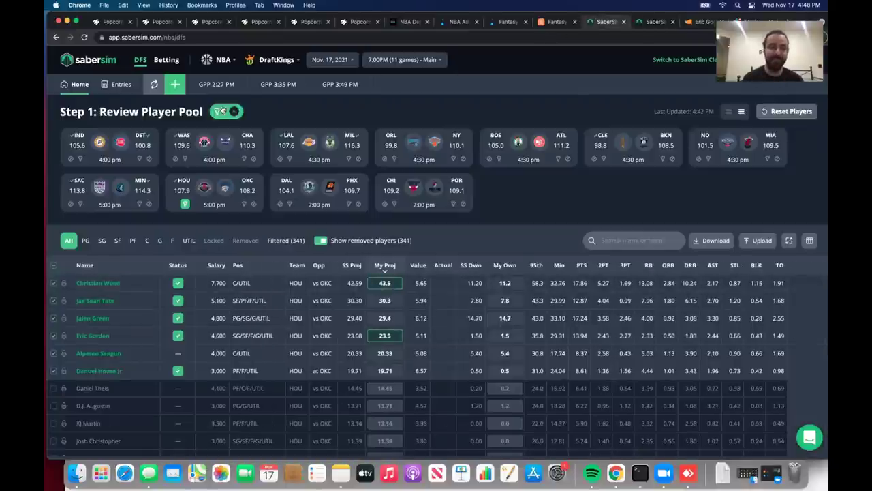
click(118, 84)
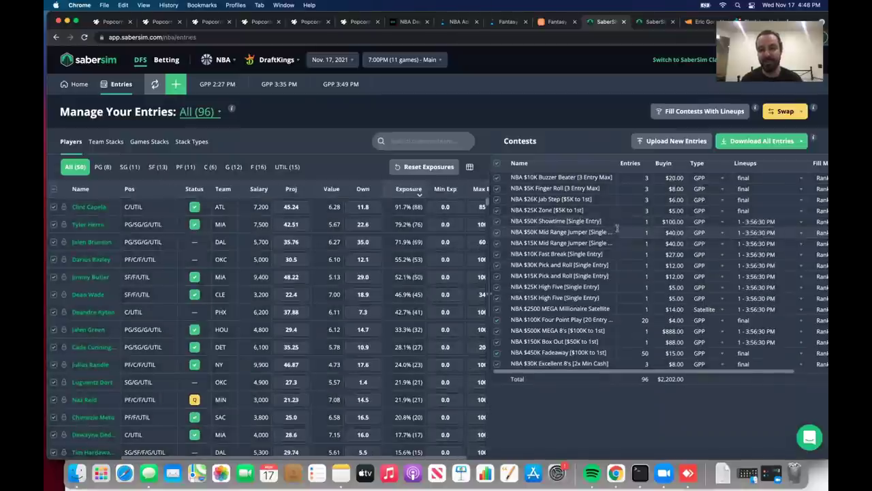
click(637, 163)
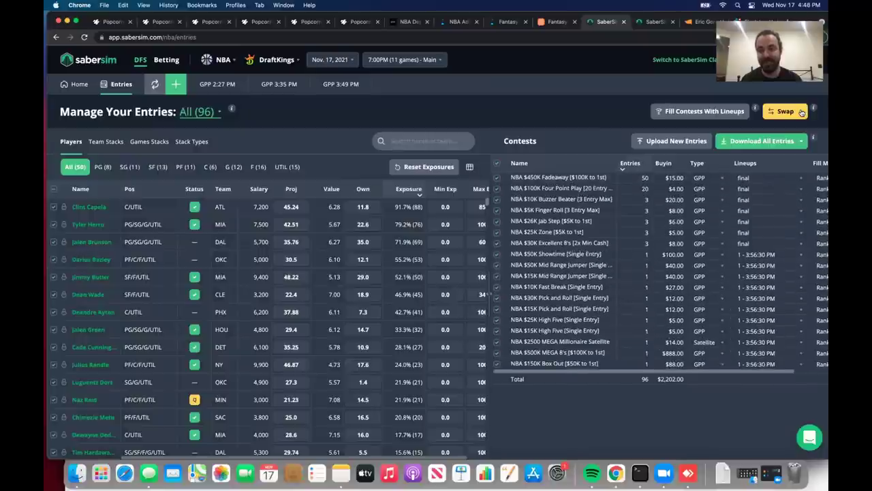
click(801, 112)
click(786, 144)
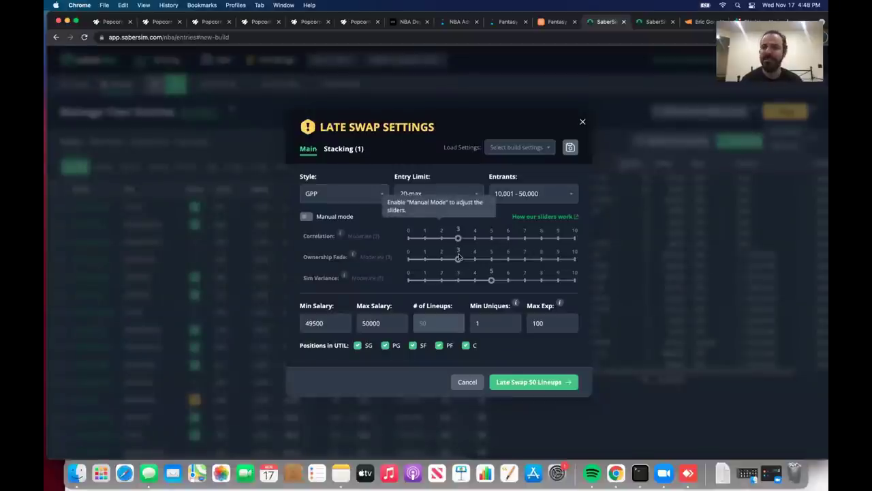
Start the 50-lineup DraftKings late swap in manual mode with ownership fade 1 and minimum salary 49300.
click(306, 216)
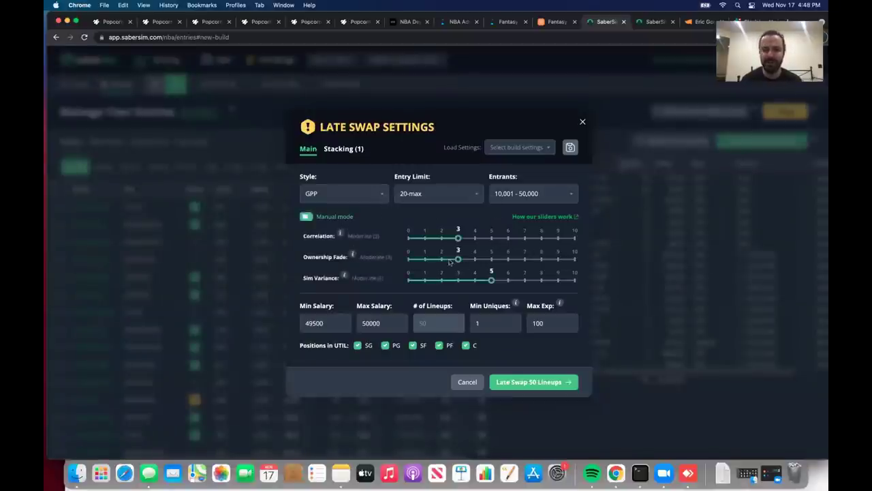
drag(458, 259, 442, 259)
click(425, 261)
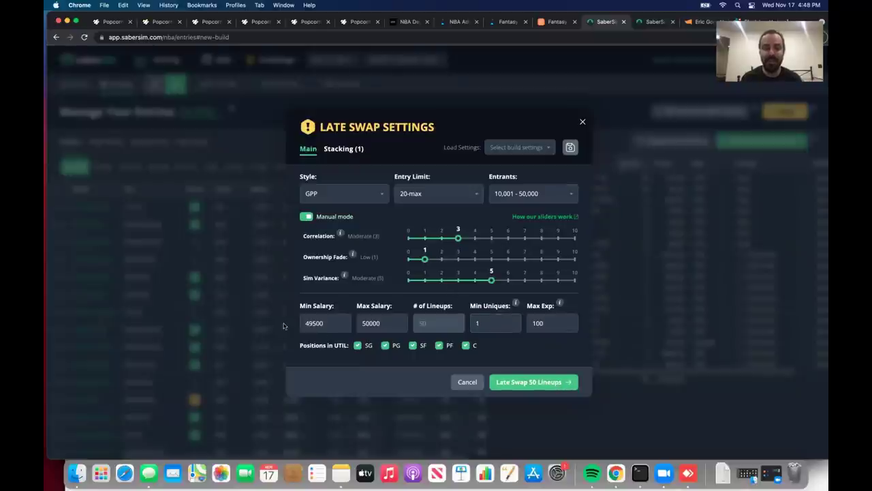
key(Down)
key(Down)
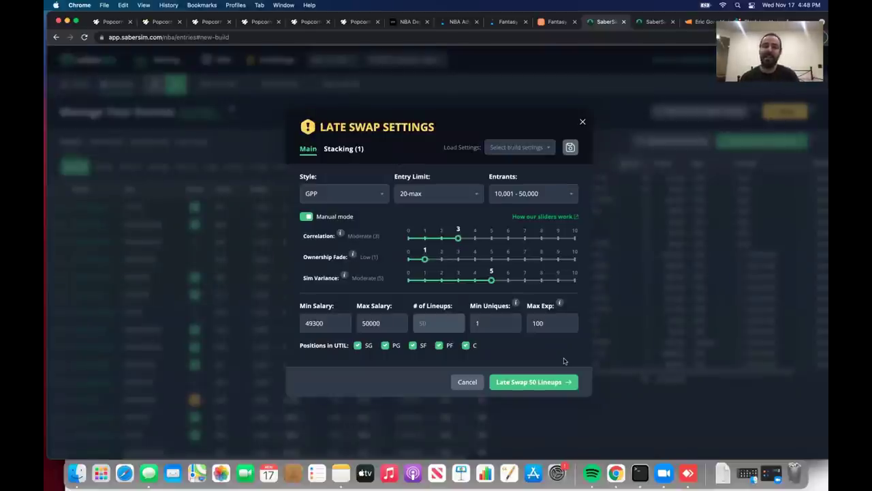
click(535, 382)
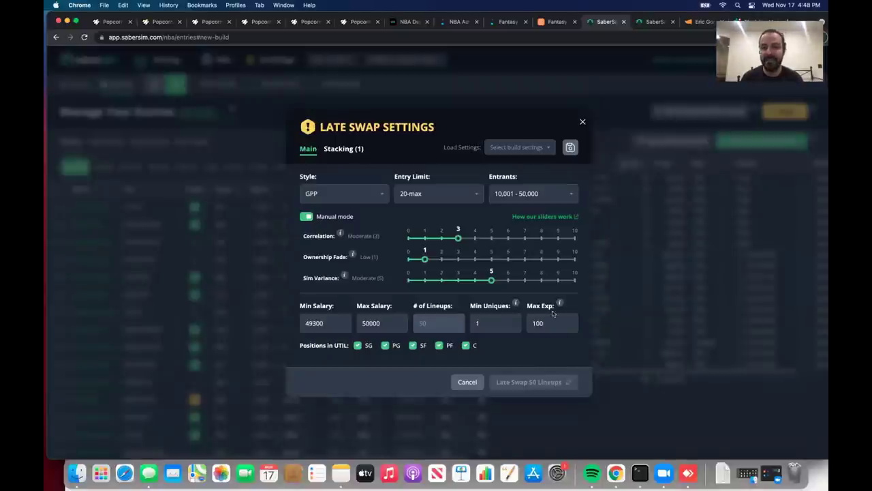
Start a 150-lineup late swap of the FanDuel entries in manual mode with ownership fade 1 and minimum salary 59300.
click(647, 23)
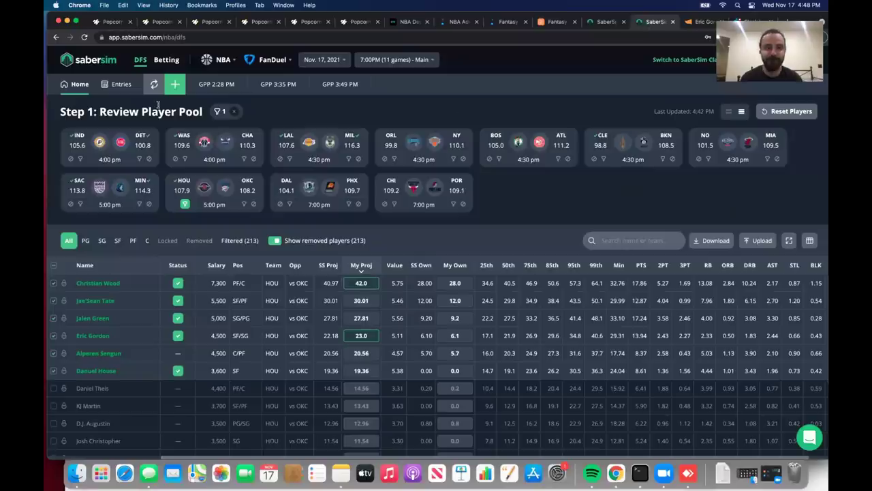
click(120, 85)
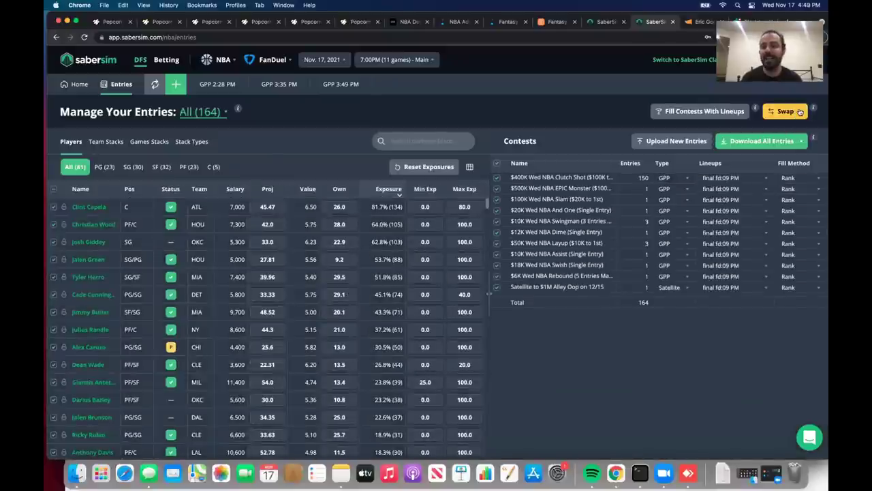
click(792, 113)
click(783, 146)
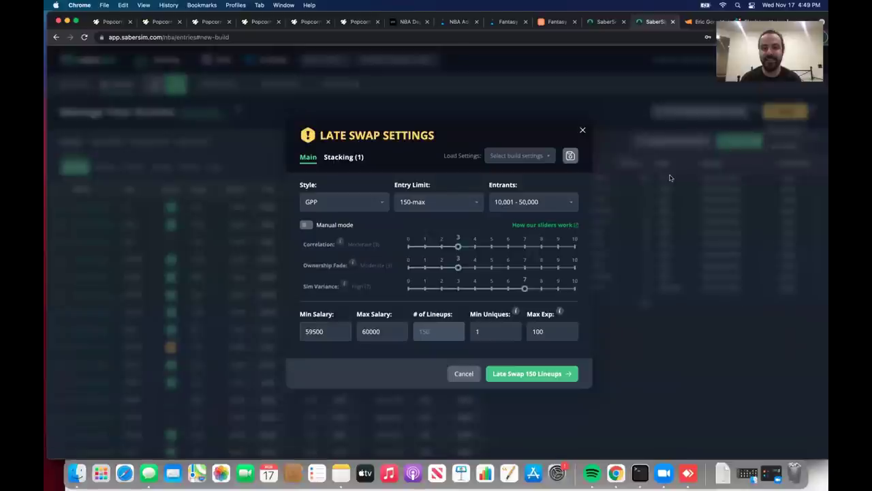
click(307, 225)
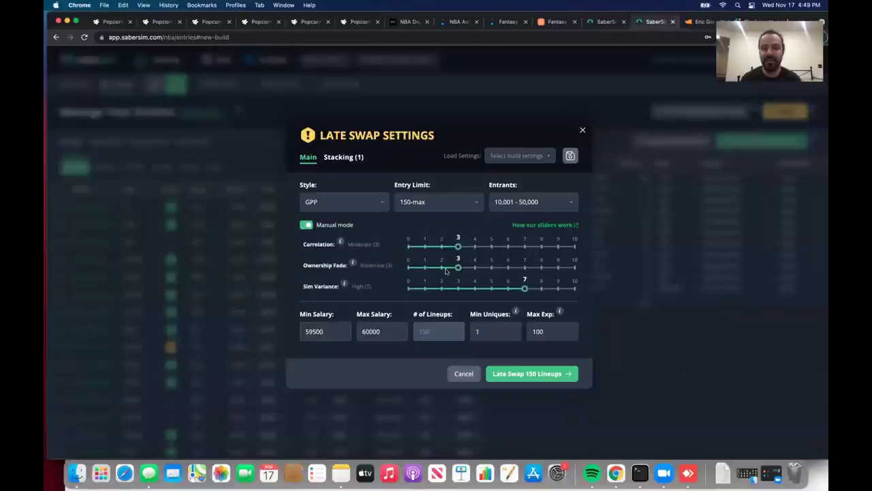
drag(443, 270, 424, 267)
click(318, 330)
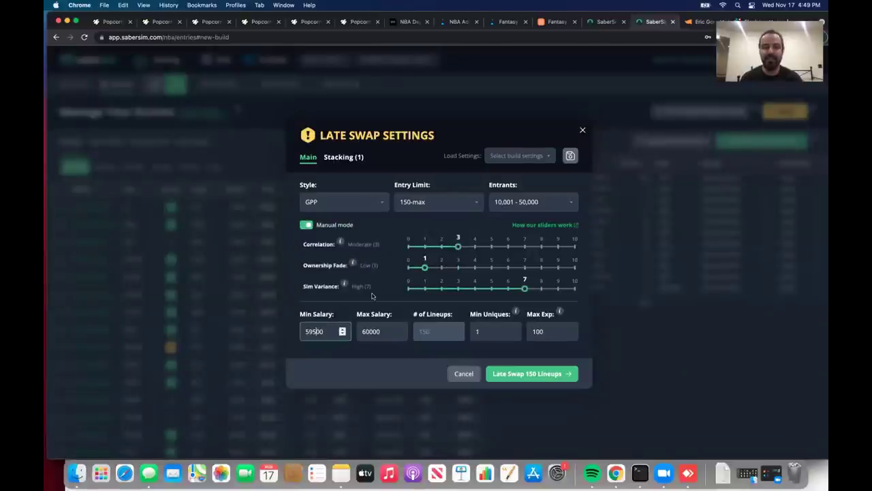
key(BackSpace)
text(3)
click(409, 372)
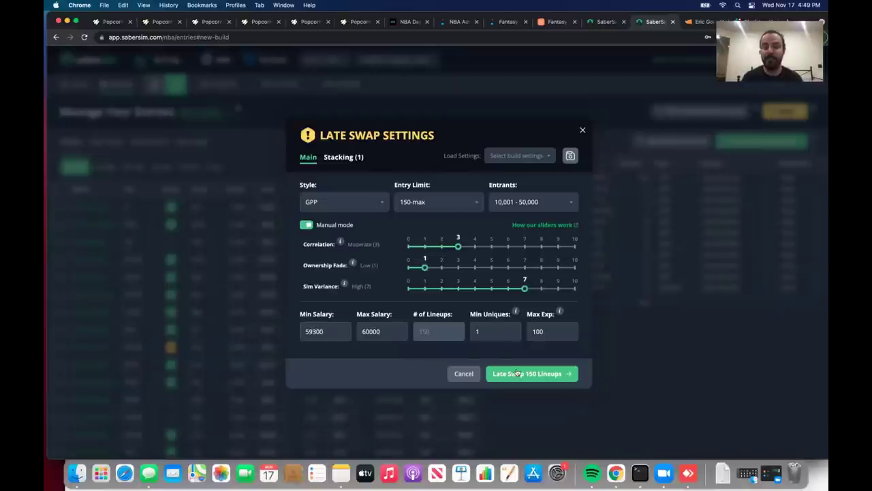
click(517, 374)
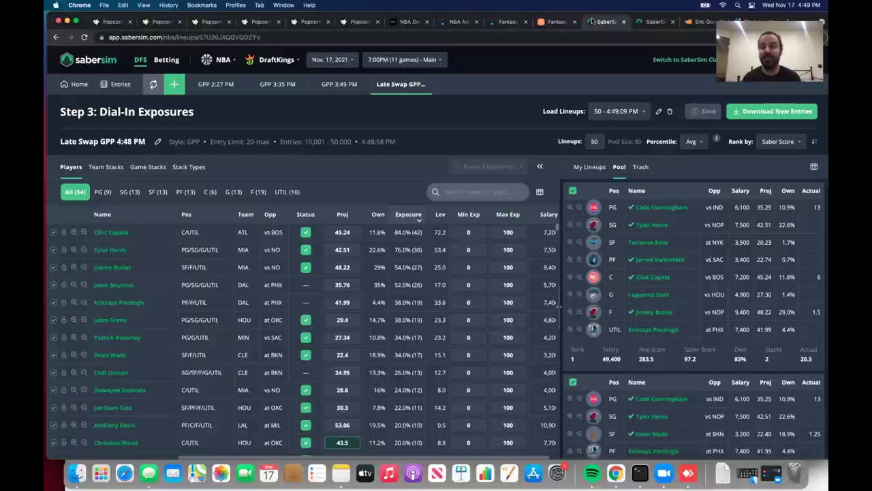
Review the finished late swap builds, download the new DraftKings and FanDuel entries, and close the exported spreadsheets.
click(644, 23)
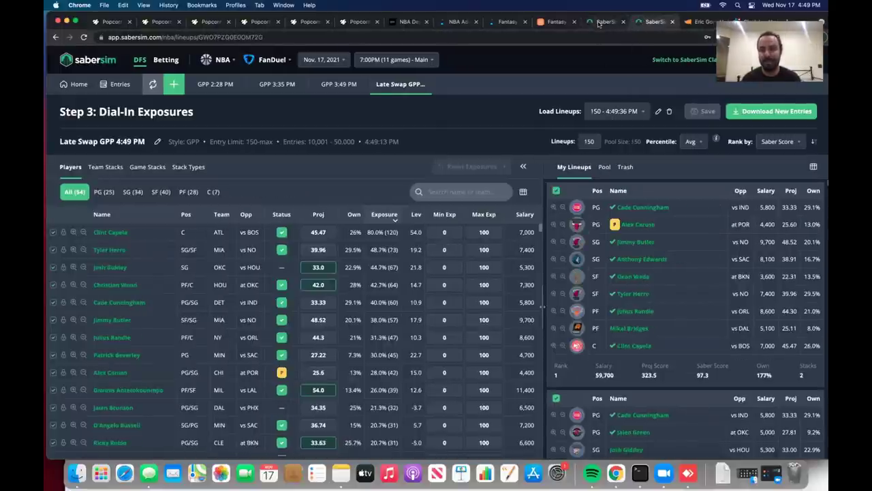
click(599, 22)
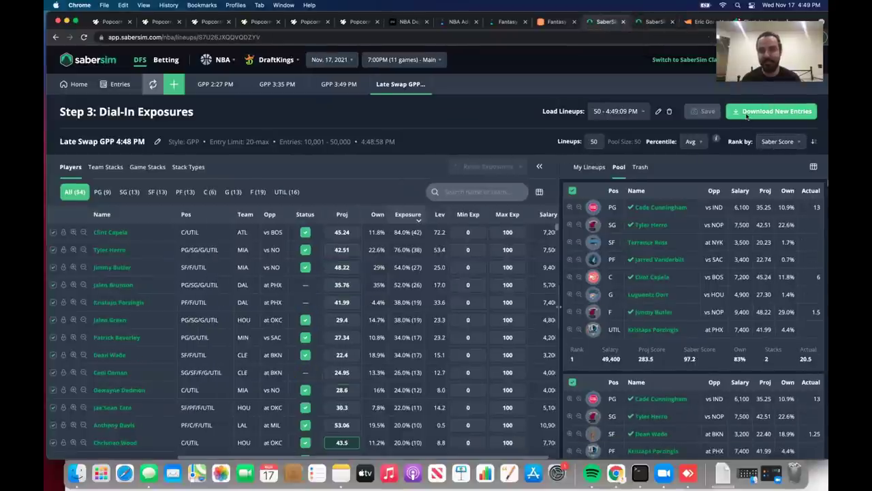
key(ctrl+Tab)
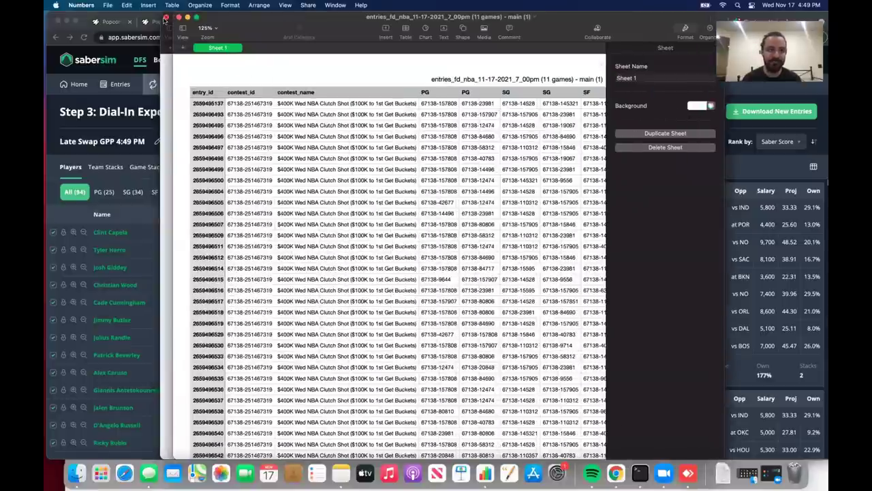
key(super+w)
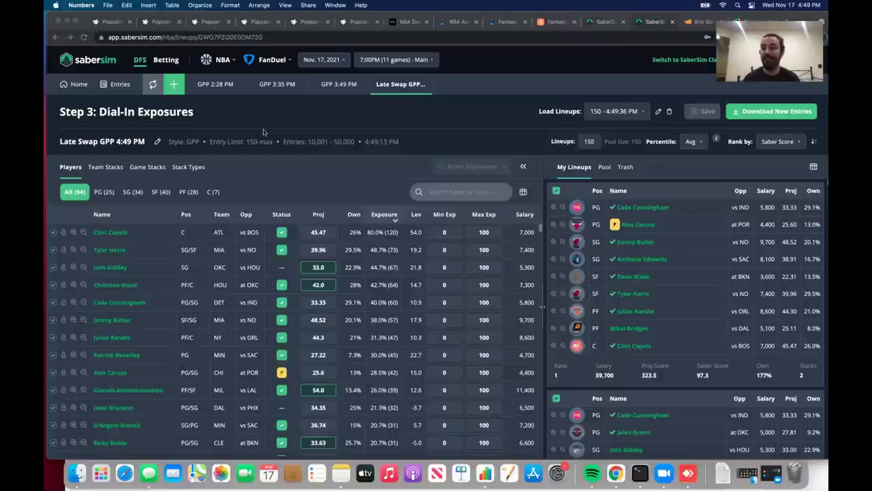
Return to the Basketball Monster news page and check player statuses for the games still to start.
click(542, 24)
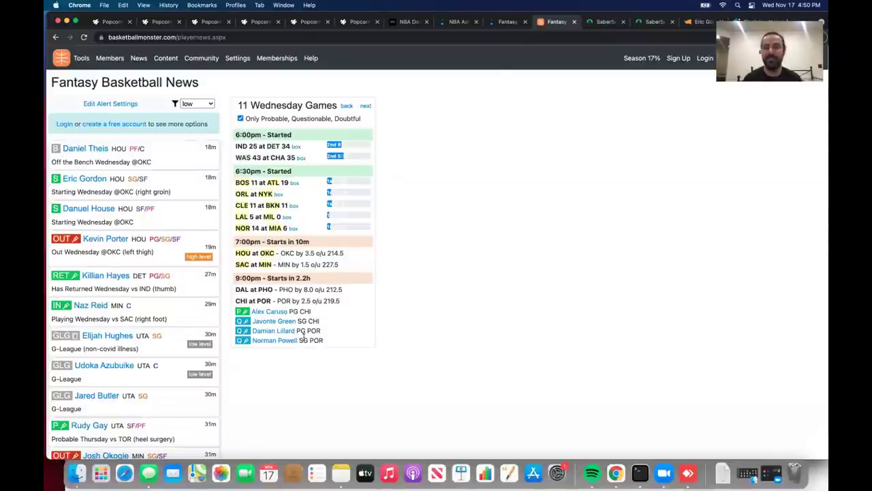